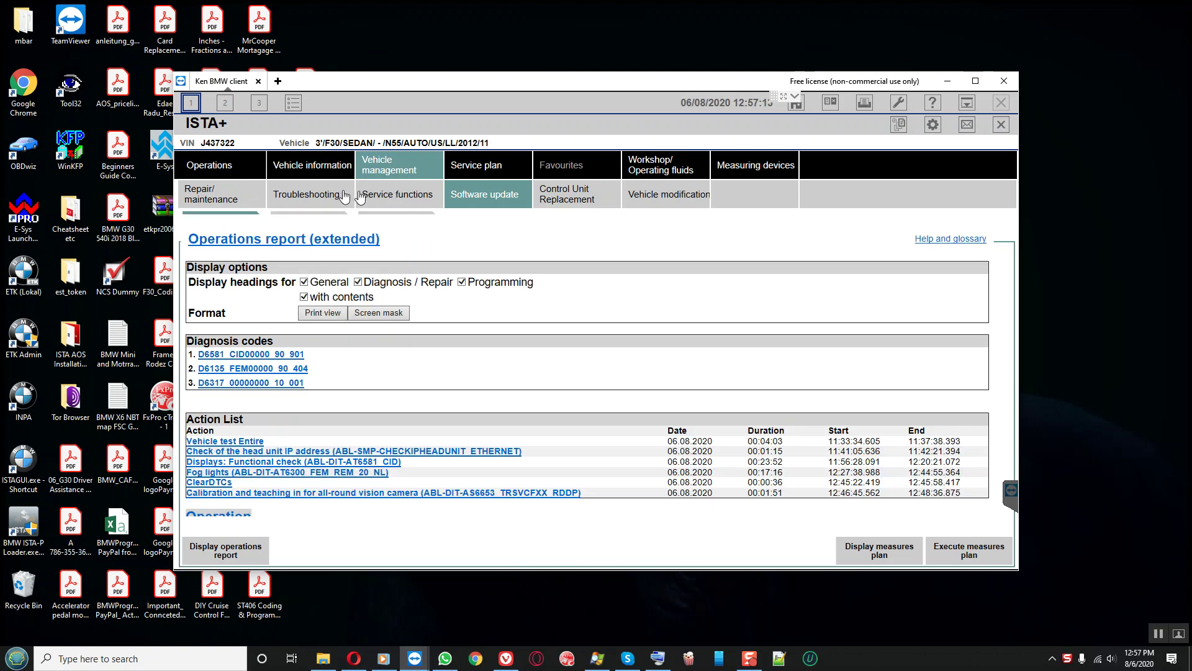
# - Leave the operations report and display the control unit tree with the FEM module's details
pyautogui.click(411, 177)
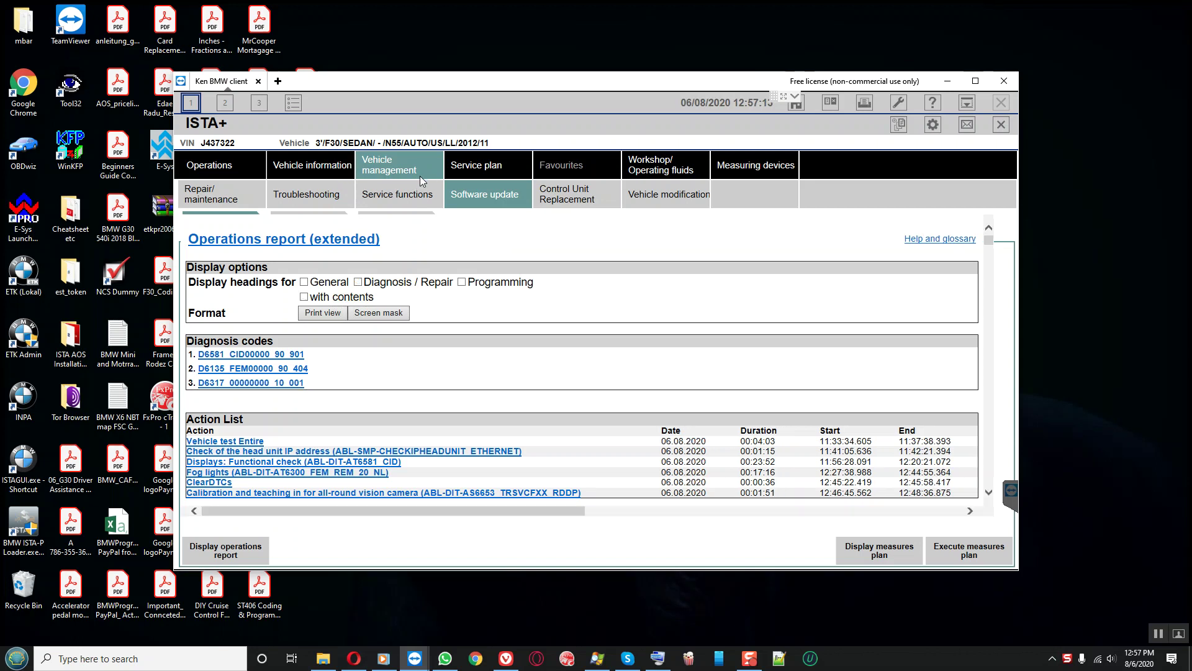
pyautogui.click(431, 198)
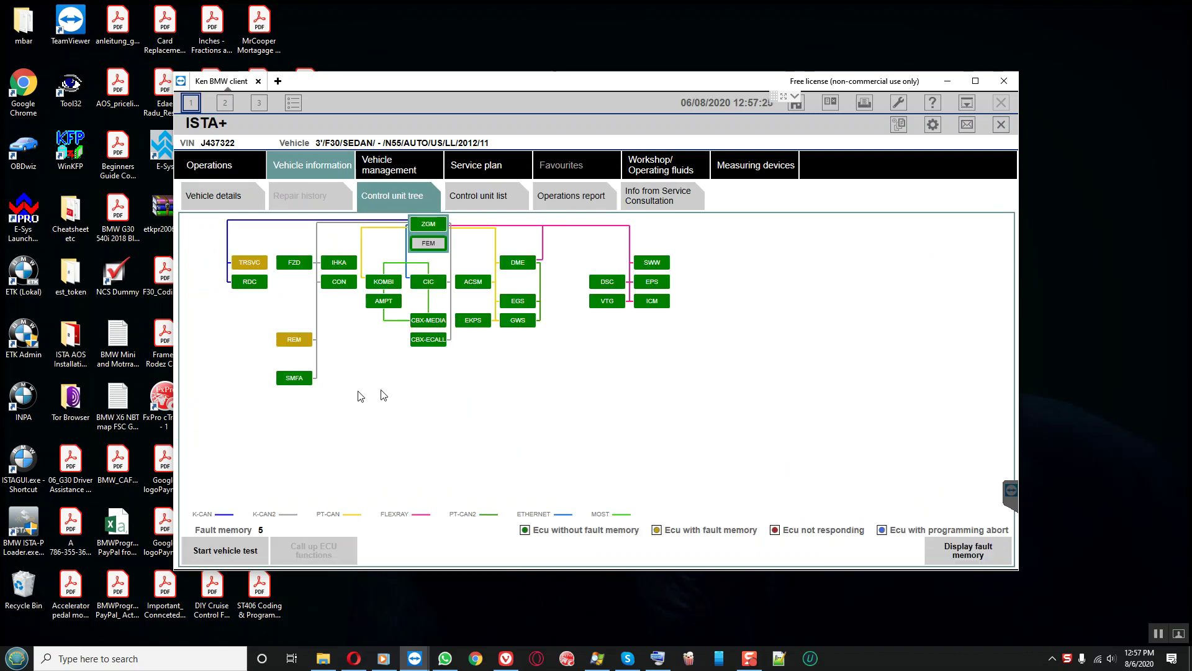
pyautogui.moveTo(427, 228)
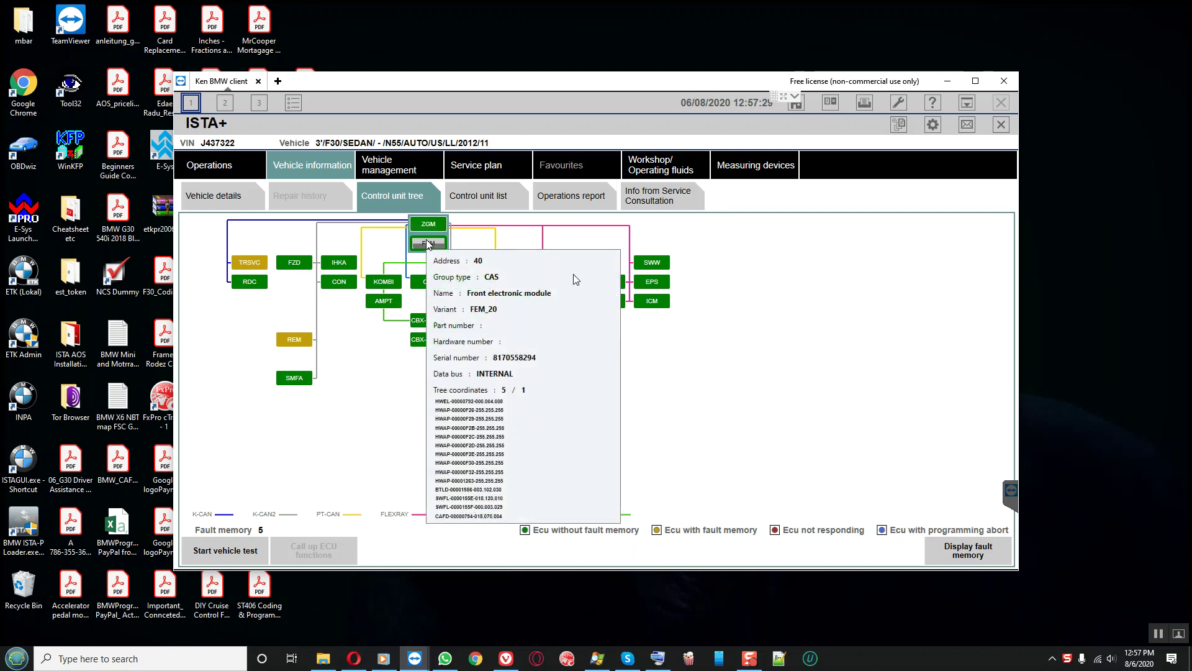
# - In E-Sys, save the FA vehicle order as a file named with the VIN plus 'FA'
pyautogui.click(966, 107)
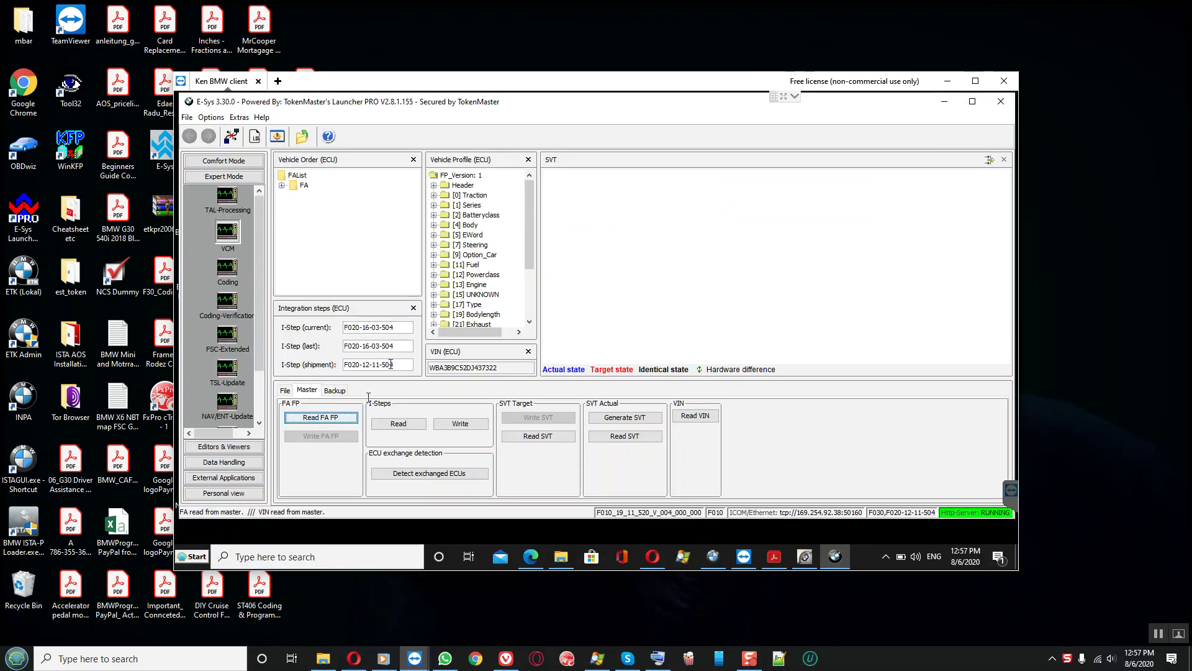
pyautogui.click(306, 186)
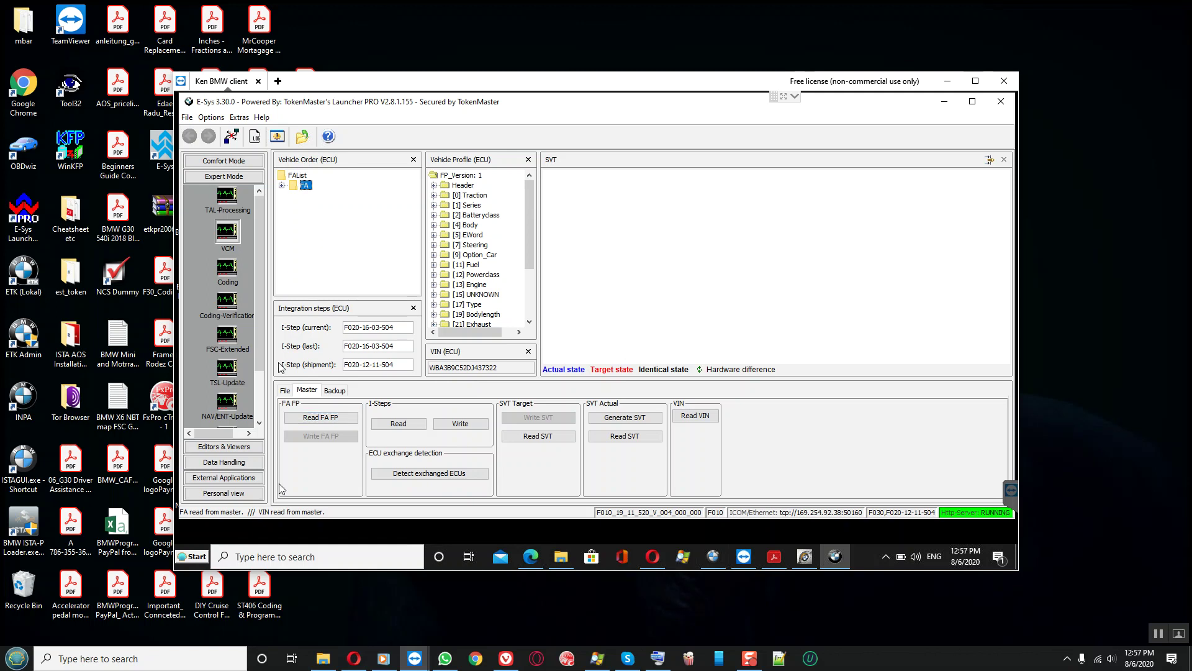
pyautogui.click(285, 390)
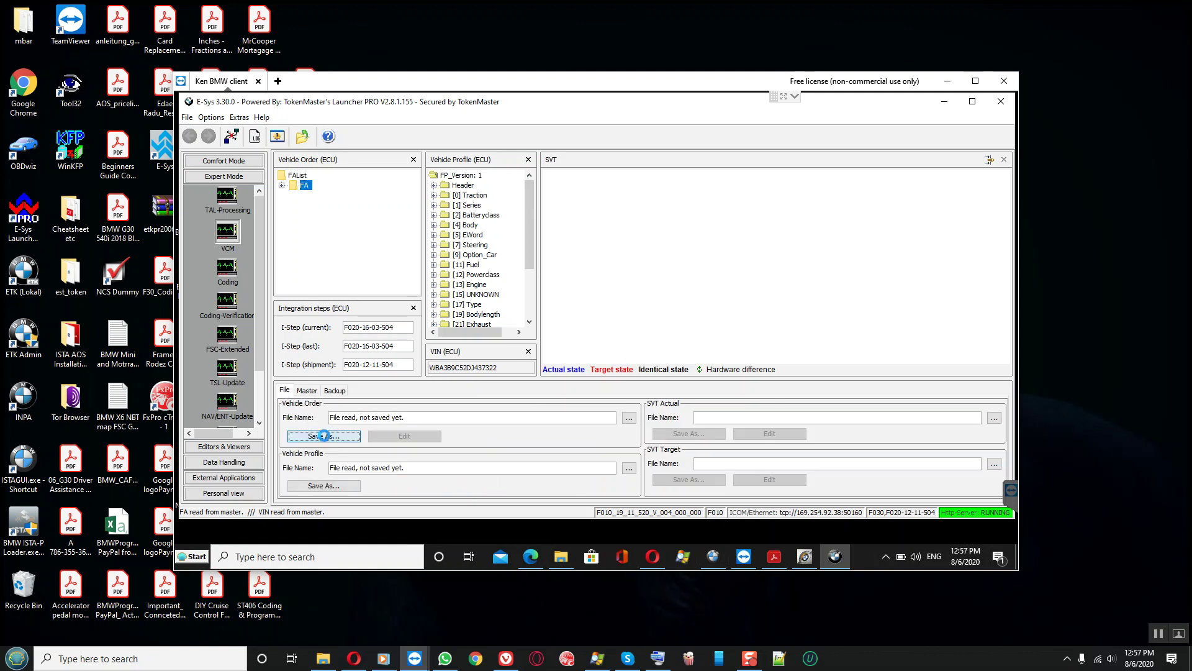
pyautogui.click(350, 440)
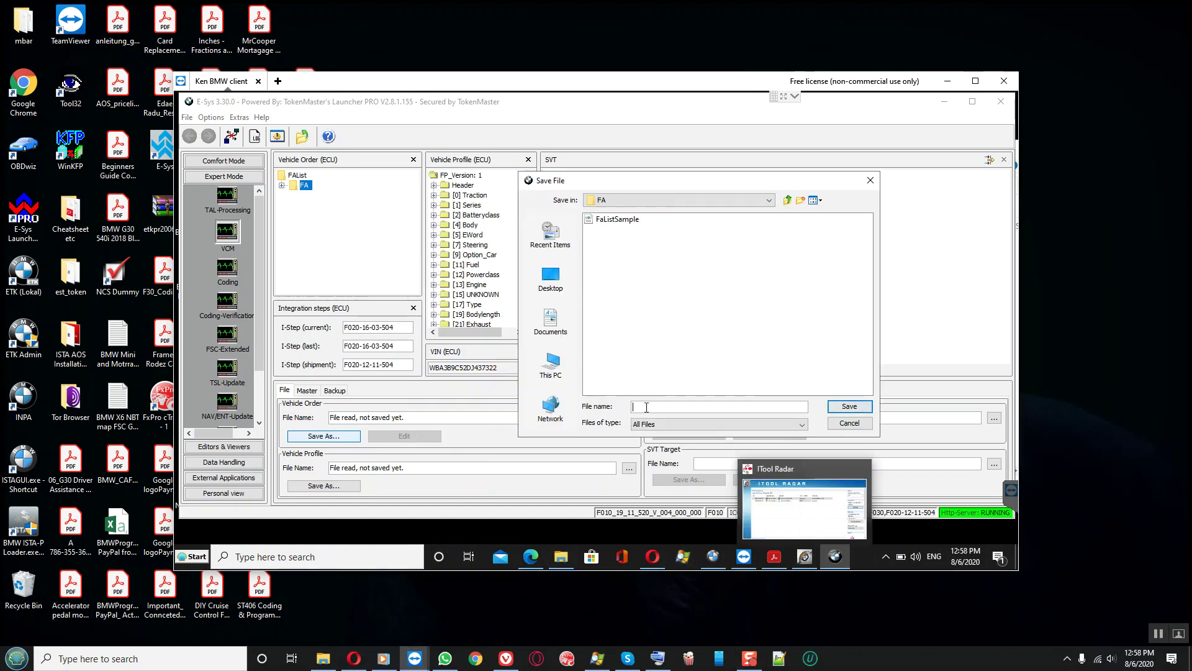
pyautogui.write('BMW F30 Vin J437322_')
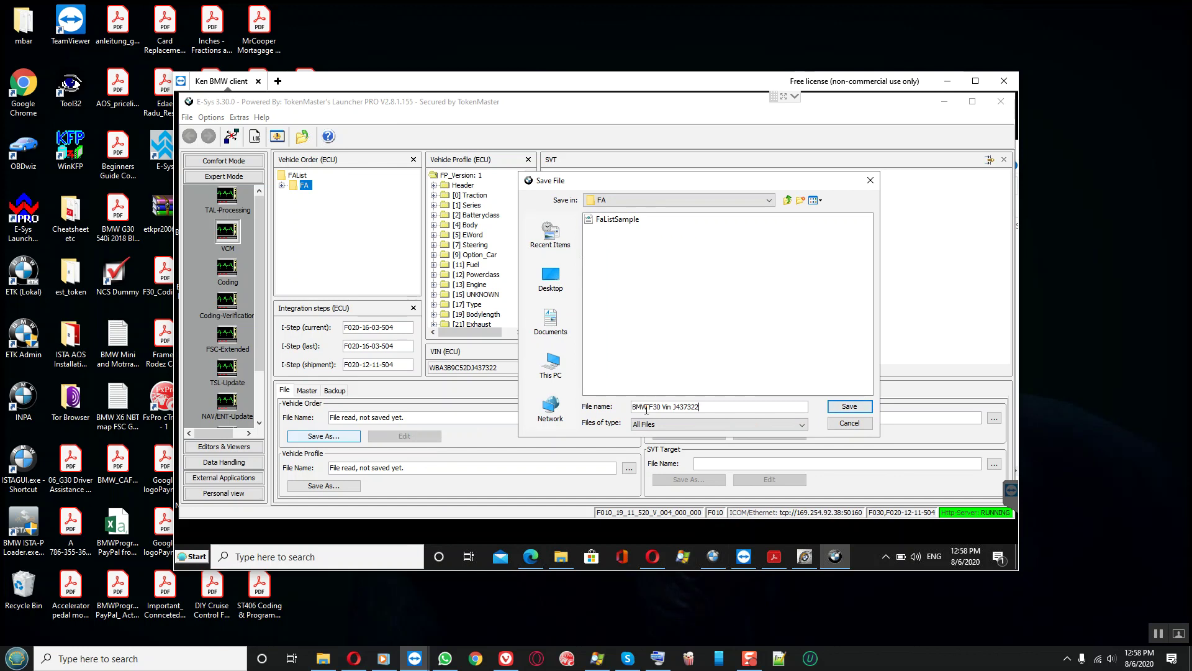
pyautogui.write('FA')
pyautogui.press('Return')
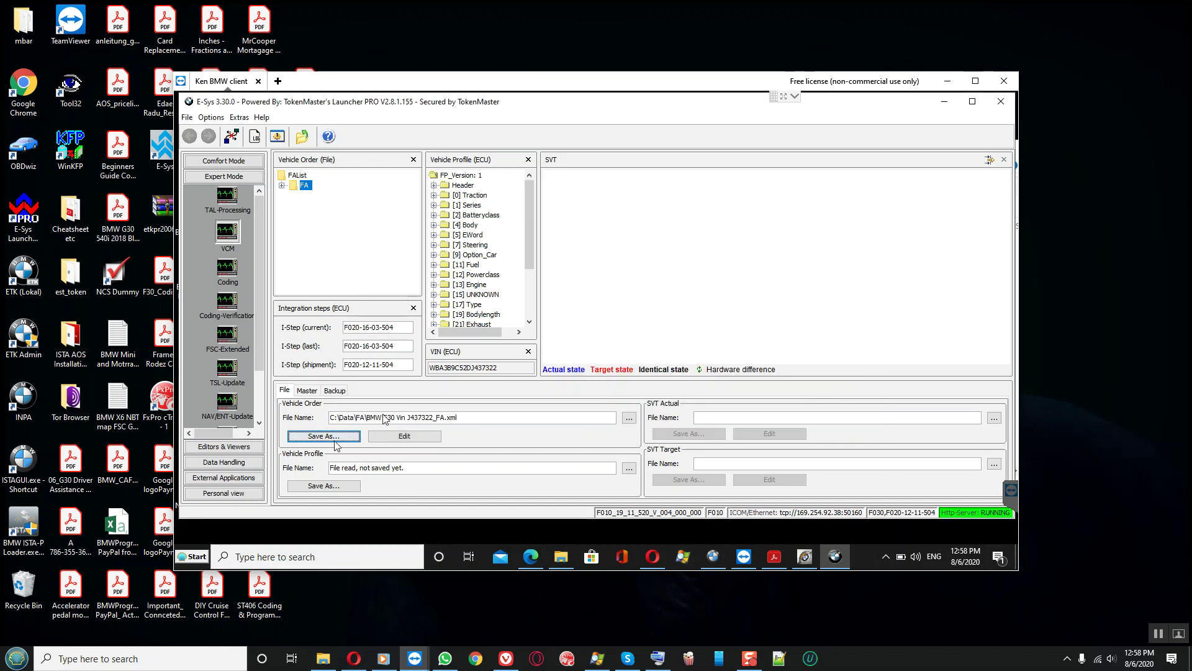
# - Save the vehicle profile under the VIN-based name, expand [15] UNKNOWN, and return to ISTA+
pyautogui.click(321, 487)
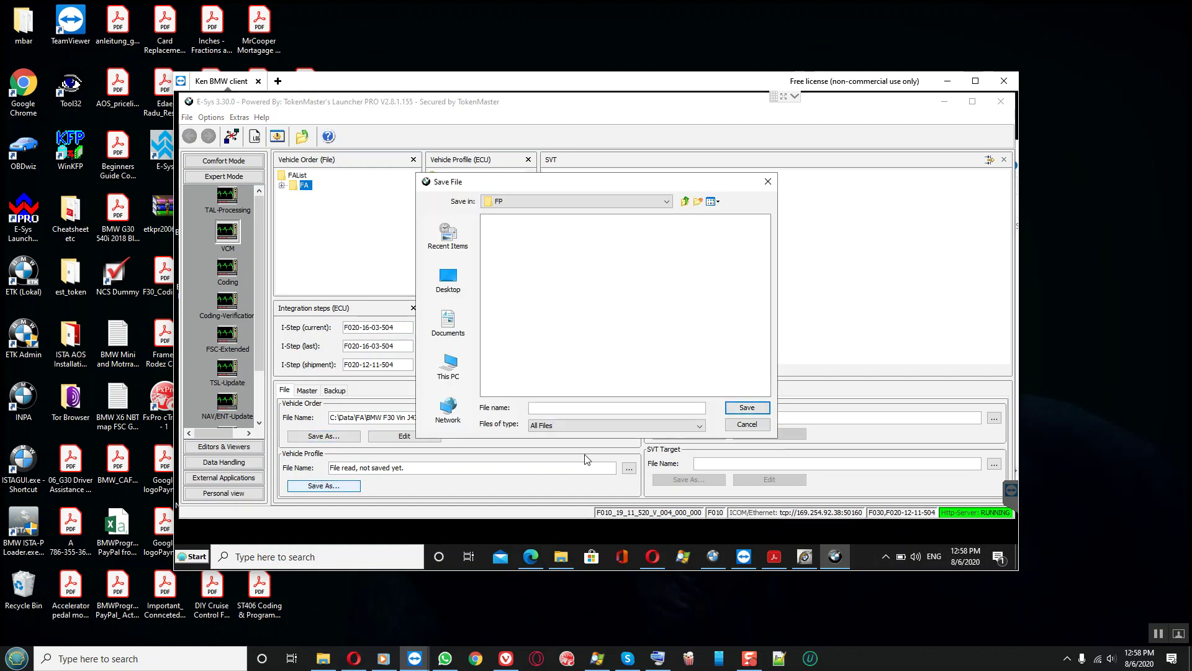
pyautogui.write('BMW F30 Vin J437322')
pyautogui.press('Return')
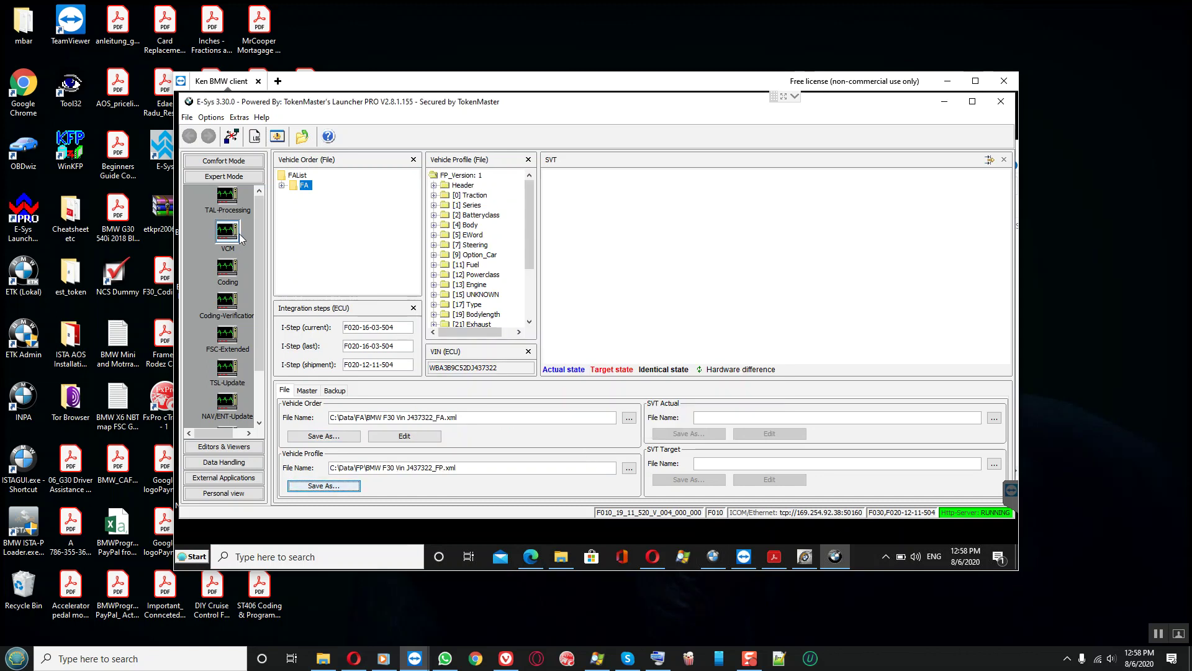
pyautogui.click(476, 294)
pyautogui.click(434, 294)
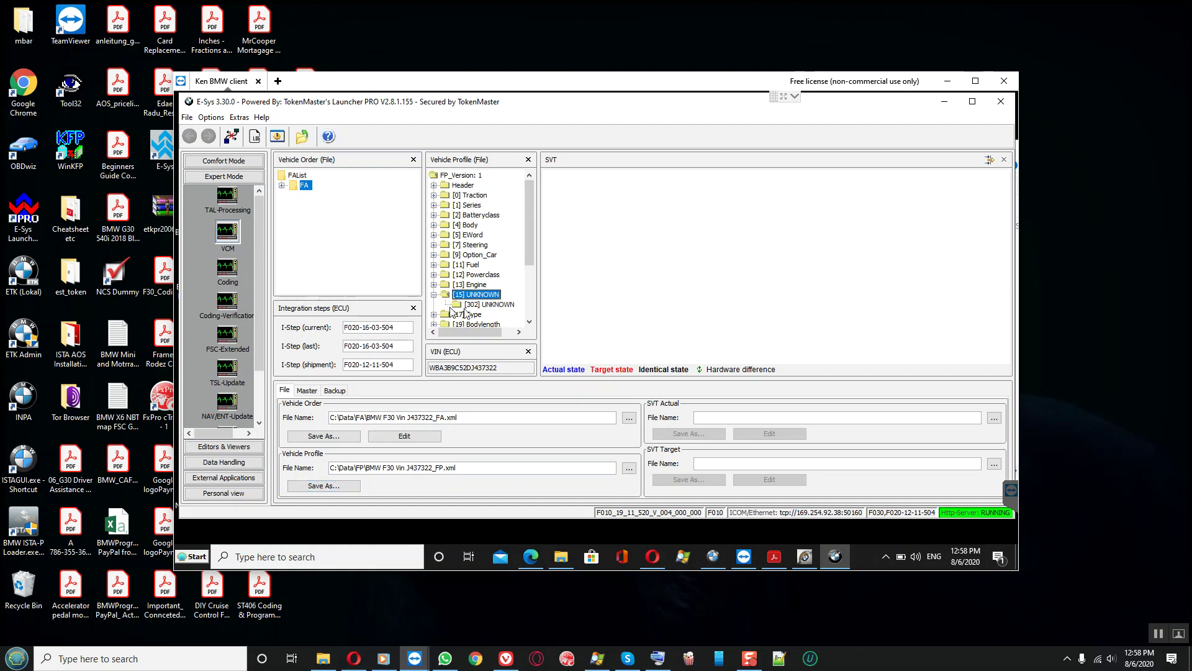
pyautogui.click(708, 559)
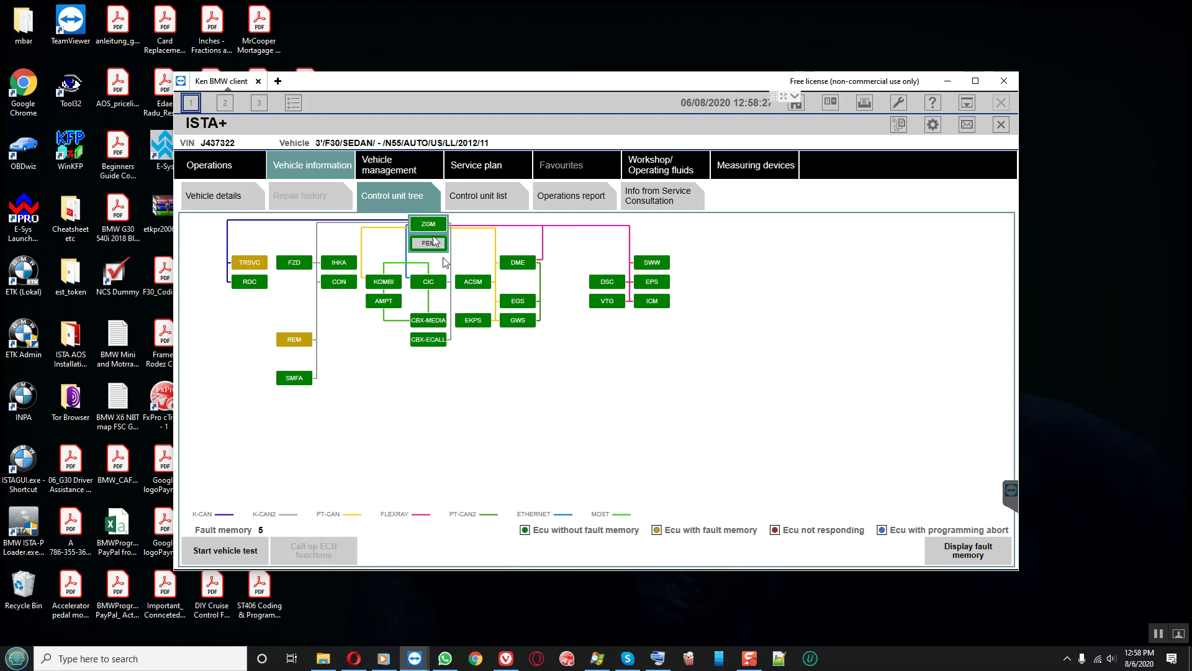
# - Check the FEM details in ISTA+, then bring E-Sys forward in Comfort Mode
pyautogui.moveTo(427, 243)
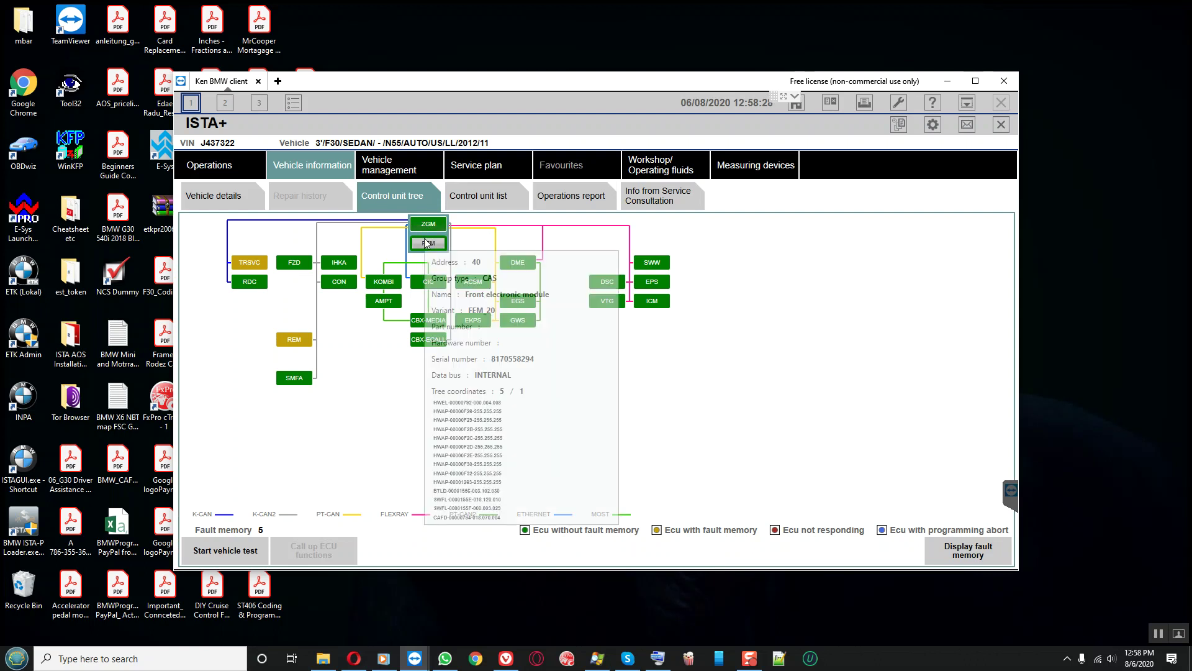
pyautogui.click(967, 103)
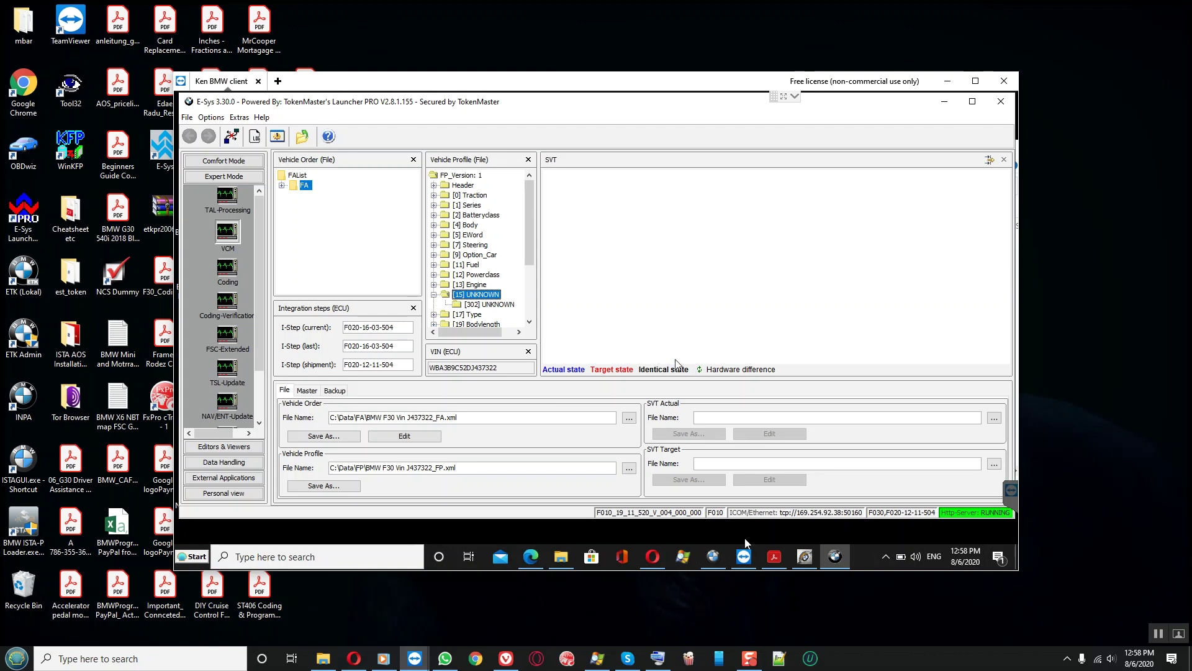
pyautogui.click(719, 559)
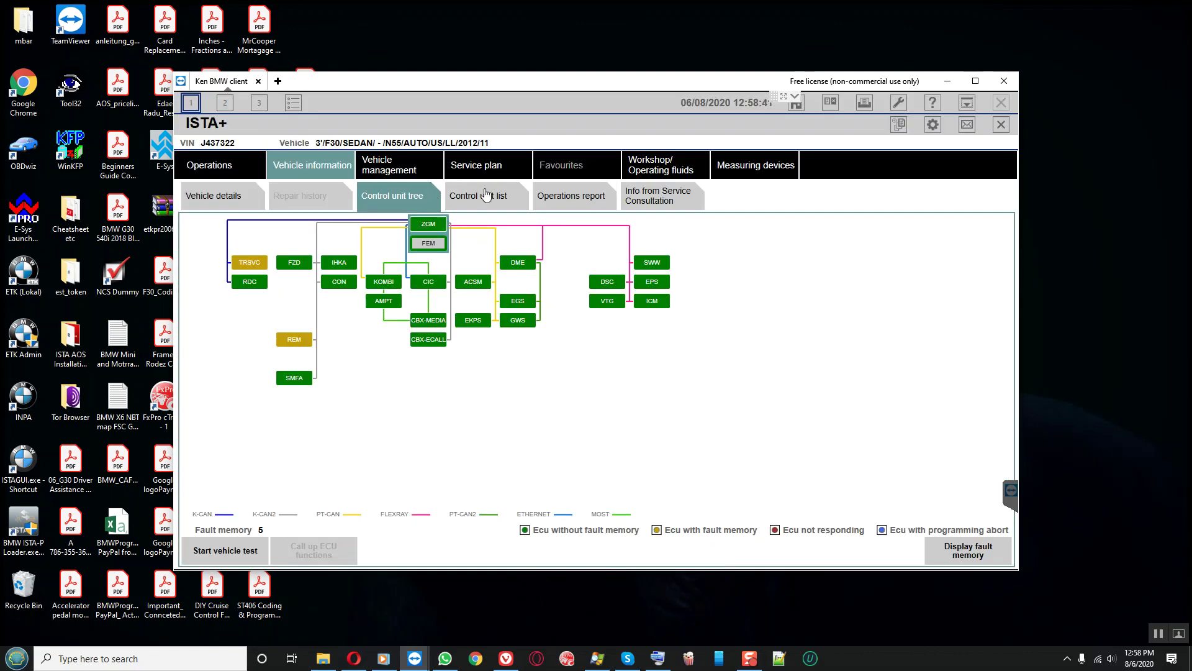
pyautogui.click(963, 104)
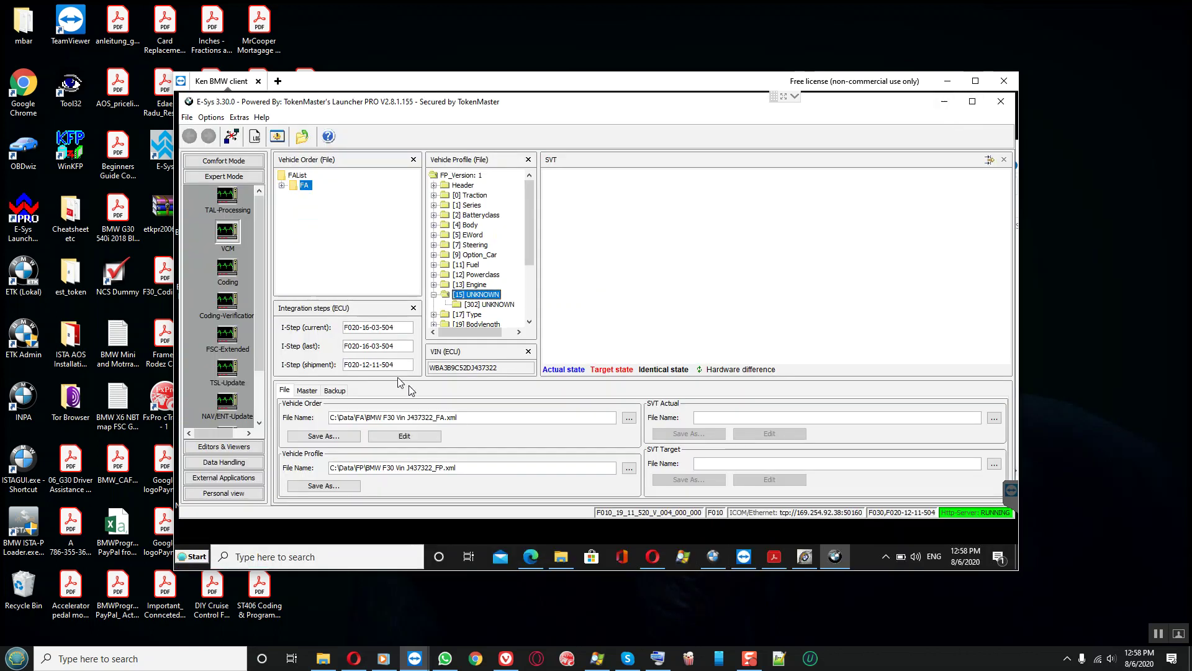
pyautogui.click(223, 162)
# - In TAL-Calculating, read and activate the FA vehicle order, then read the SVT actual from VCM
pyautogui.click(227, 180)
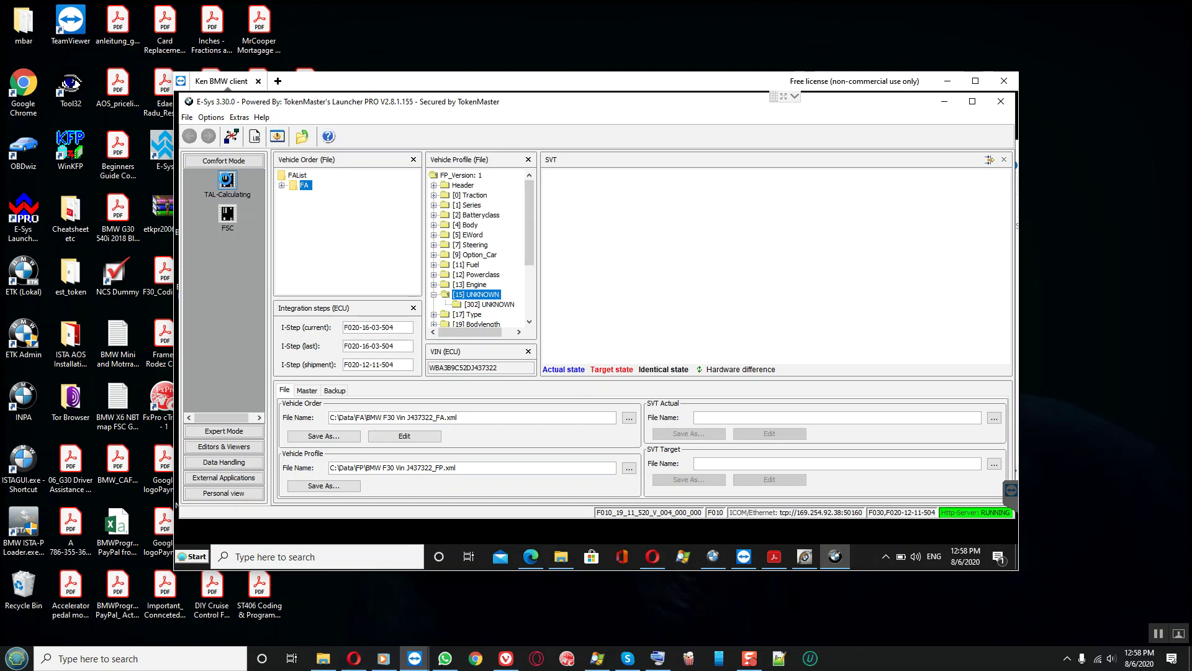
pyautogui.click(295, 180)
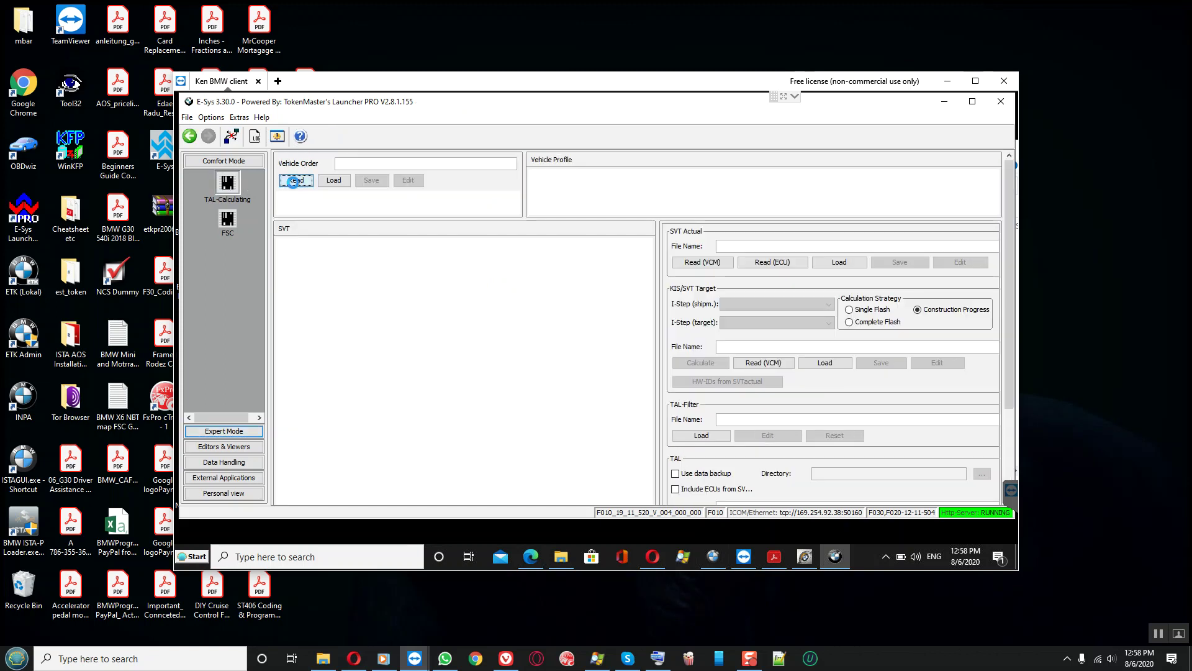
pyautogui.rightClick(304, 206)
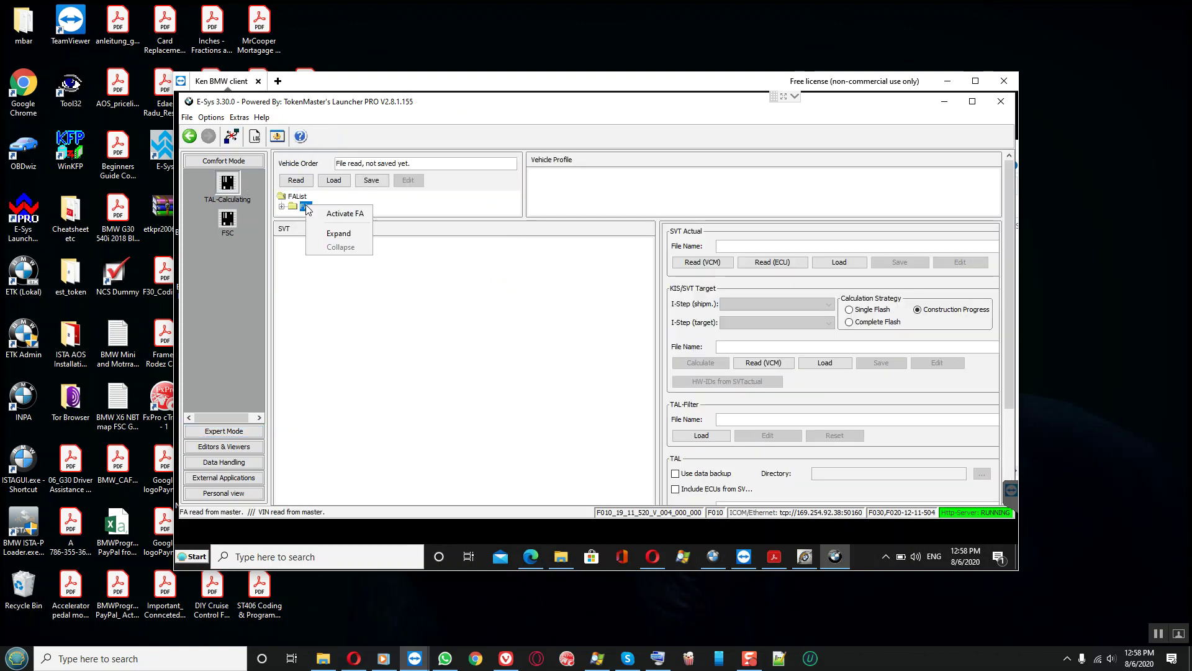
pyautogui.click(331, 214)
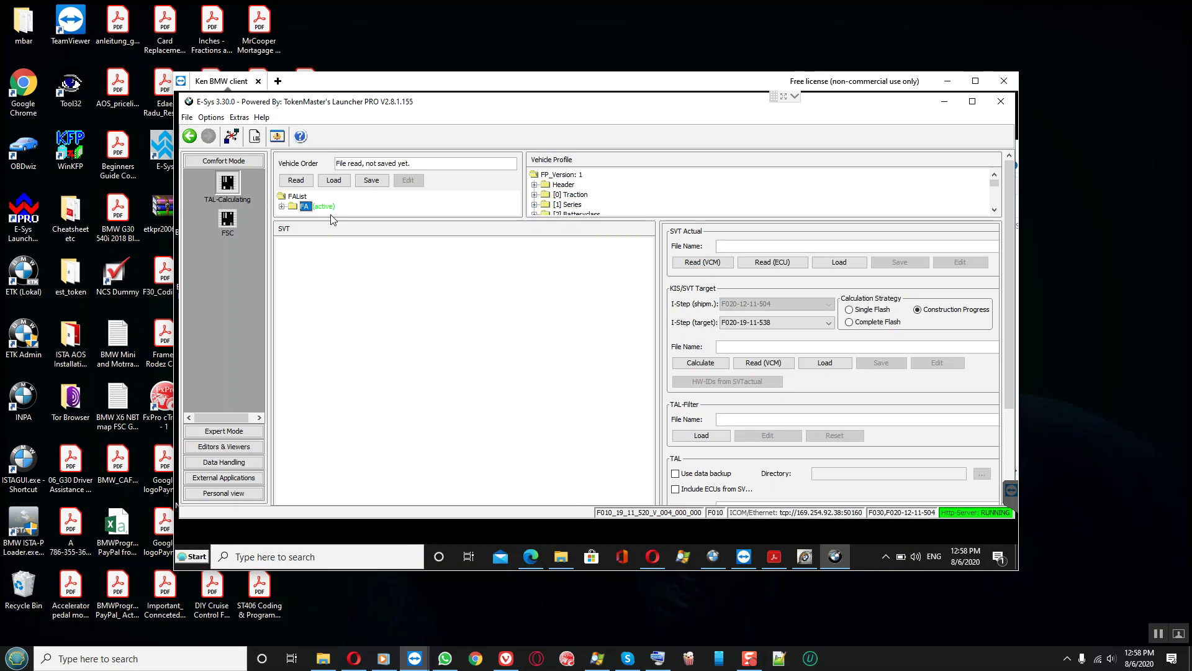
pyautogui.click(690, 261)
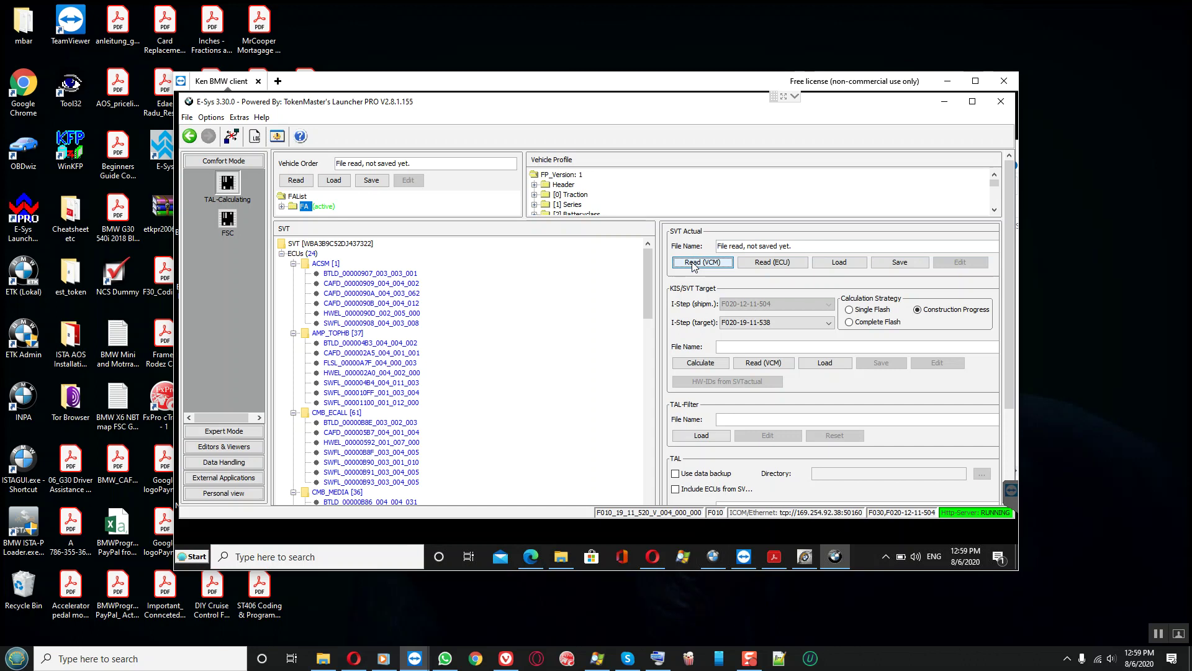
# - Calculate the target SVT using the Complete Flash strategy
pyautogui.click(850, 322)
pyautogui.click(691, 365)
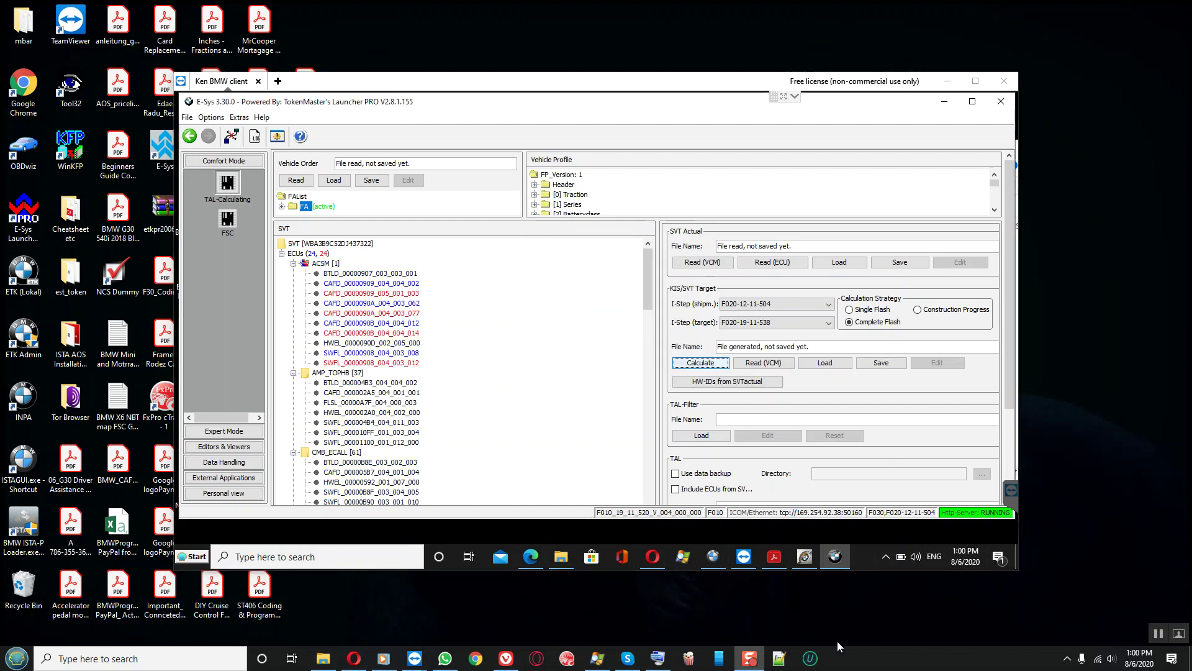
pyautogui.click(331, 267)
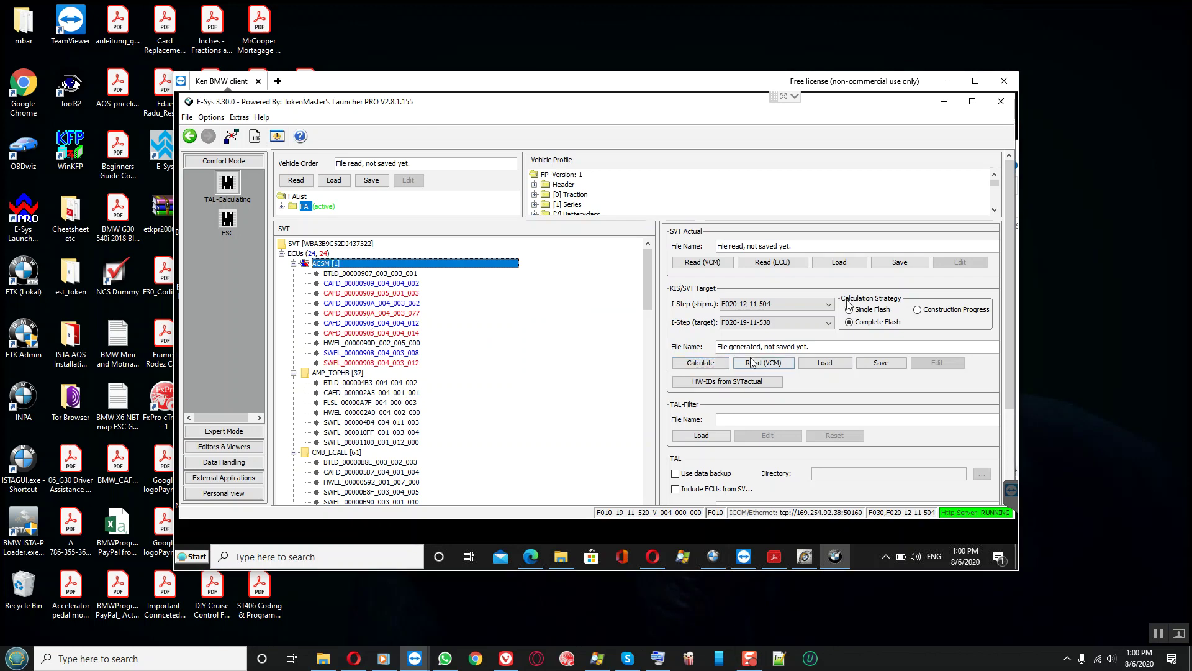
# - Save the actual SVT as a VIN-based '_svt' file
pyautogui.click(899, 262)
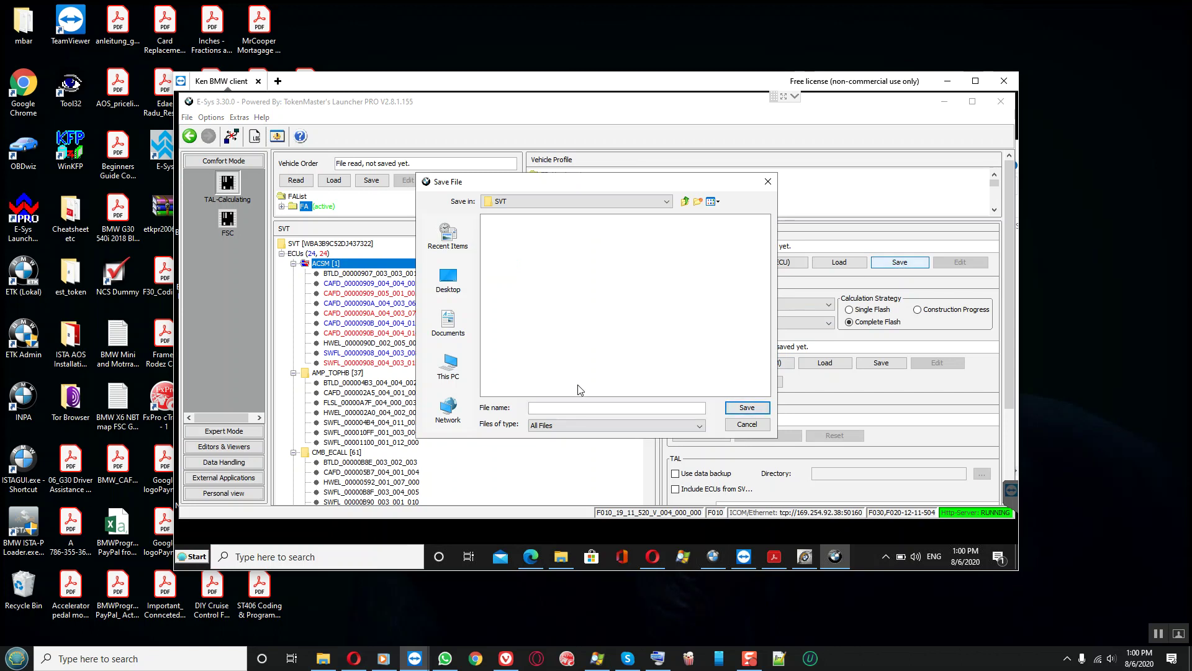
pyautogui.write('BMW F30 Vin J437322')
pyautogui.write('_svt')
pyautogui.press('Return')
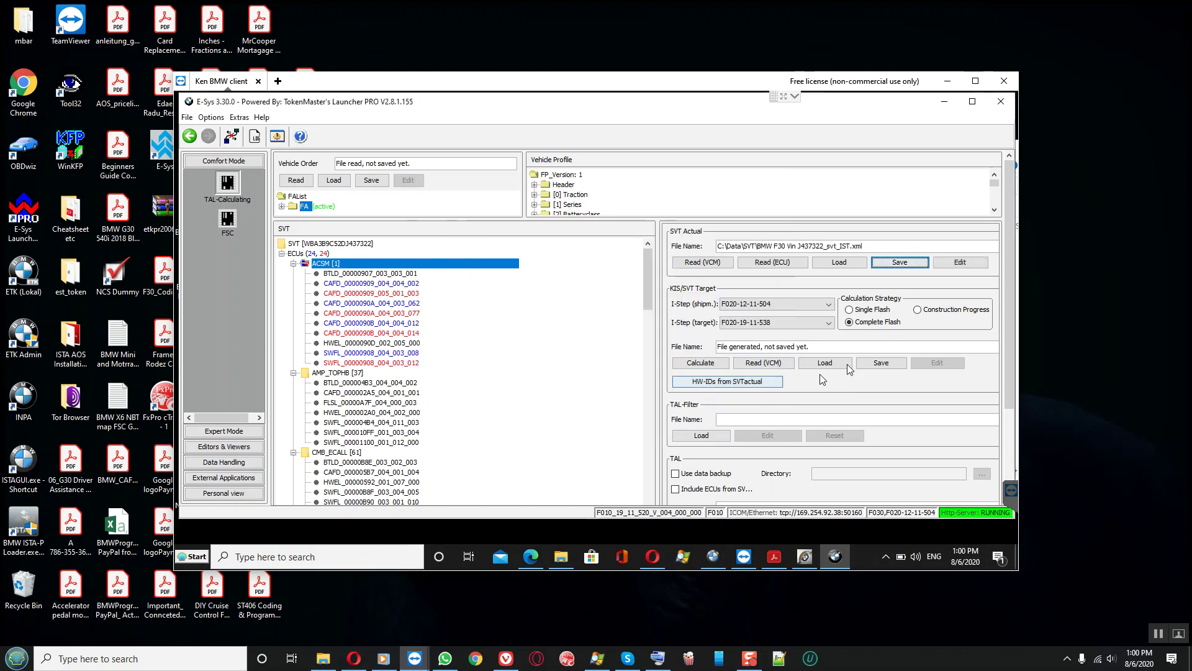
# - Save the target SVT as a VIN-based '_svt_sOLS' file and start the TAL calculation
pyautogui.click(879, 364)
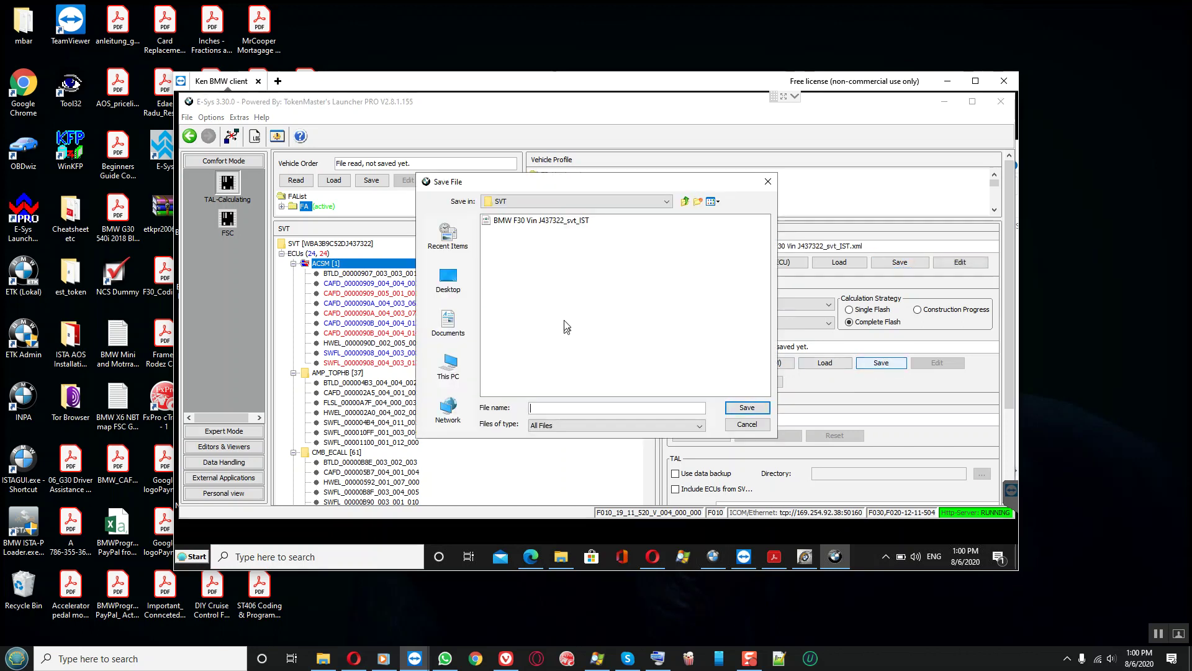
pyautogui.write('BMW F30 Vin J437322')
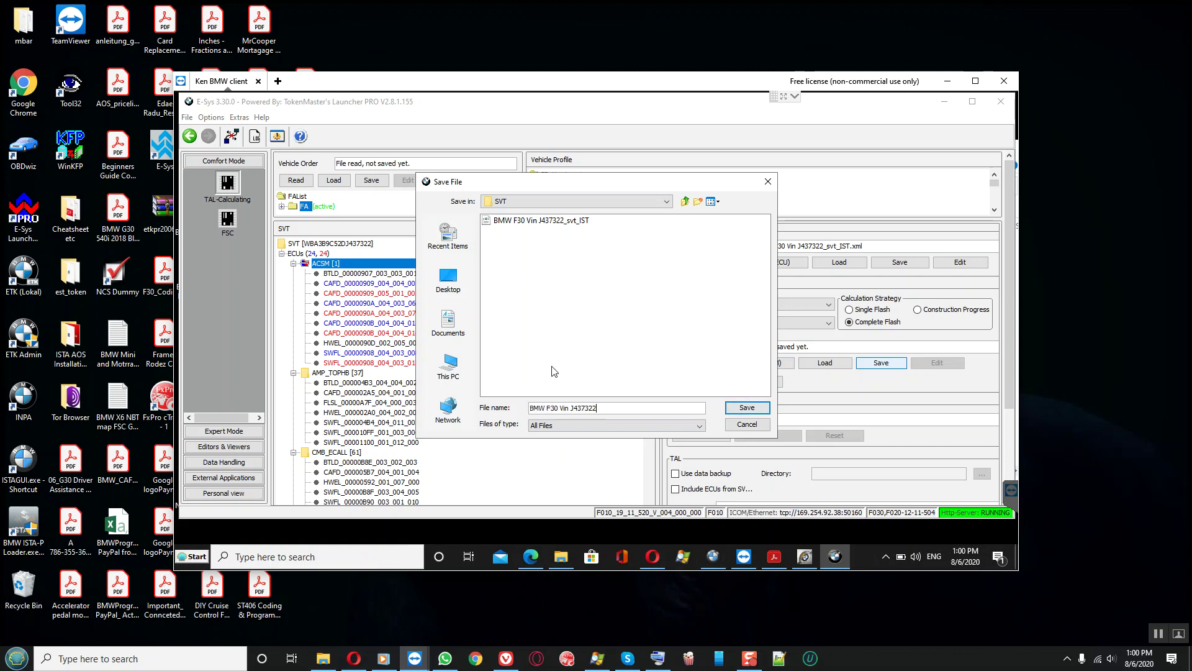
pyautogui.write('_svt')
pyautogui.write('_')
pyautogui.write('sOL')
pyautogui.write('Soll')
pyautogui.press('Return')
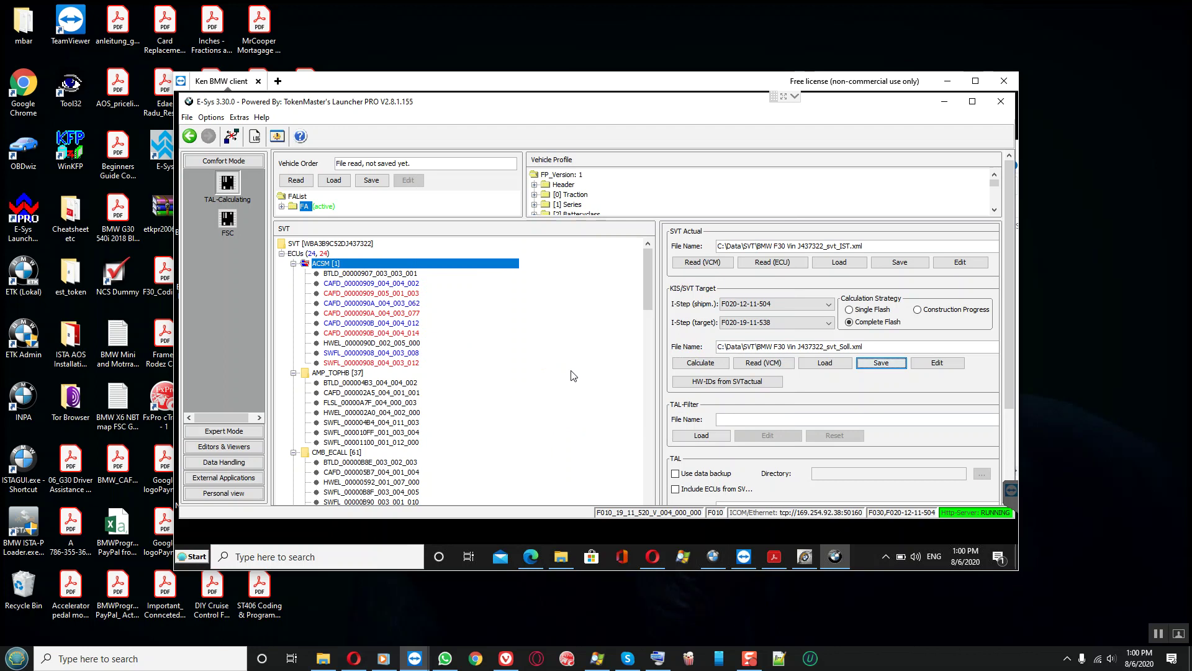
pyautogui.click(1011, 424)
pyautogui.click(701, 402)
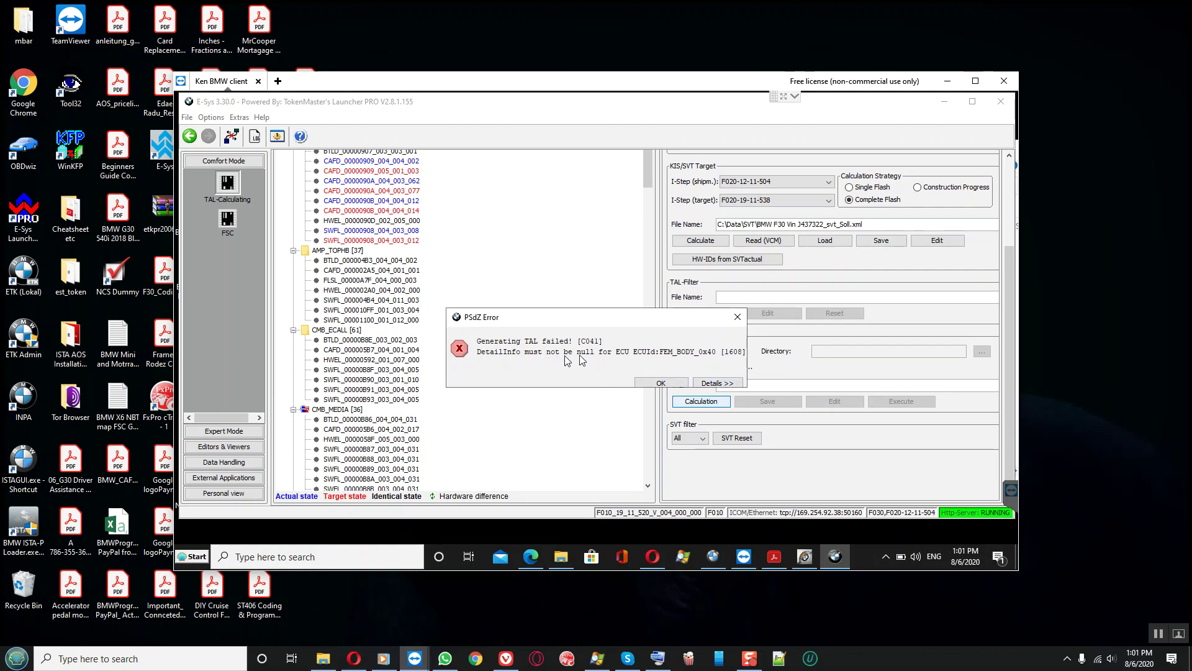
pyautogui.click(682, 384)
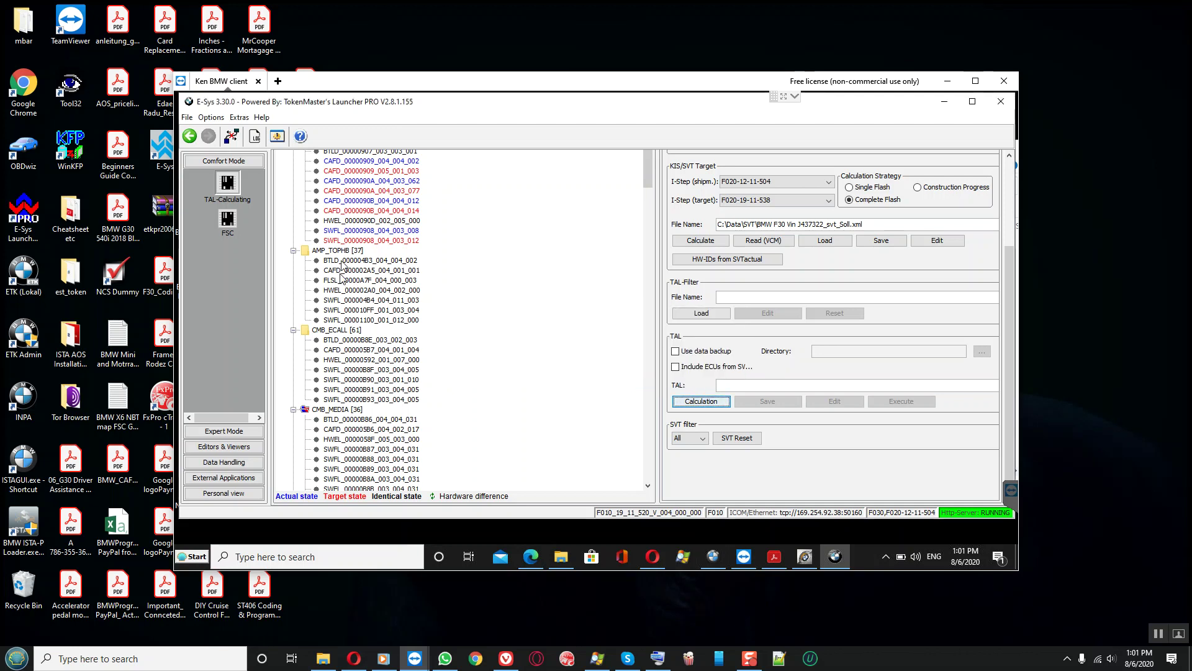
pyautogui.click(357, 241)
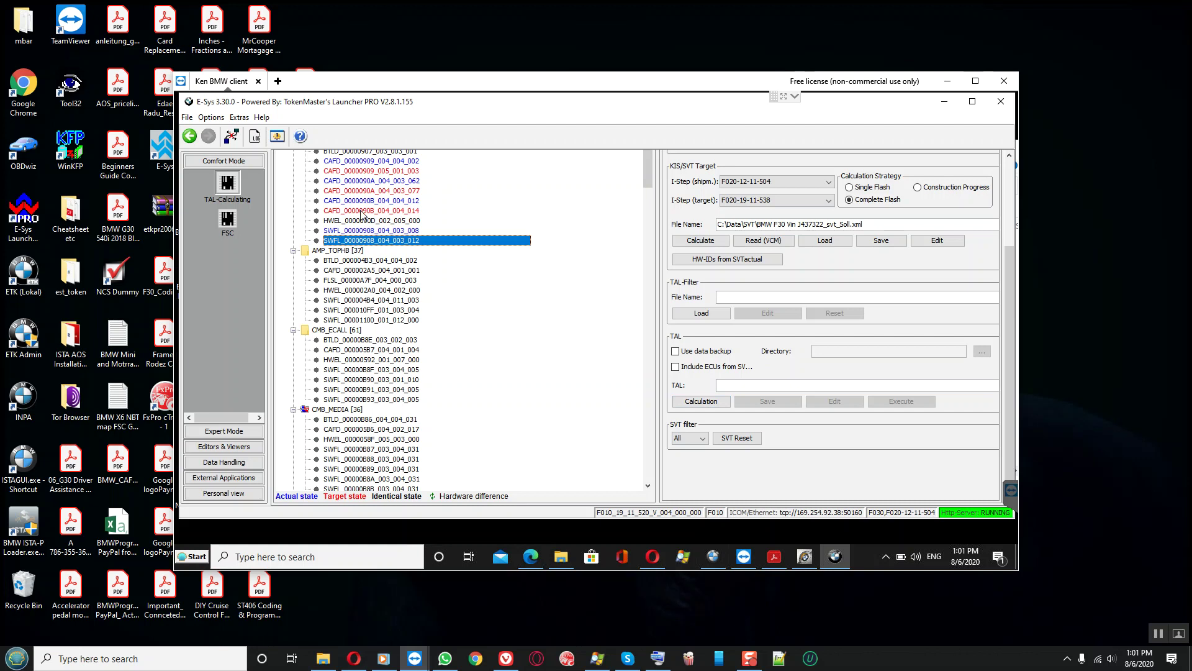
pyautogui.click(361, 212)
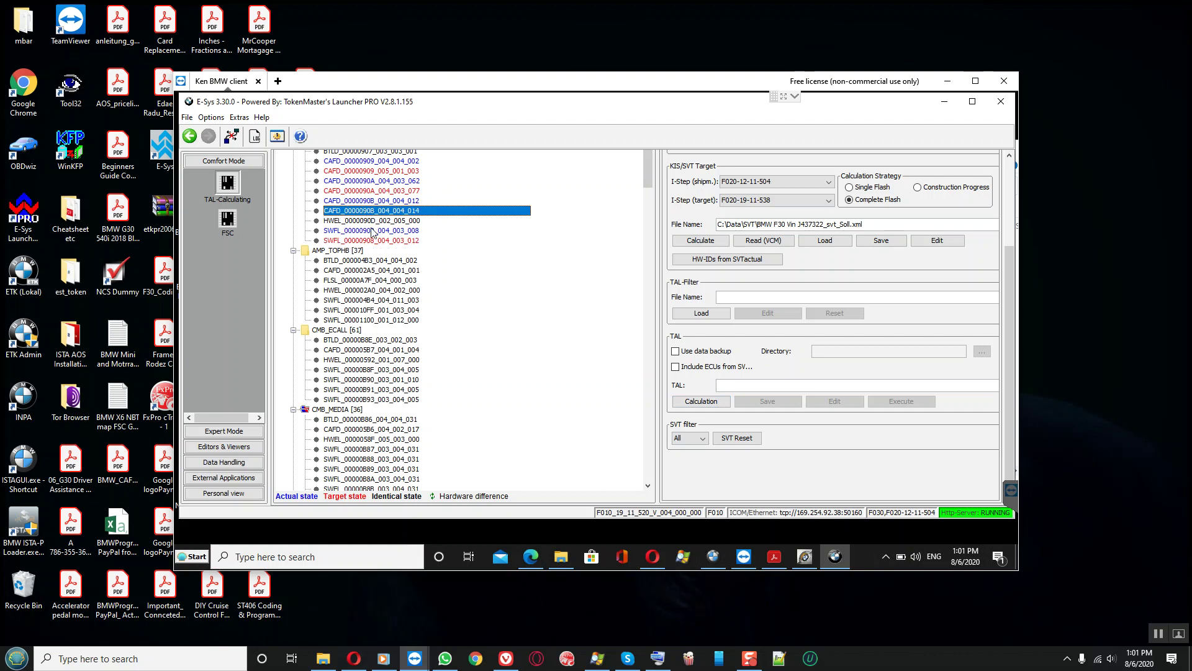
pyautogui.click(374, 191)
pyautogui.scroll(3, 1009, 205)
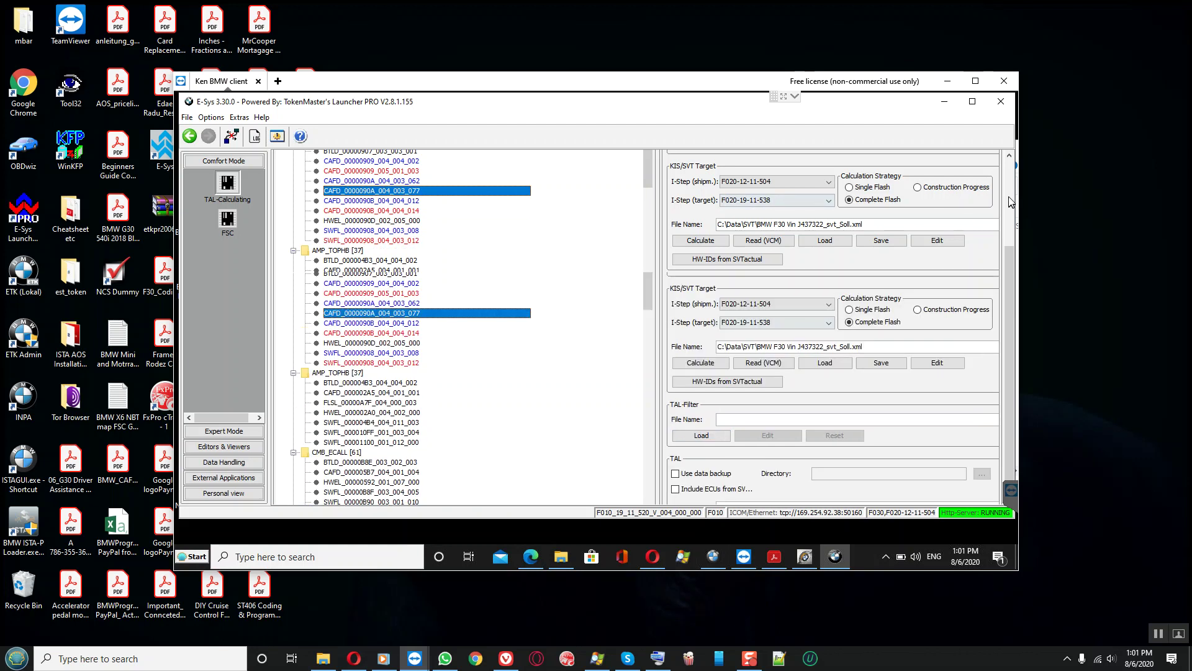
pyautogui.click(365, 284)
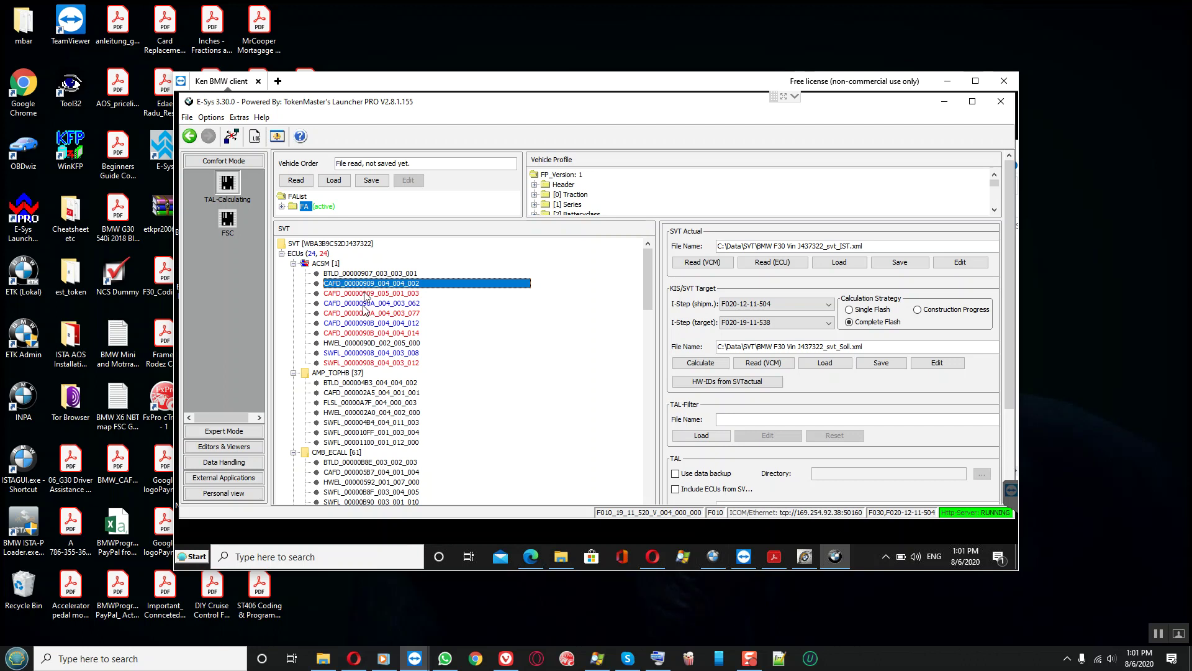
pyautogui.click(371, 274)
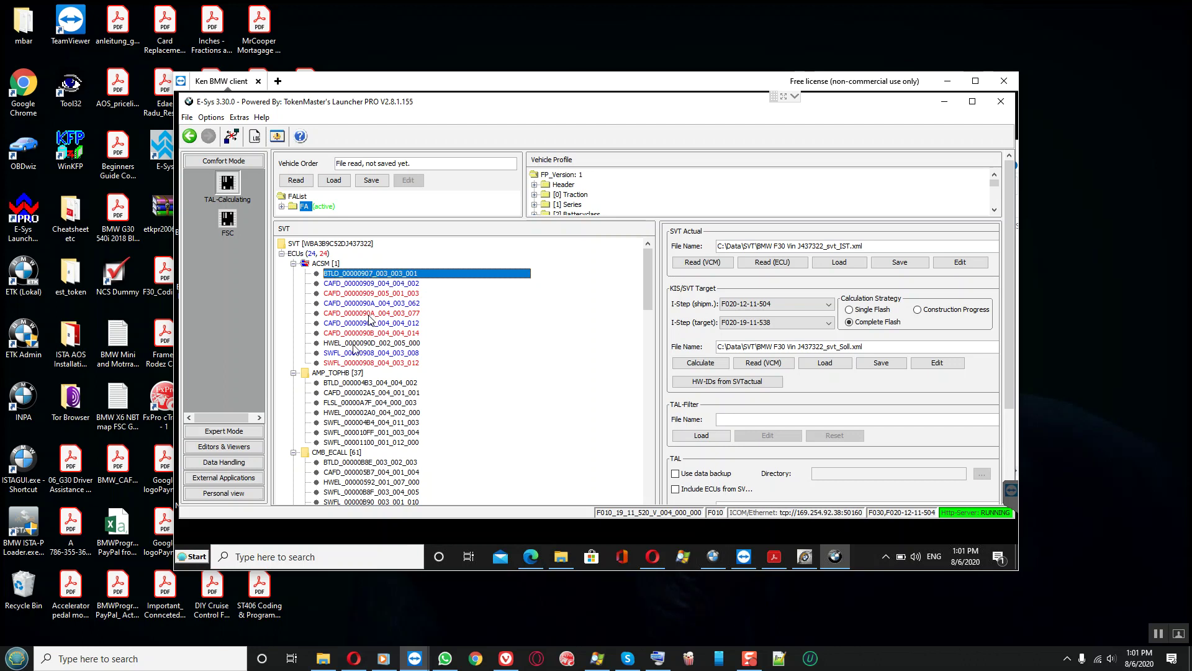
pyautogui.click(357, 343)
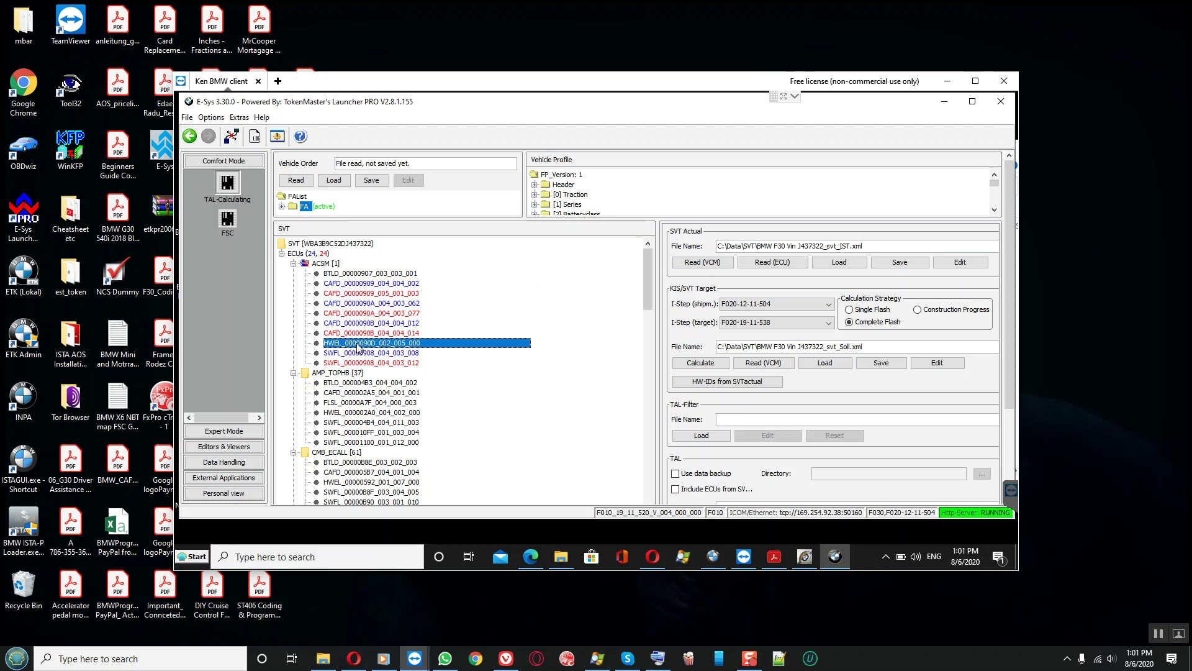
pyautogui.scroll(-10, 359, 351)
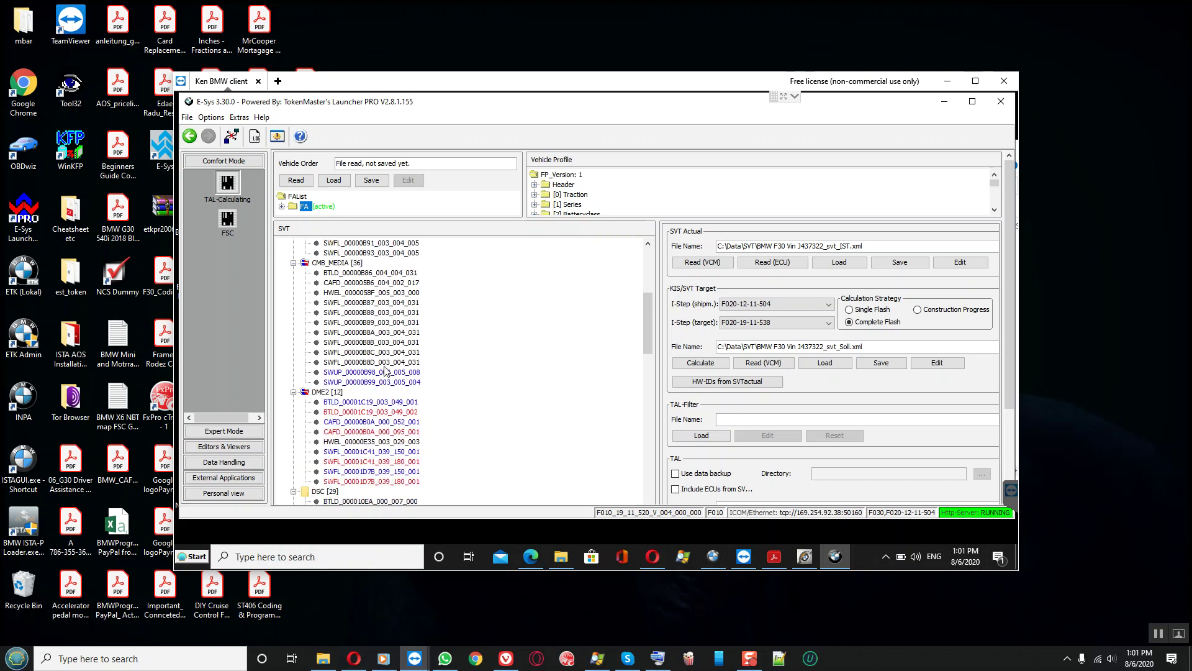
pyautogui.click(363, 323)
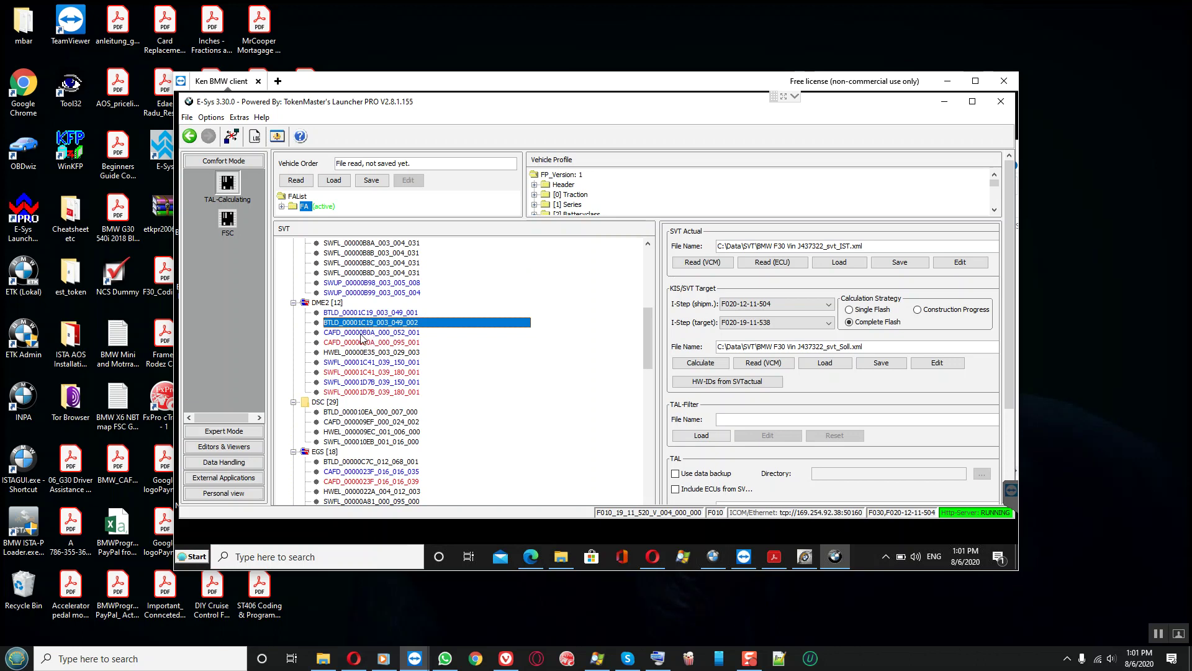
pyautogui.click(361, 334)
pyautogui.scroll(-1, 373, 366)
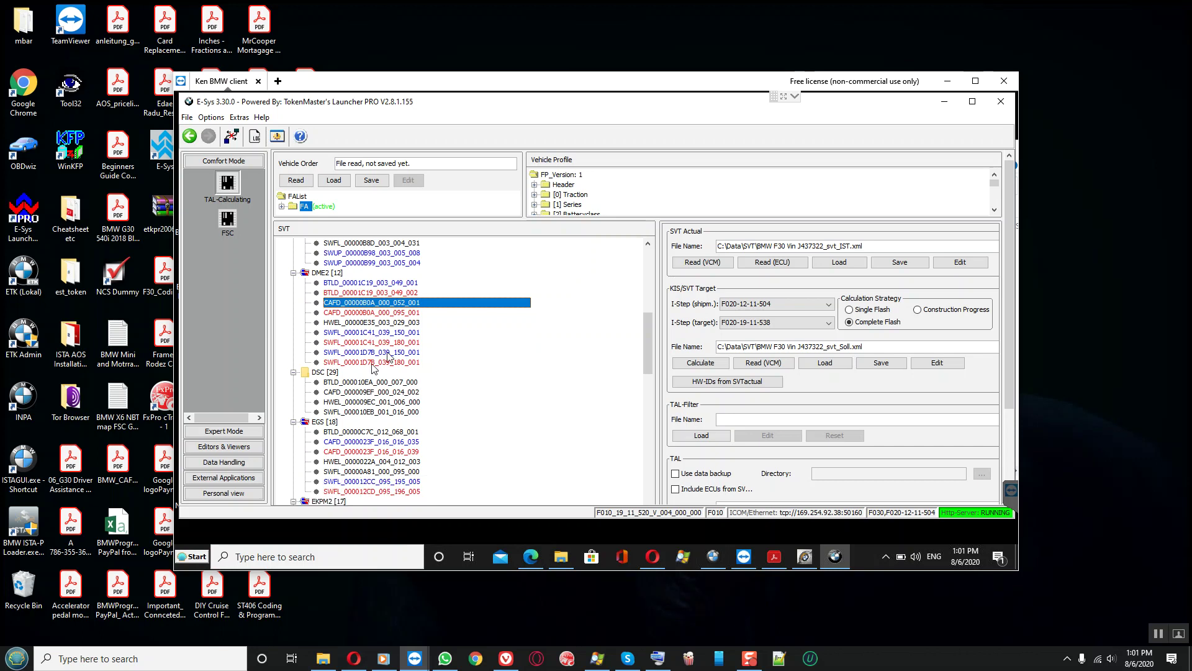
pyautogui.scroll(-1, 390, 357)
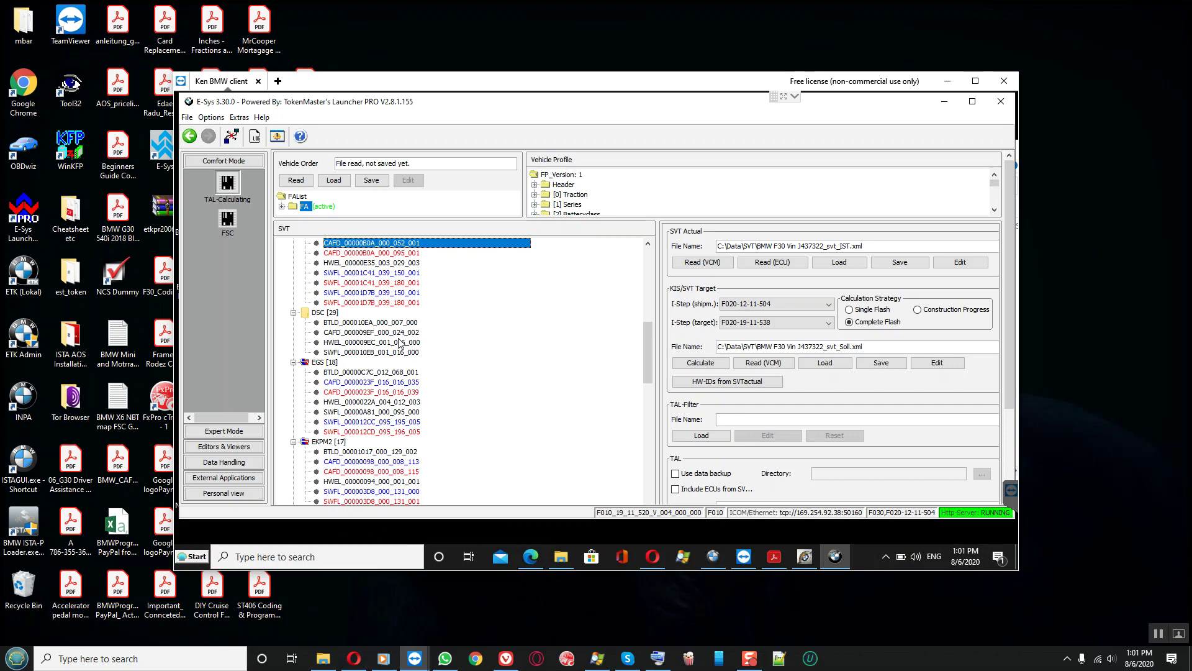
pyautogui.scroll(-1, 399, 343)
pyautogui.scroll(-4, 400, 344)
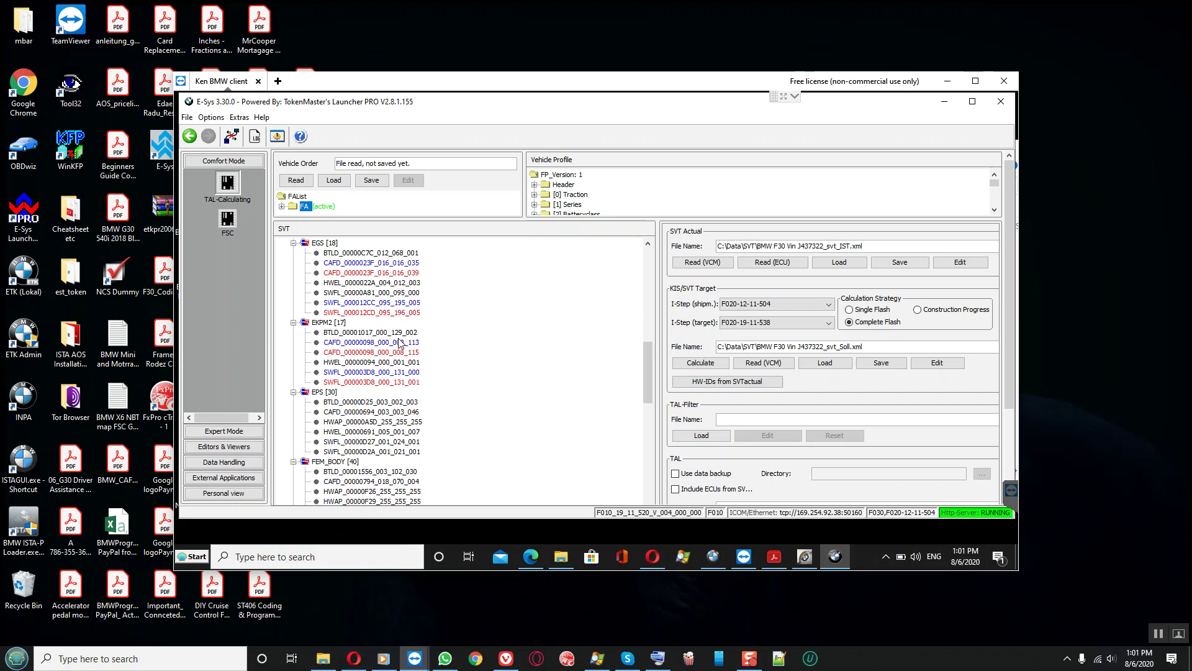
pyautogui.scroll(-4, 399, 343)
pyautogui.scroll(6, 399, 343)
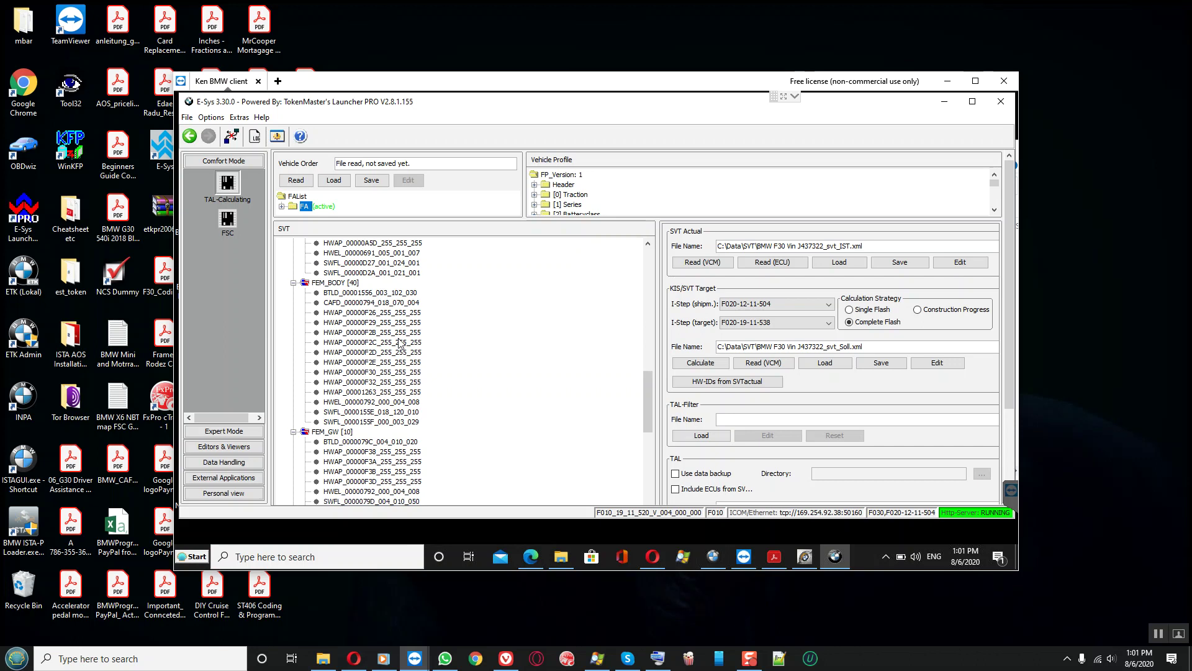
pyautogui.scroll(12, 399, 343)
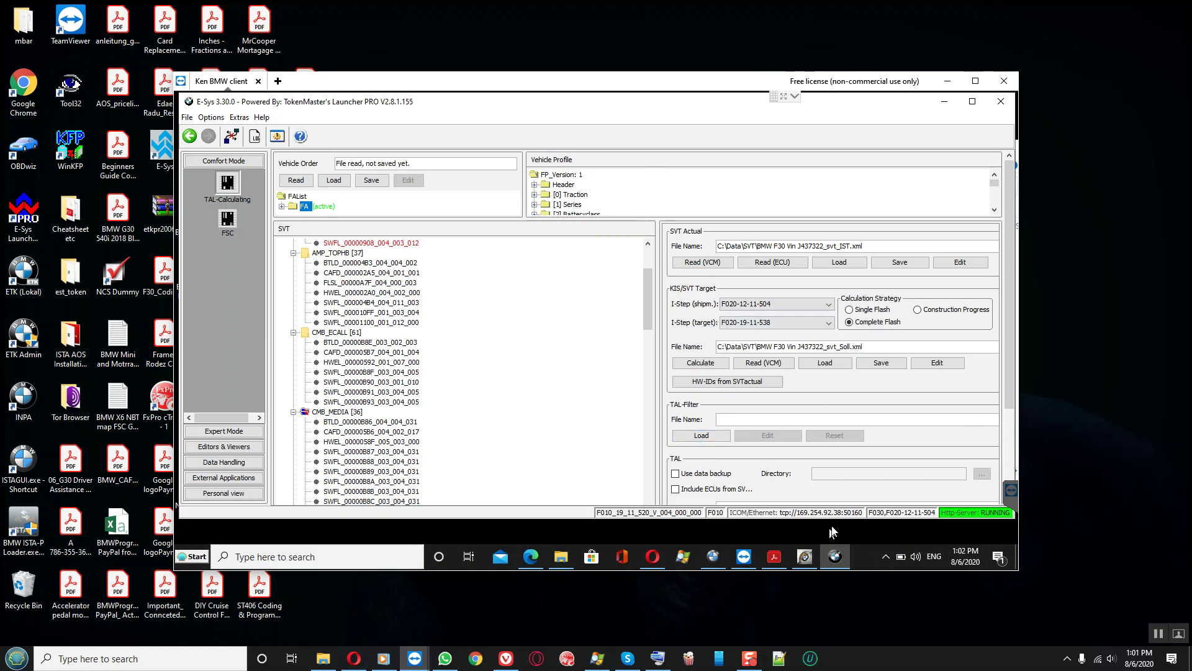
pyautogui.moveTo(834, 523); pyautogui.dragTo(834, 539)
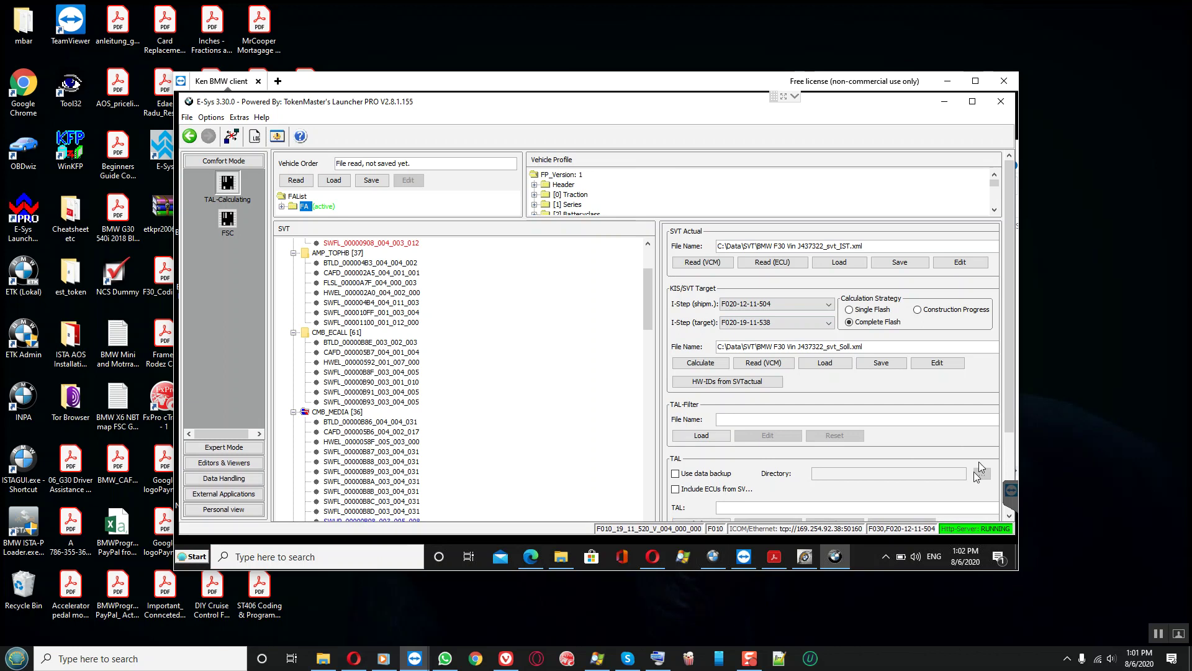
# - Retry the TAL calculation, view the PSdZ error details, and dismiss the error
pyautogui.click(1007, 440)
pyautogui.click(691, 418)
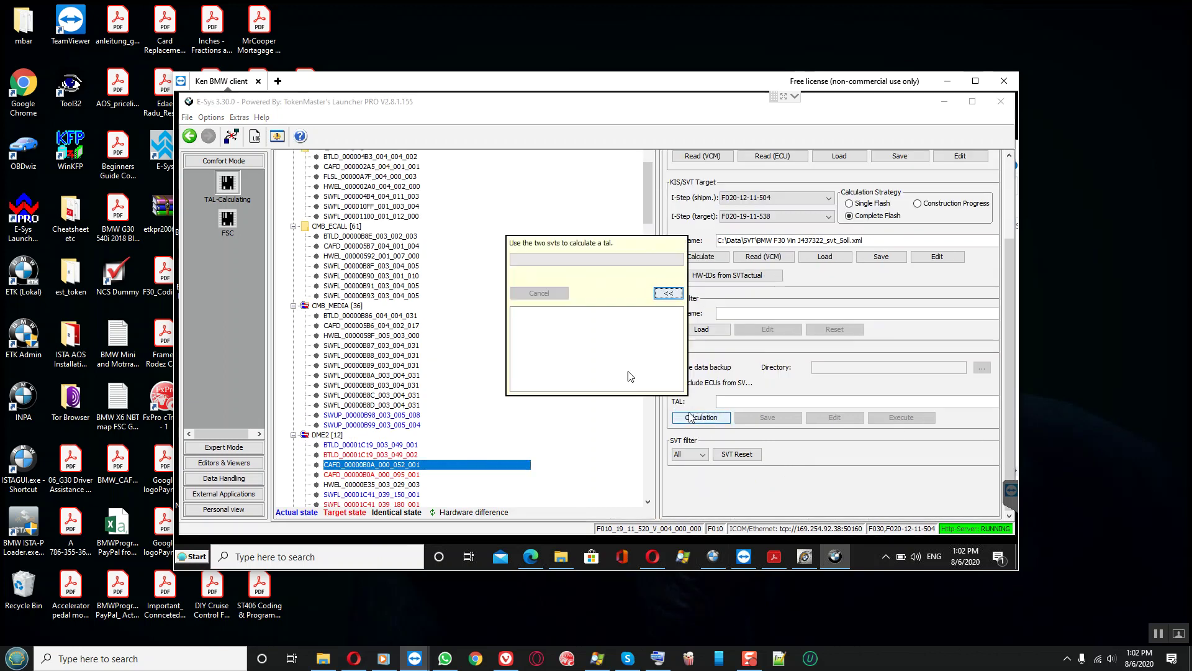
pyautogui.click(716, 393)
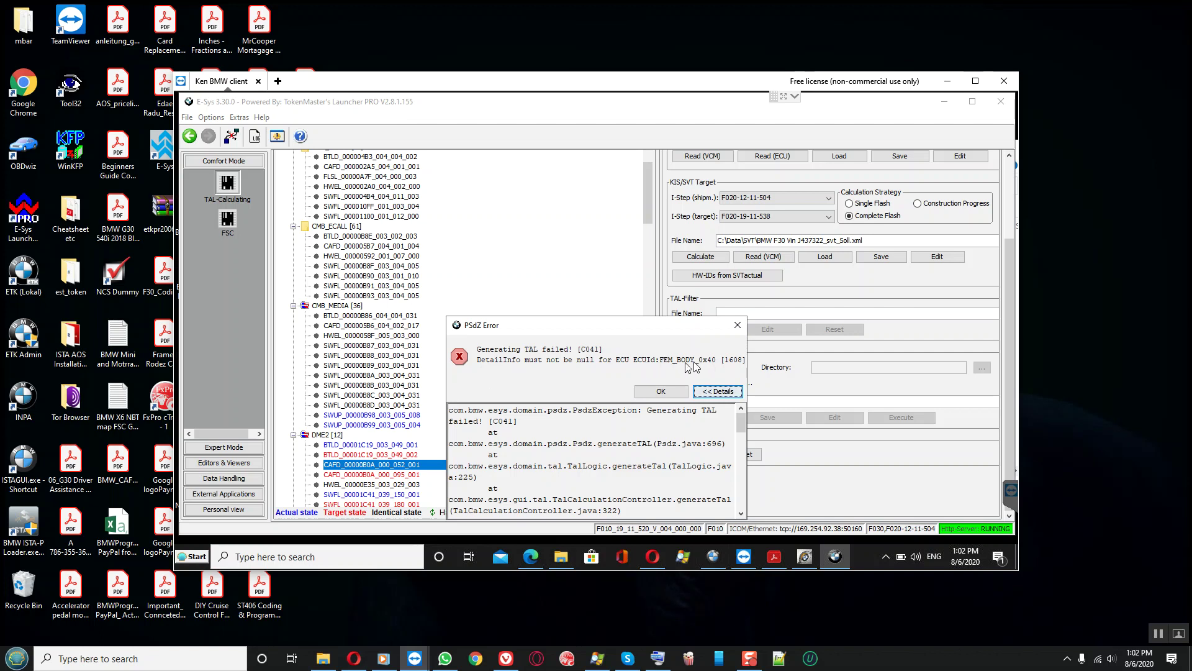
pyautogui.click(661, 391)
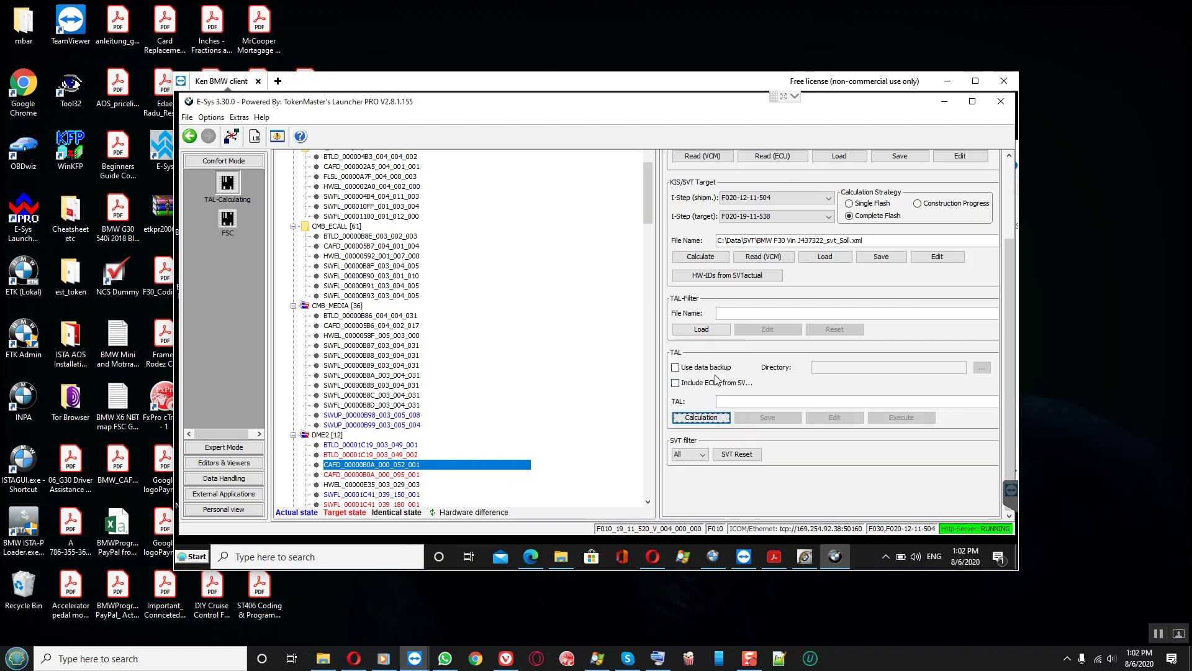
# - Build the target SVT from actual HW-IDs, overwrite the _svt_Soll file, and recalculate the TAL
pyautogui.click(718, 276)
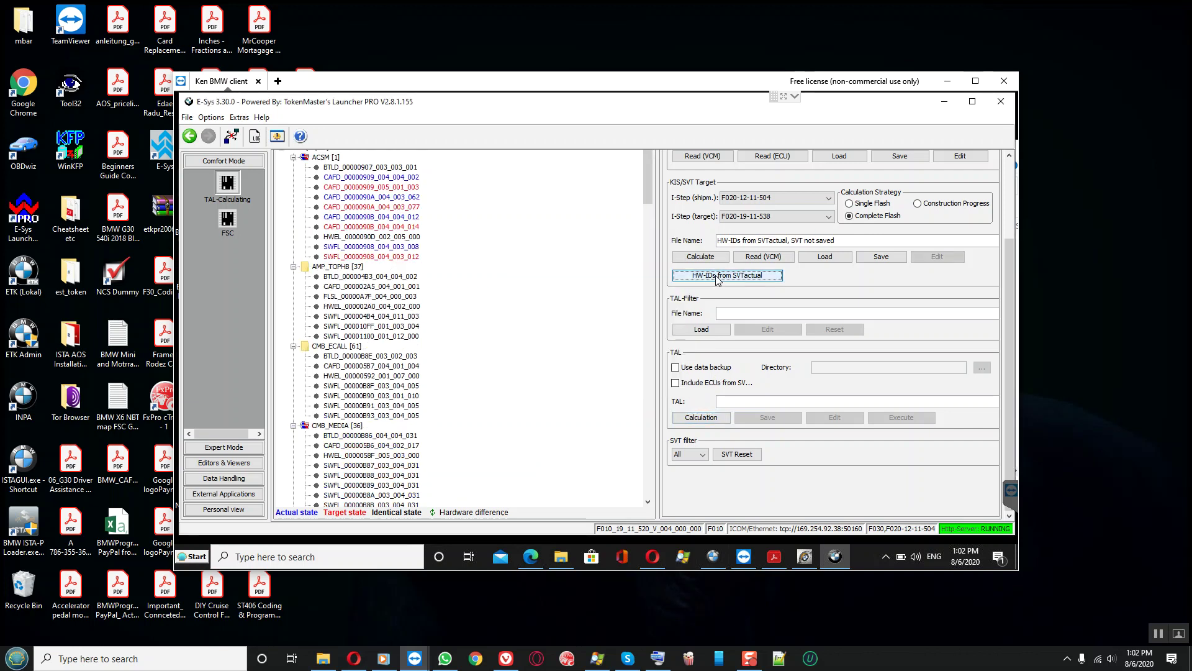
pyautogui.click(879, 260)
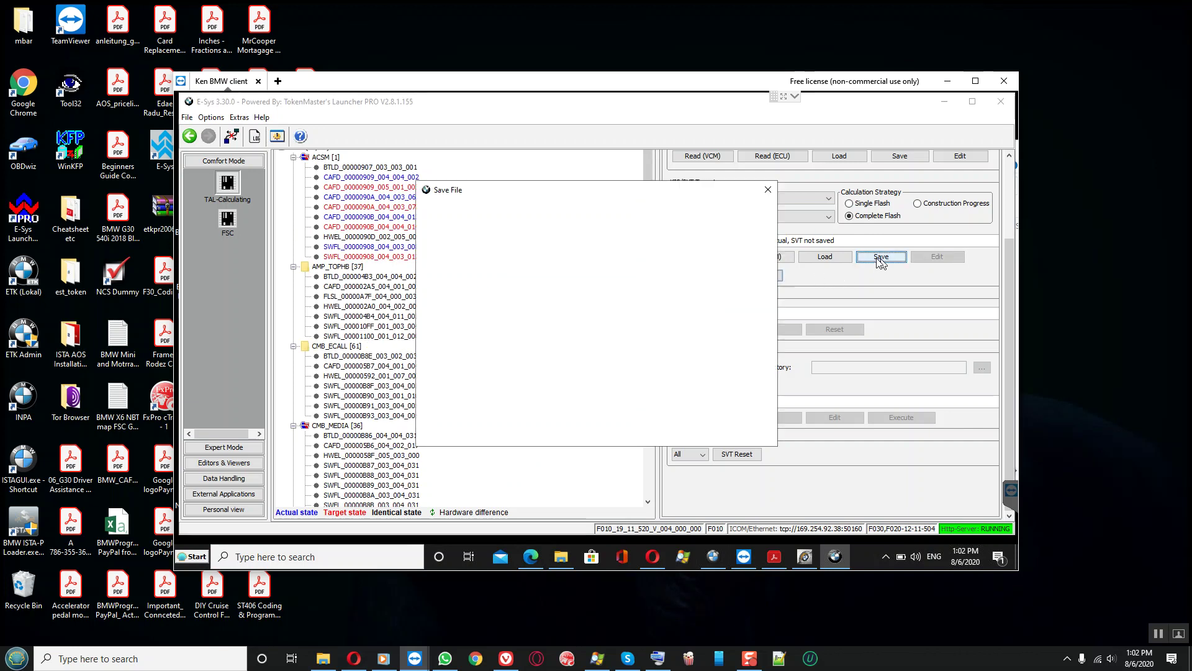
pyautogui.click(745, 417)
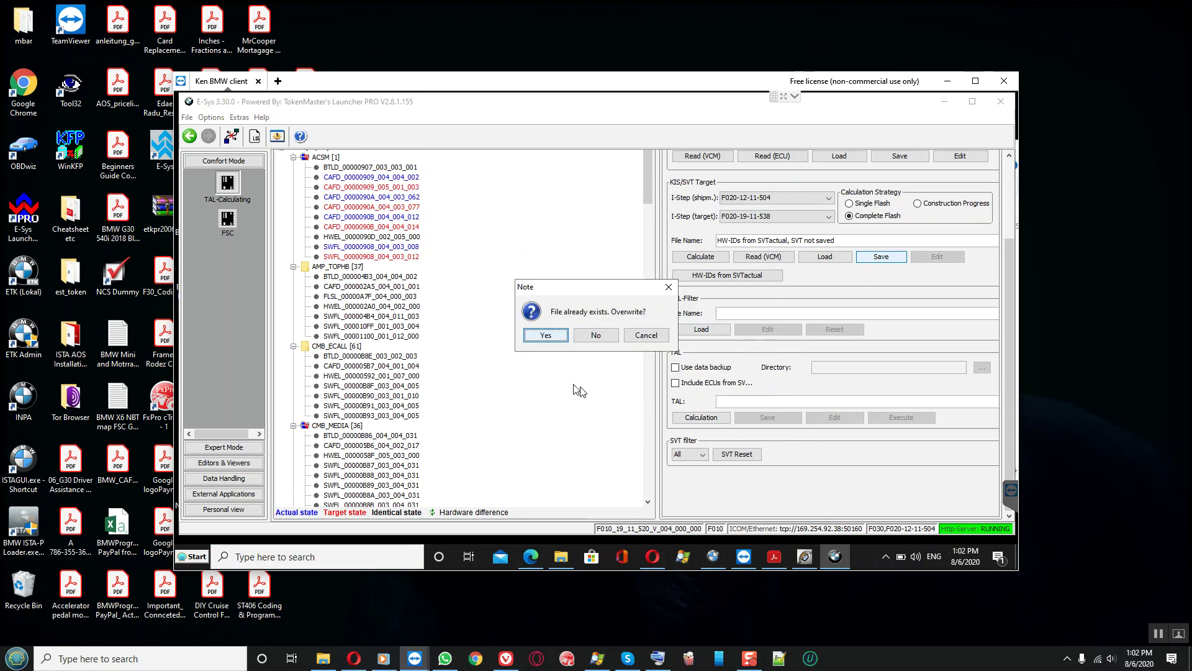
pyautogui.click(552, 340)
pyautogui.click(700, 418)
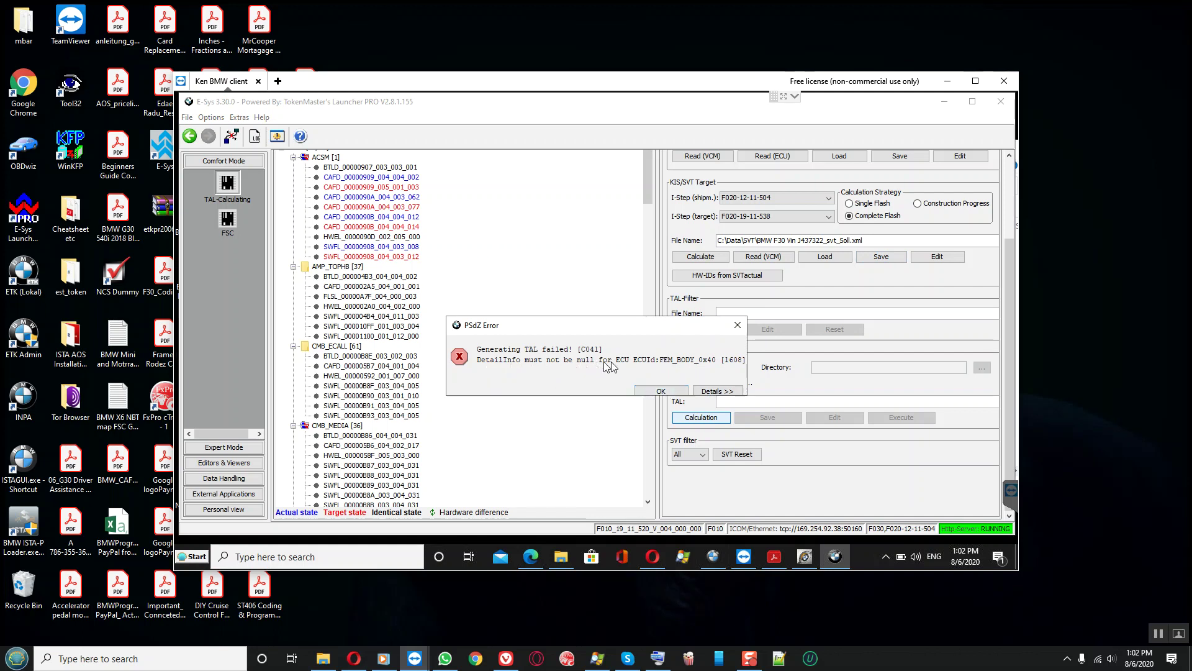
# - Dismiss the repeated error and review the DME2, EGS, EKPM2, FZD and KOMBI groups
pyautogui.click(664, 390)
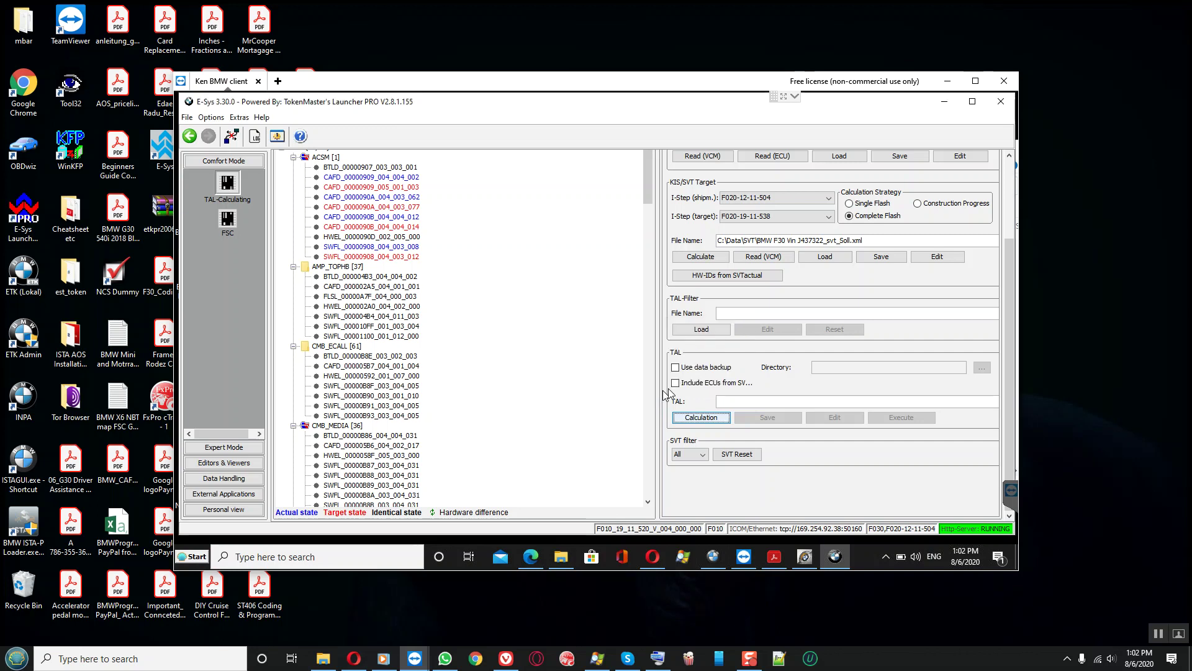
pyautogui.scroll(-5, 377, 343)
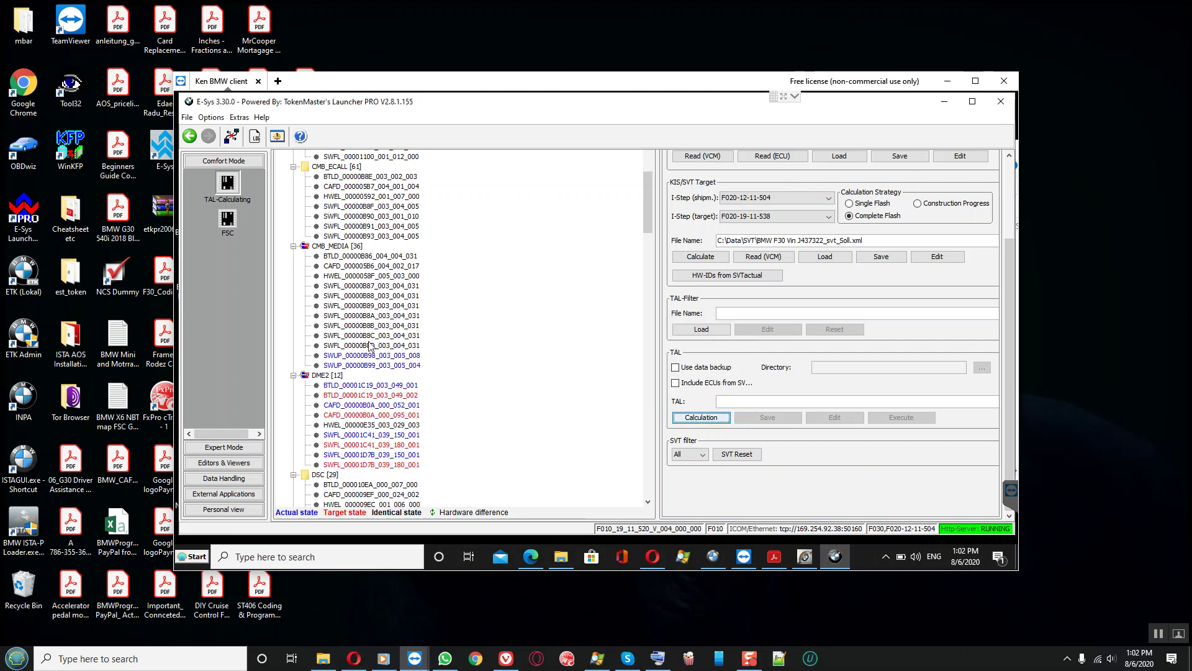
pyautogui.click(336, 379)
pyautogui.scroll(-4, 349, 347)
pyautogui.scroll(-3, 349, 347)
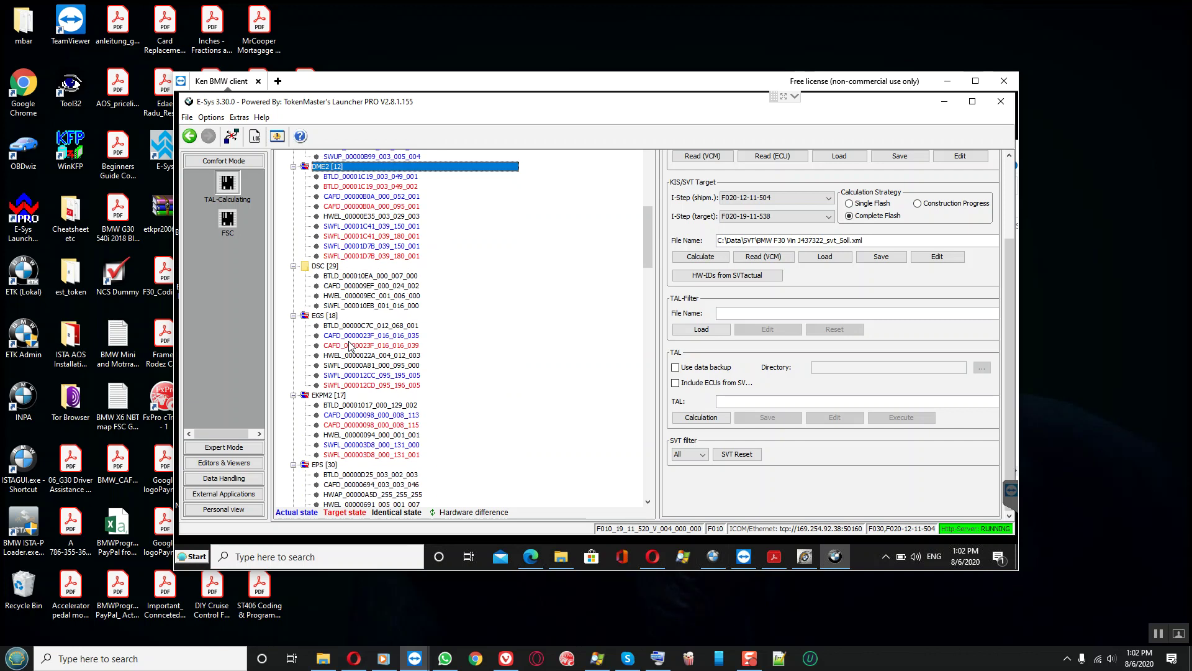
pyautogui.click(341, 317)
pyautogui.scroll(-3, 341, 318)
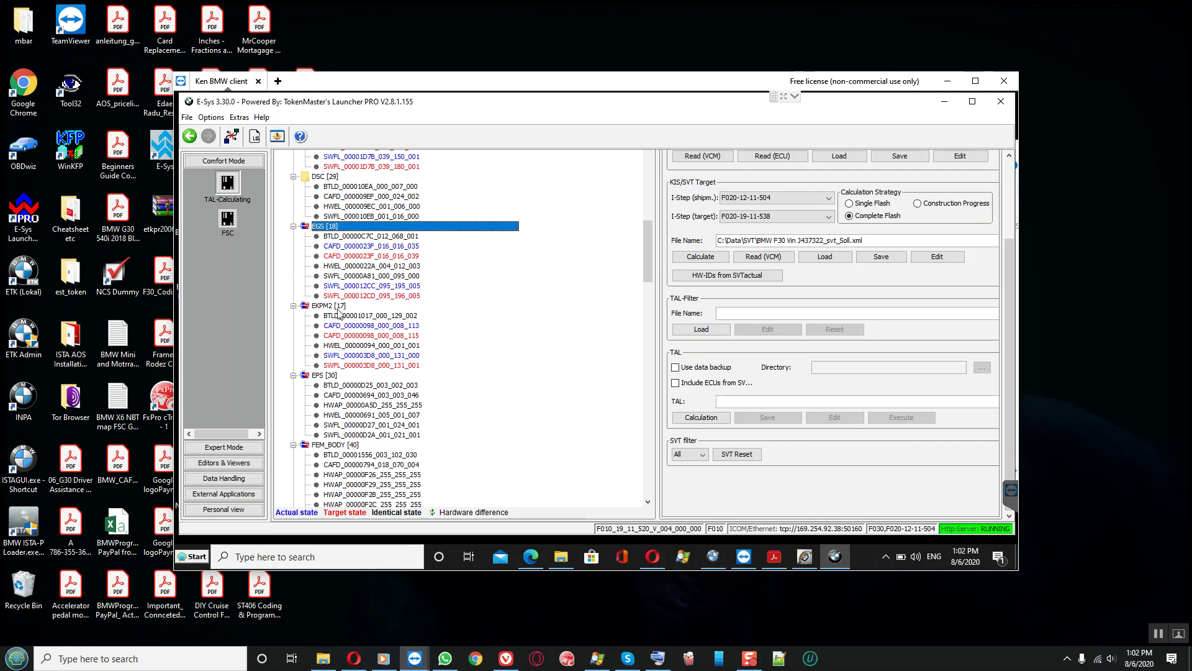
pyautogui.click(339, 307)
pyautogui.scroll(-12, 339, 308)
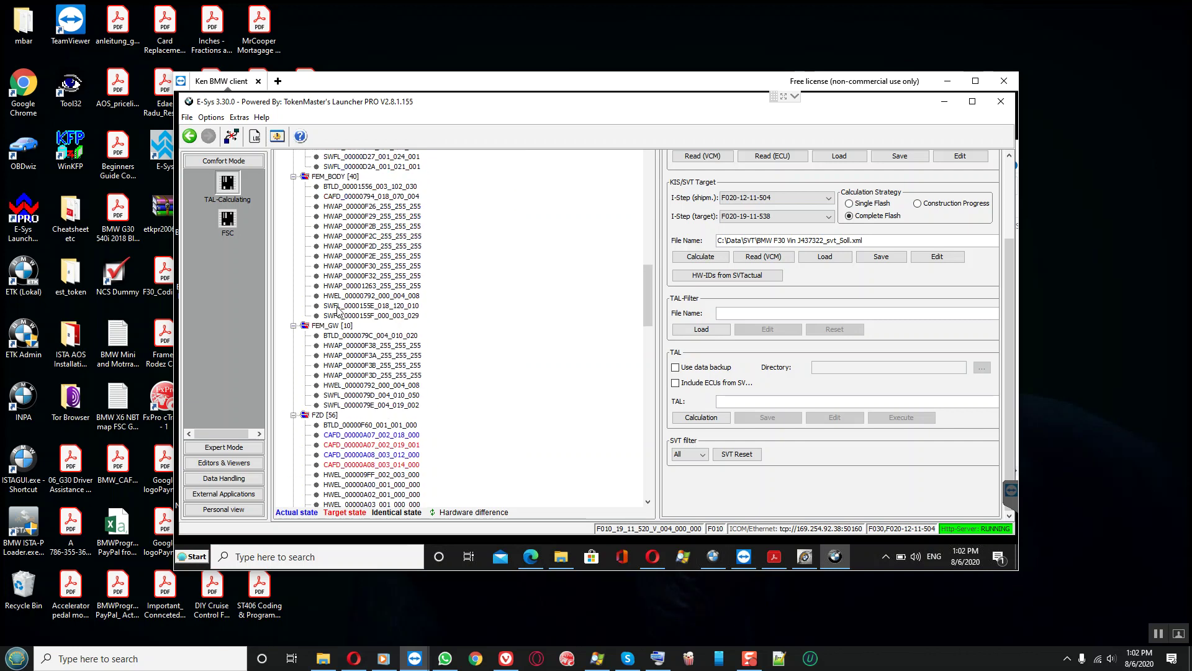
pyautogui.click(334, 304)
pyautogui.scroll(-9, 335, 307)
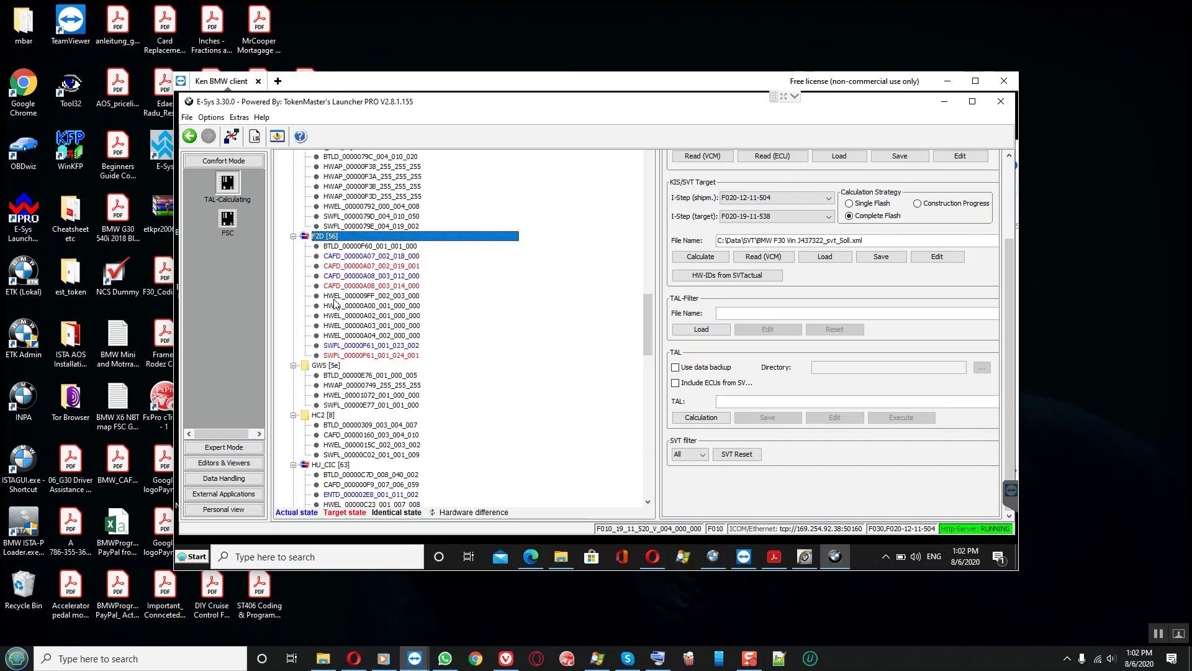
pyautogui.scroll(-9, 341, 326)
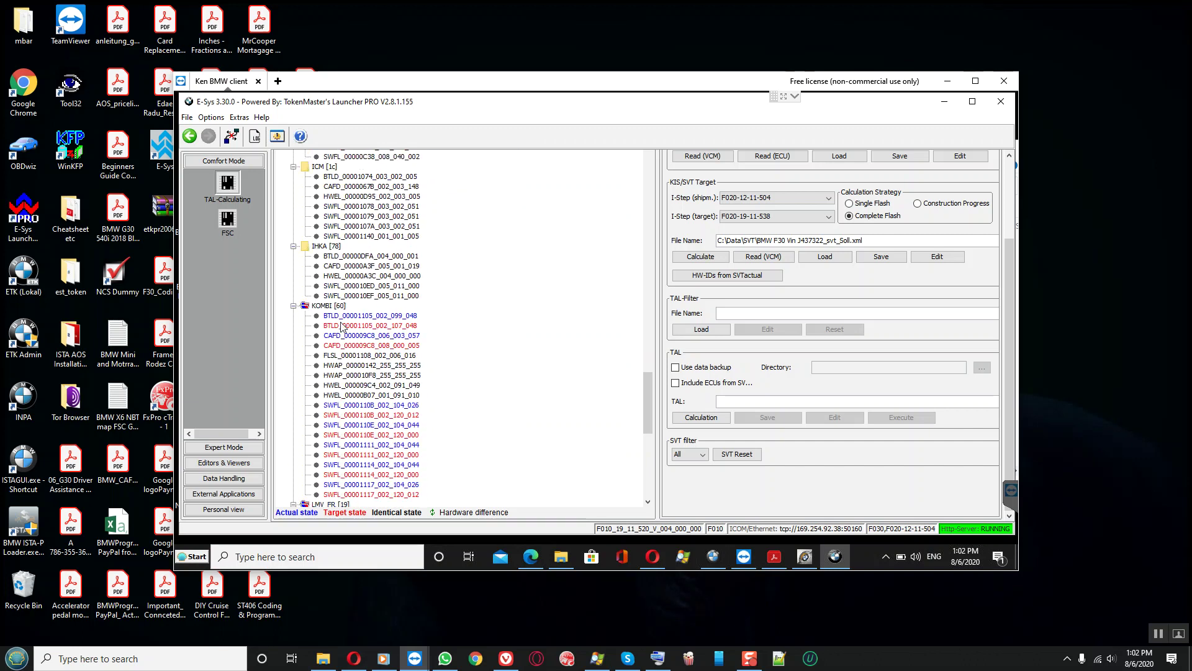
pyautogui.click(345, 309)
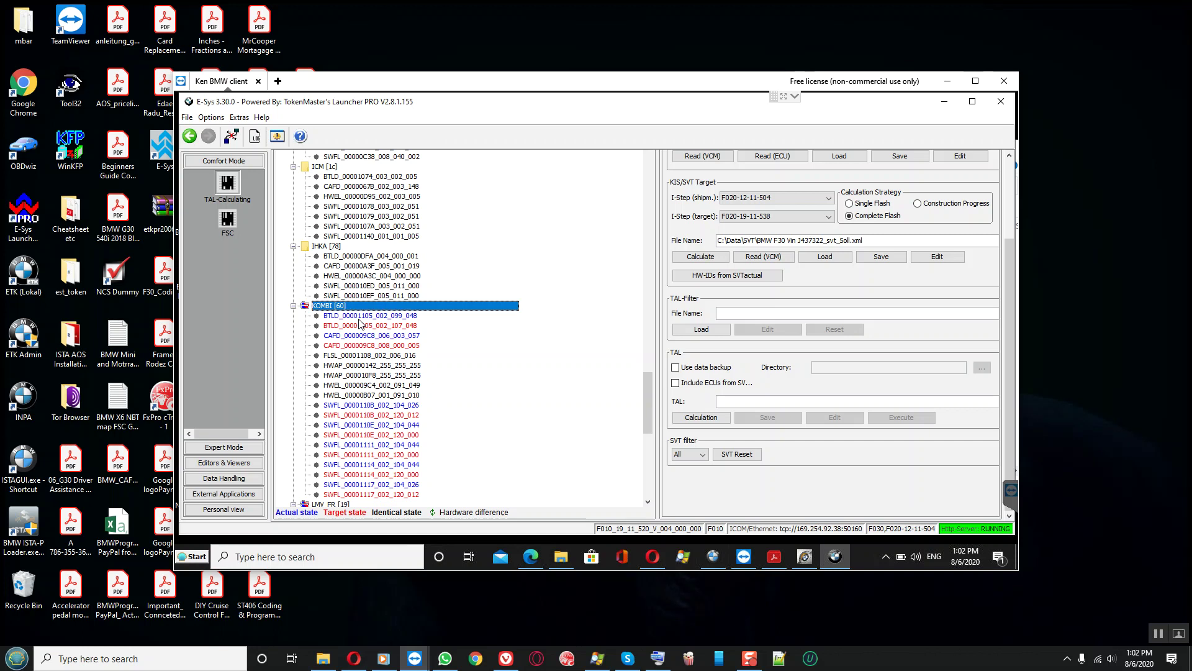
# - Review REM, then TRSVC [6] with its CAFD_00000223_013_010_016 and SWFL_00000468_013_010_004 entries
pyautogui.scroll(-6, 358, 323)
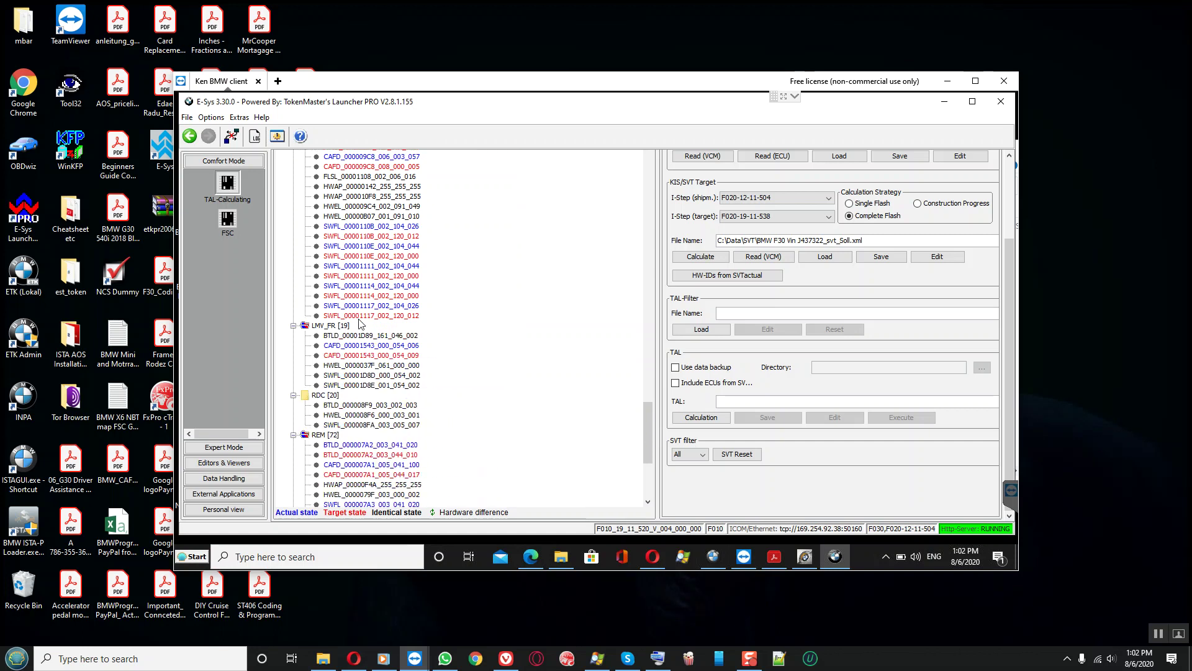
pyautogui.scroll(-2, 359, 323)
pyautogui.scroll(-2, 359, 322)
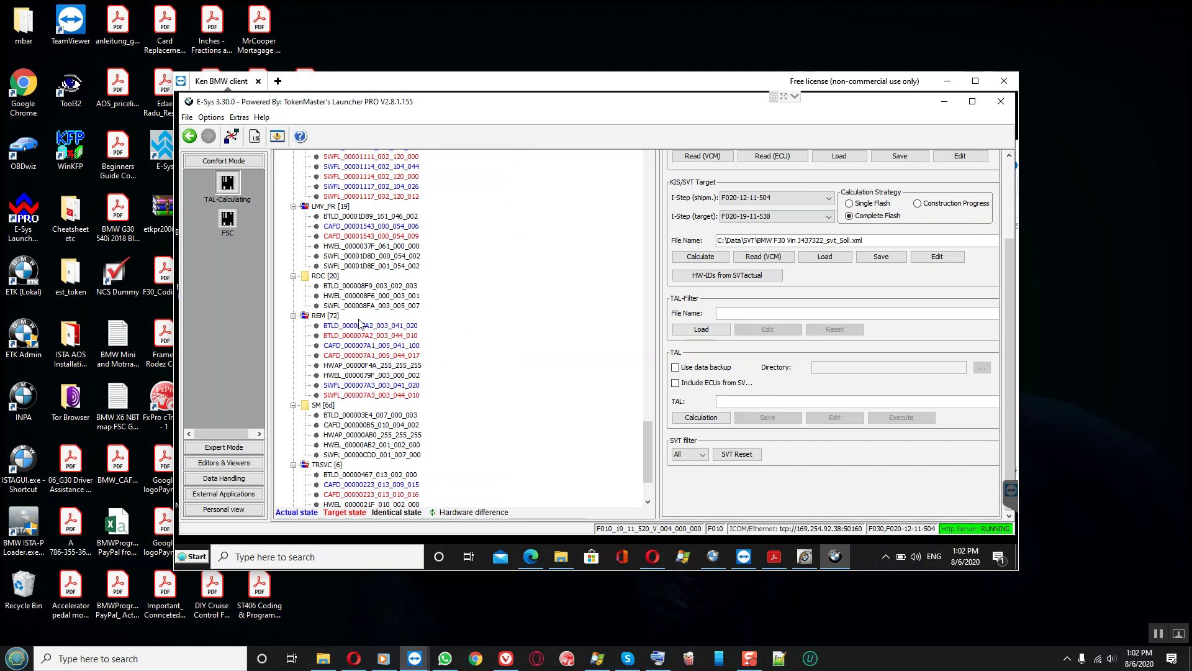
pyautogui.click(336, 316)
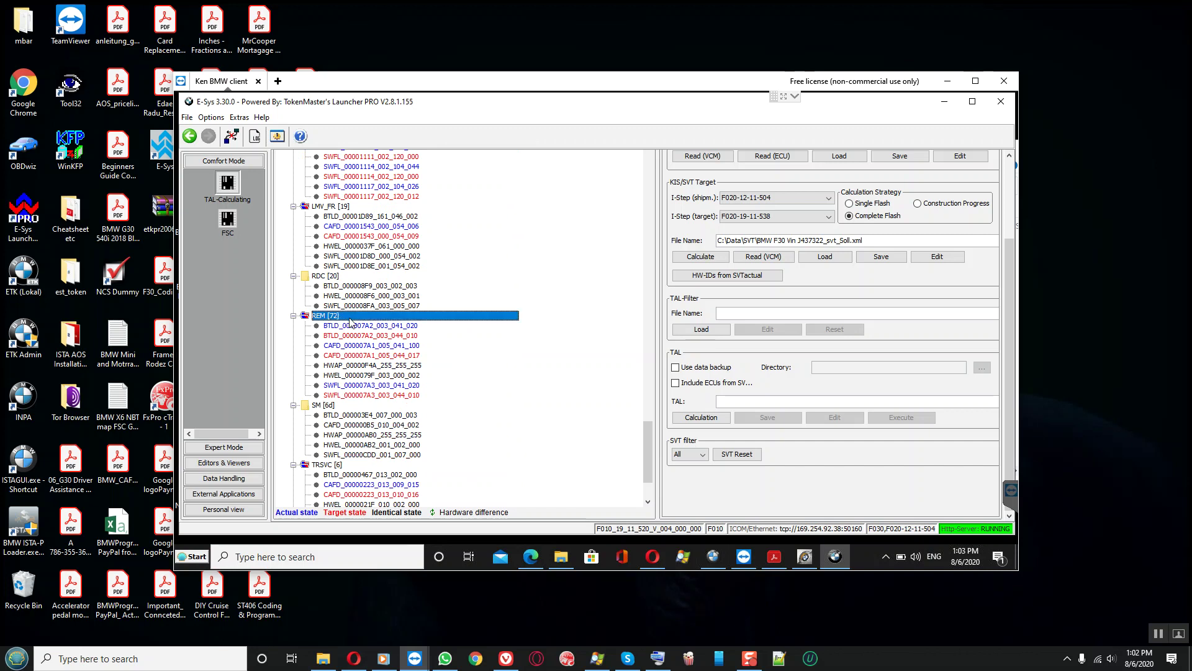
pyautogui.scroll(-3, 350, 322)
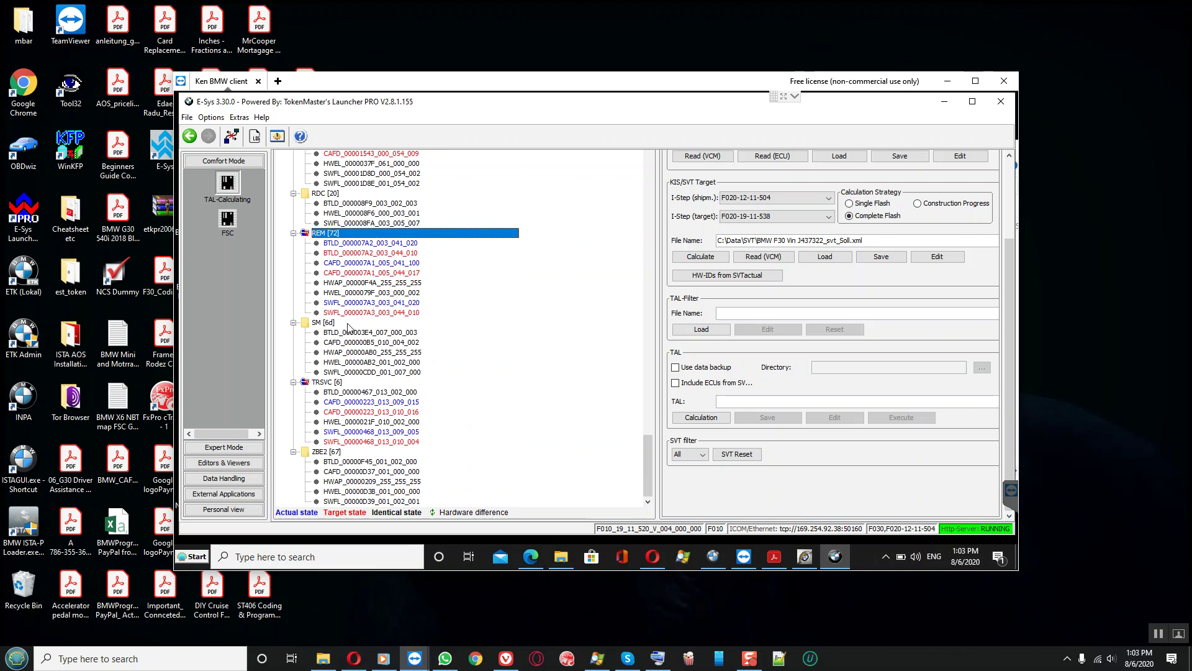
pyautogui.click(341, 383)
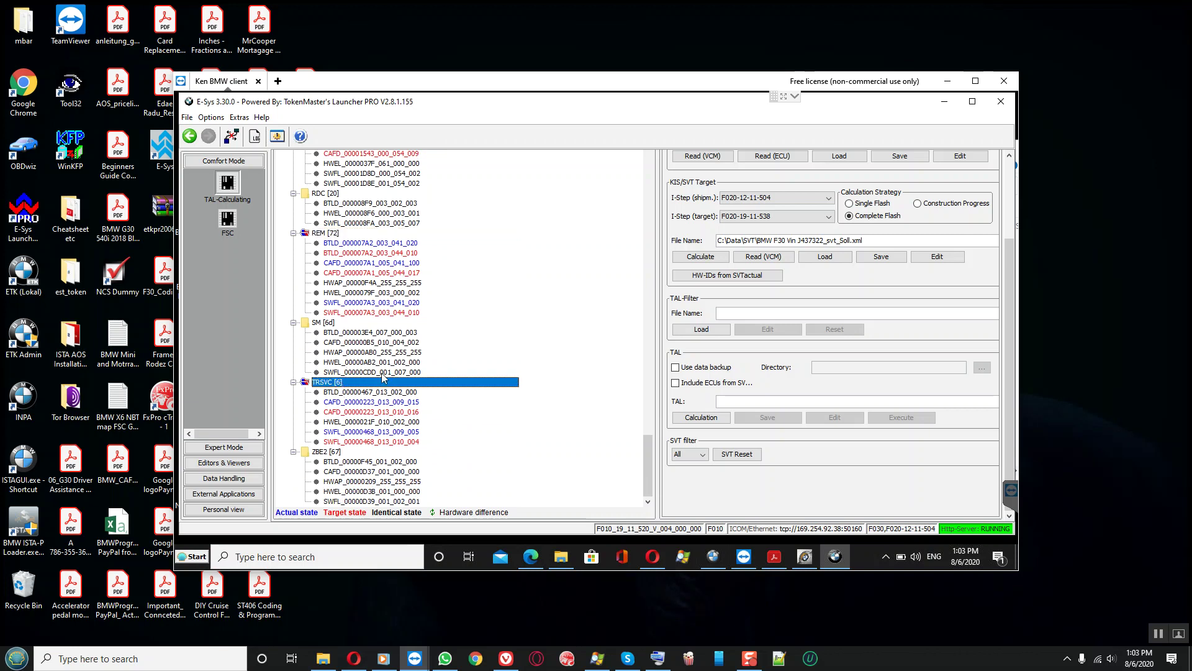
pyautogui.click(357, 412)
pyautogui.click(356, 442)
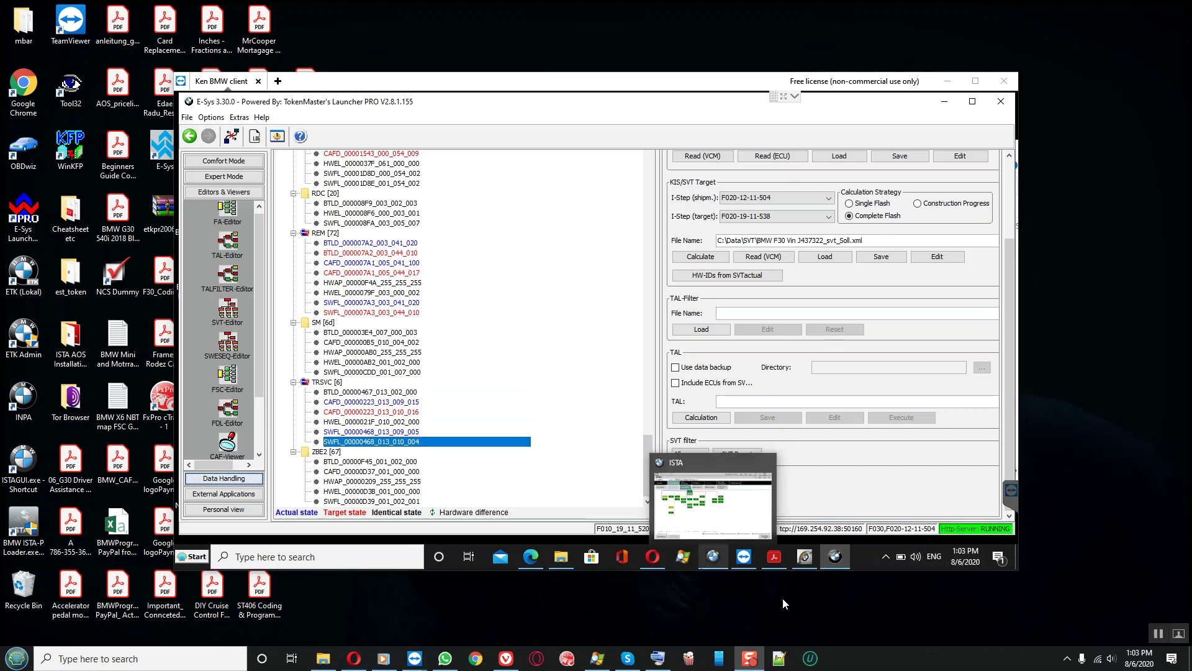
# - Load the _svt_Soll target SVT file into the SVT editor
pyautogui.scroll(-1, 229, 374)
pyautogui.scroll(2, 229, 376)
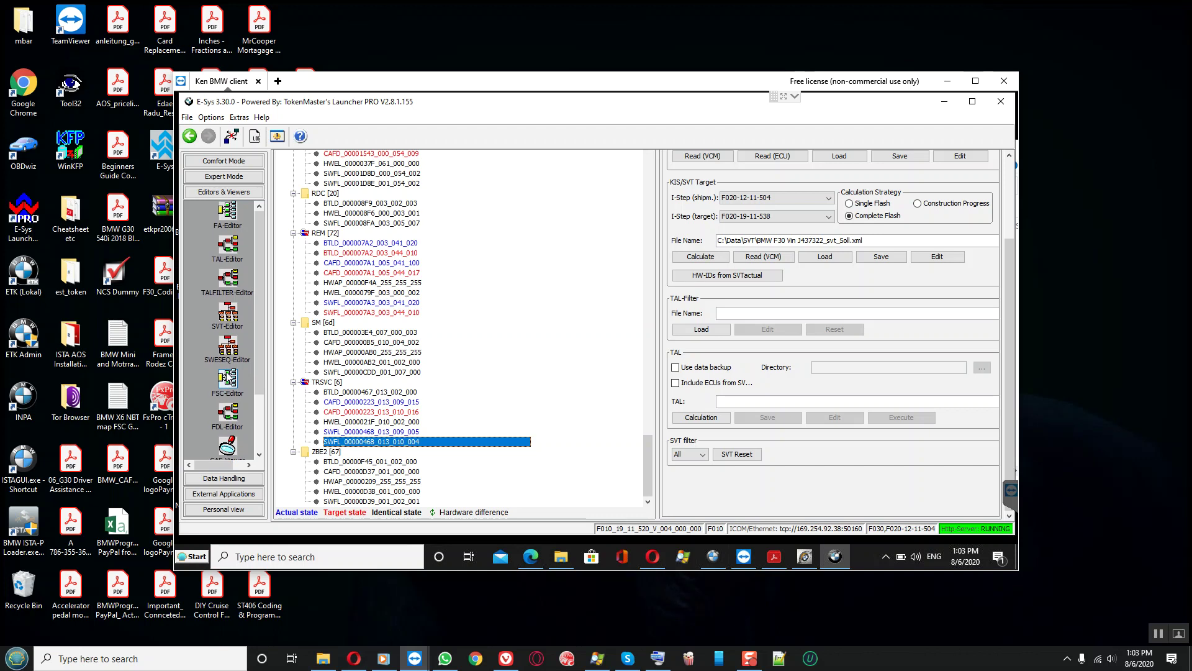
pyautogui.click(229, 312)
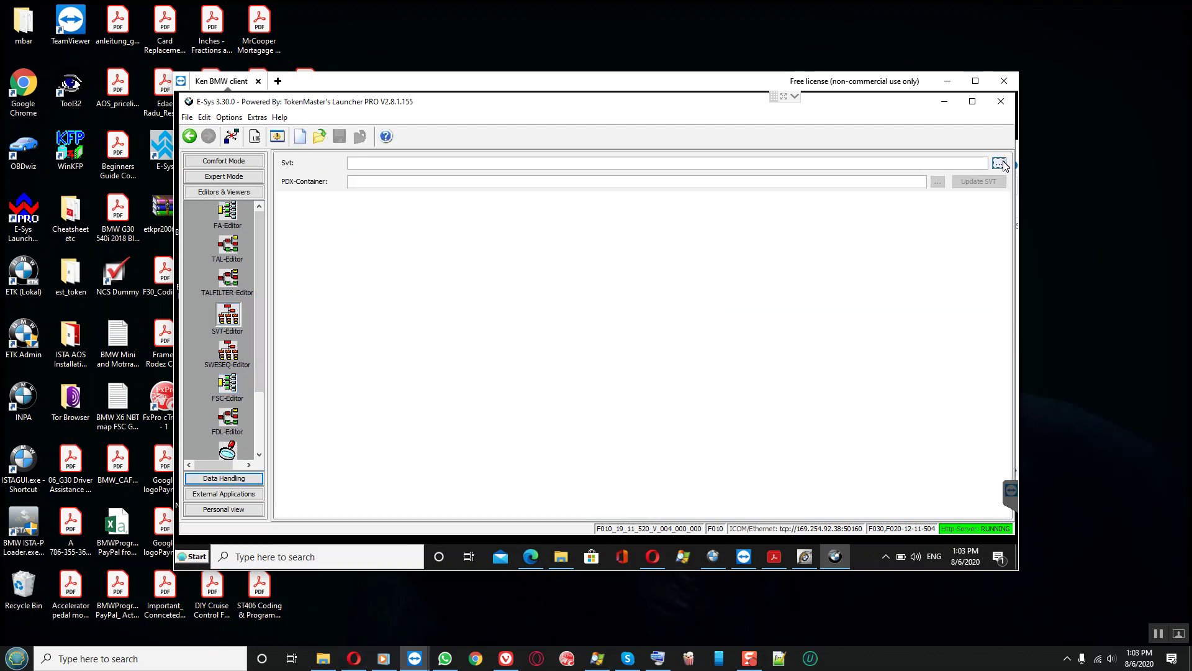
pyautogui.click(999, 162)
pyautogui.click(546, 239)
pyautogui.click(754, 414)
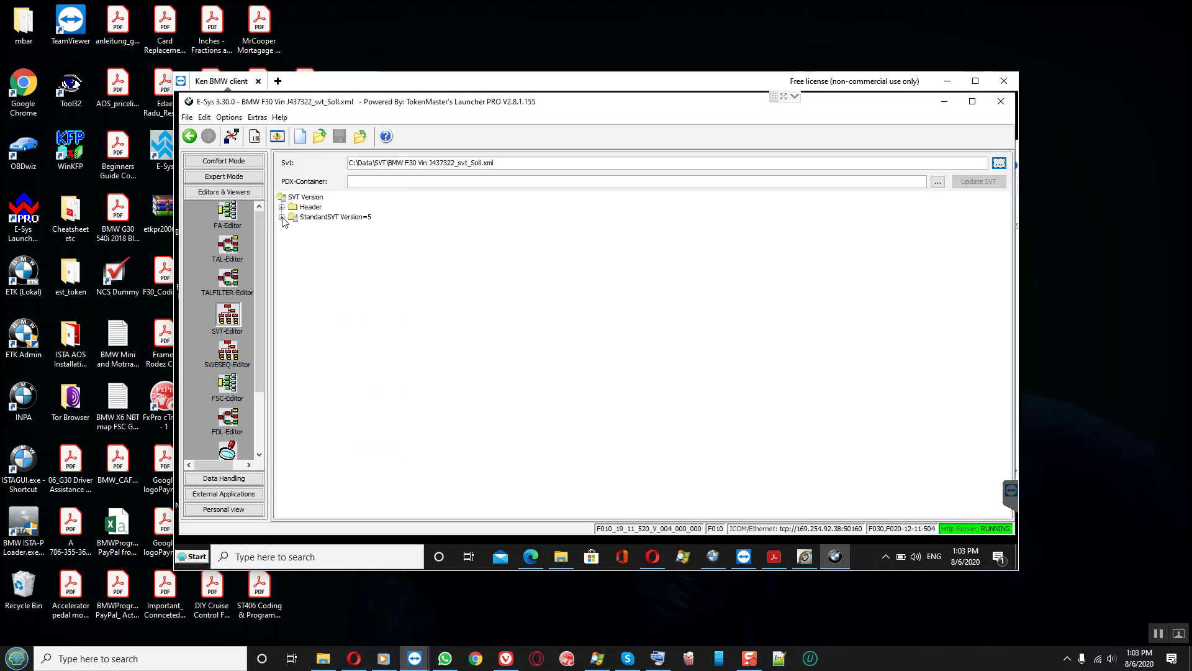
# - Add a new ecuDetailInfo entry under FEM_BODY 40 and save the SVT file
pyautogui.click(281, 217)
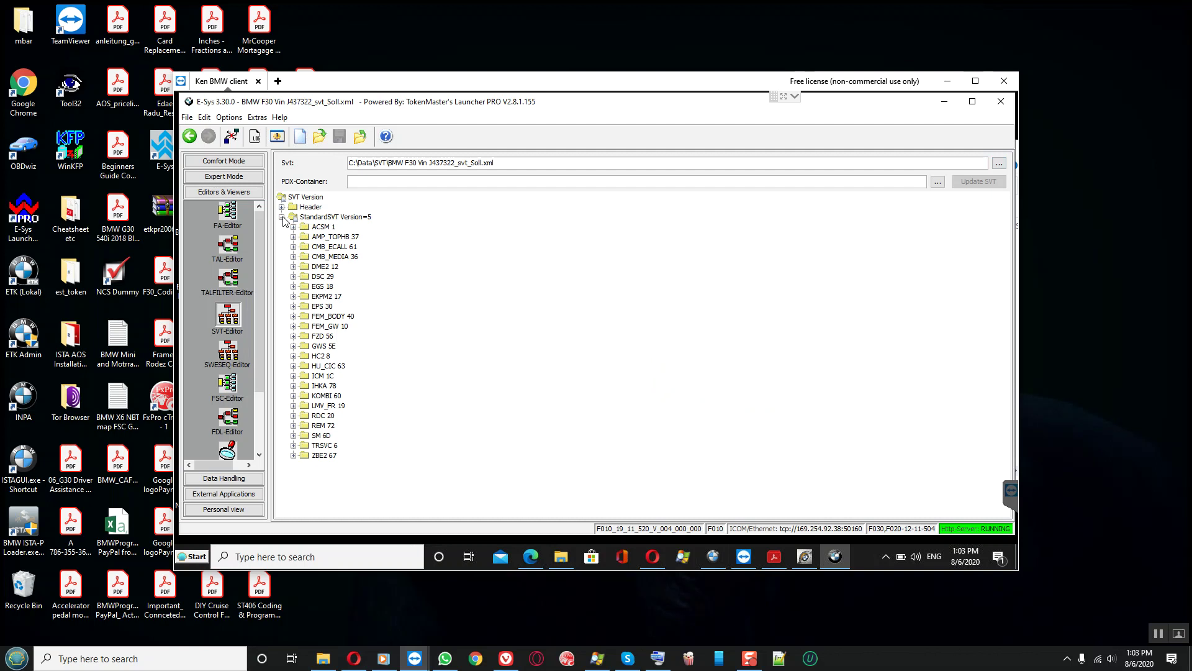
pyautogui.click(323, 317)
pyautogui.click(293, 316)
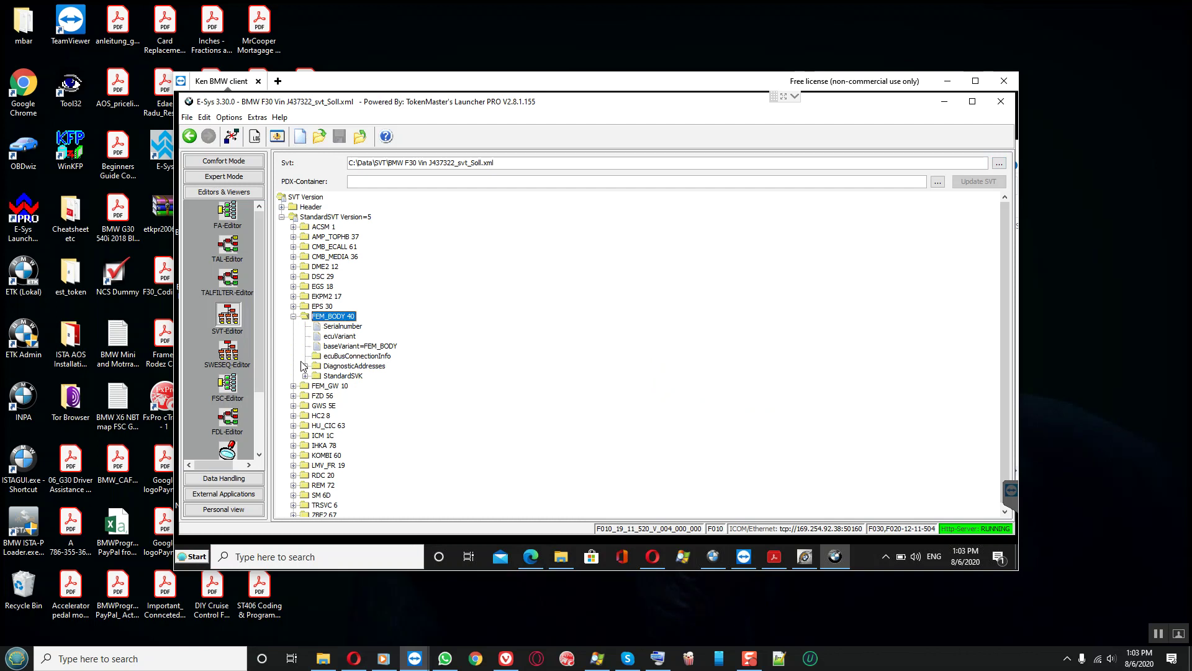
pyautogui.rightClick(332, 318)
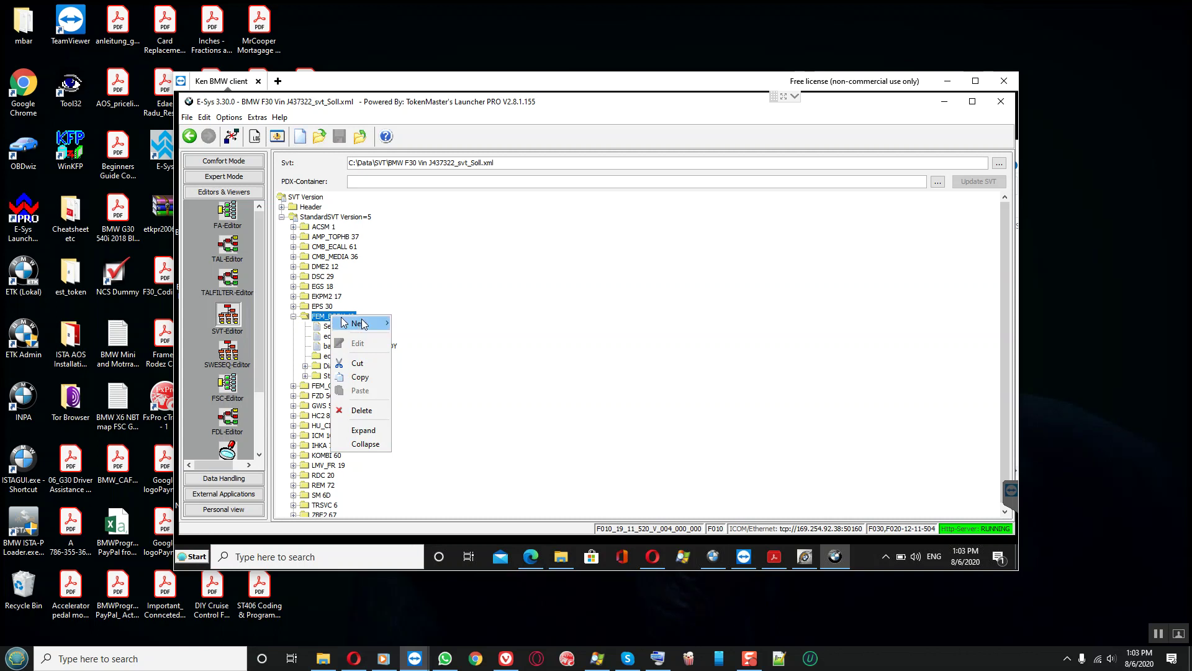
pyautogui.moveTo(364, 324)
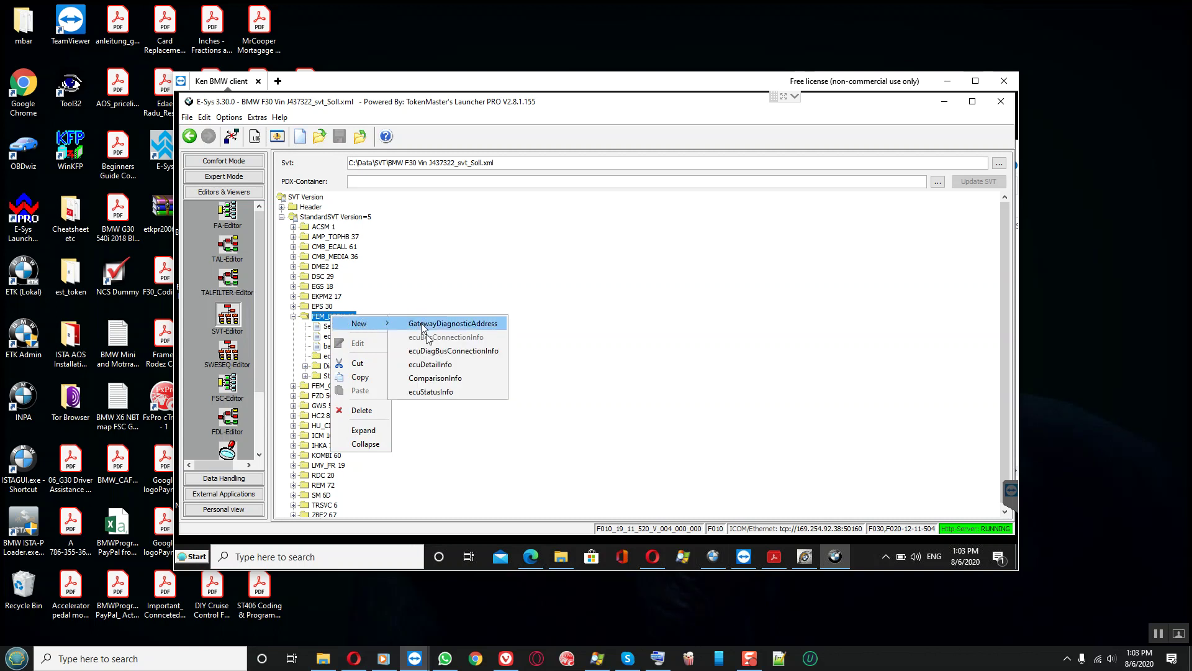
pyautogui.click(453, 364)
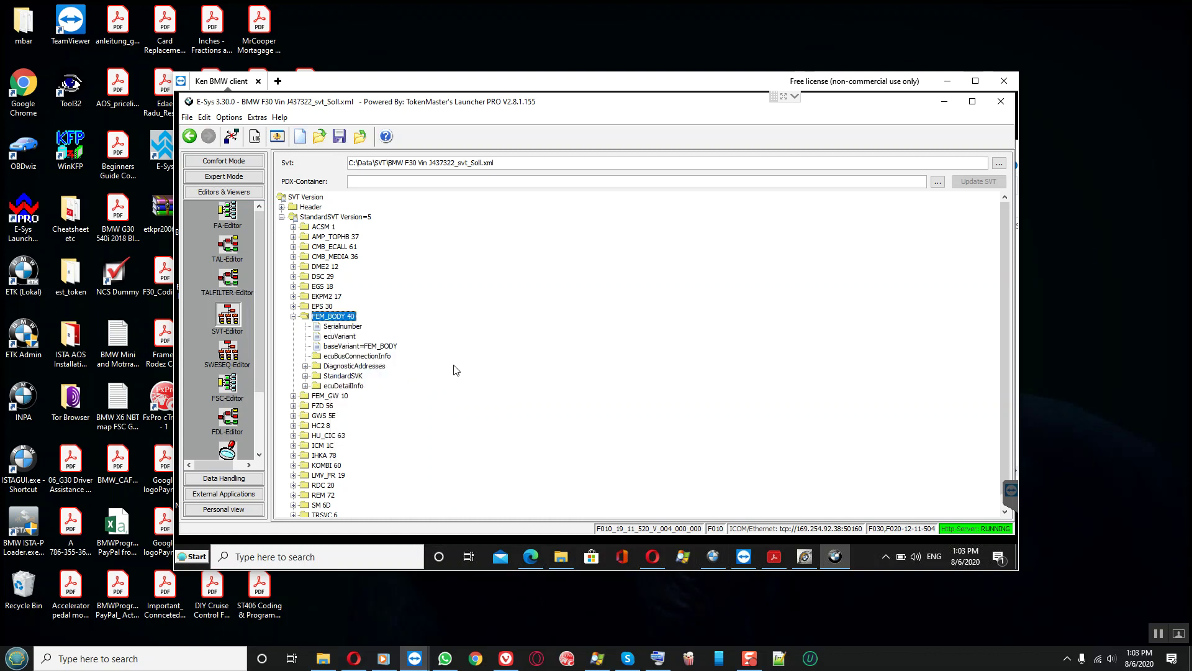
pyautogui.click(340, 385)
pyautogui.click(340, 139)
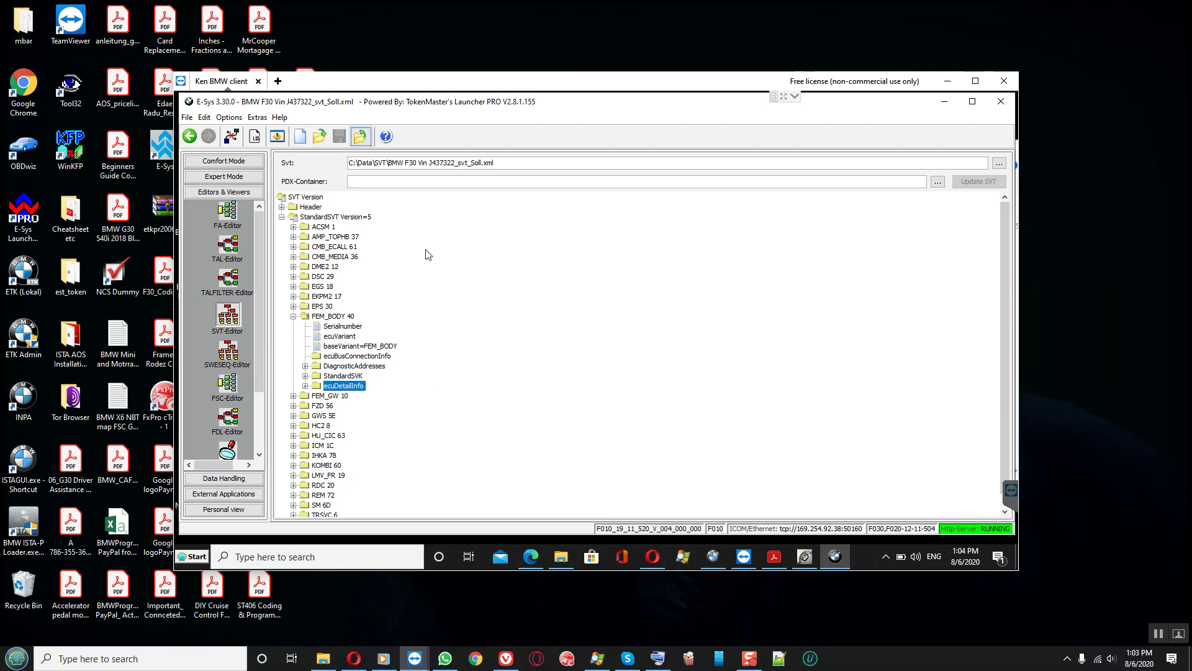
# - Reload the edited target SVT in TAL-Calculating, retry the TAL, and dismiss the REM_0x72 C041 error
pyautogui.click(224, 160)
pyautogui.click(226, 181)
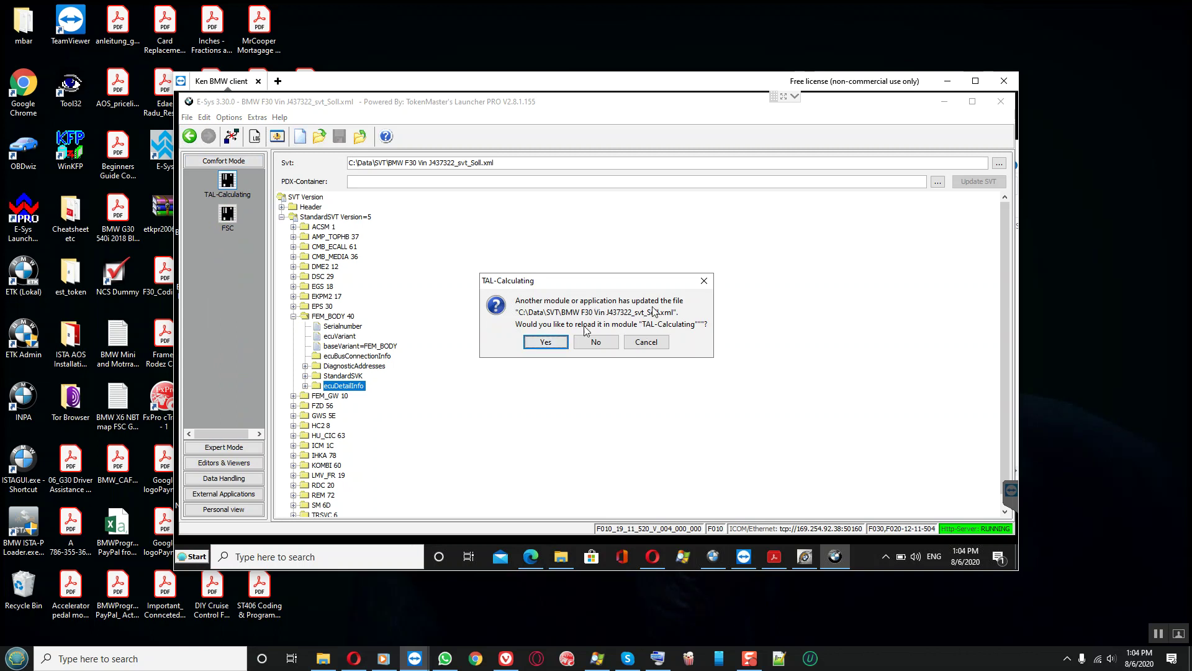
pyautogui.click(549, 342)
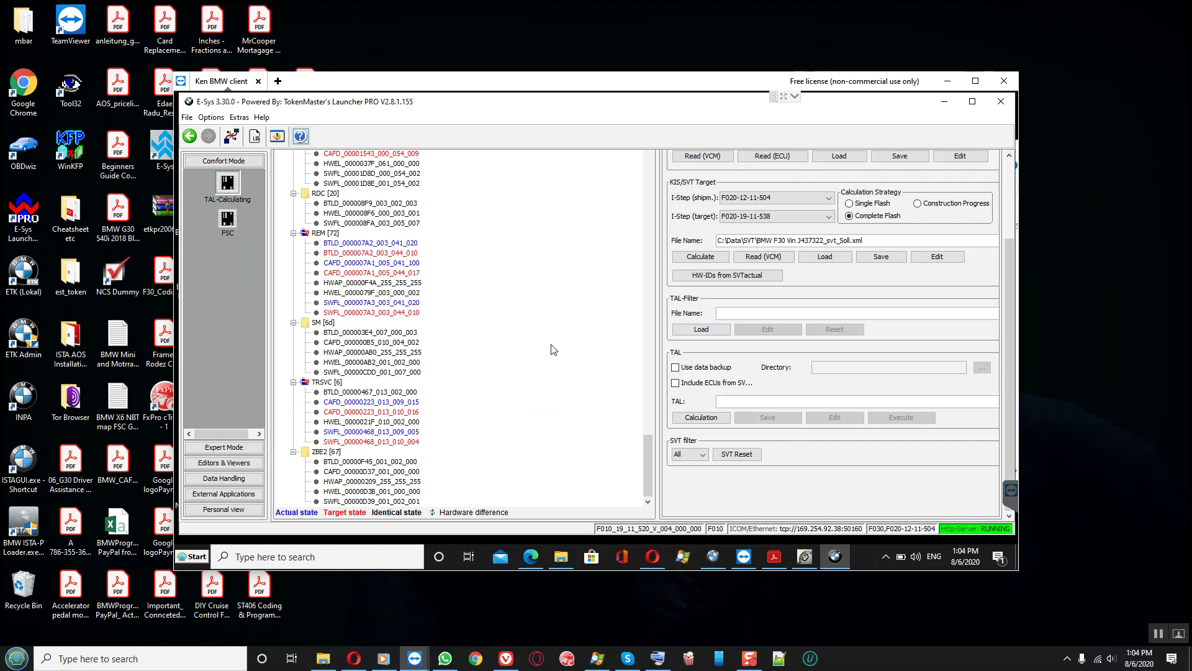
pyautogui.click(701, 417)
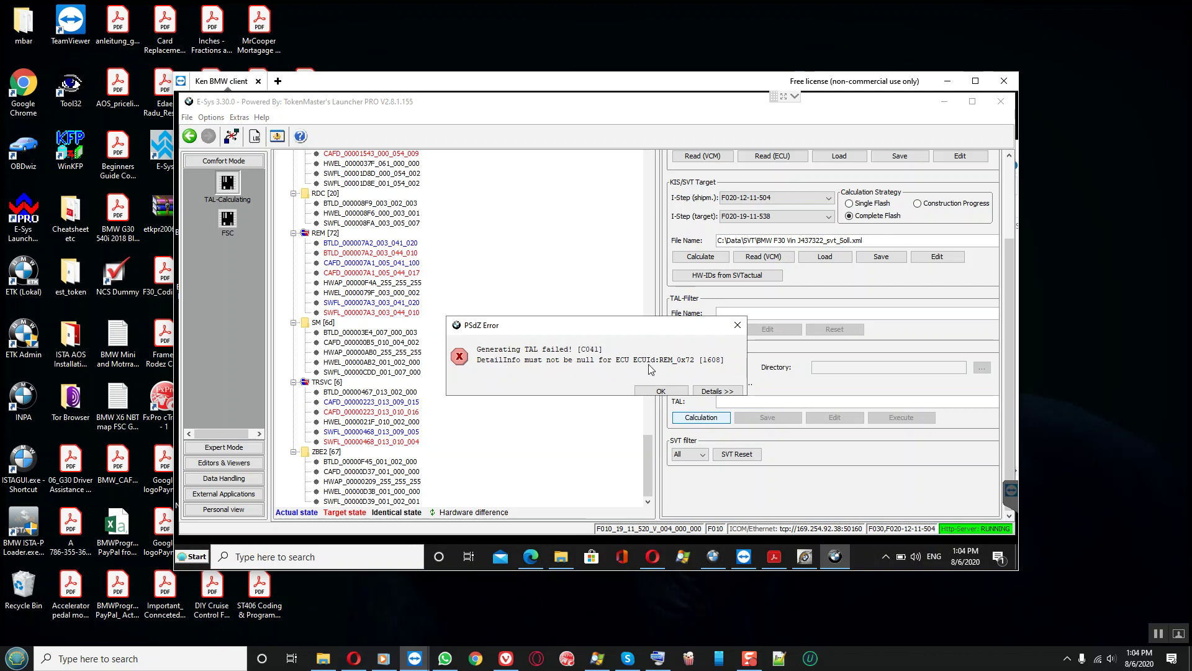
pyautogui.click(667, 391)
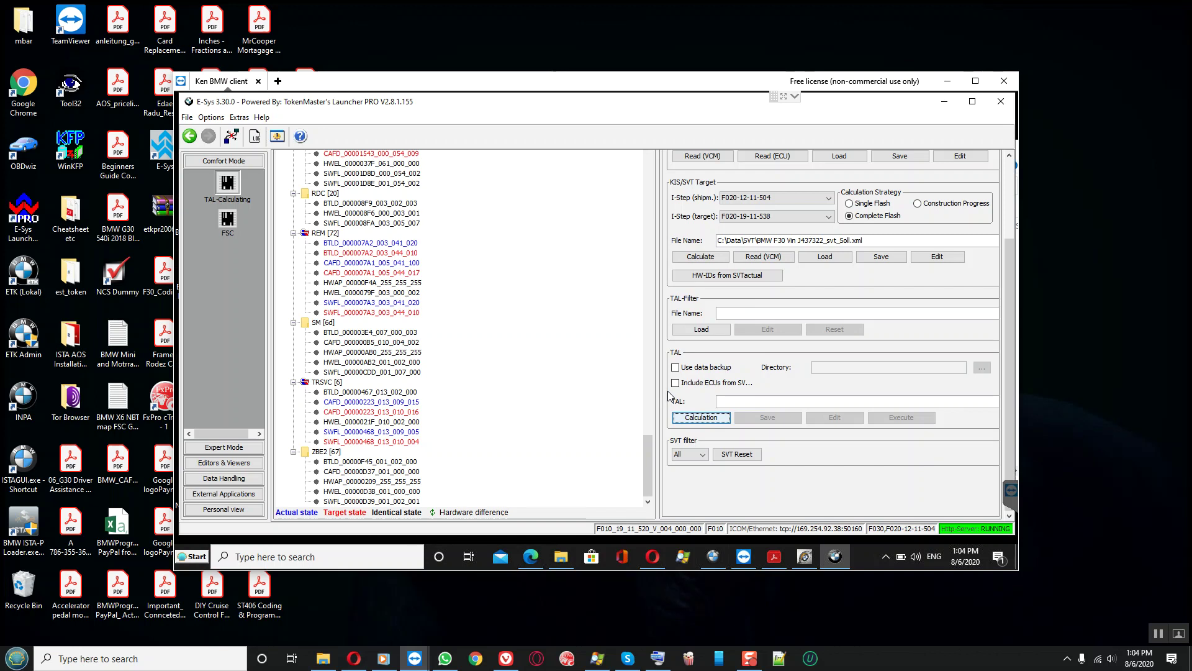
# - Open the target SVT in the SVT editor and add an ecuDetailInfo entry to REM 72
pyautogui.click(220, 463)
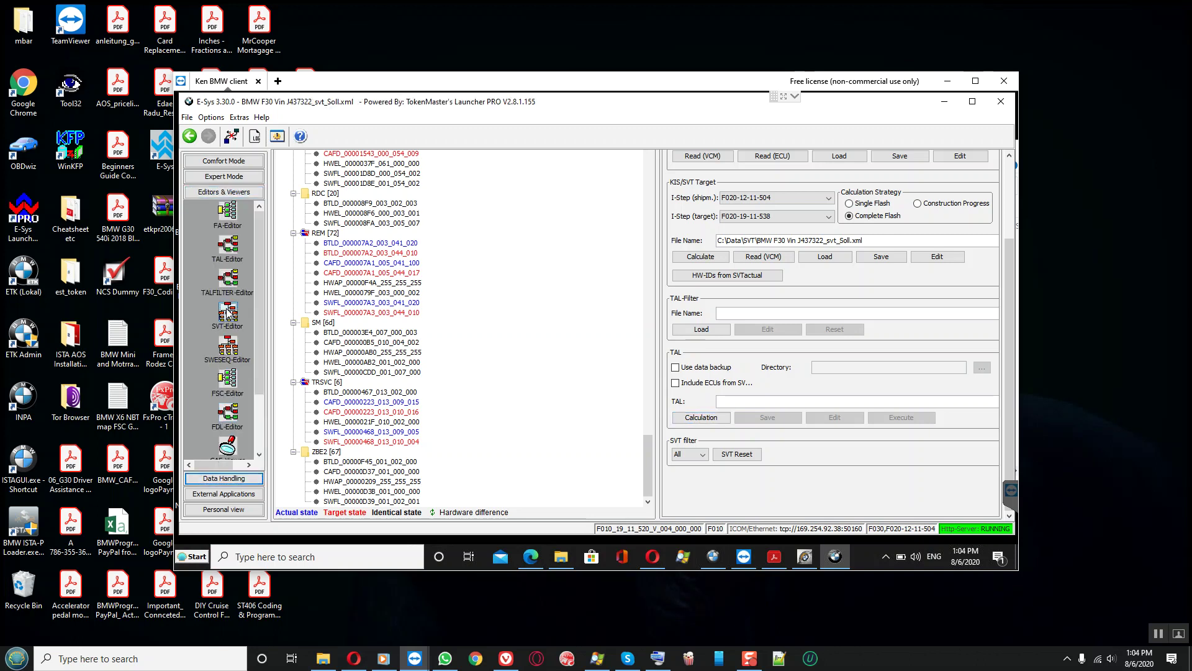
pyautogui.click(228, 313)
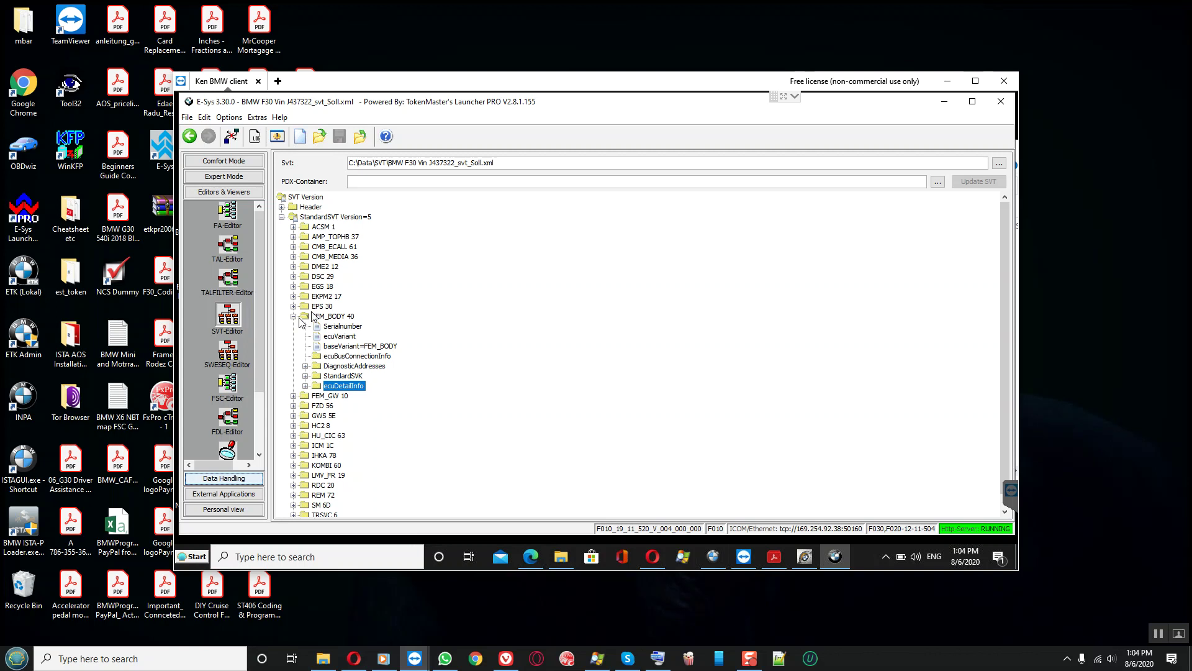
pyautogui.click(321, 495)
pyautogui.scroll(-1, 320, 494)
pyautogui.click(293, 482)
pyautogui.scroll(-2, 310, 459)
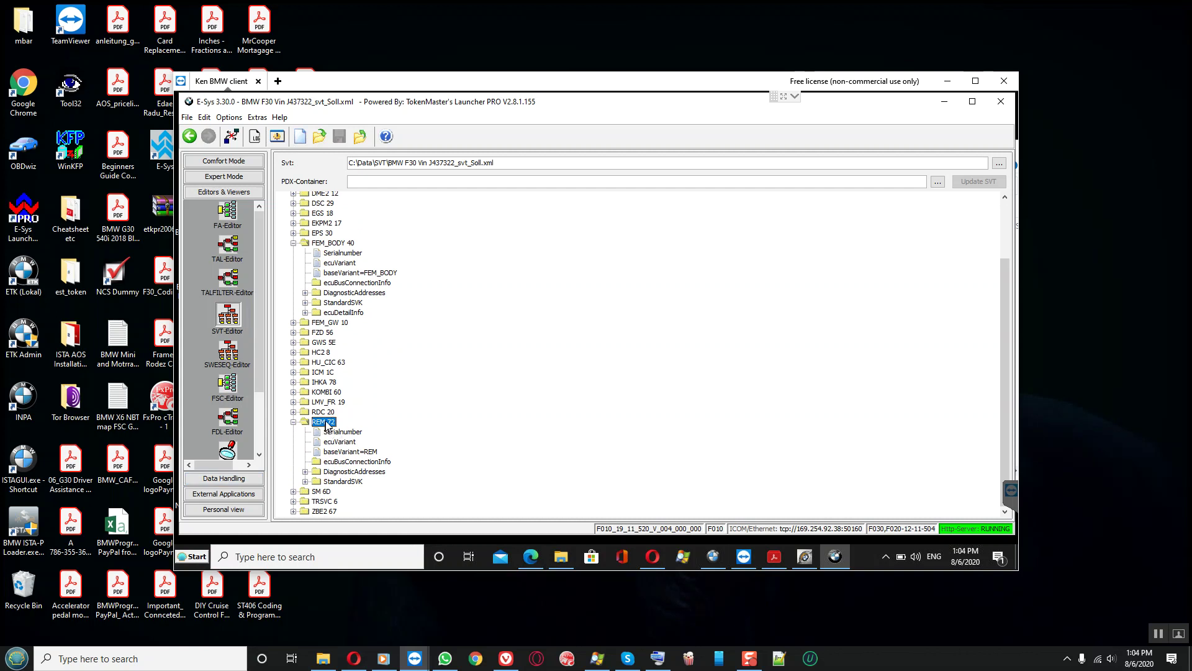
pyautogui.rightClick(325, 425)
pyautogui.moveTo(367, 434)
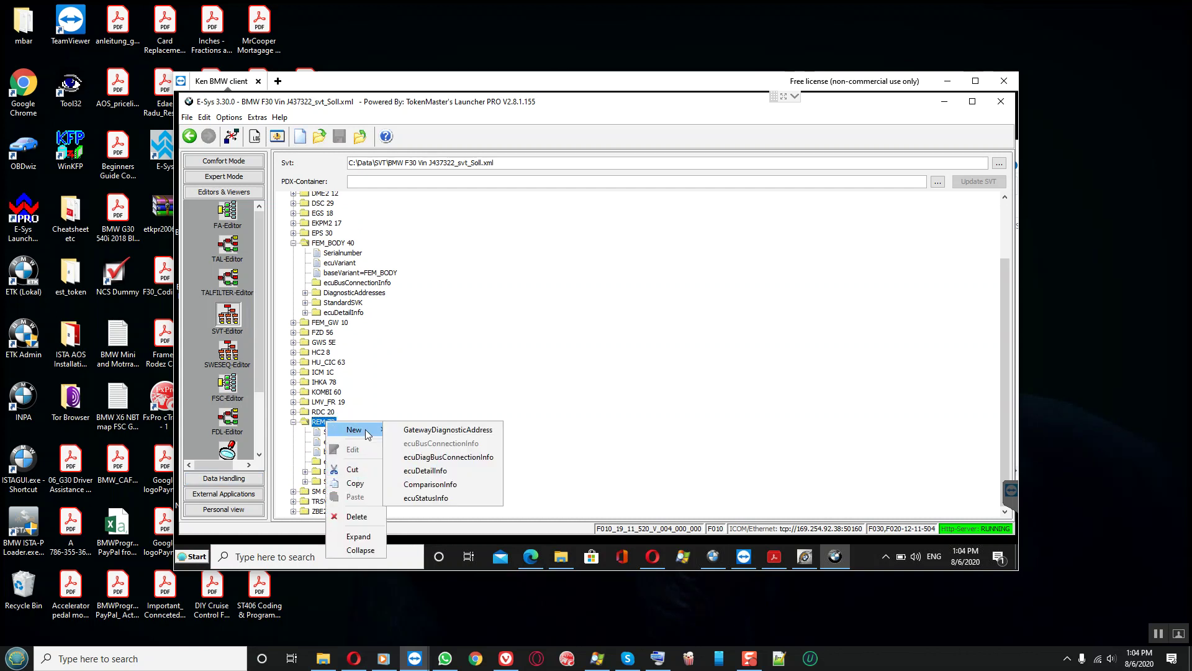
pyautogui.click(426, 470)
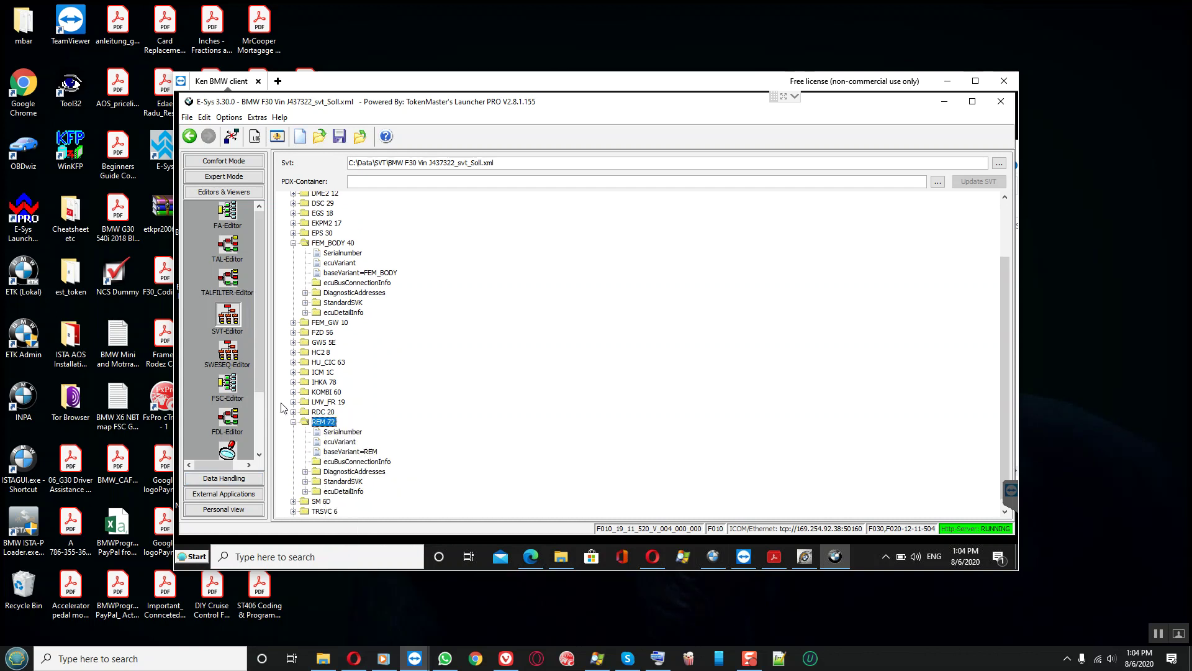
pyautogui.click(293, 423)
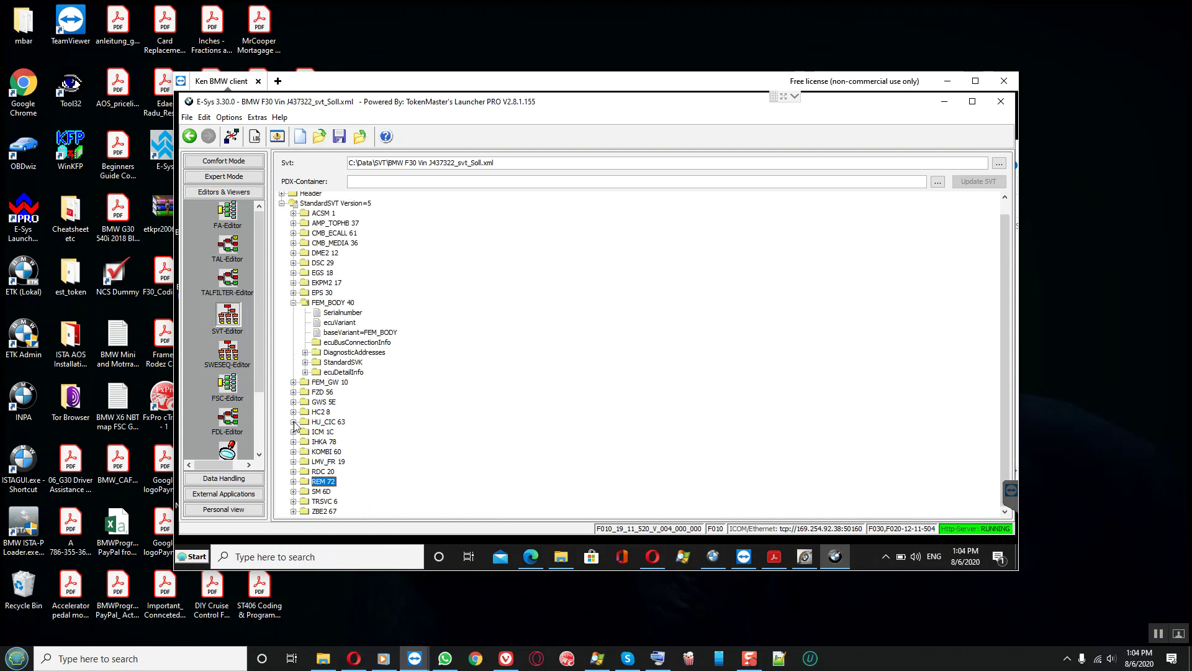
# - Inspect the entries of each ECU from ACSM 1 through FEM_GW 10
pyautogui.click(293, 302)
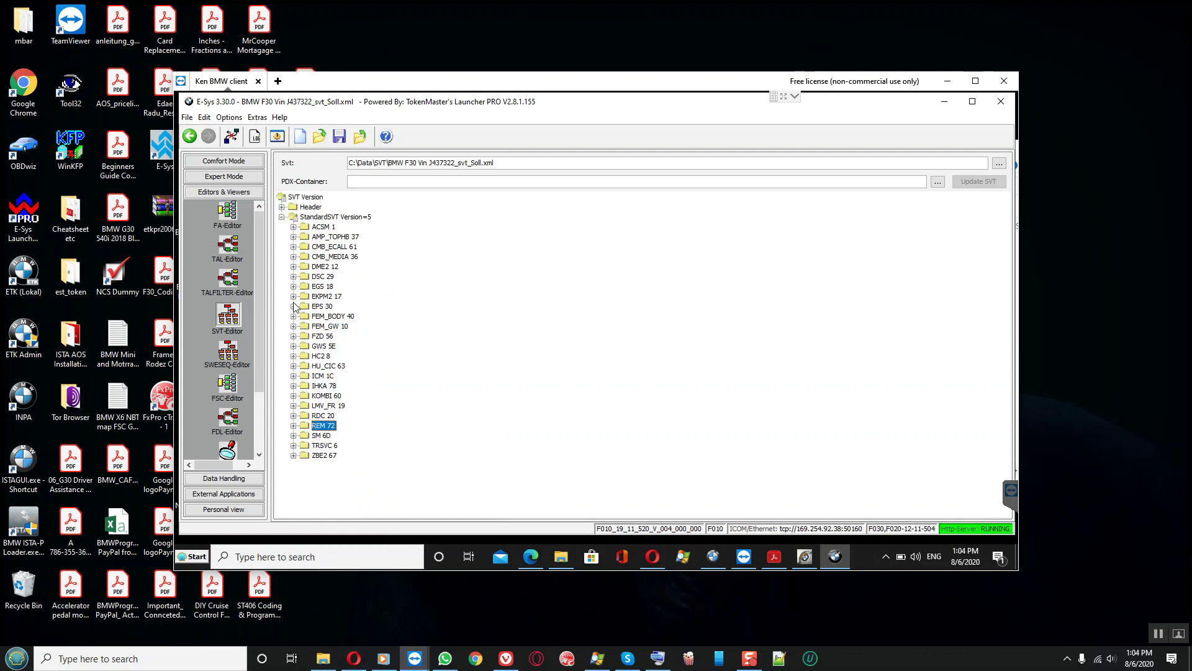
pyautogui.click(293, 227)
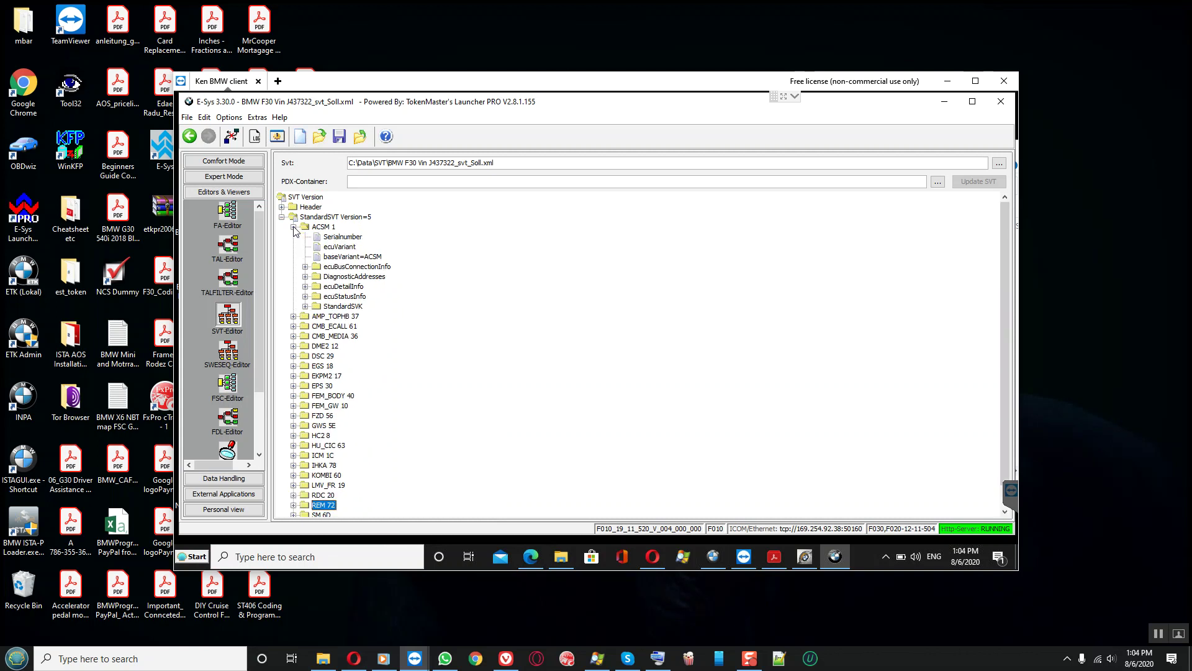
pyautogui.click(293, 227)
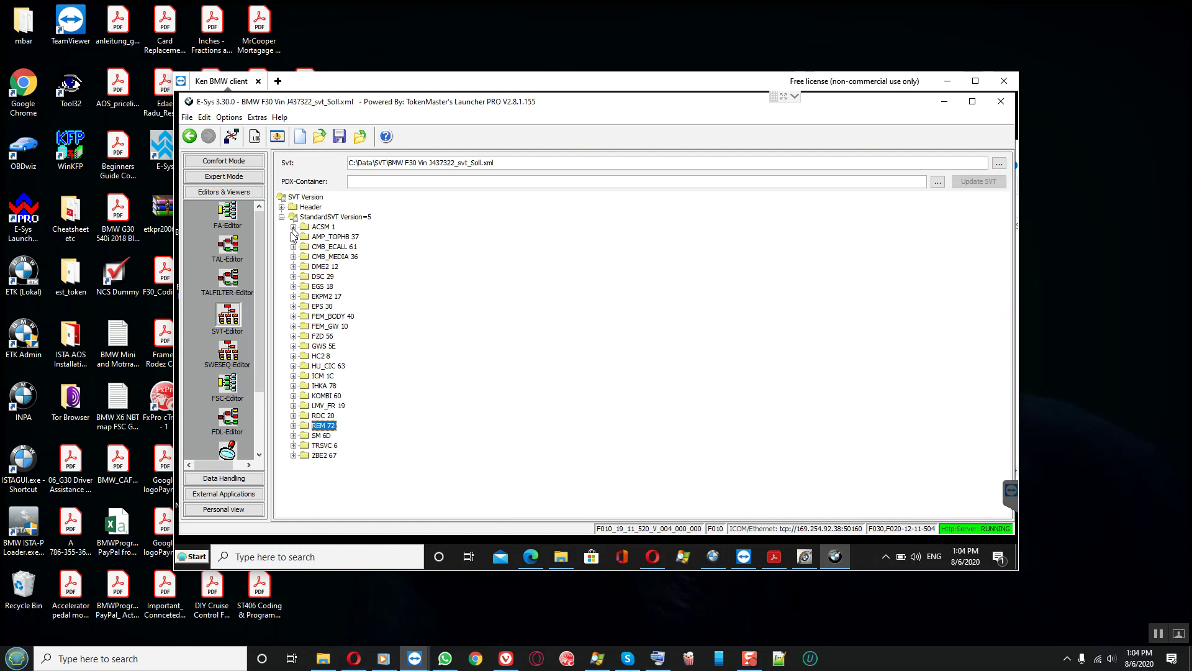
pyautogui.click(293, 237)
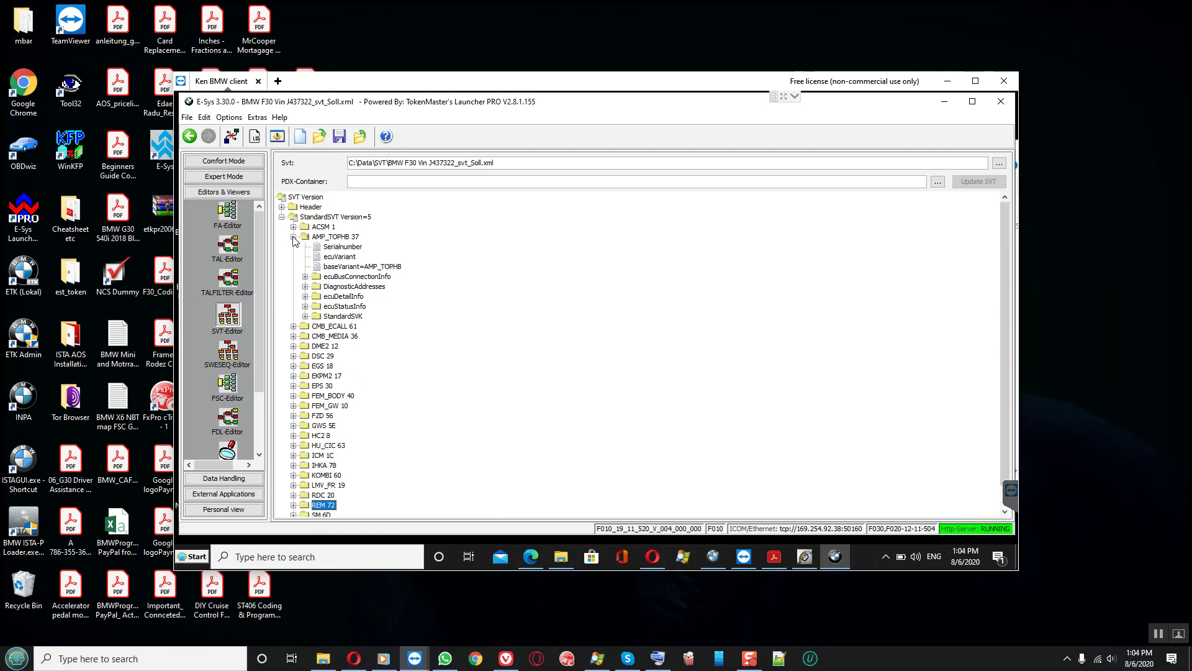
pyautogui.click(293, 237)
pyautogui.click(293, 247)
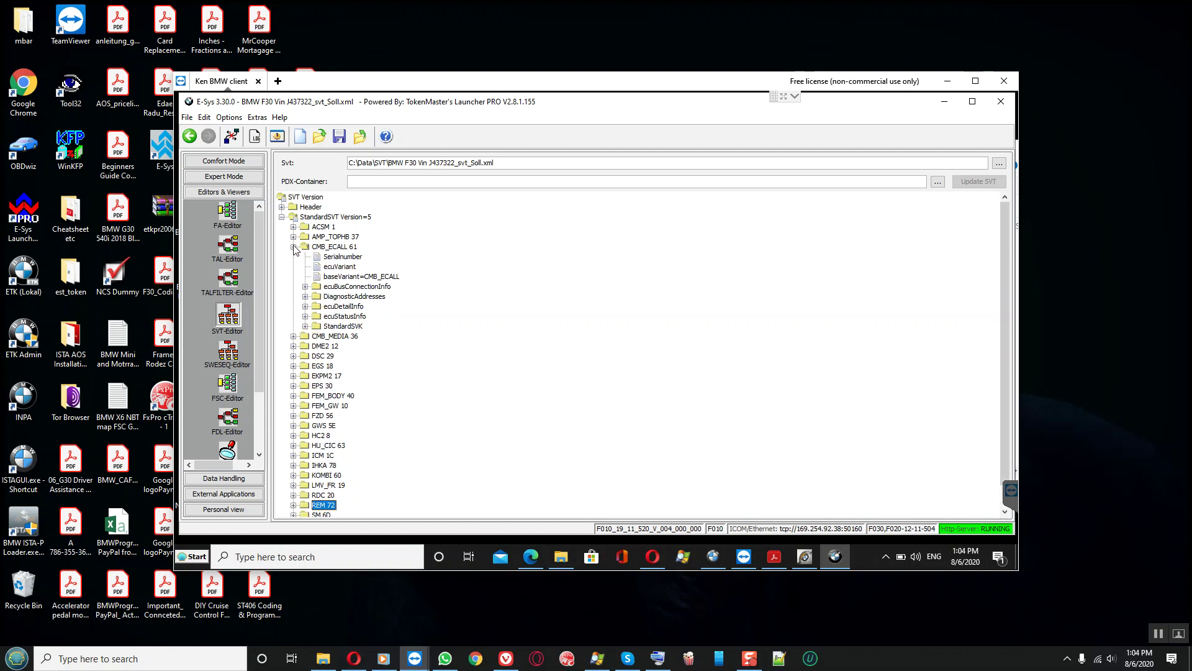
pyautogui.click(293, 247)
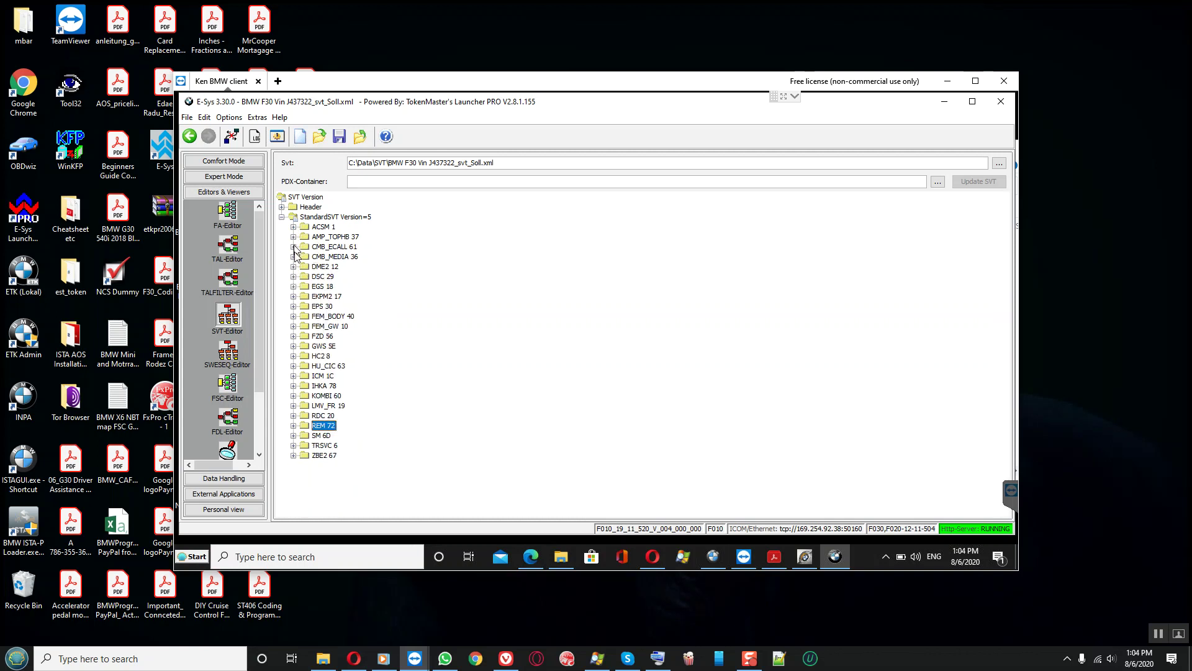
pyautogui.click(294, 257)
pyautogui.click(294, 257)
pyautogui.click(293, 267)
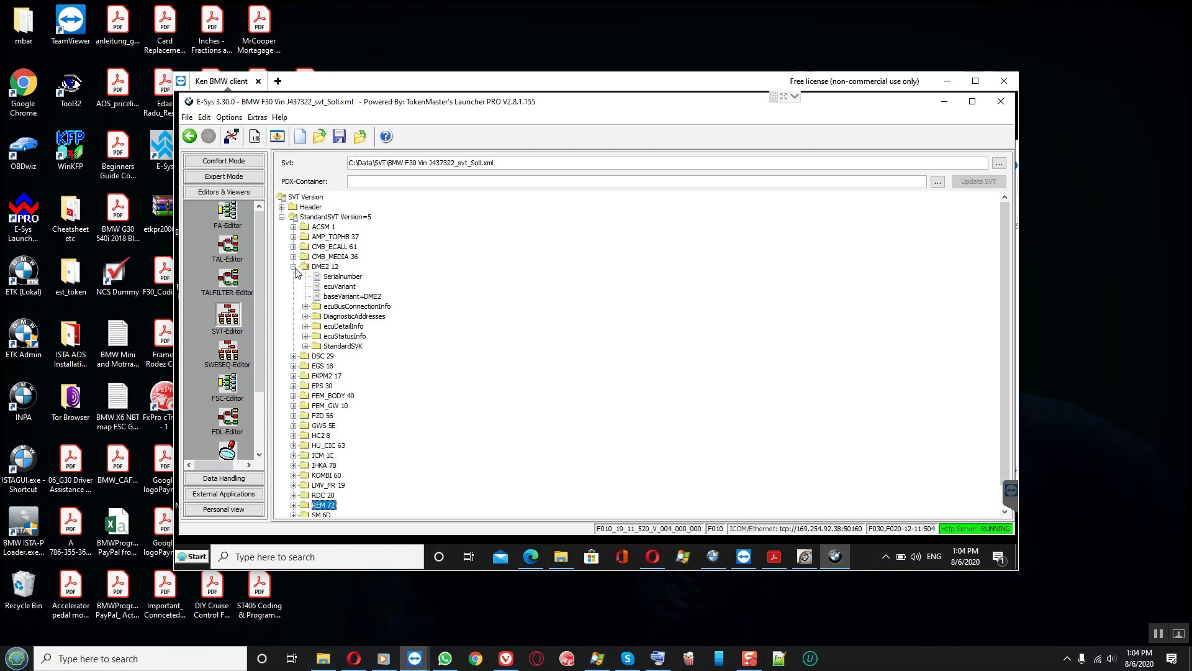
pyautogui.click(294, 267)
pyautogui.click(294, 277)
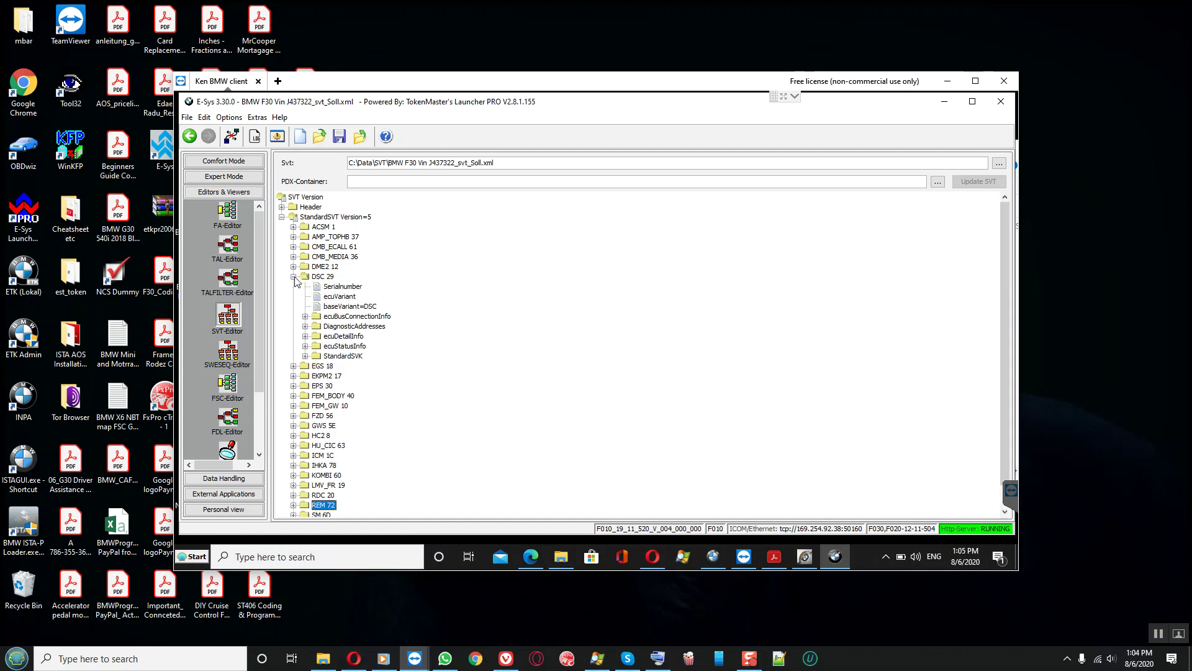
pyautogui.click(294, 277)
pyautogui.click(293, 287)
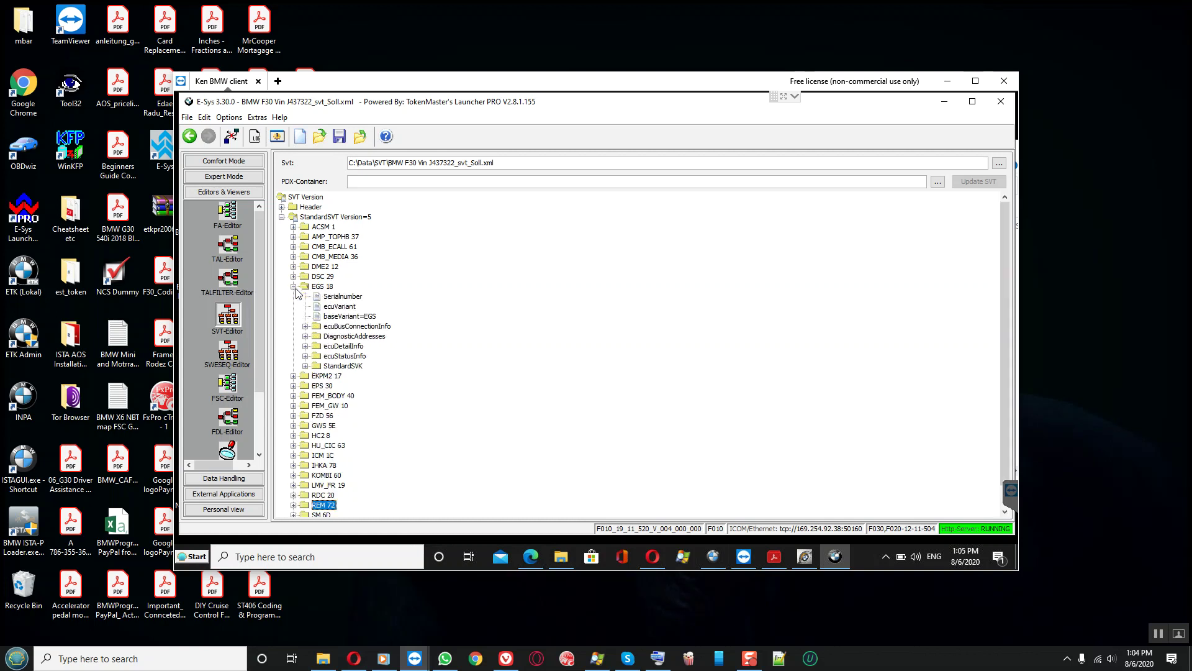
pyautogui.click(293, 287)
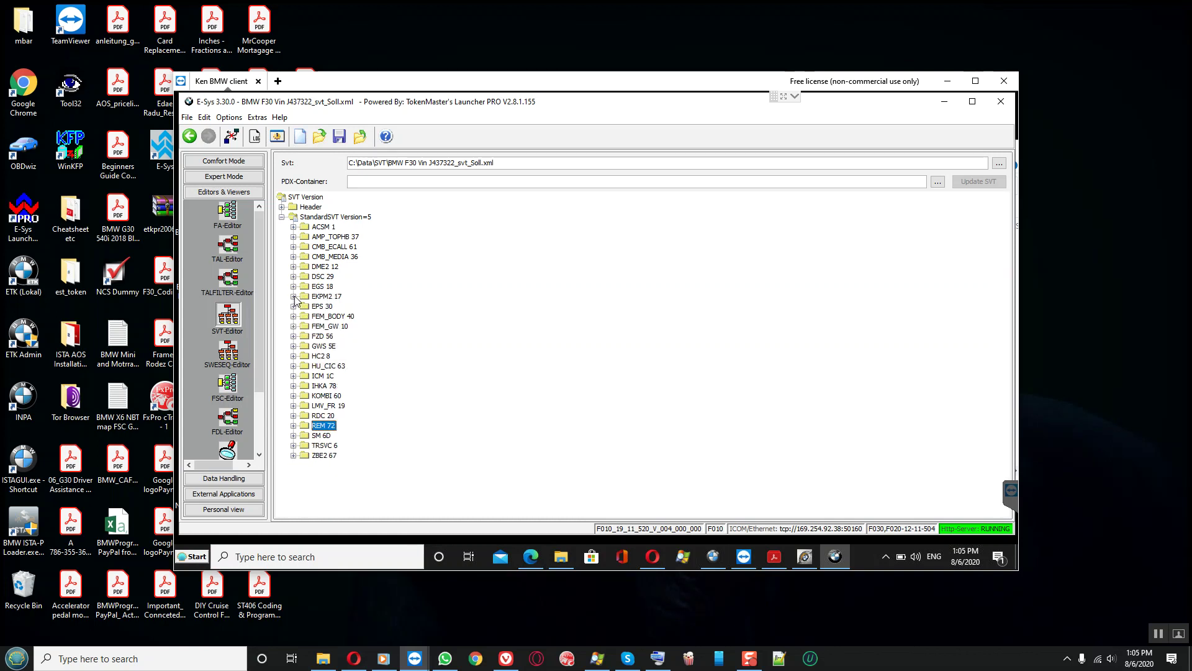
pyautogui.click(294, 296)
pyautogui.click(294, 297)
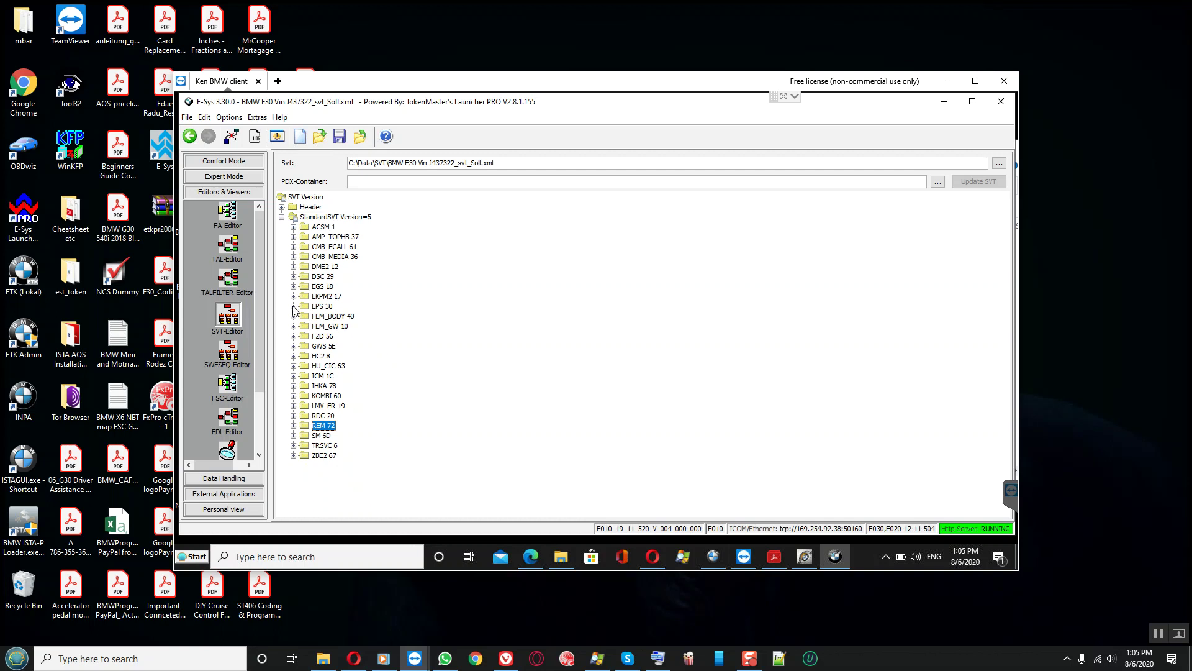
pyautogui.click(294, 307)
pyautogui.click(293, 306)
pyautogui.click(293, 317)
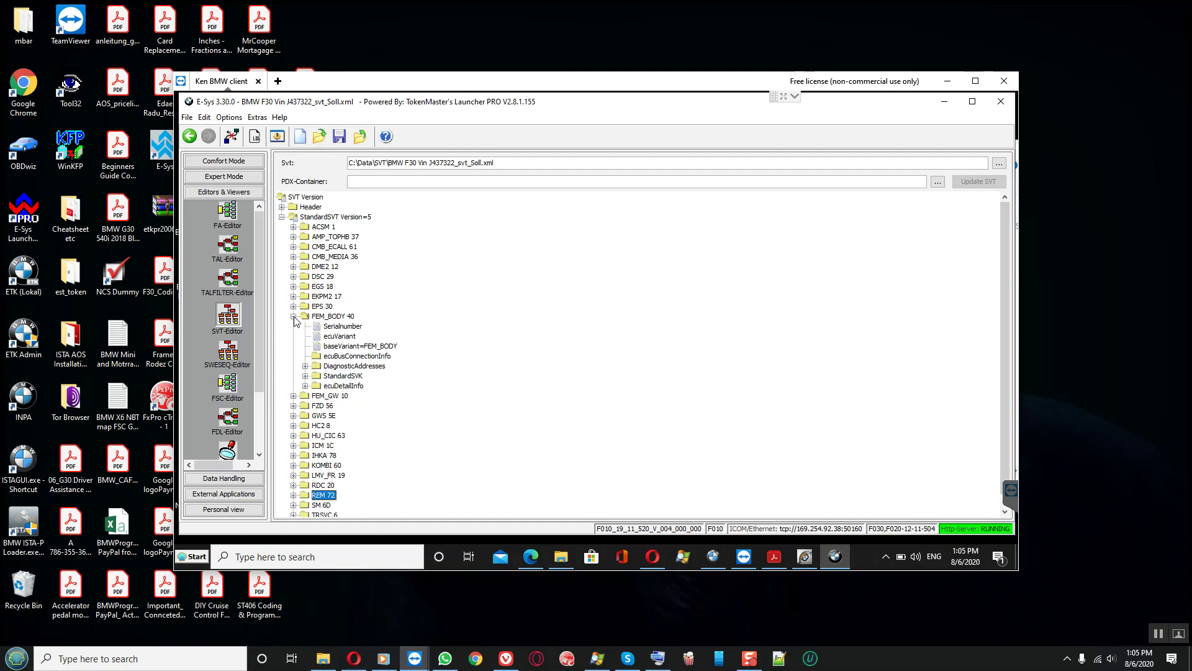
pyautogui.click(294, 316)
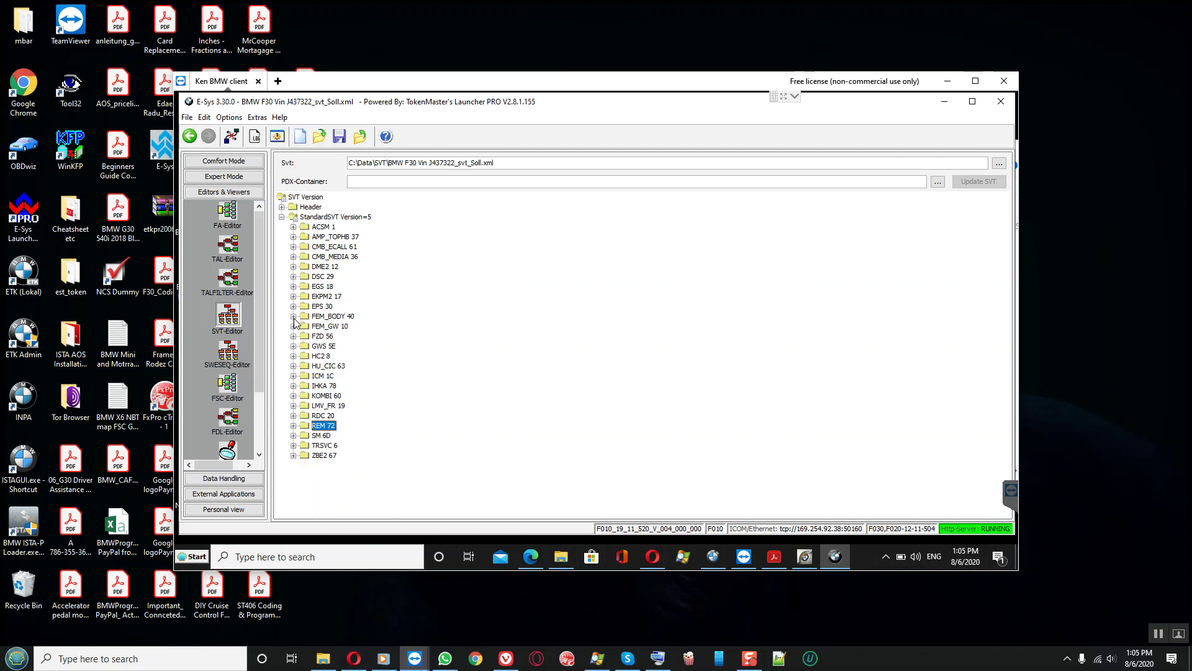
pyautogui.click(294, 326)
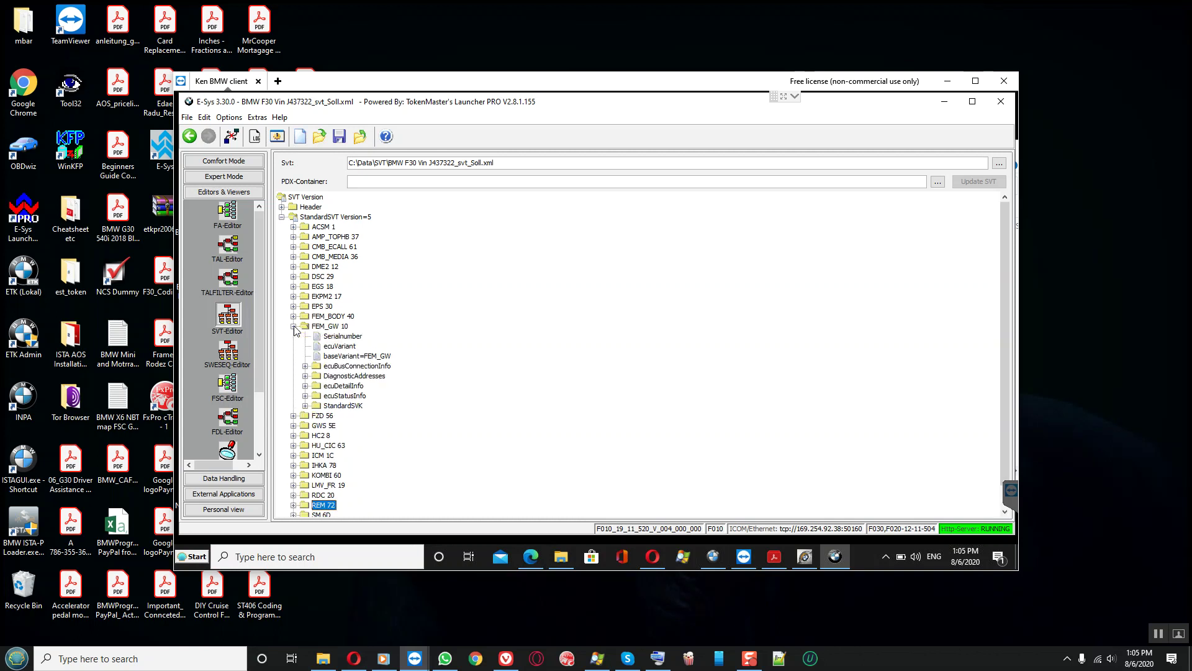
pyautogui.click(293, 327)
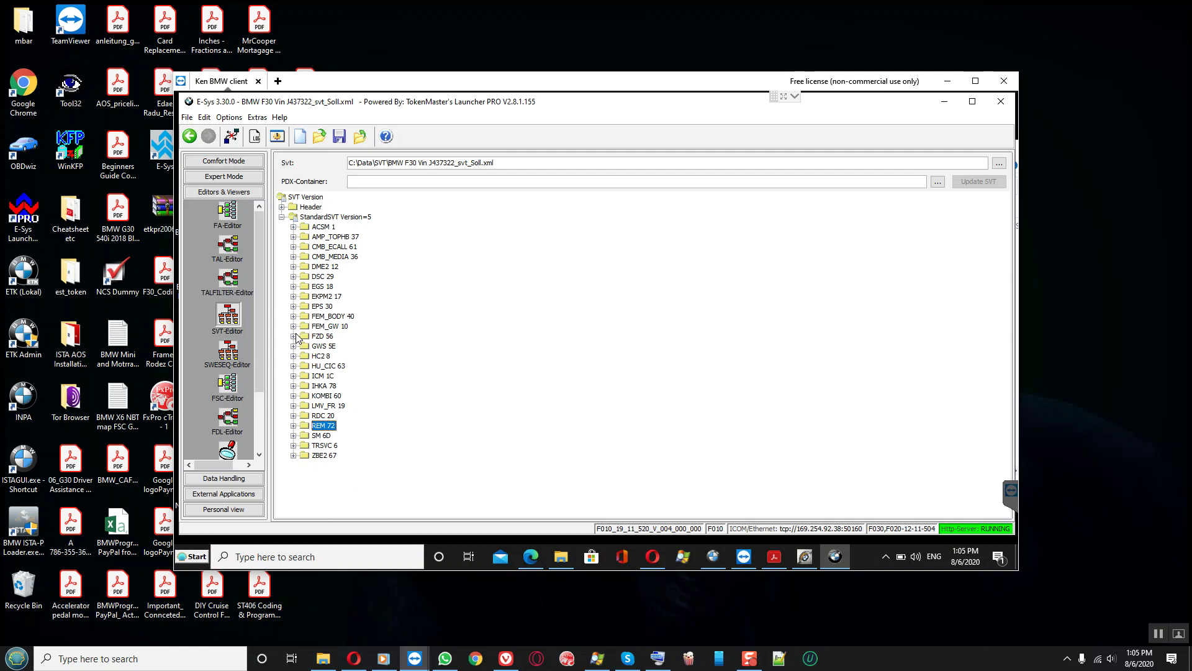
pyautogui.click(293, 326)
pyautogui.click(293, 326)
# - Inspect the ECU entries from FZD 56 through ZBE2 67, then save the target SVT
pyautogui.click(293, 336)
pyautogui.click(293, 336)
pyautogui.click(293, 346)
pyautogui.click(293, 346)
pyautogui.click(293, 356)
pyautogui.click(293, 356)
pyautogui.click(293, 366)
pyautogui.click(293, 365)
pyautogui.click(293, 375)
pyautogui.click(293, 376)
pyautogui.click(293, 386)
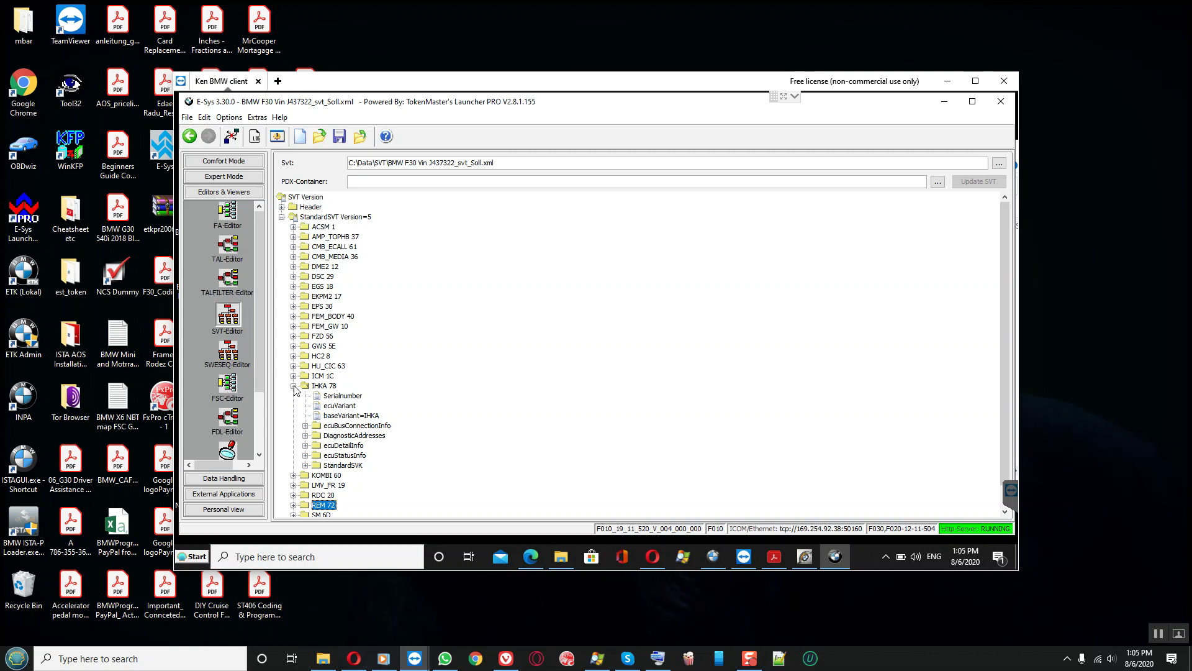
pyautogui.click(293, 385)
pyautogui.click(293, 396)
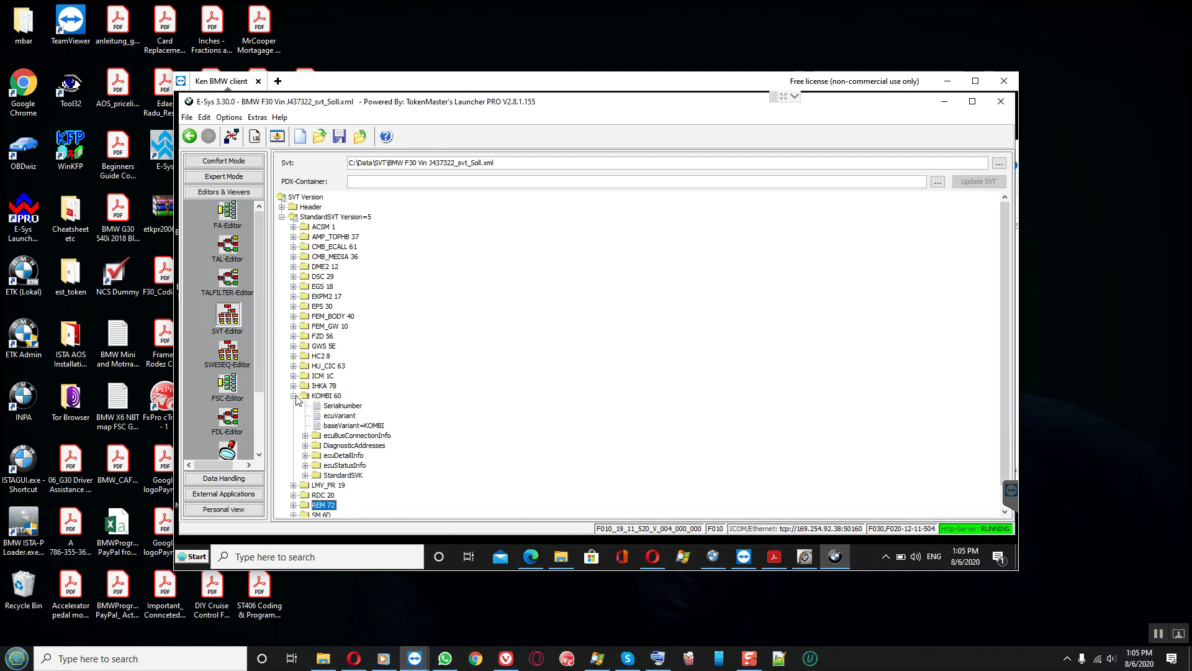
pyautogui.click(293, 396)
pyautogui.click(293, 405)
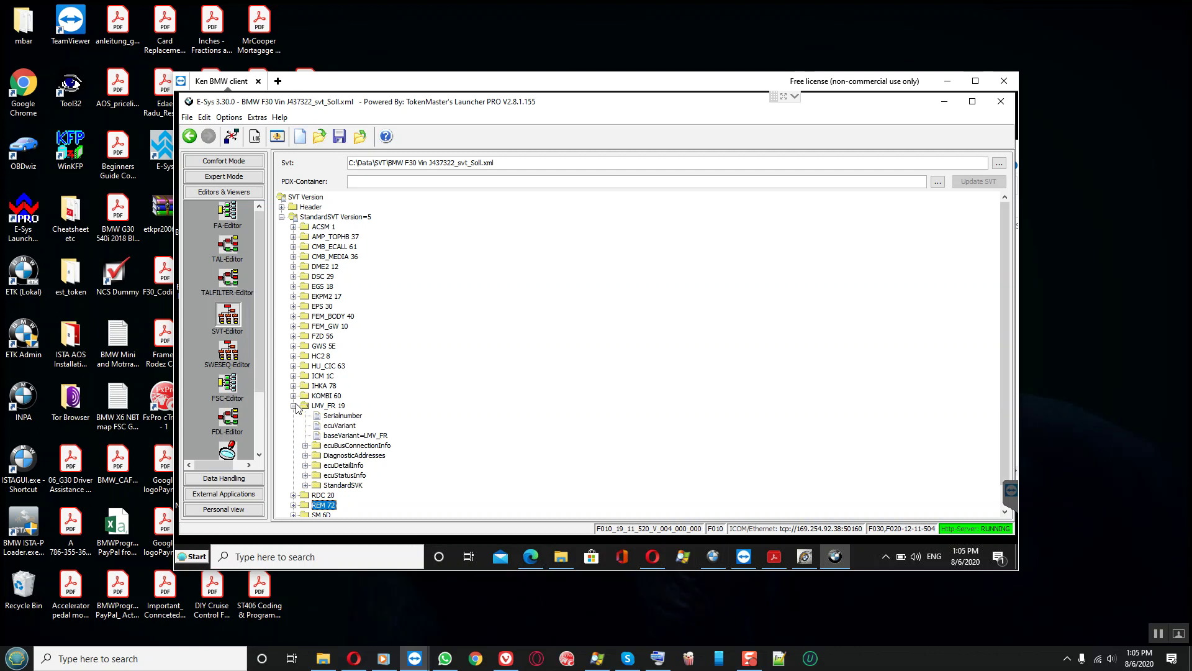
pyautogui.click(293, 406)
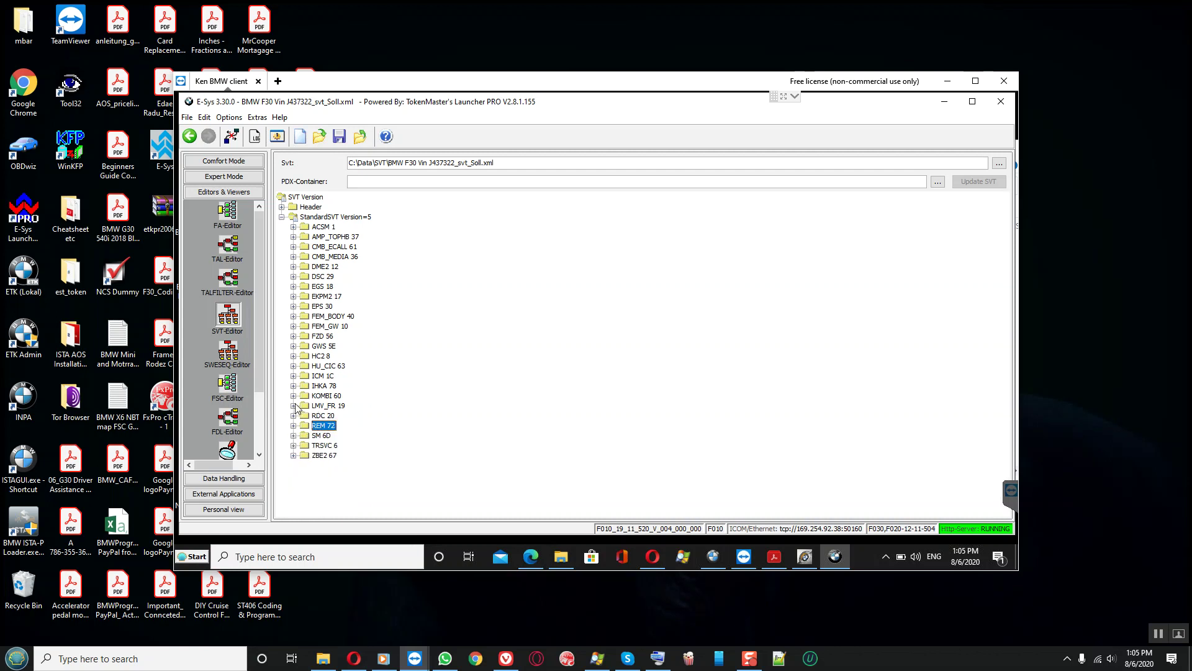
pyautogui.click(293, 415)
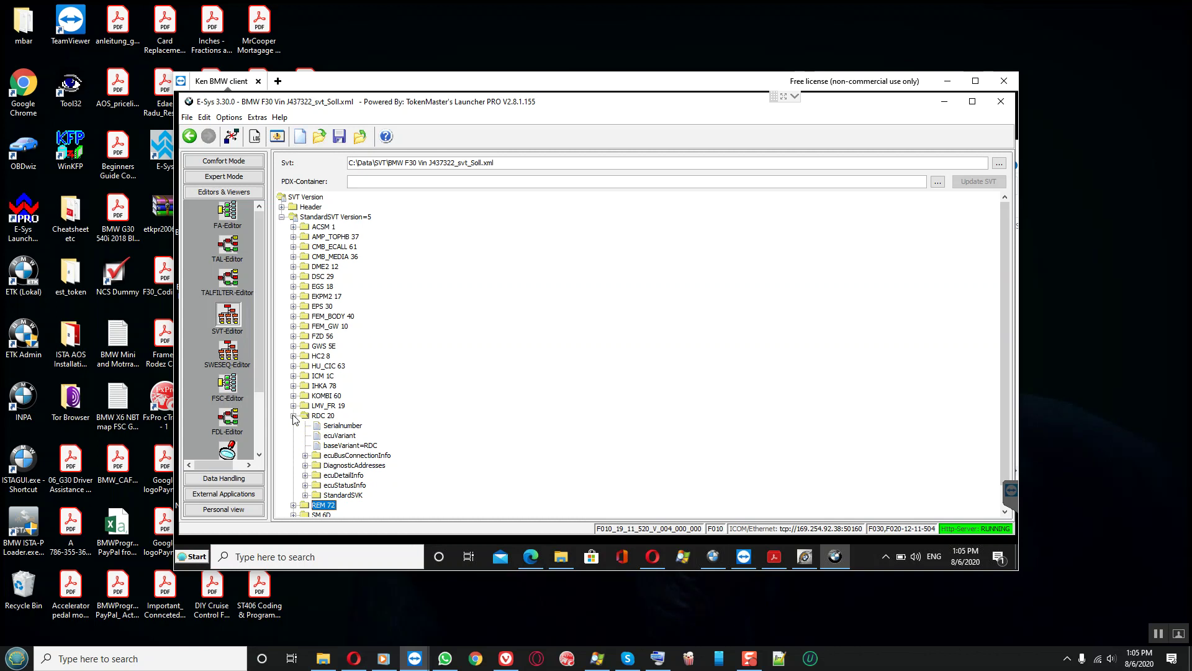
pyautogui.click(293, 416)
pyautogui.click(293, 435)
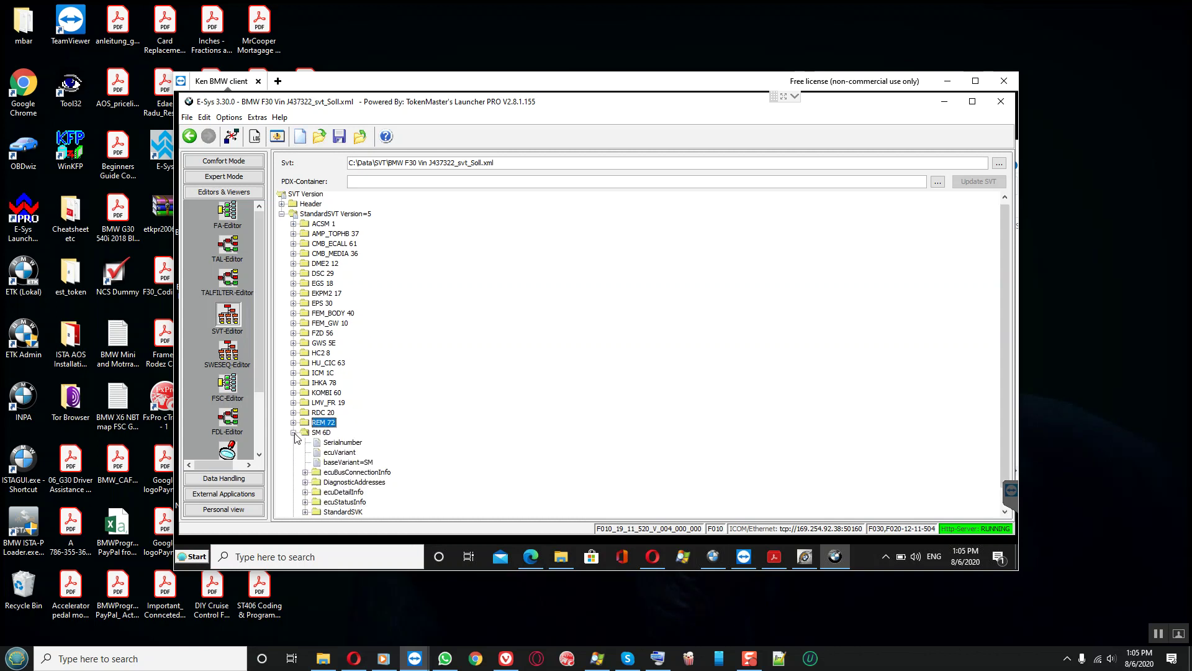
pyautogui.click(294, 433)
pyautogui.click(294, 443)
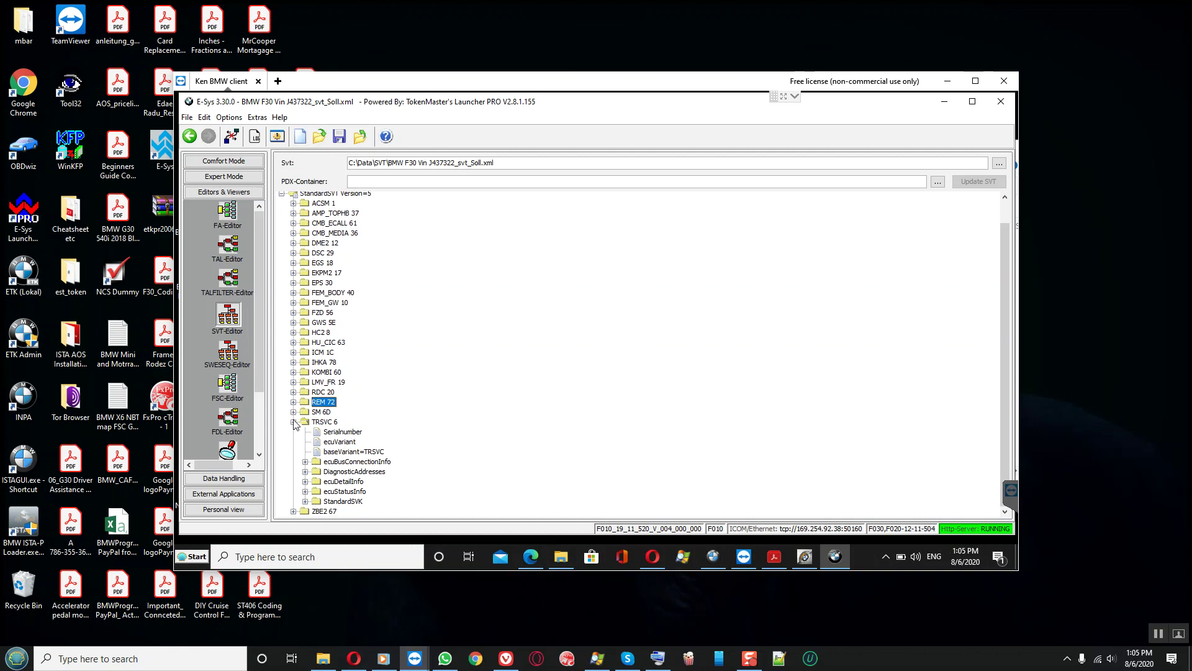
pyautogui.click(293, 422)
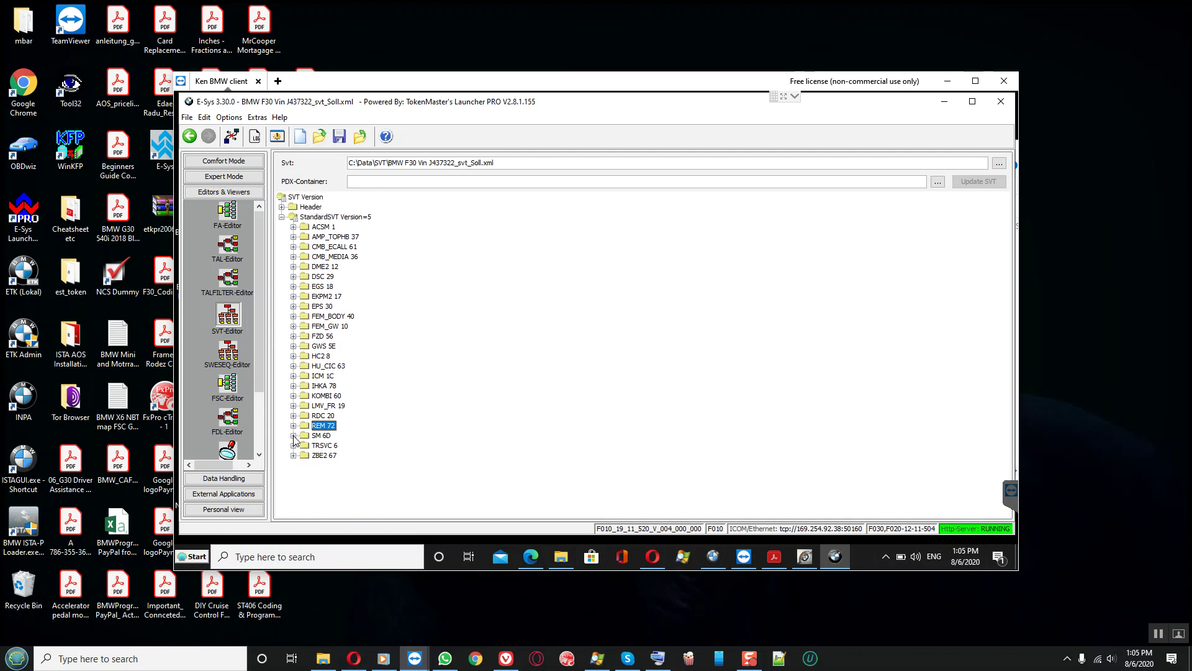
pyautogui.click(293, 436)
pyautogui.click(297, 415)
pyautogui.click(293, 445)
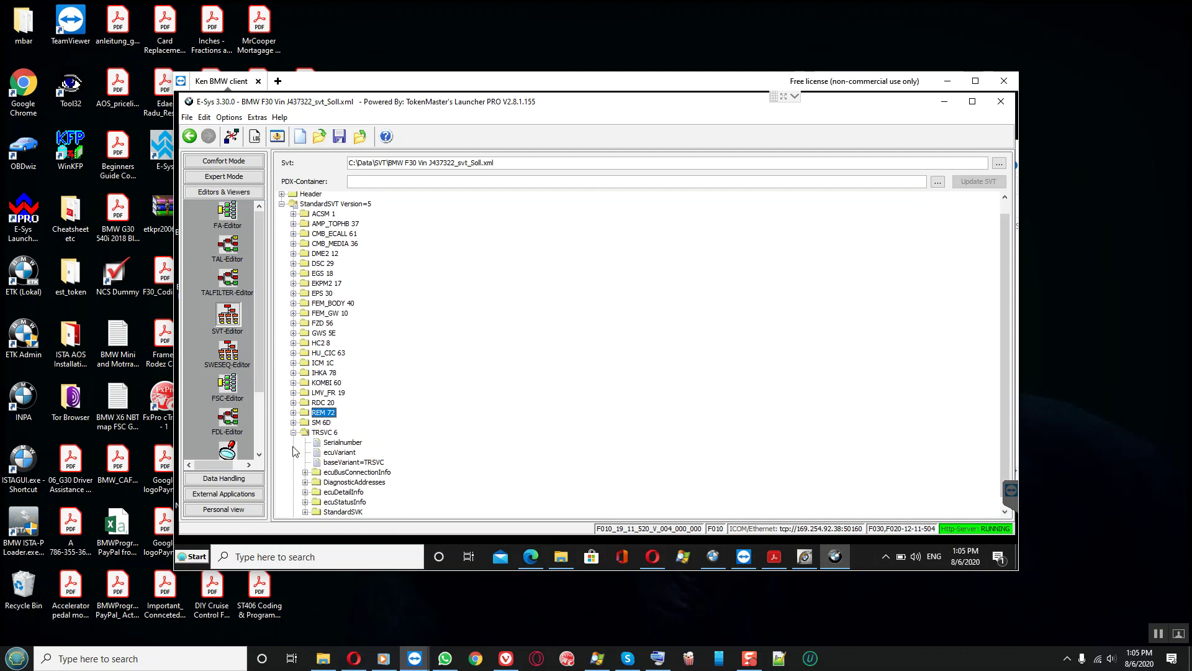
pyautogui.click(294, 432)
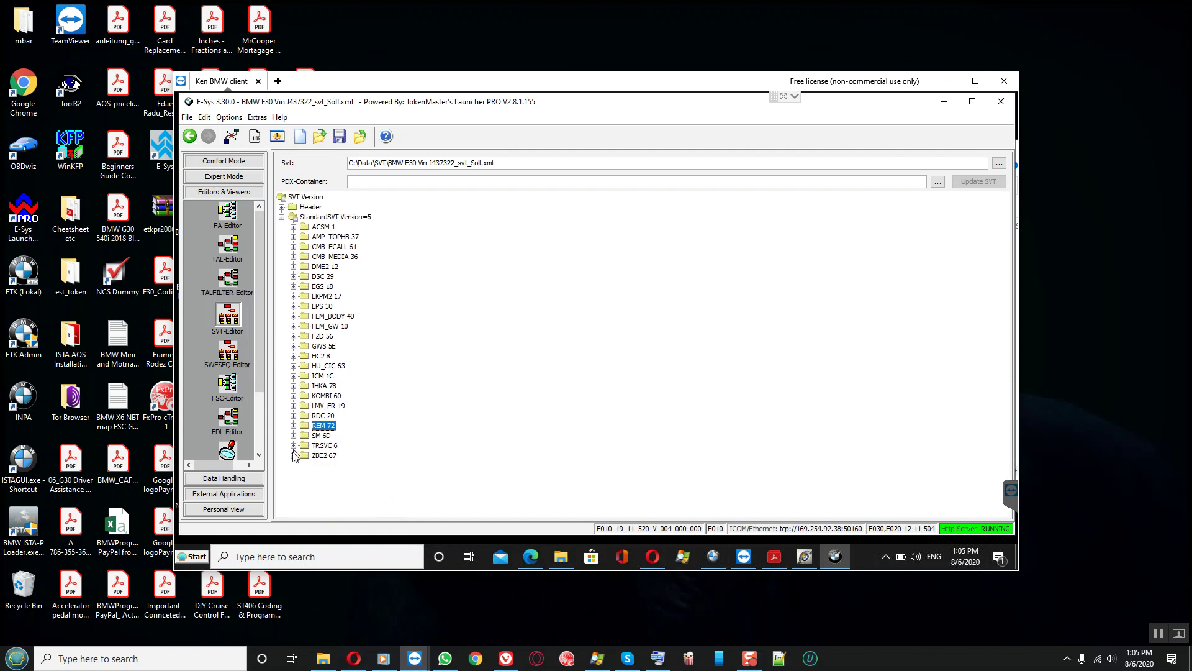
pyautogui.click(293, 455)
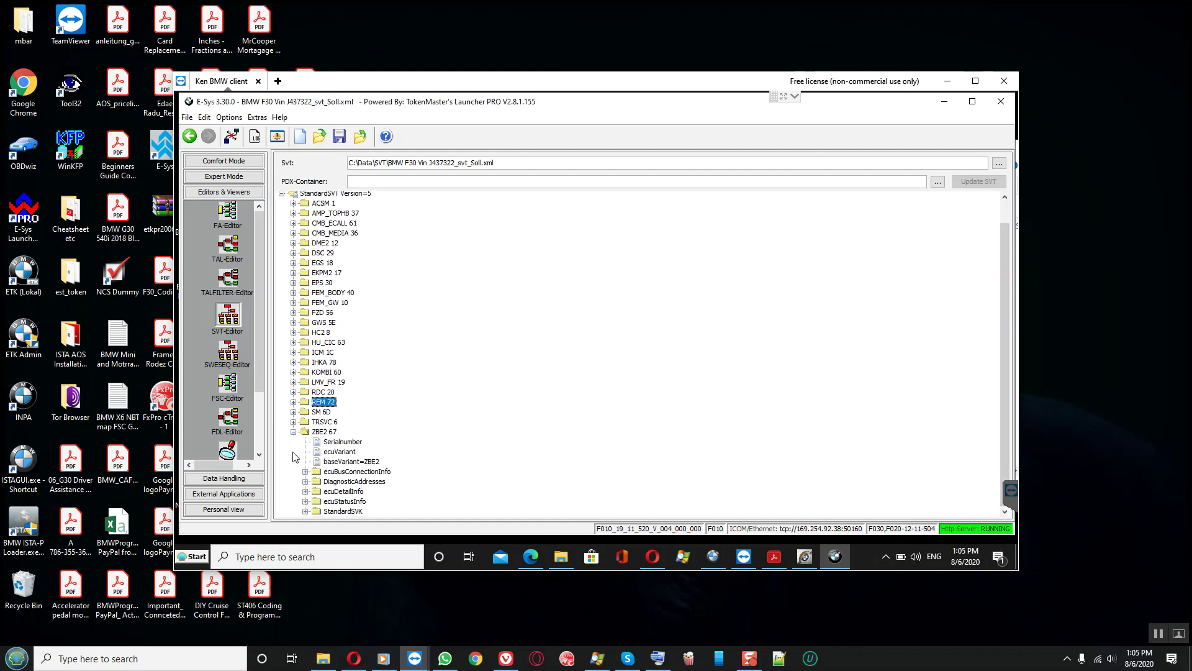
pyautogui.click(339, 136)
pyautogui.click(222, 162)
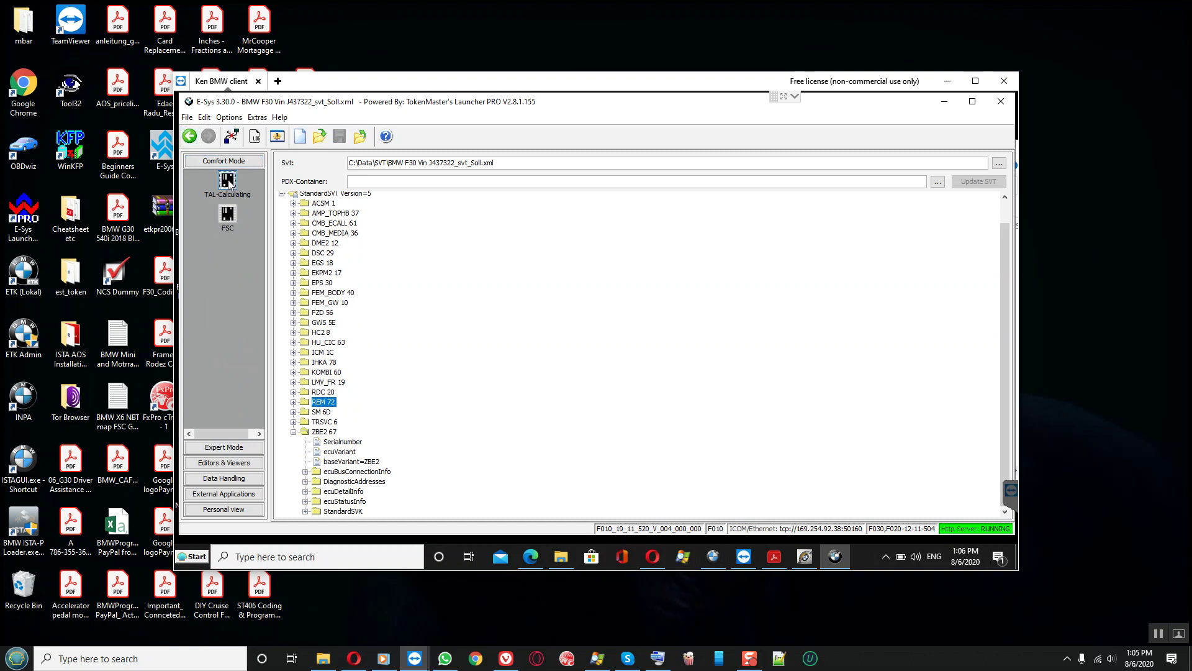
# - Calculate the TAL from the two SVTs and review the not-executable TAL lines warning
pyautogui.click(228, 180)
pyautogui.click(546, 342)
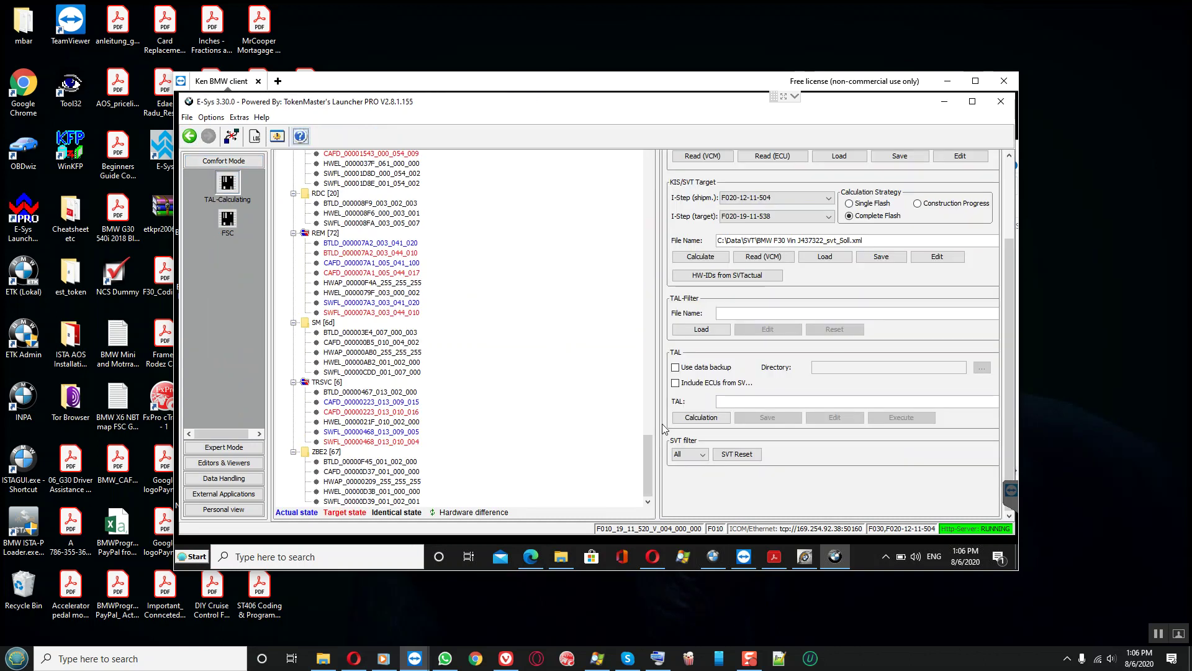
pyautogui.click(700, 420)
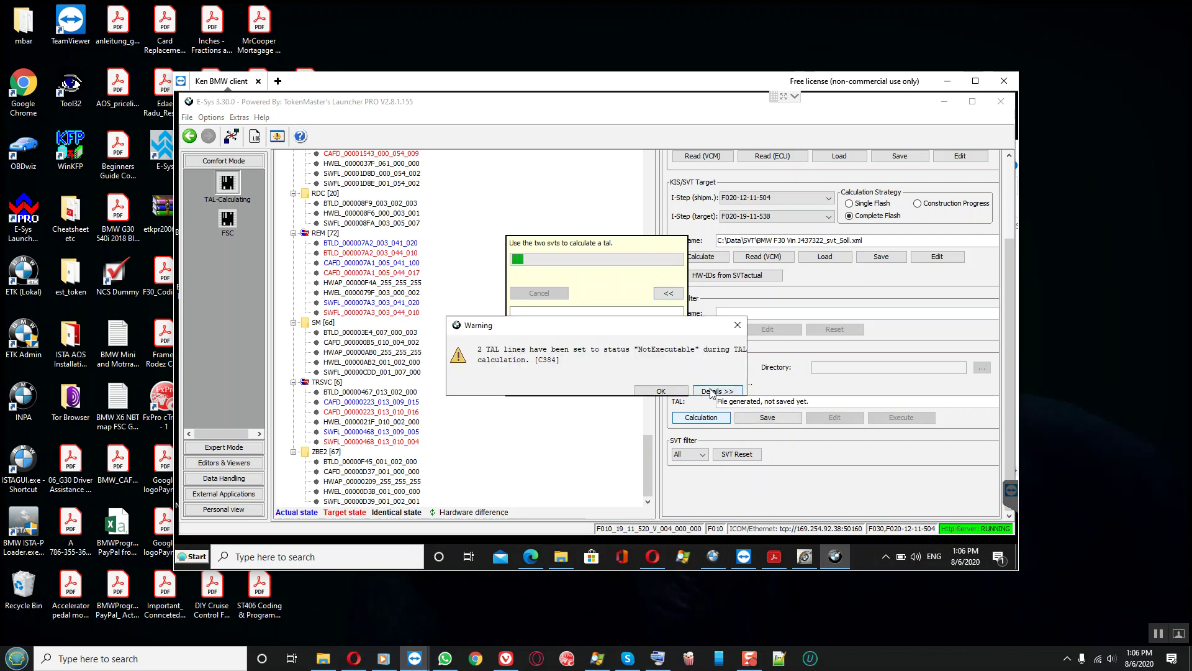
pyautogui.click(709, 393)
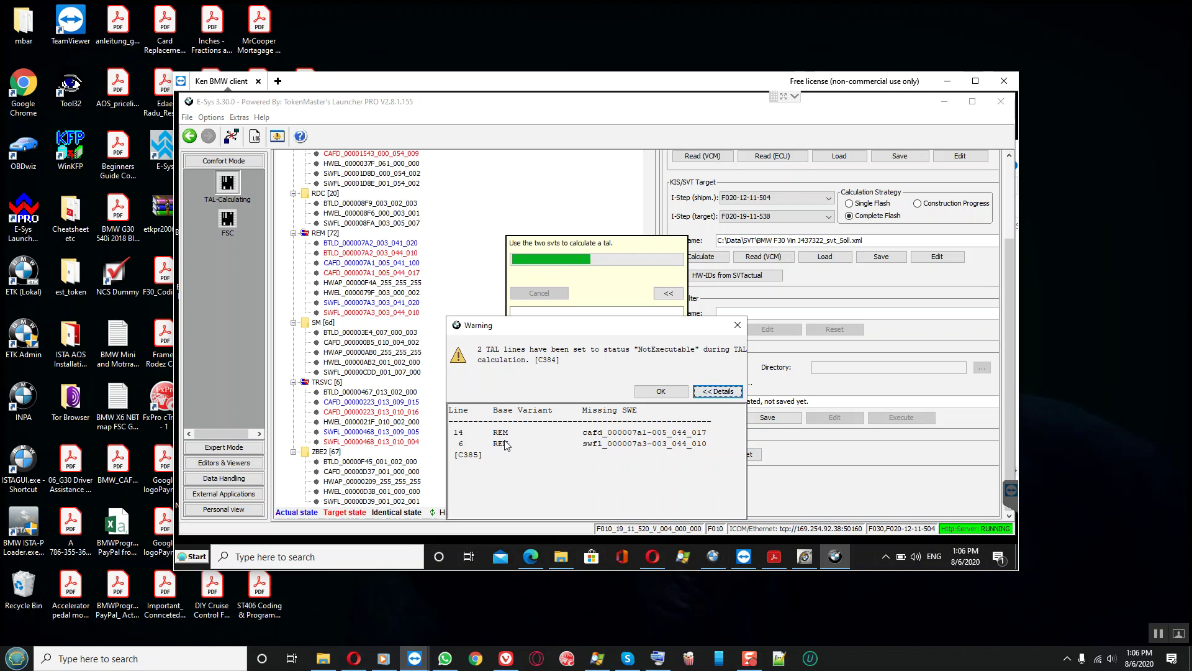
pyautogui.click(662, 388)
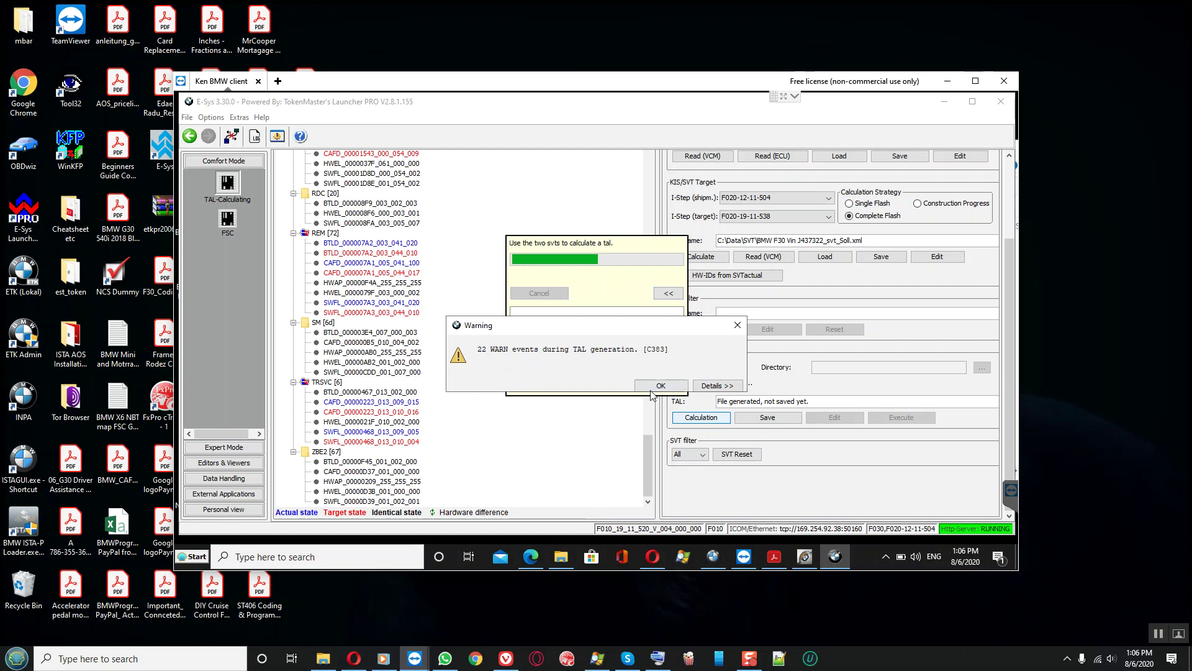
# - Review the list of 22 WARN events and dismiss the warning
pyautogui.click(705, 386)
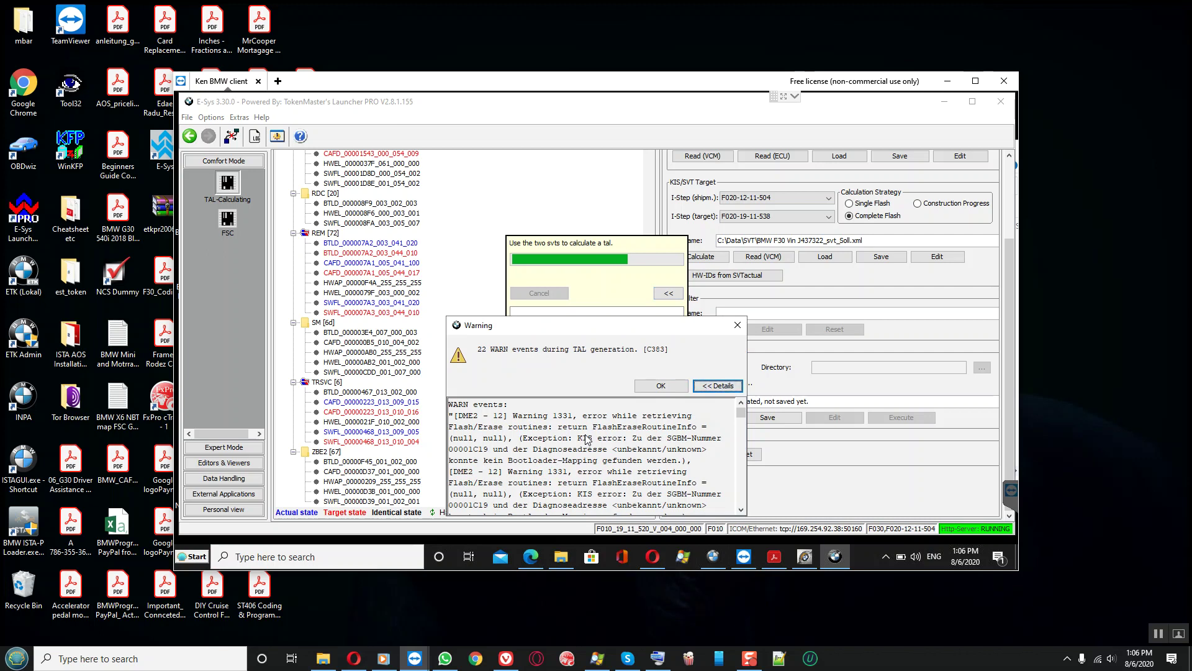
pyautogui.scroll(-3, 586, 438)
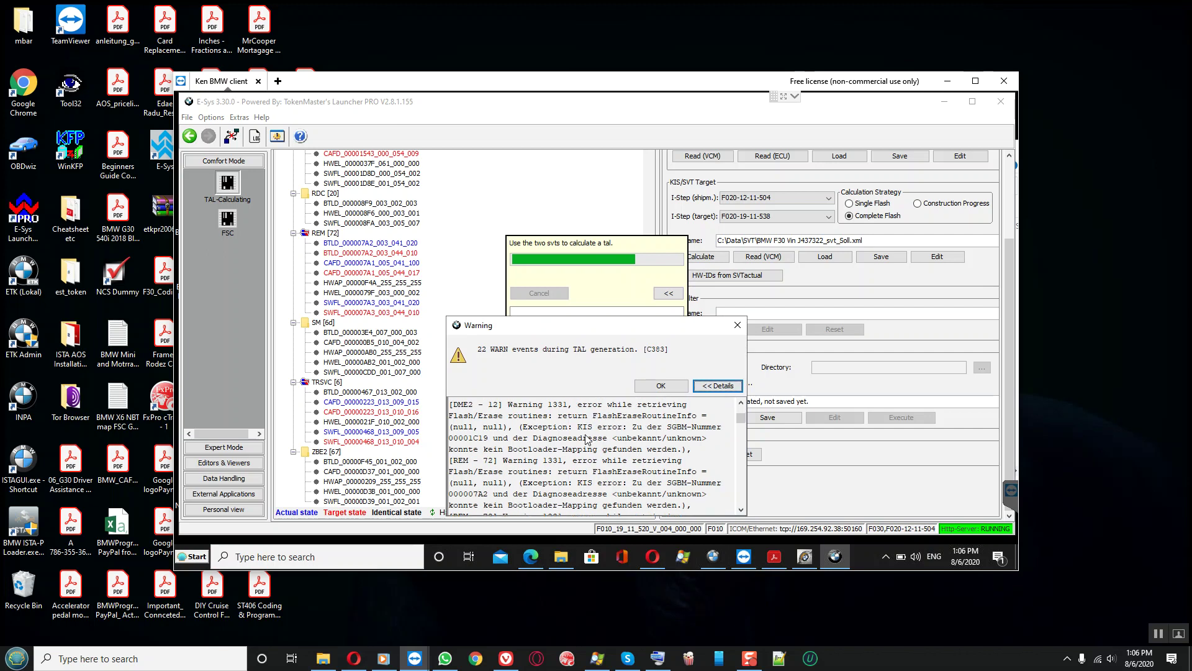
pyautogui.scroll(-1, 586, 438)
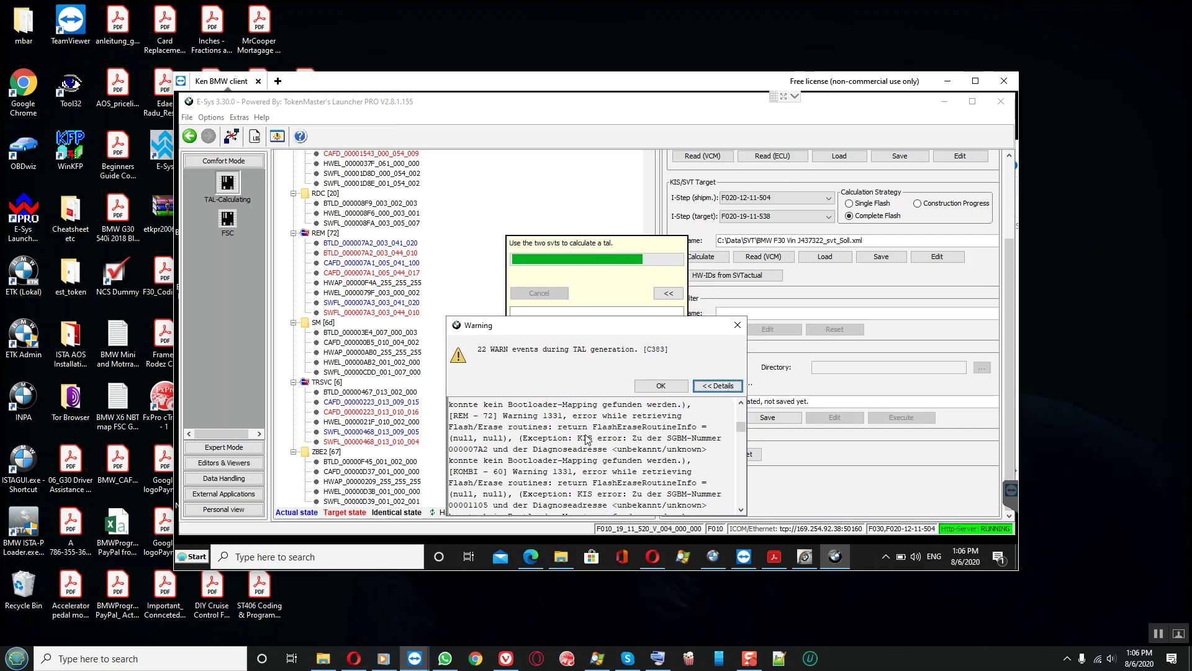
pyautogui.scroll(-4, 587, 438)
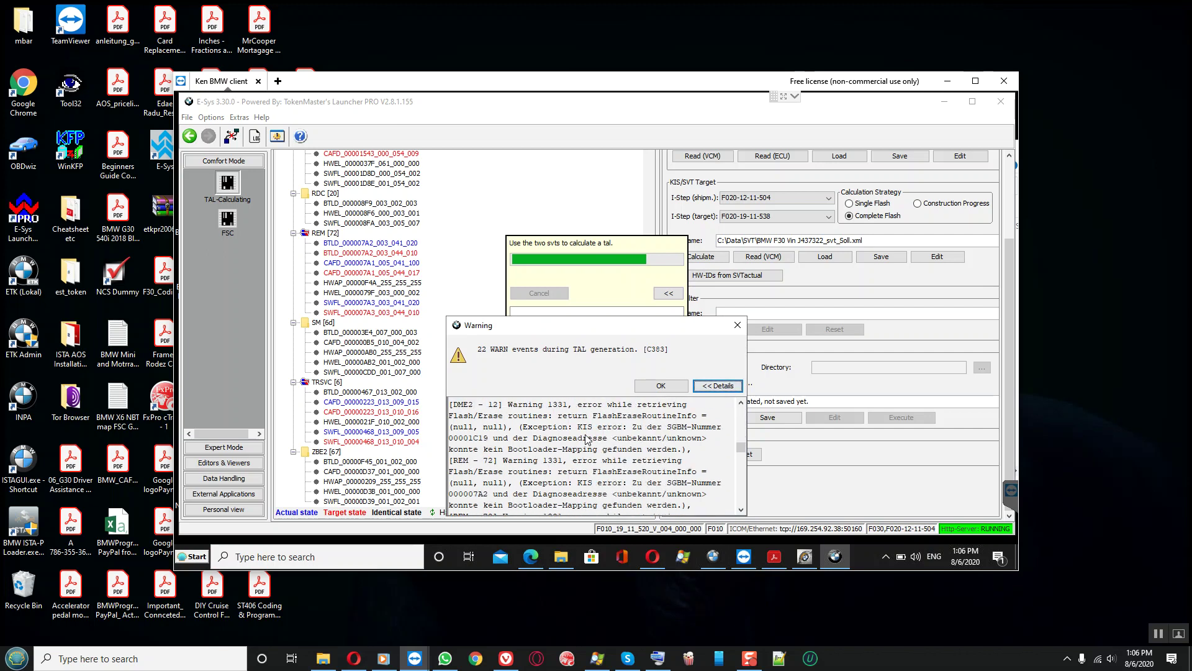
pyautogui.scroll(-4, 587, 439)
pyautogui.scroll(4, 587, 439)
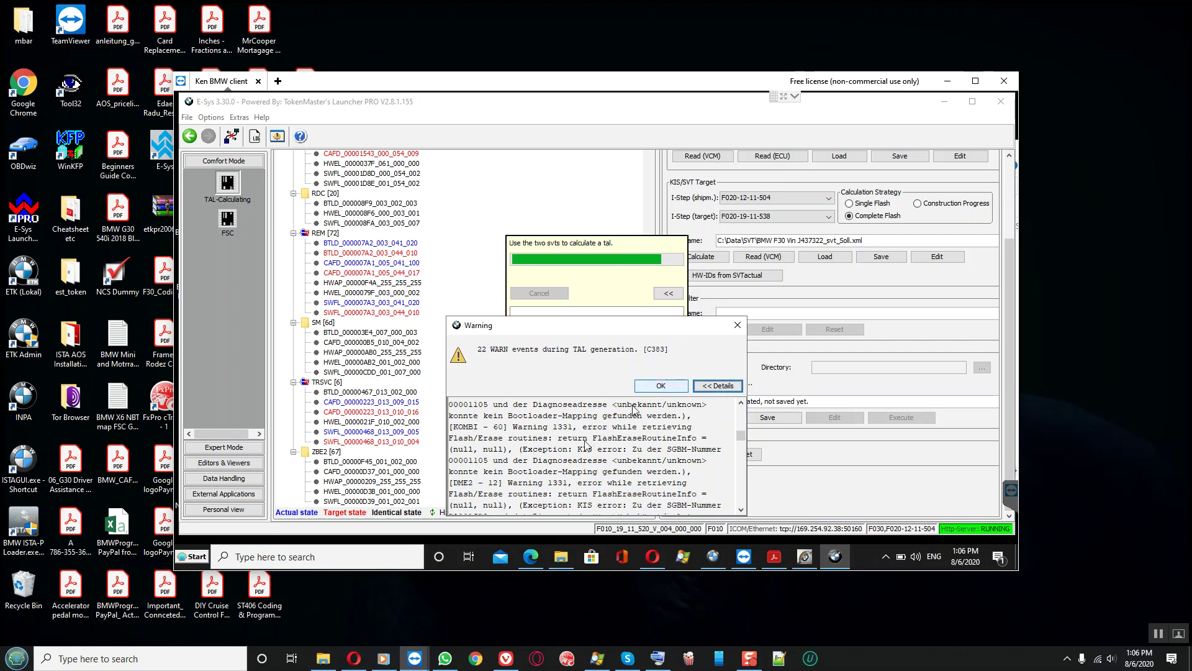
pyautogui.scroll(4, 585, 441)
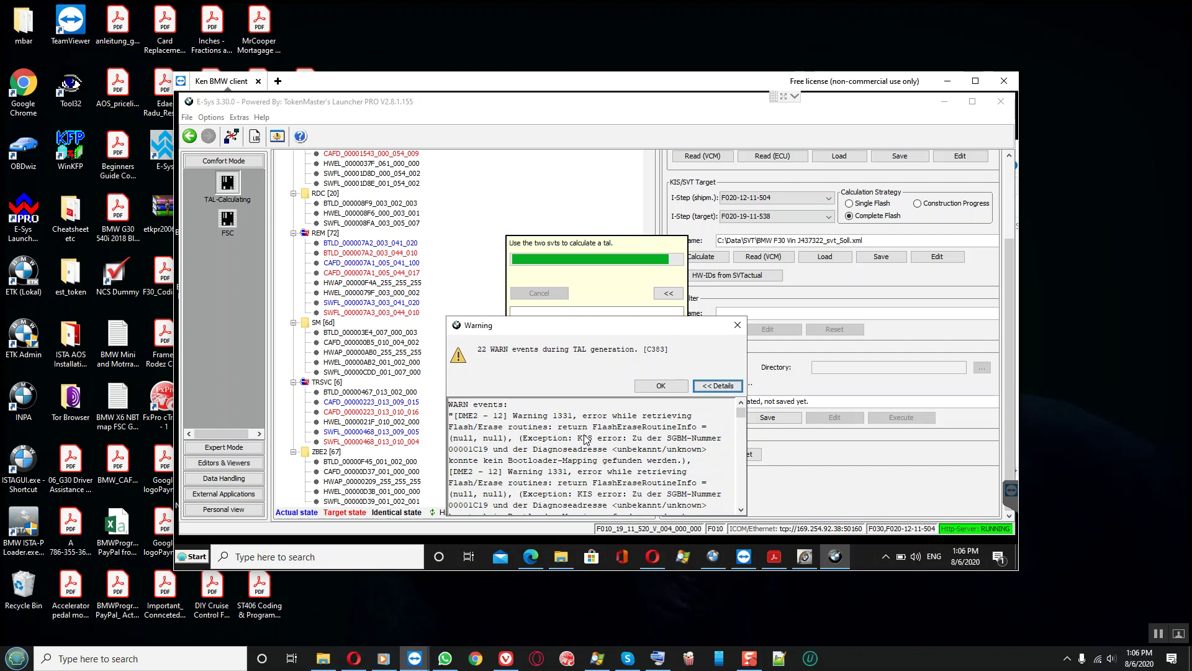
pyautogui.click(663, 386)
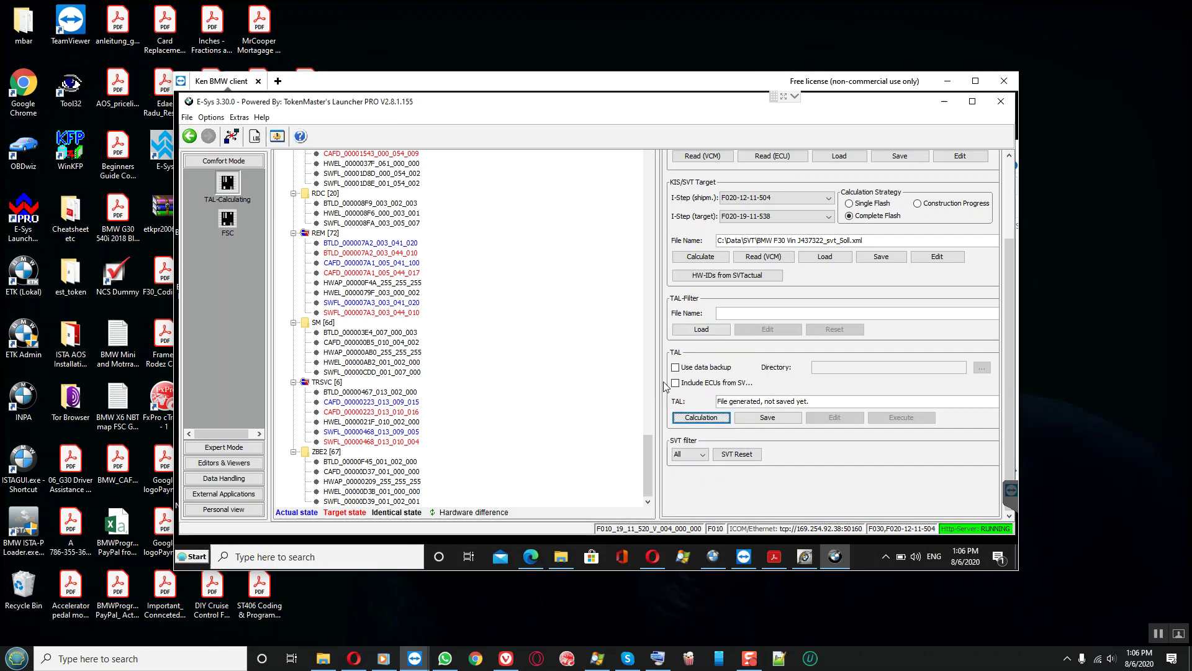
# - Recalculate the TAL and acknowledge the REM not-executable lines and 11 WARN events
pyautogui.click(700, 418)
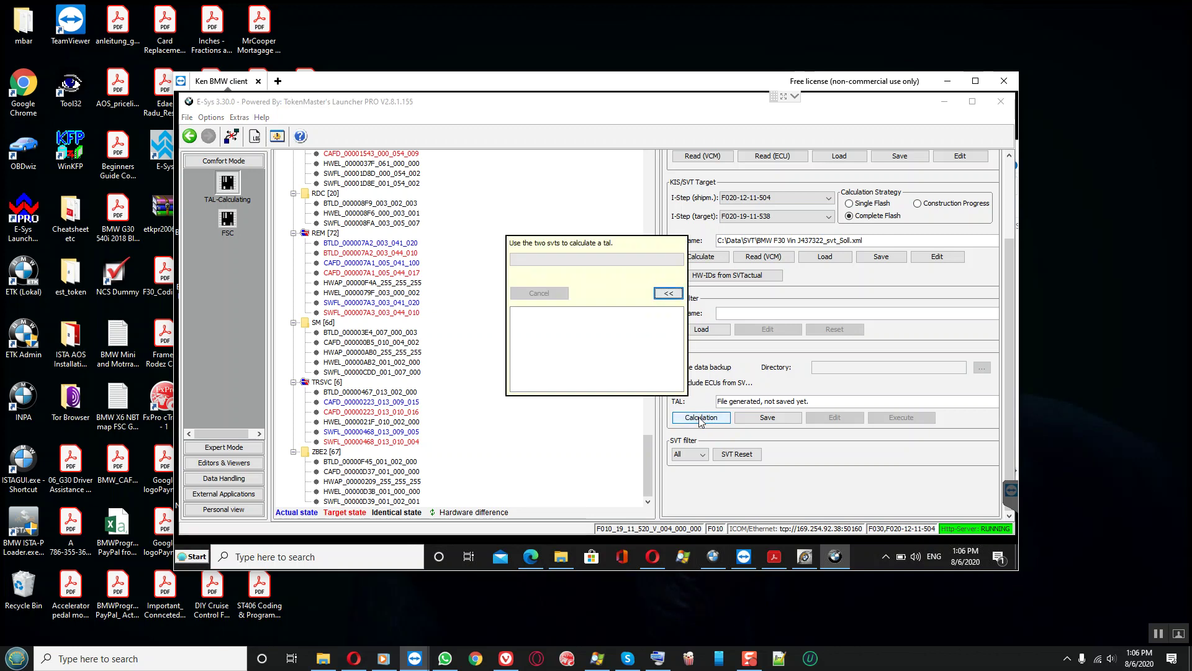
pyautogui.click(718, 391)
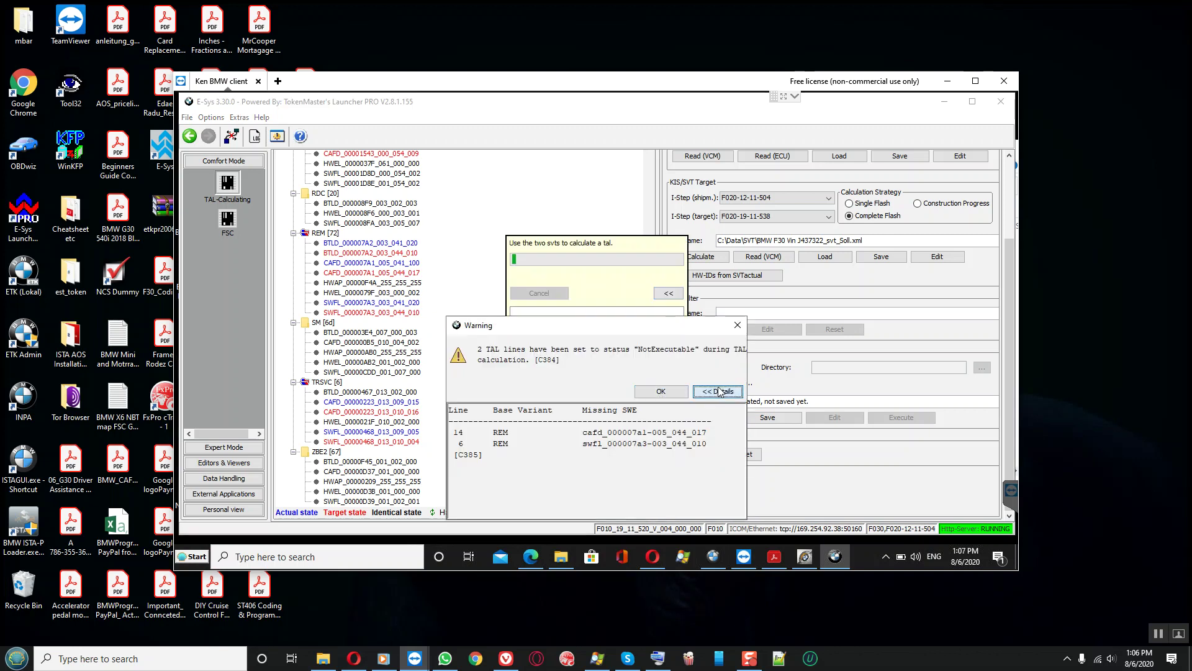
pyautogui.click(677, 391)
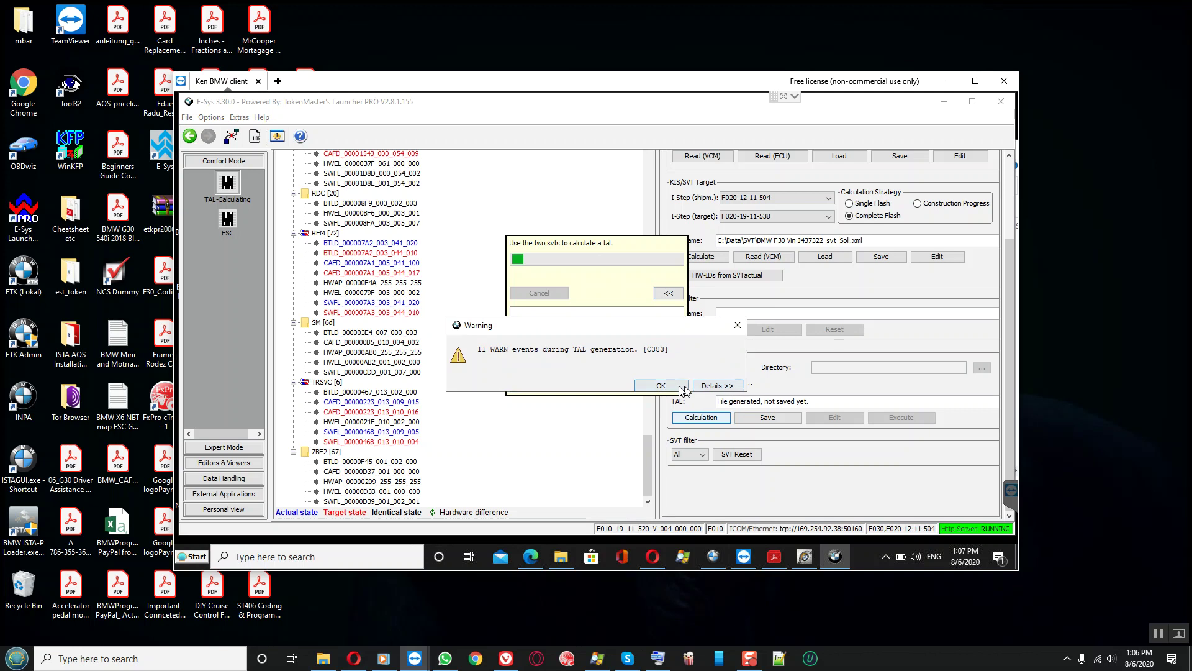
pyautogui.click(684, 387)
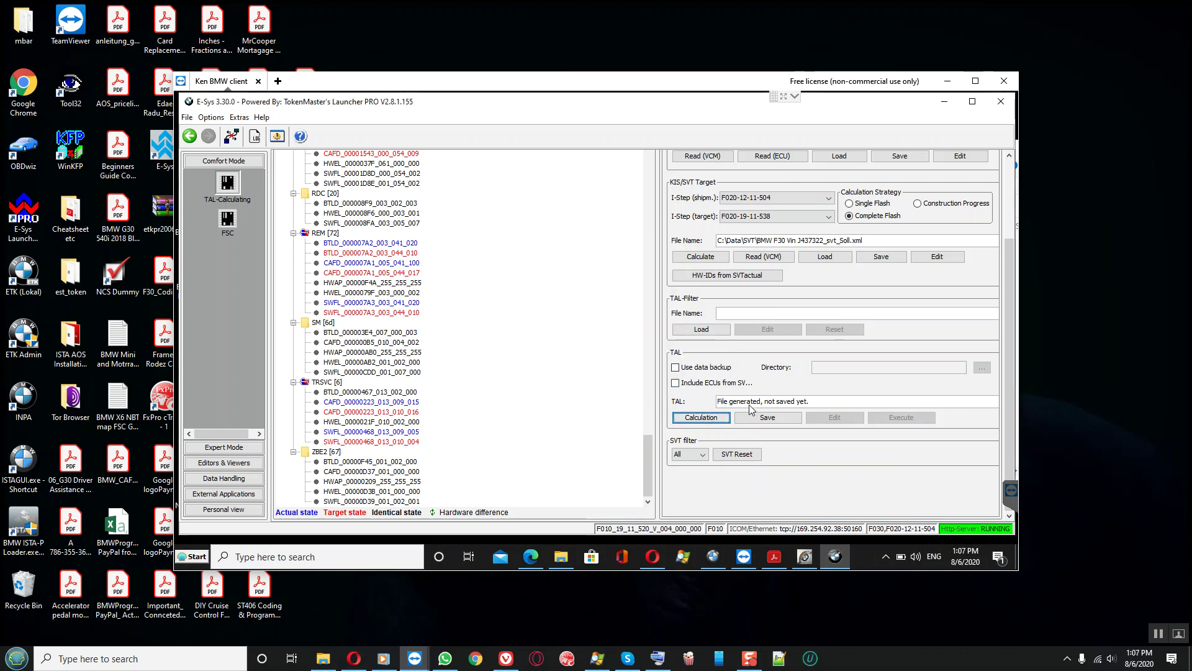
pyautogui.click(768, 417)
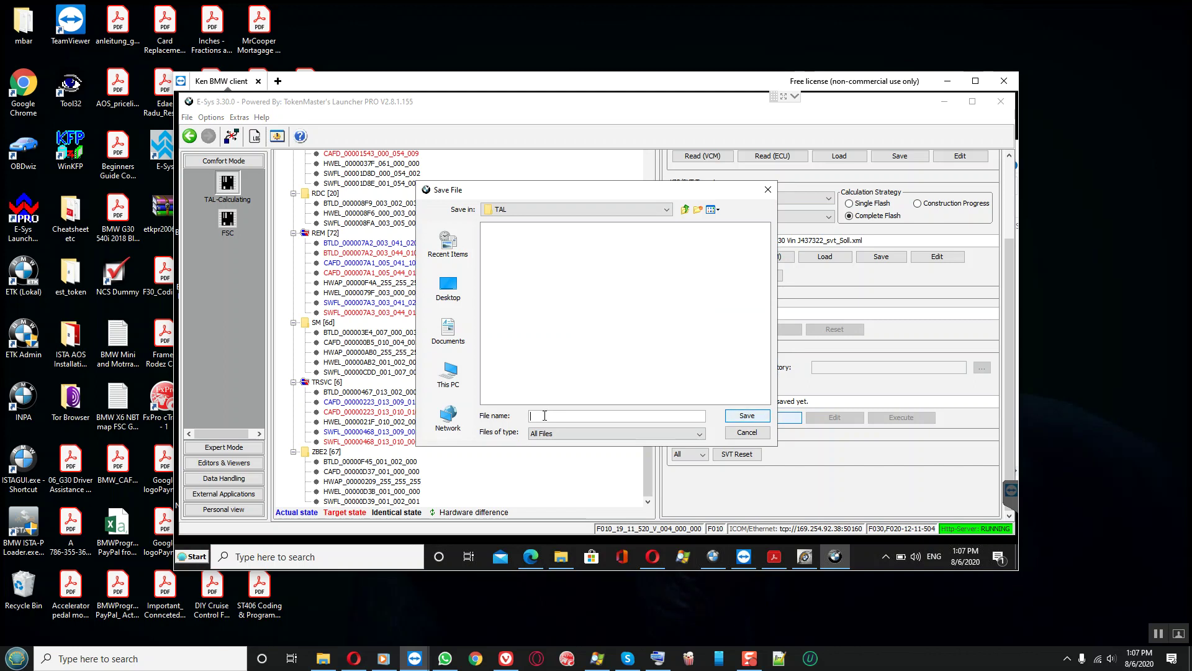
pyautogui.write('BMW F30 Vin J437322')
pyautogui.write('_TAL')
pyautogui.press('Return')
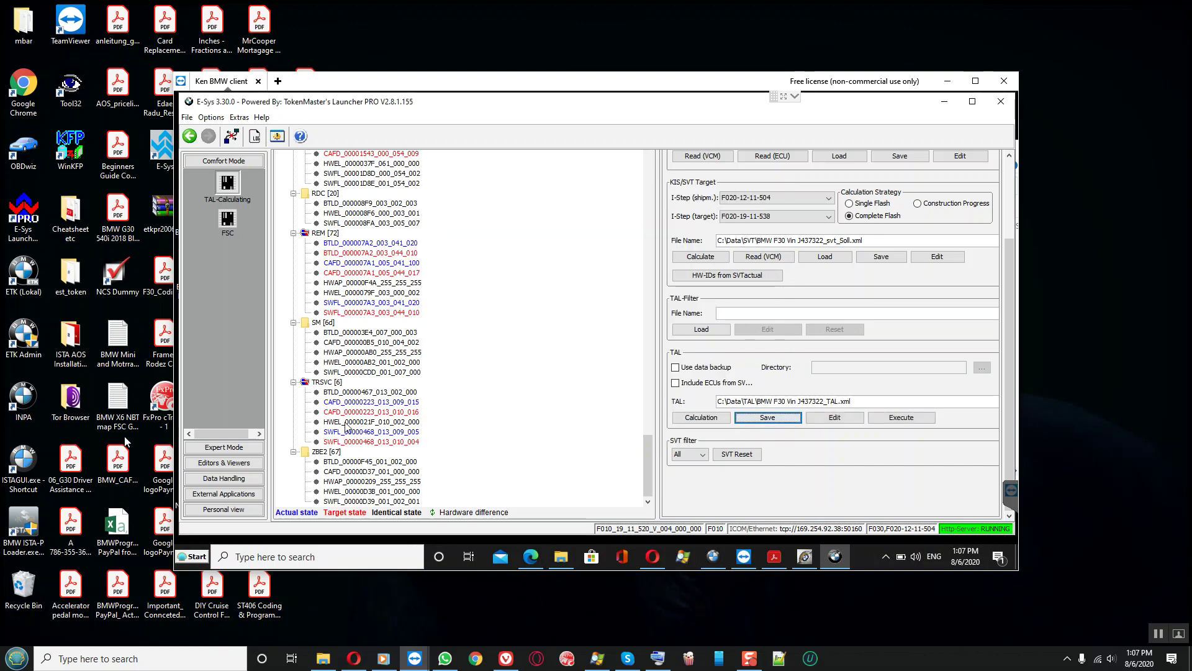
pyautogui.click(218, 462)
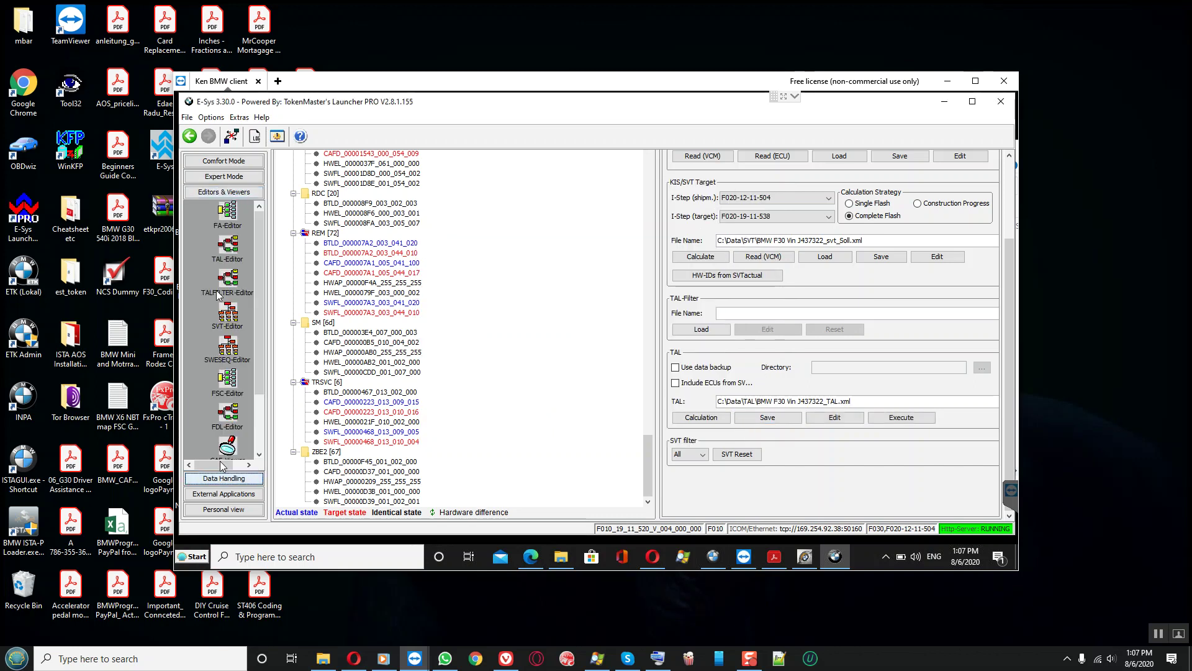
# - Open the saved TAL file in the TAL editor and search it for REM
pyautogui.click(228, 249)
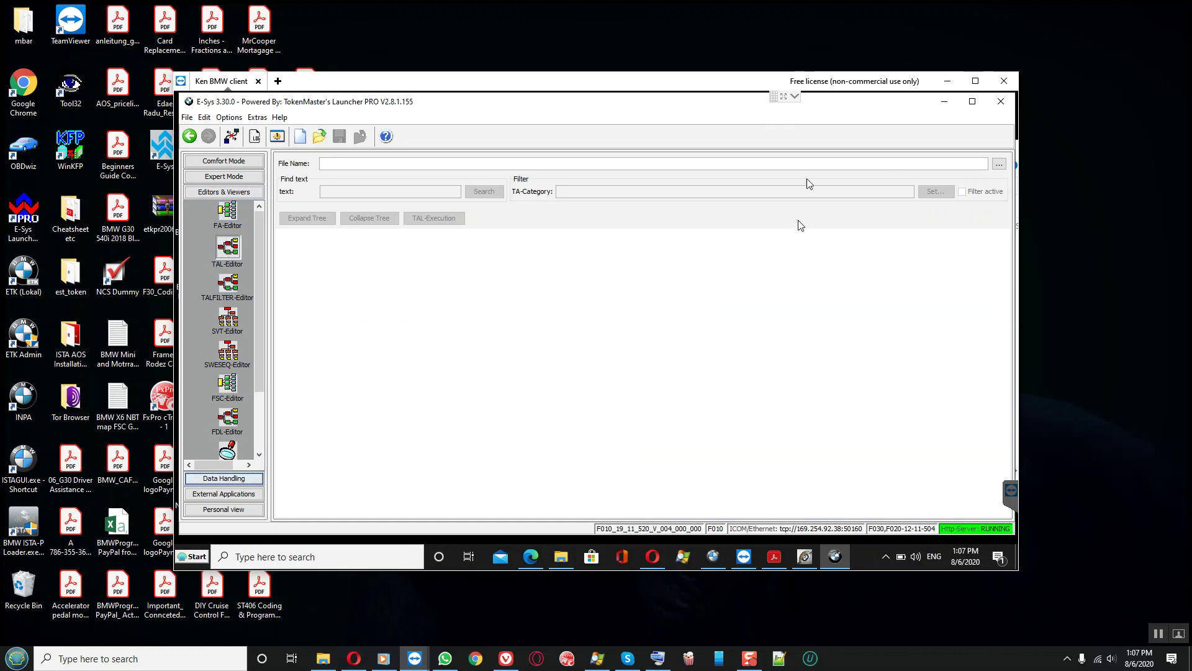
pyautogui.click(999, 164)
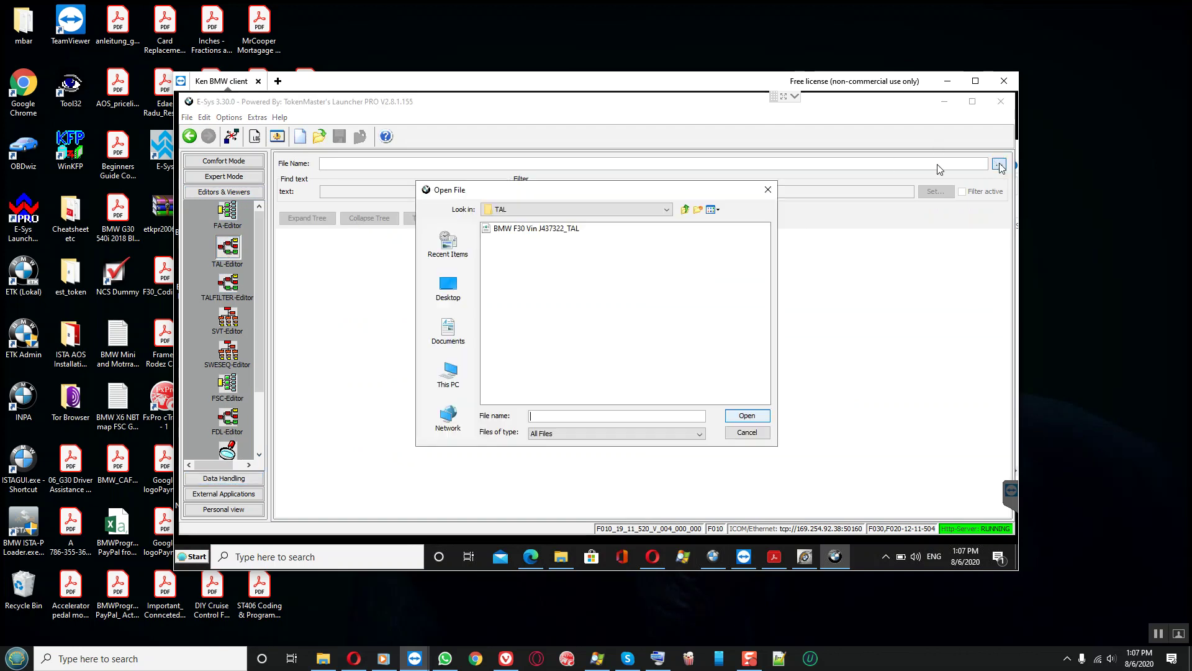
pyautogui.click(576, 231)
pyautogui.click(747, 415)
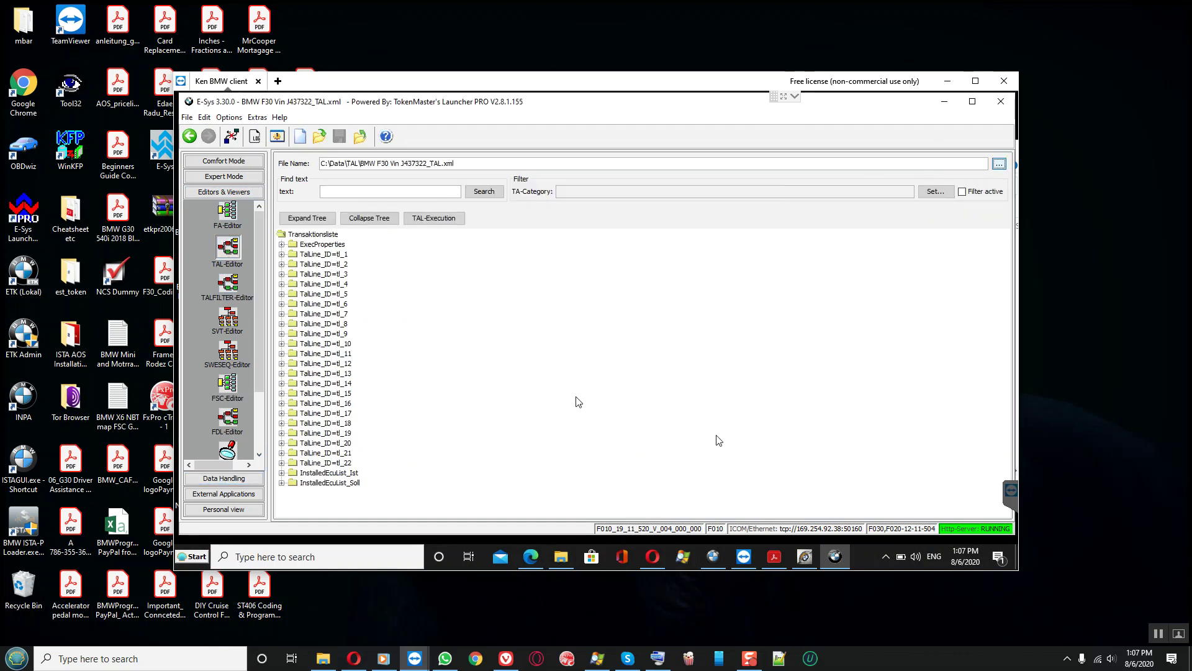
pyautogui.click(398, 193)
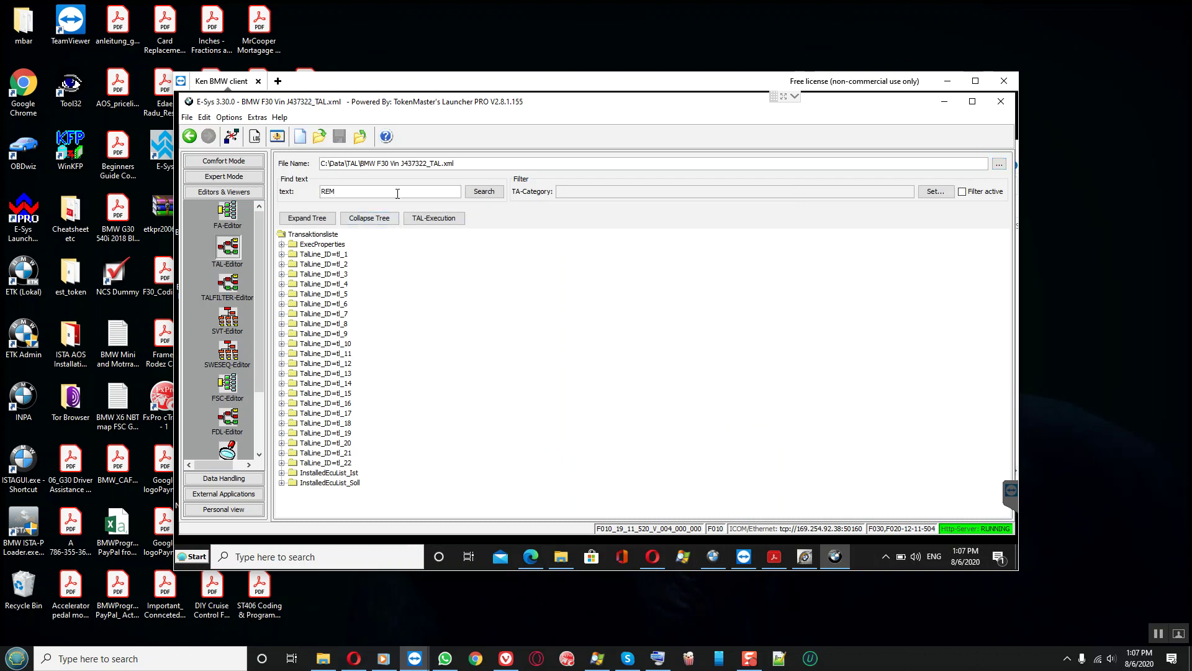
pyautogui.press('Return')
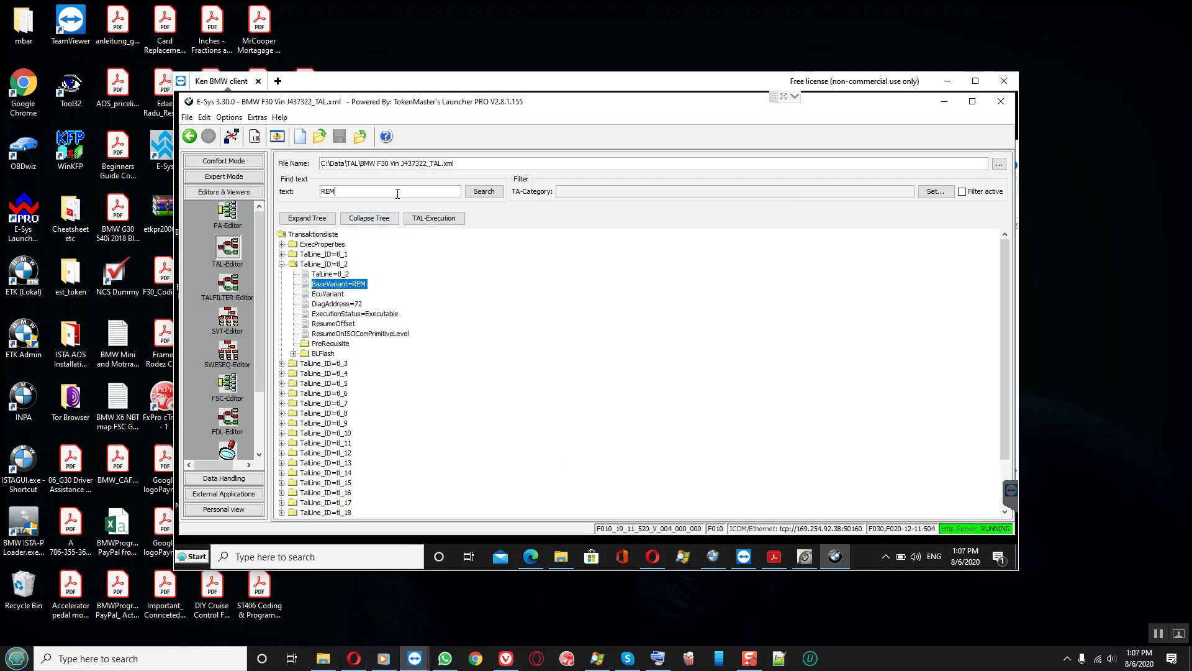
# - Delete the REM transaction lines tl_2, tl_6 and tl_14
pyautogui.click(332, 266)
pyautogui.rightClick(327, 267)
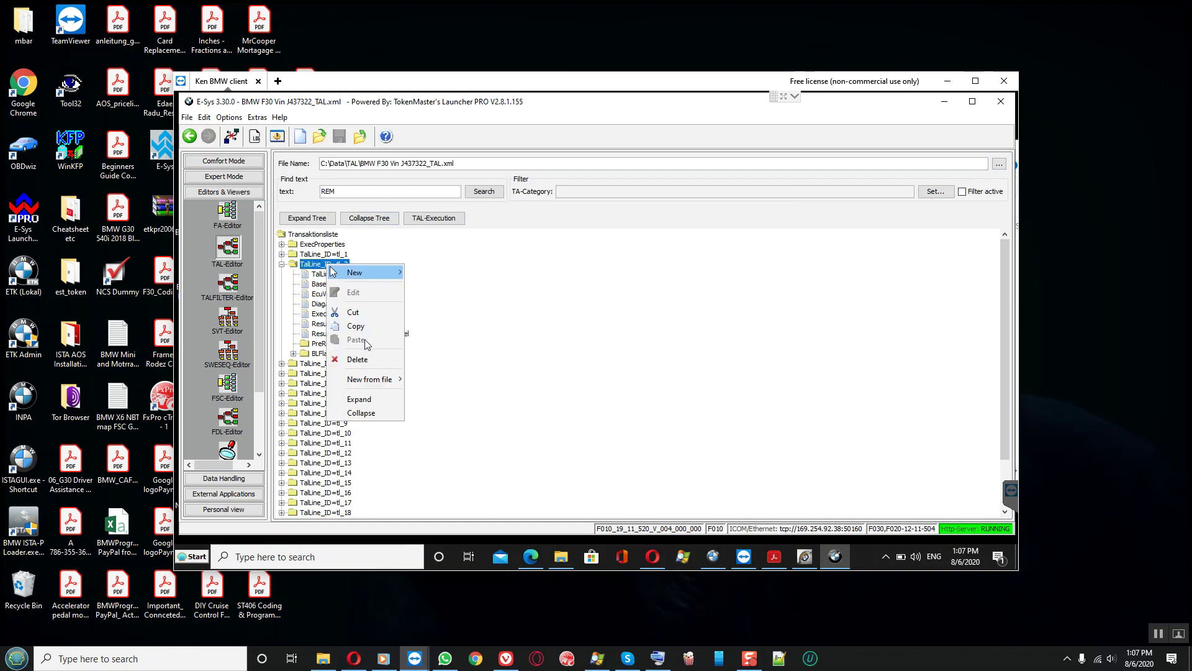
pyautogui.click(398, 361)
pyautogui.click(484, 192)
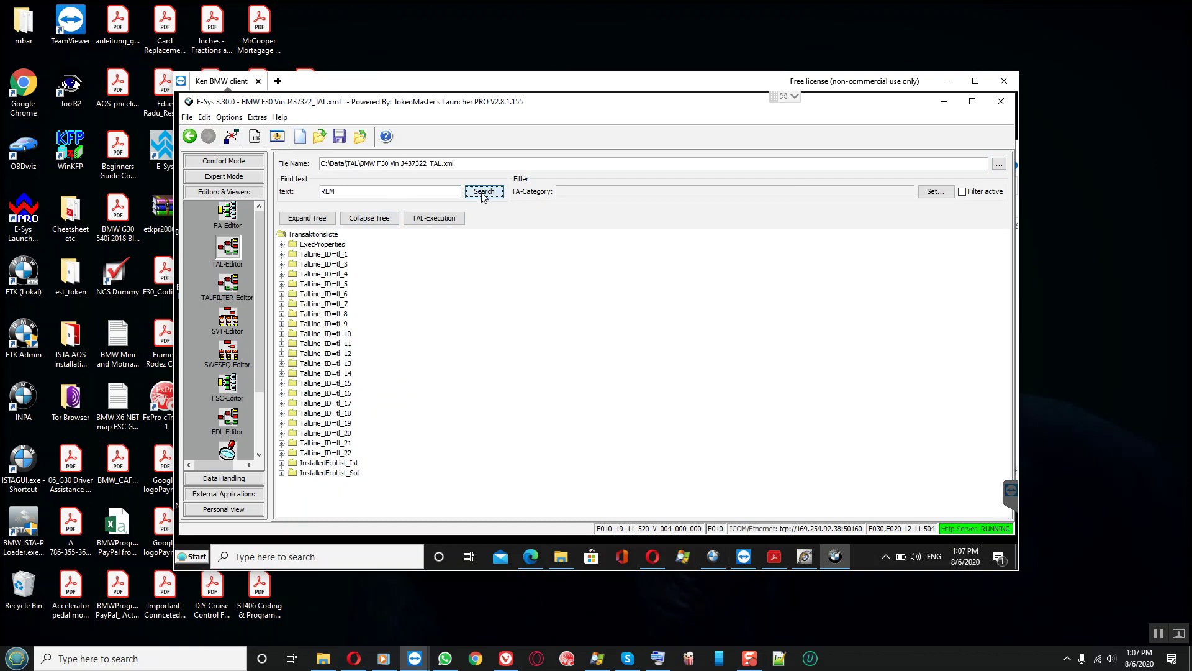
pyautogui.click(316, 294)
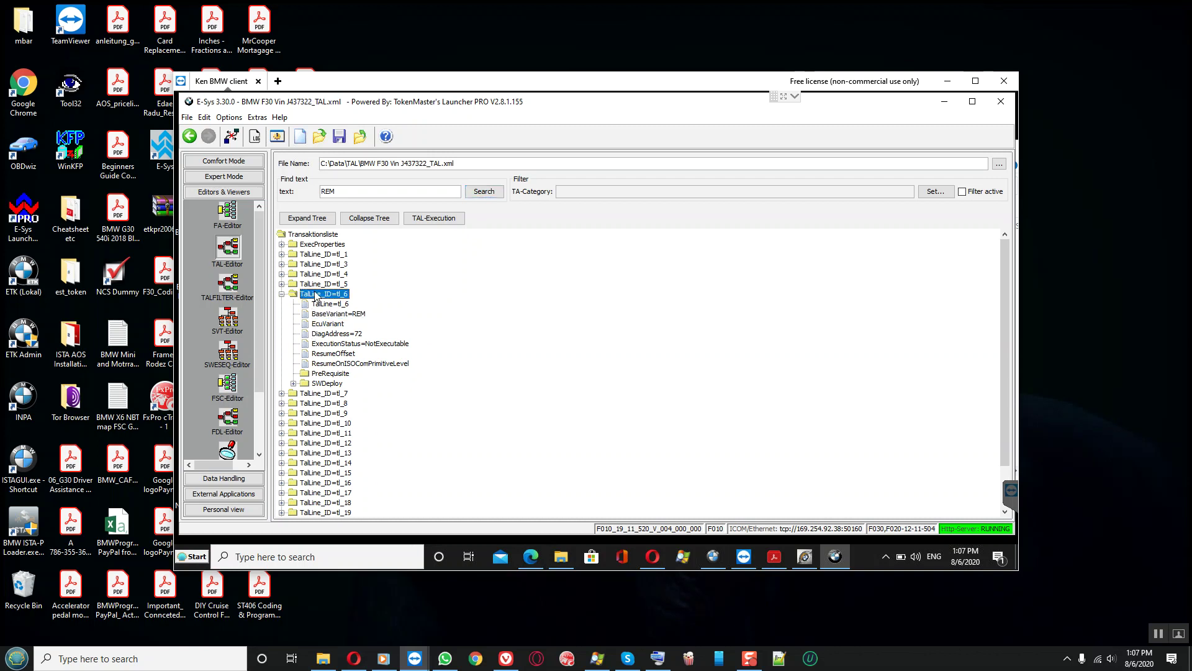
pyautogui.rightClick(315, 294)
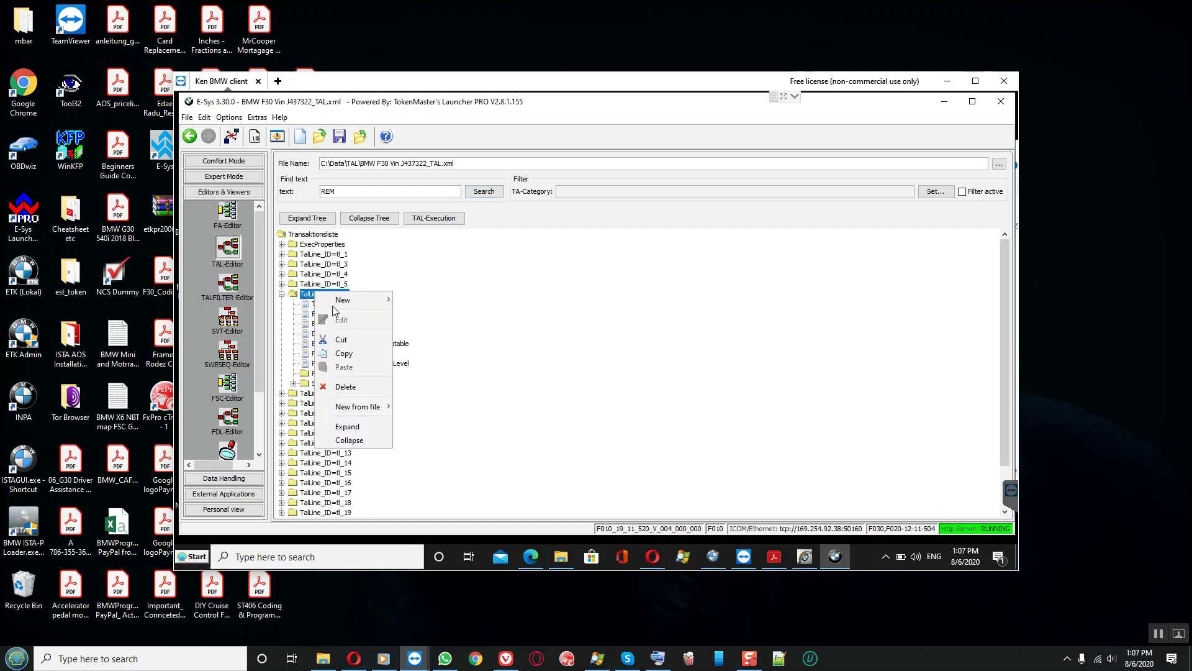
pyautogui.click(343, 386)
pyautogui.click(484, 191)
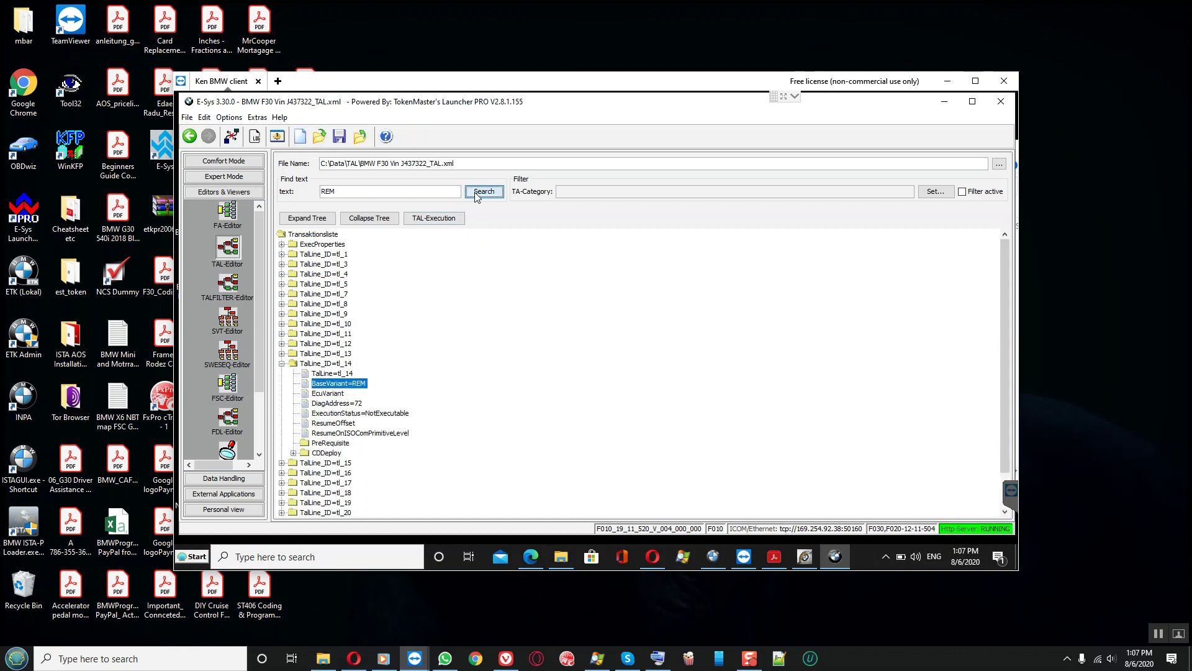
pyautogui.click(314, 364)
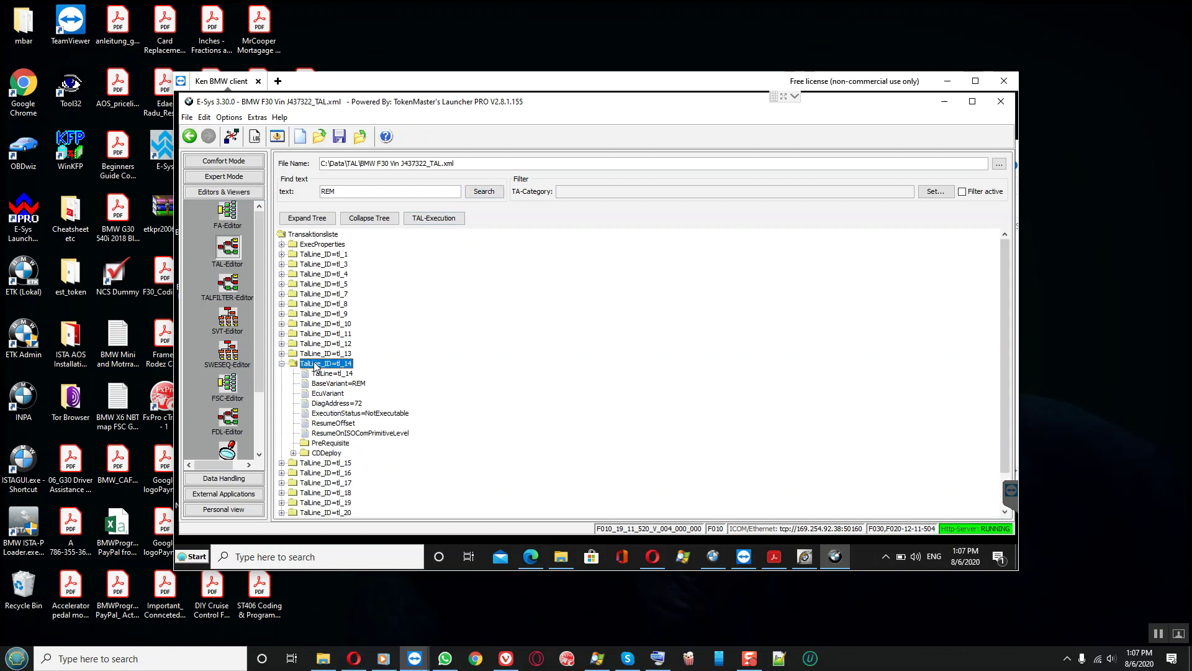
pyautogui.rightClick(315, 366)
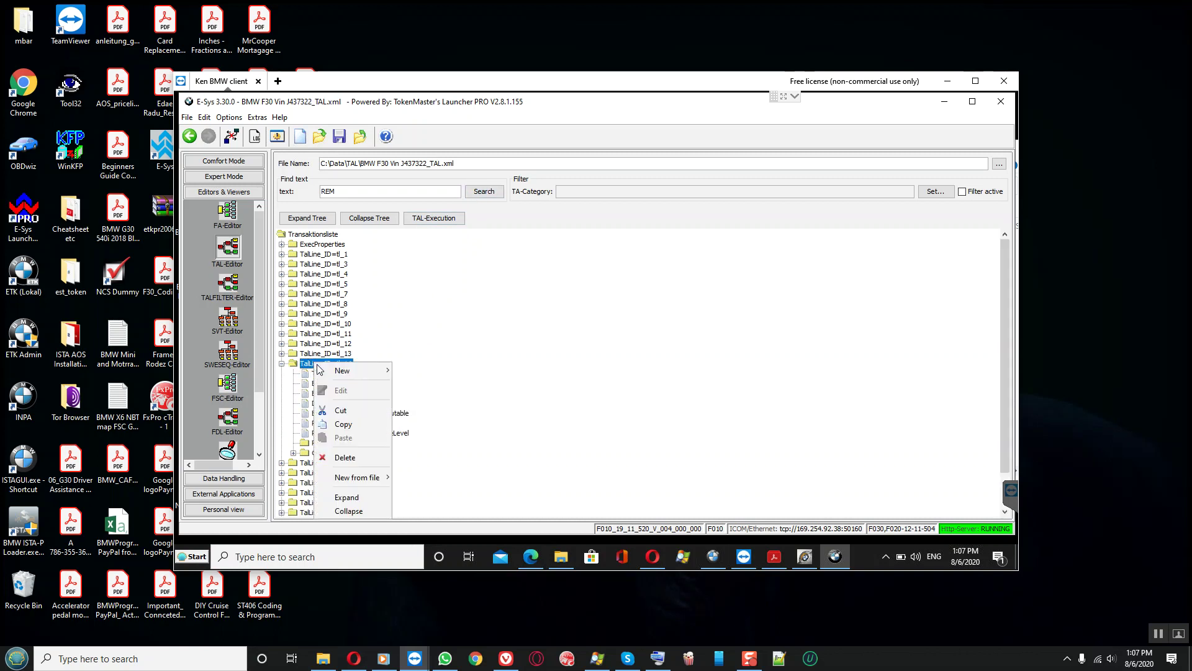
pyautogui.click(349, 460)
# - Delete InstalledEcuList_Ist and InstalledEcuList_Soll, confirming no REM entries remain
pyautogui.click(484, 191)
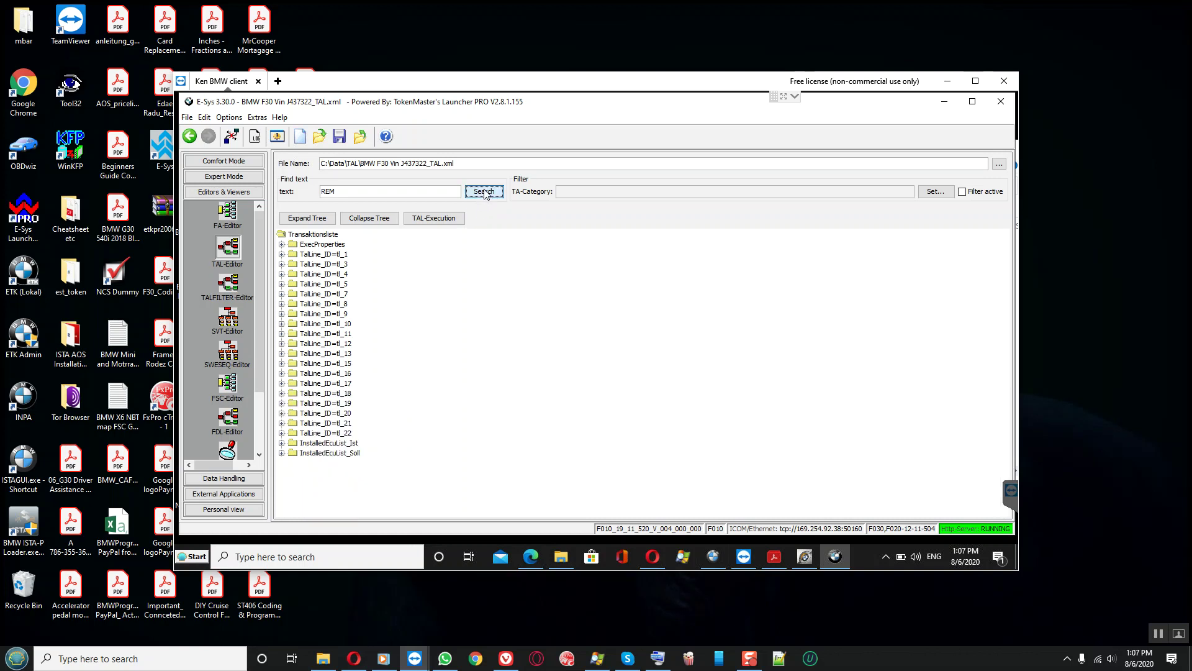
pyautogui.click(324, 326)
pyautogui.rightClick(323, 327)
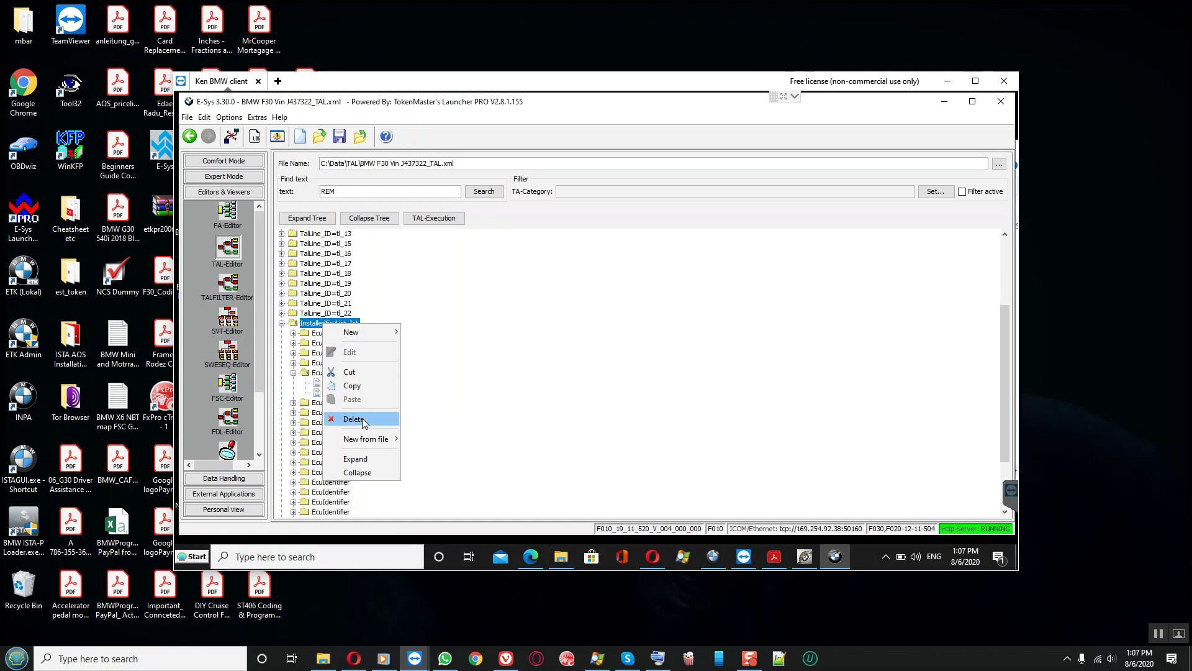
pyautogui.click(357, 421)
pyautogui.click(477, 193)
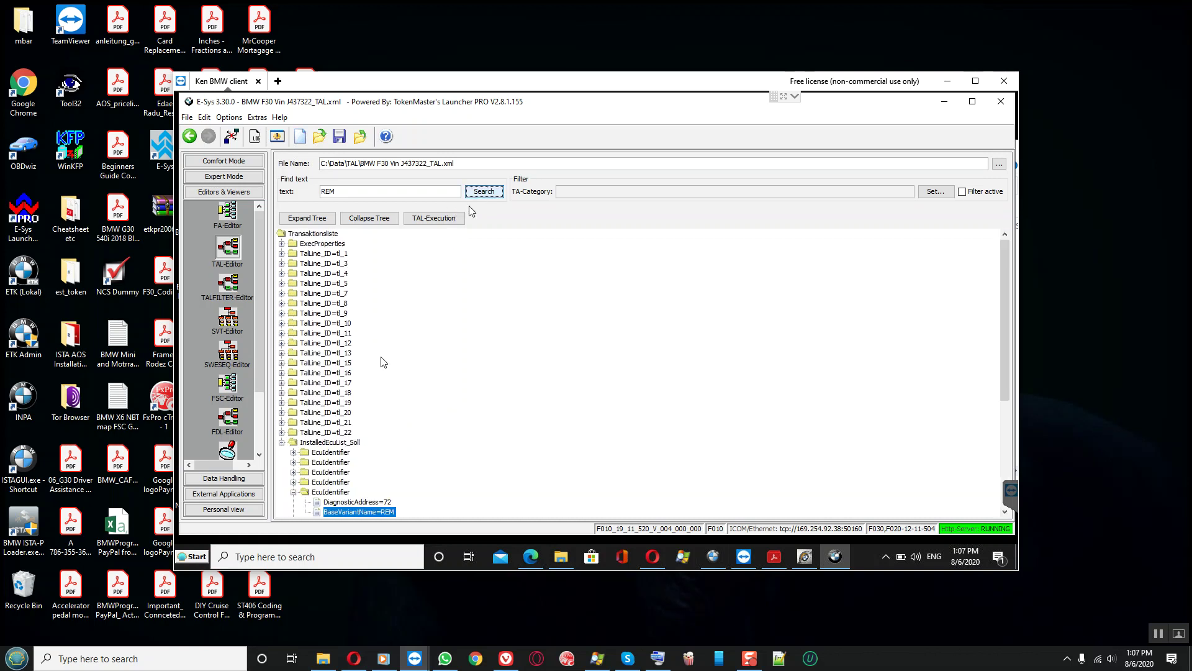
pyautogui.click(313, 353)
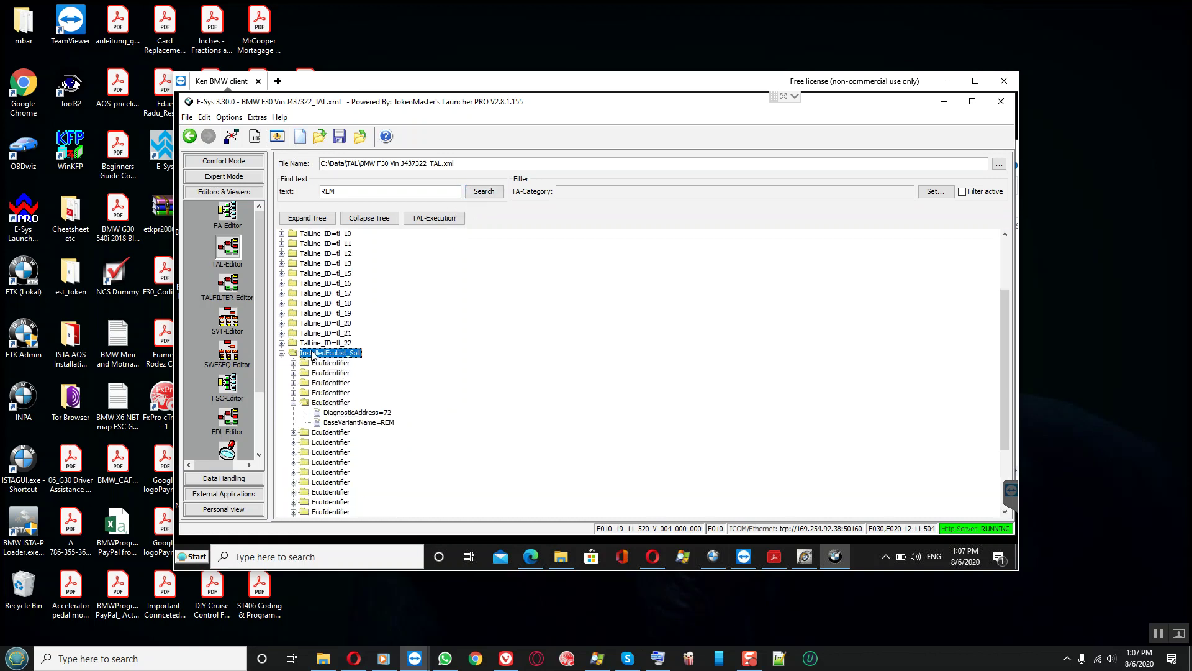
pyautogui.rightClick(313, 353)
pyautogui.click(344, 445)
pyautogui.click(476, 195)
pyautogui.click(595, 336)
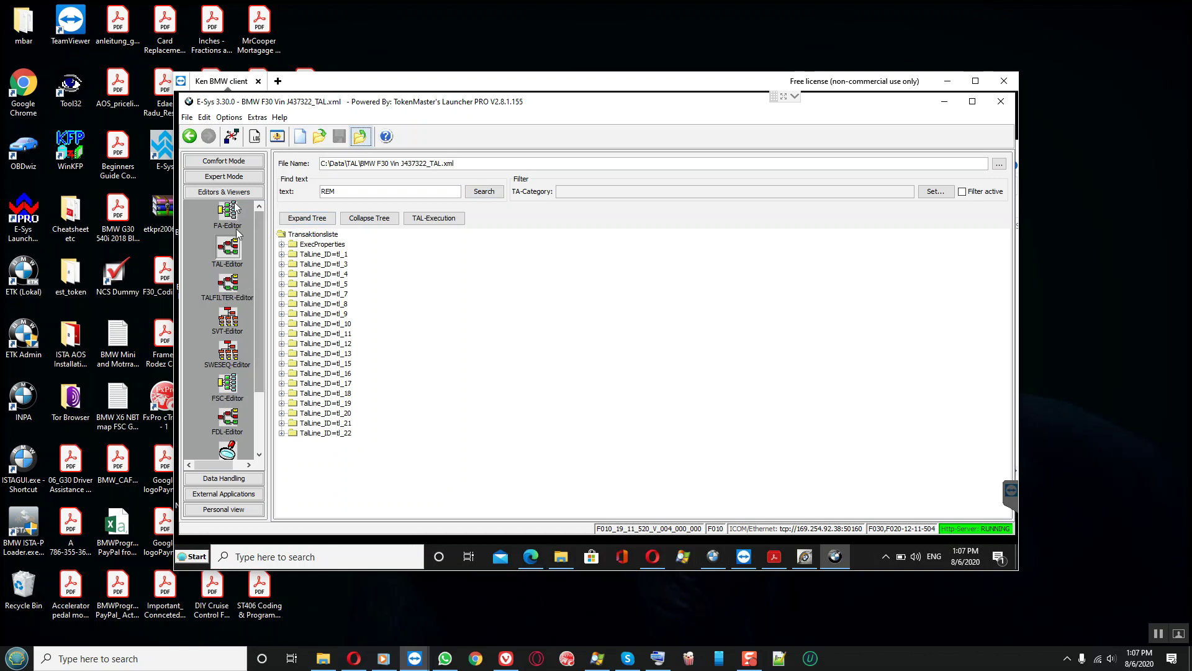
# - Reload the edited TAL and open it in Expert Mode's TAL-Processing
pyautogui.click(222, 162)
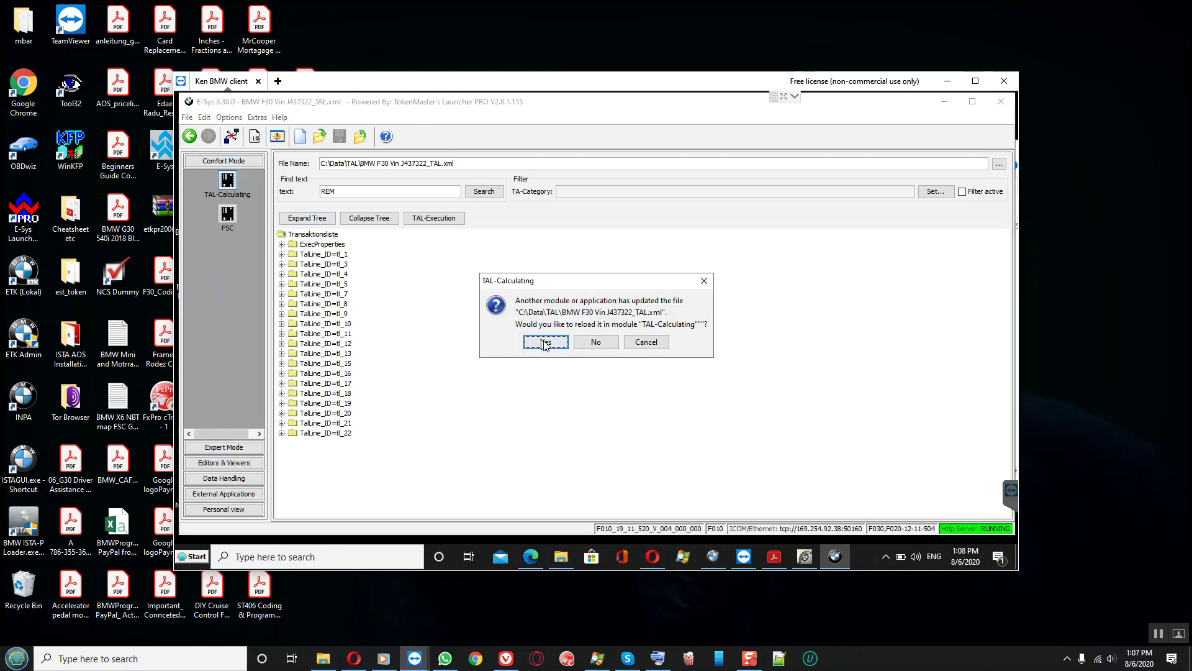
pyautogui.click(545, 343)
pyautogui.click(227, 449)
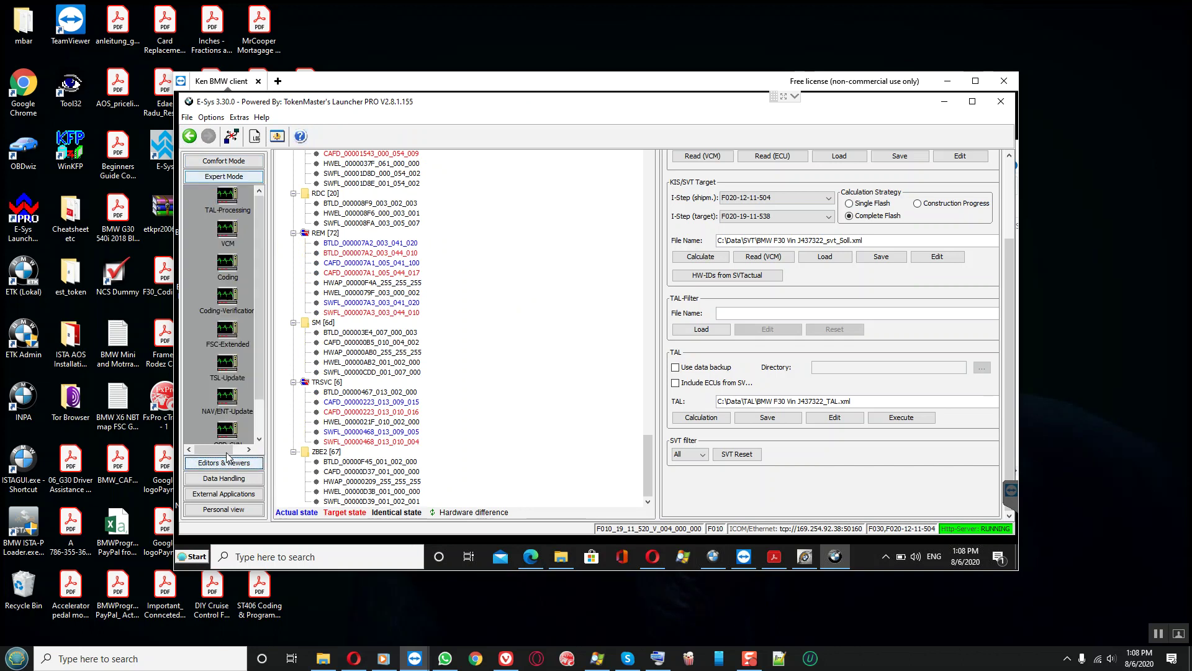
pyautogui.click(226, 198)
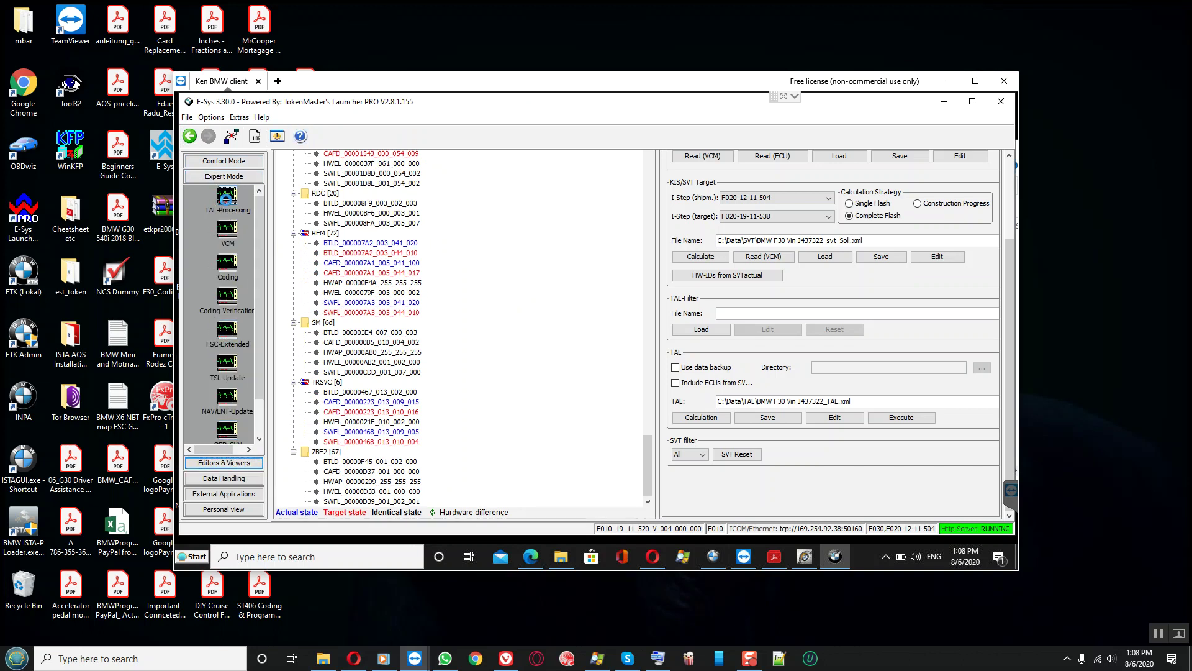
pyautogui.click(912, 164)
pyautogui.click(532, 231)
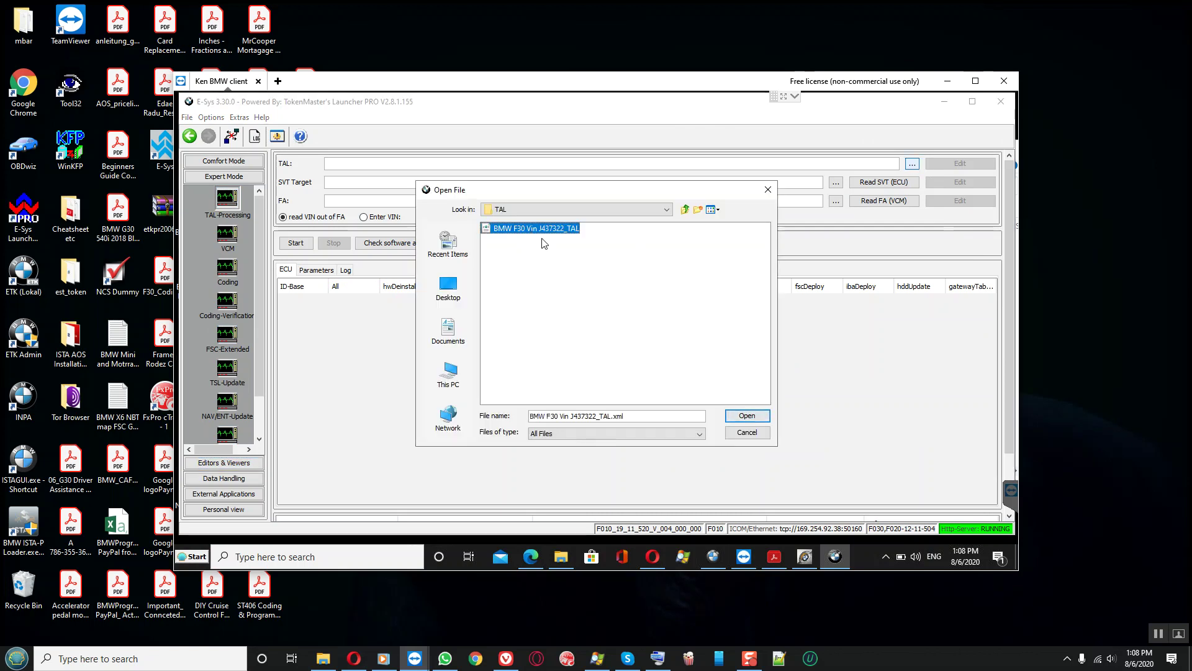
pyautogui.click(745, 415)
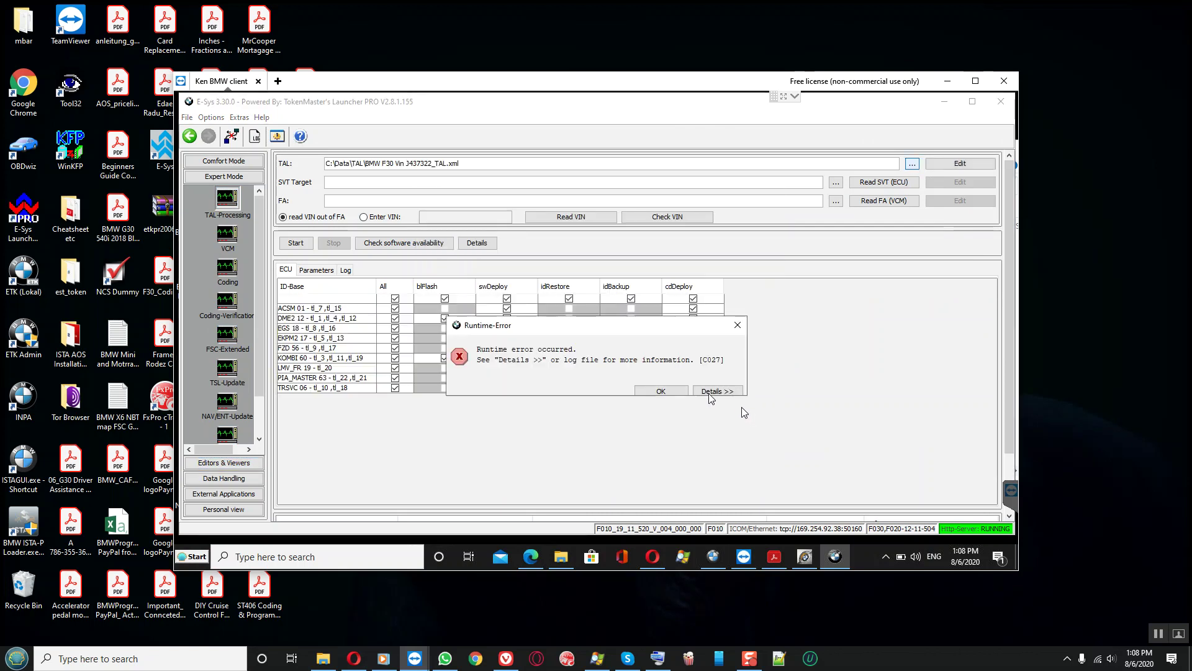
# - Inspect the C027 runtime error details and dismiss the error
pyautogui.moveTo(593, 395); pyautogui.dragTo(598, 438)
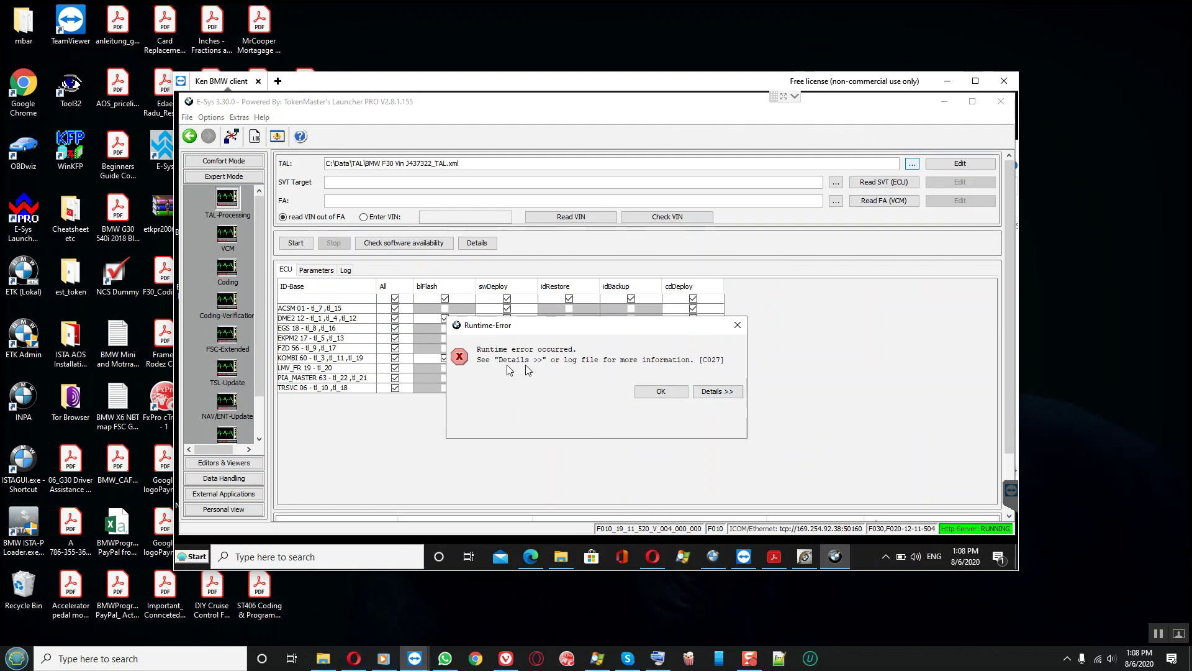
pyautogui.click(706, 395)
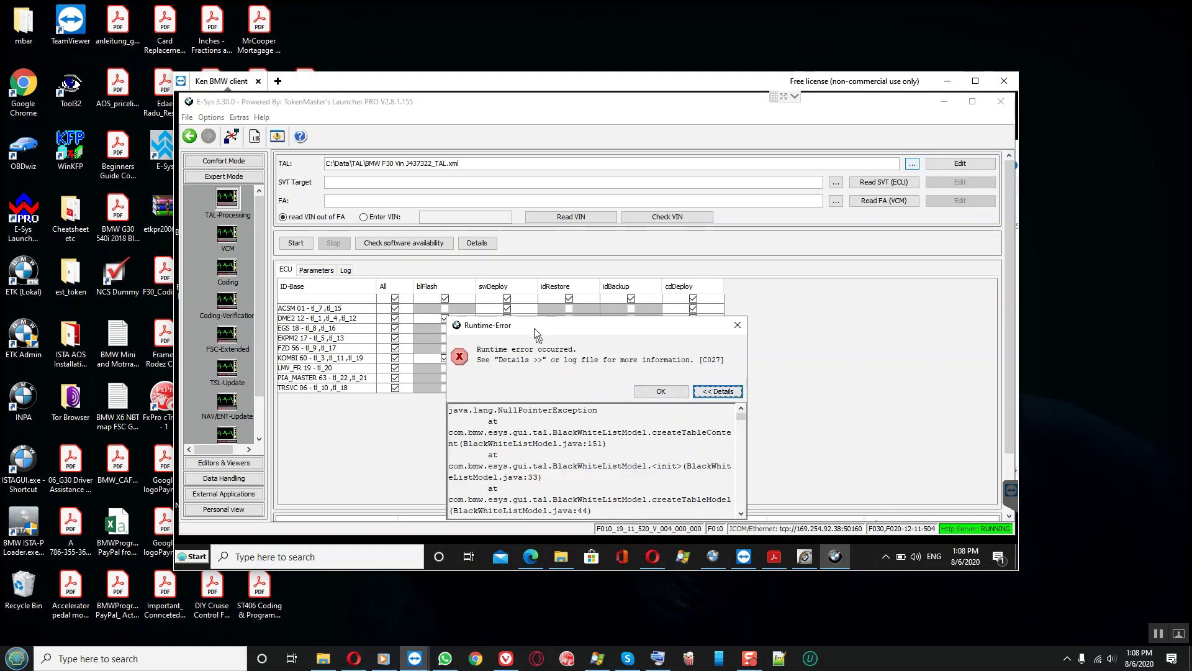
pyautogui.moveTo(536, 330); pyautogui.dragTo(639, 284)
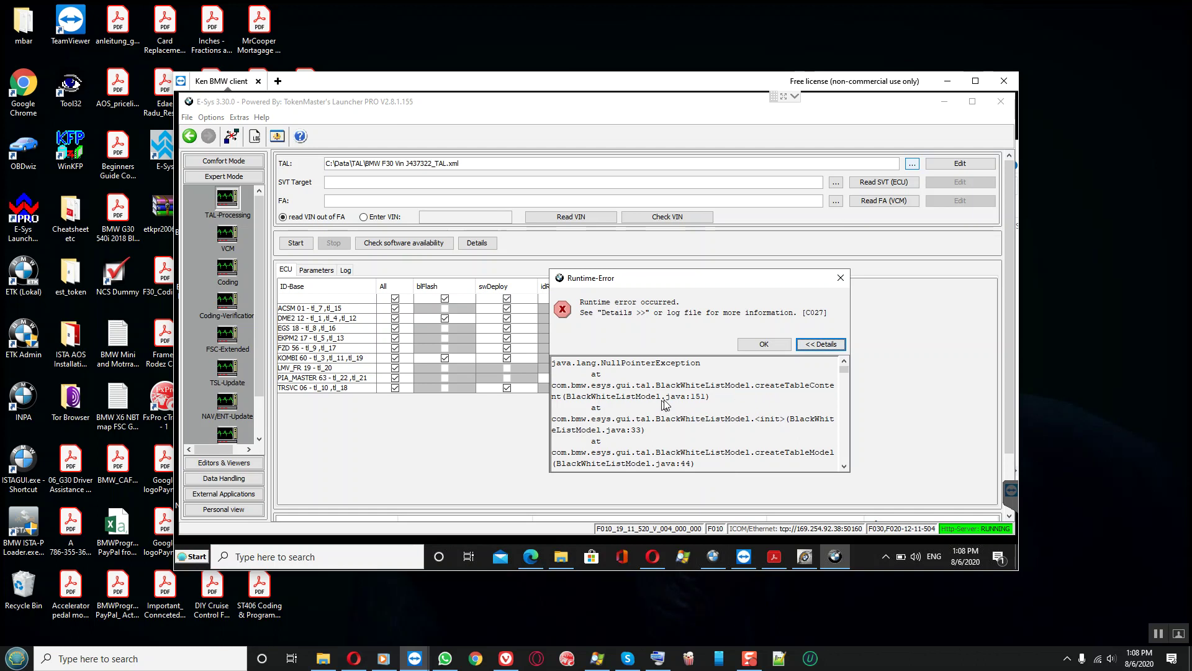
pyautogui.scroll(-8, 686, 390)
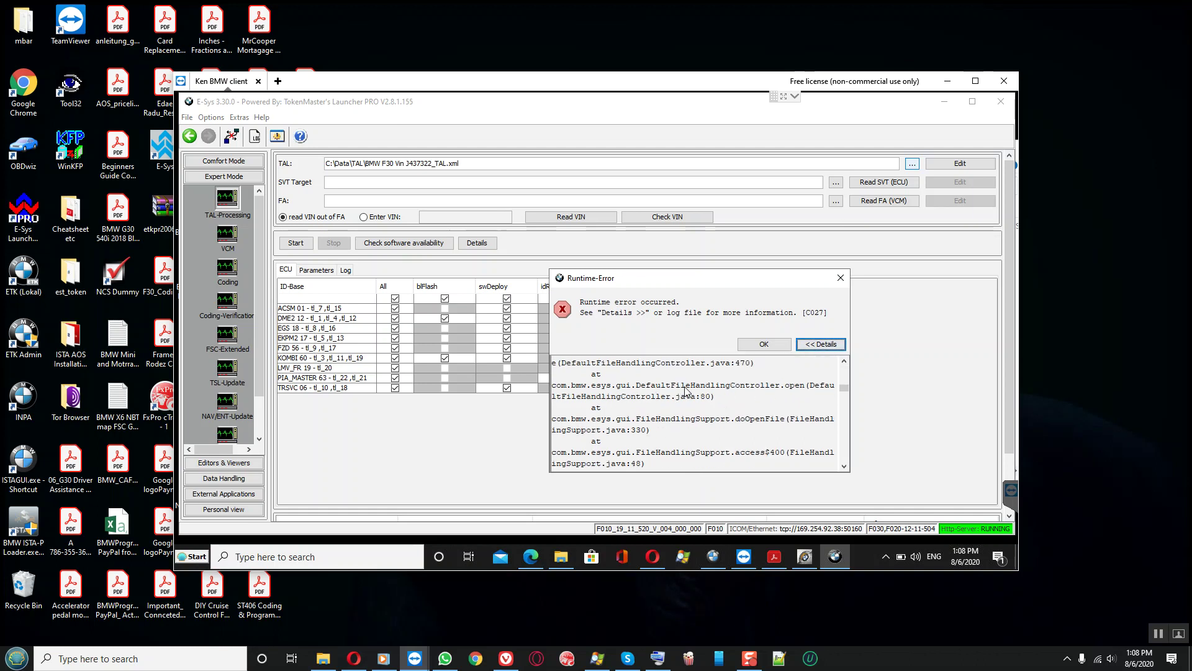
pyautogui.scroll(-8, 686, 390)
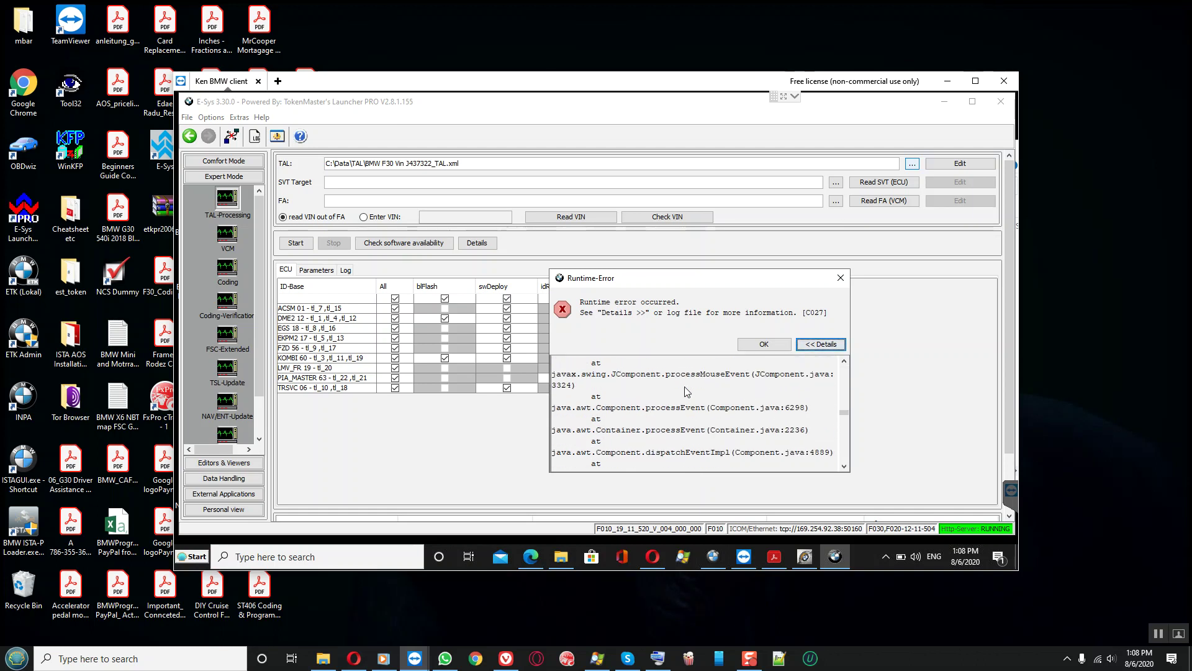
pyautogui.scroll(3, 686, 390)
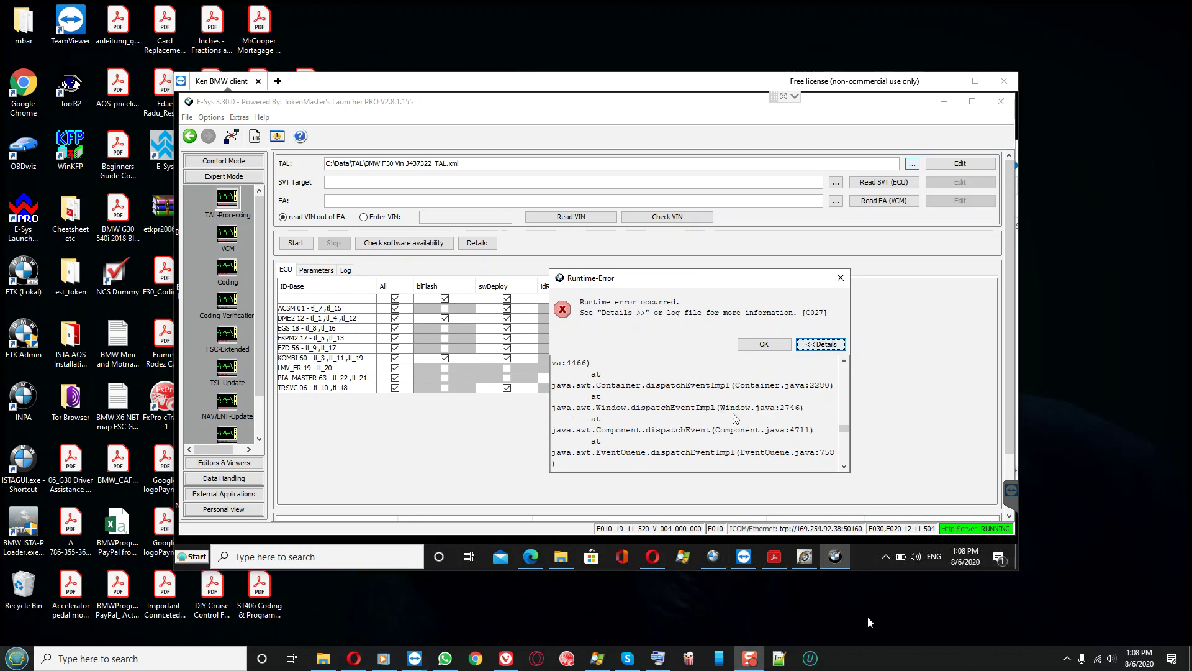
pyautogui.click(757, 345)
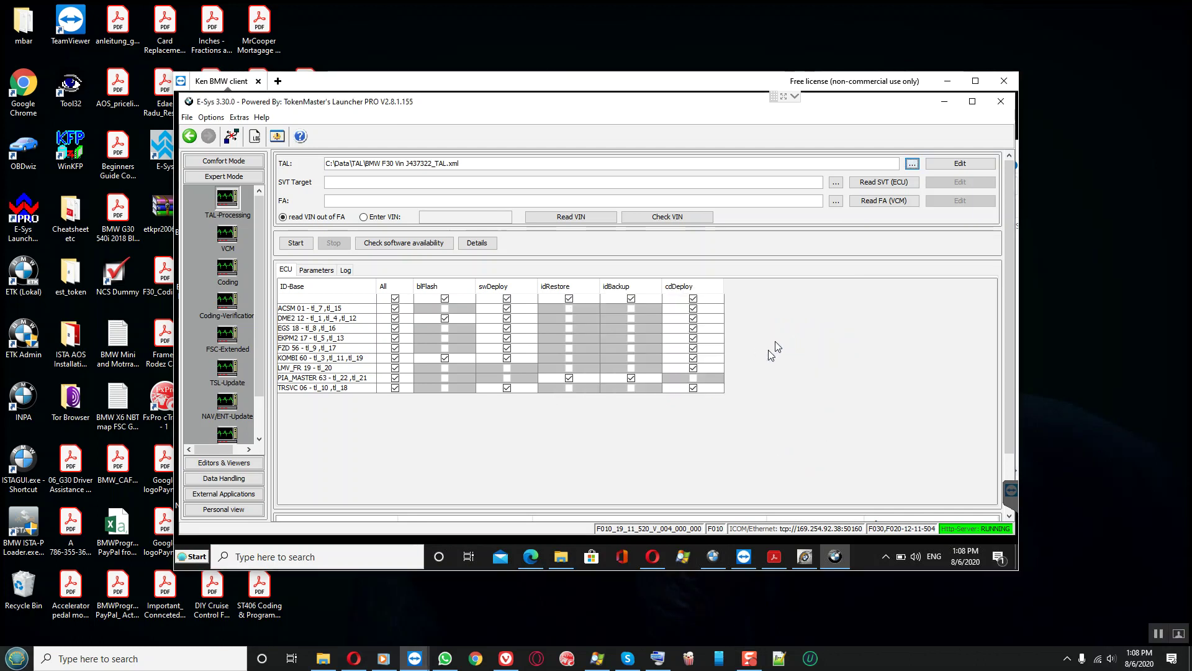
# - Load the _svt_Soll file as target SVT and read the vehicle order via VCM
pyautogui.click(836, 183)
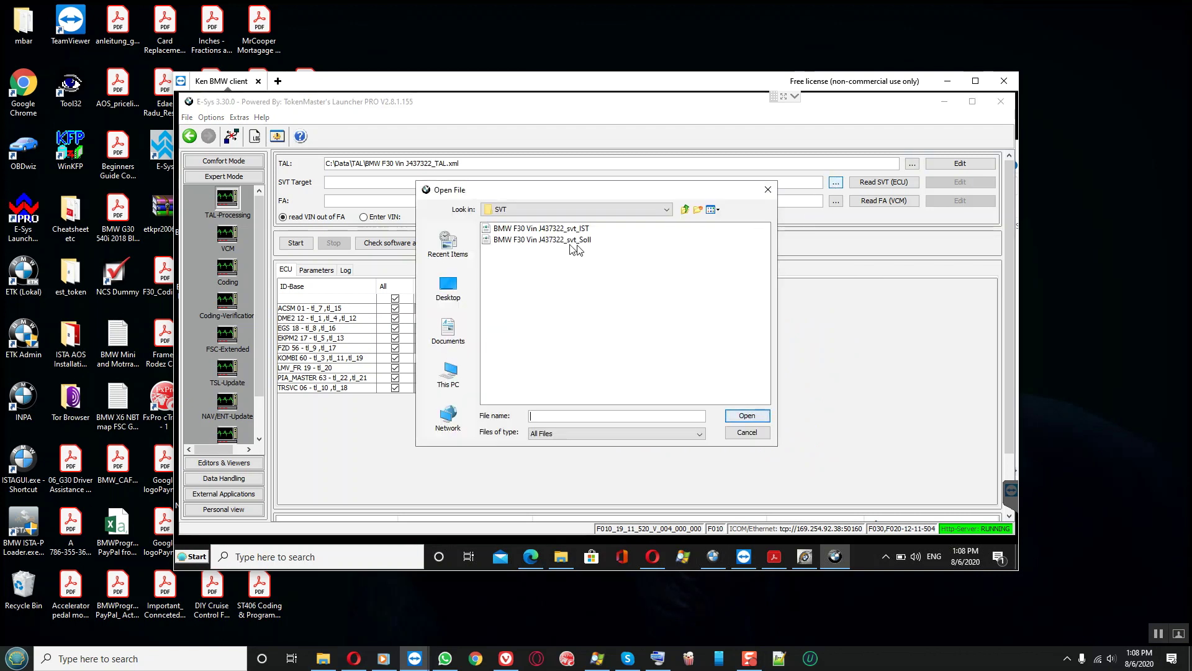
pyautogui.click(575, 239)
pyautogui.click(745, 415)
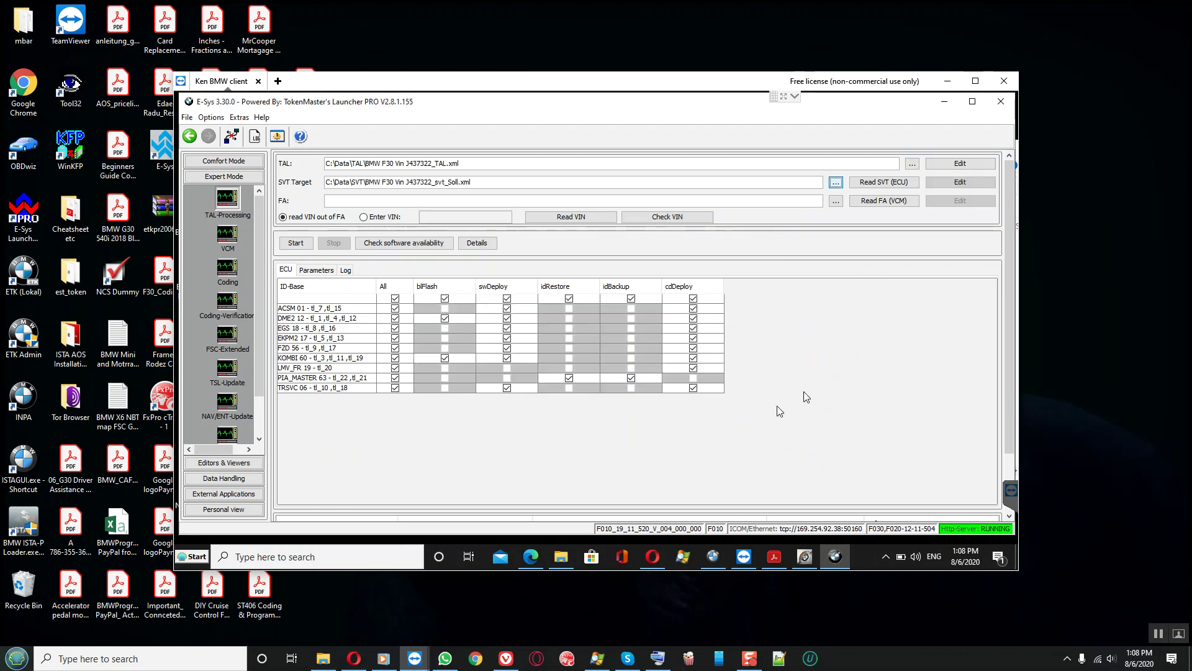
pyautogui.click(865, 203)
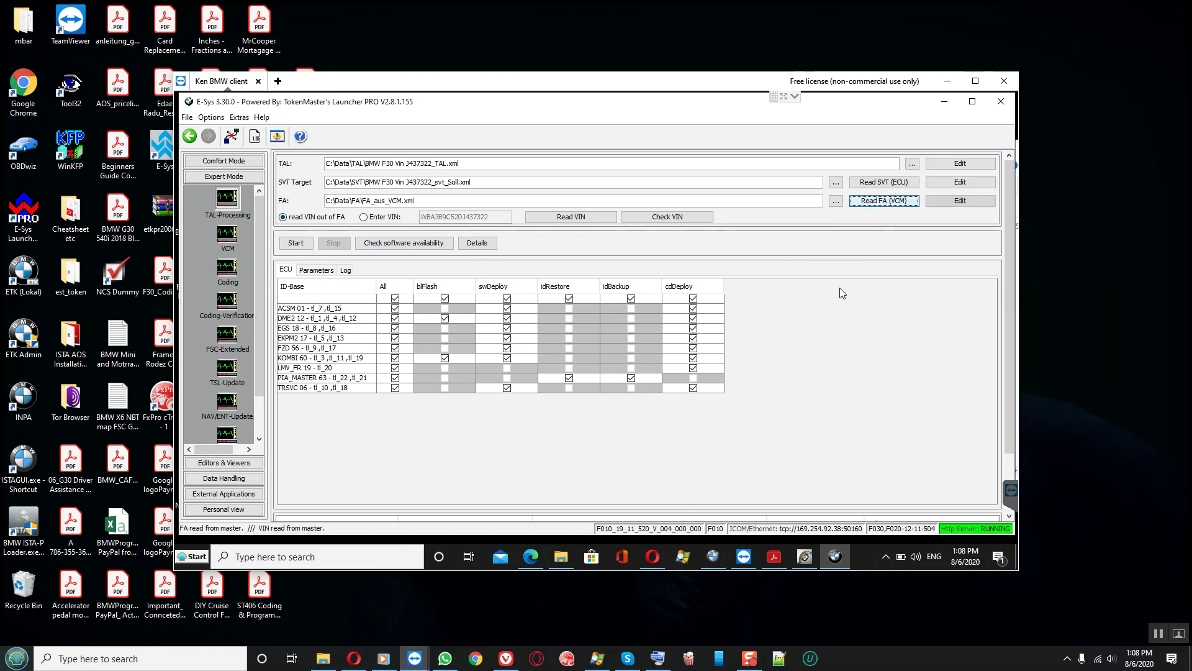
# - Limit the TAL to TRSVC 06, confirm software availability, and start execution
pyautogui.click(394, 299)
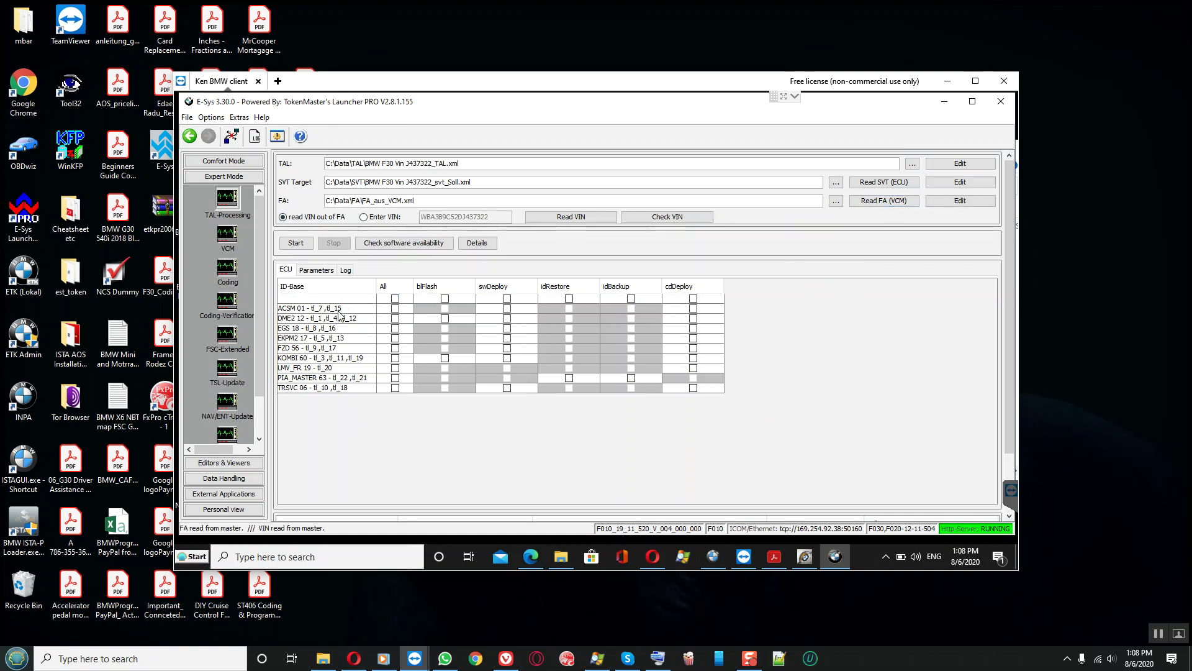
pyautogui.click(395, 387)
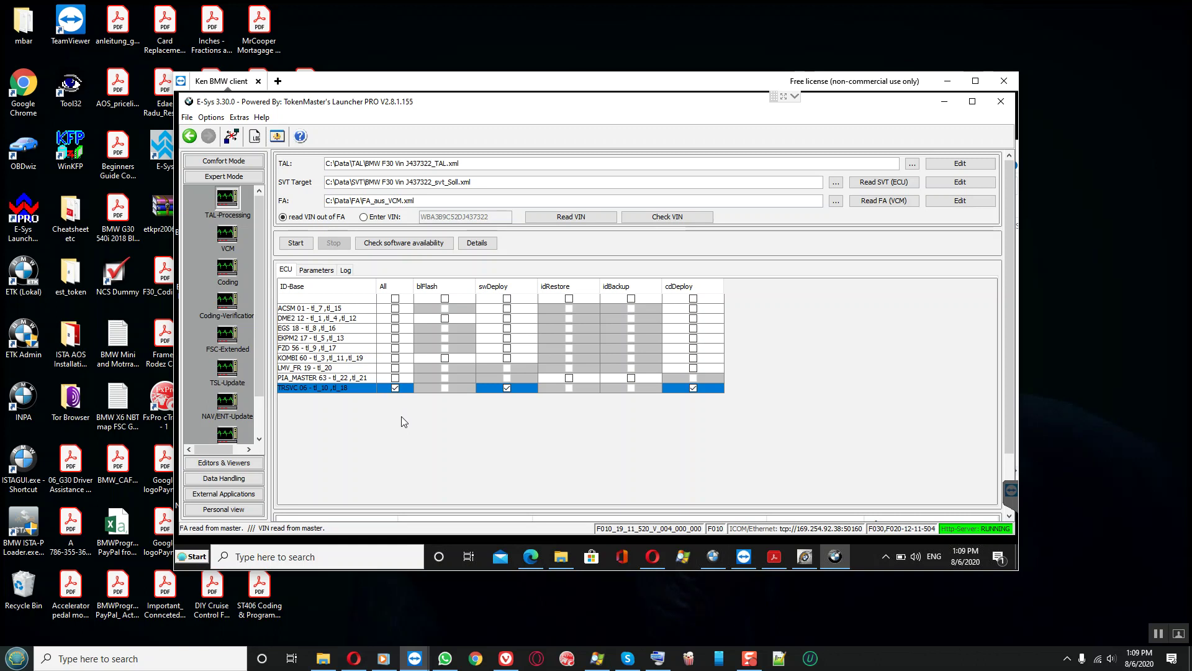
pyautogui.click(408, 245)
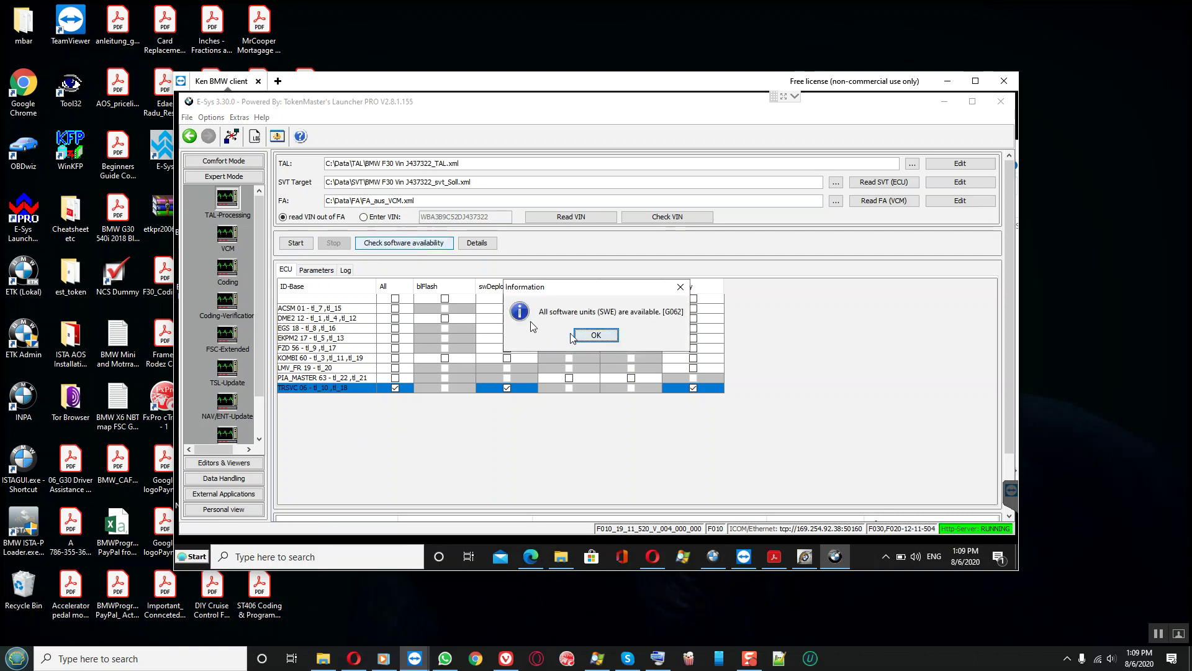
pyautogui.click(595, 335)
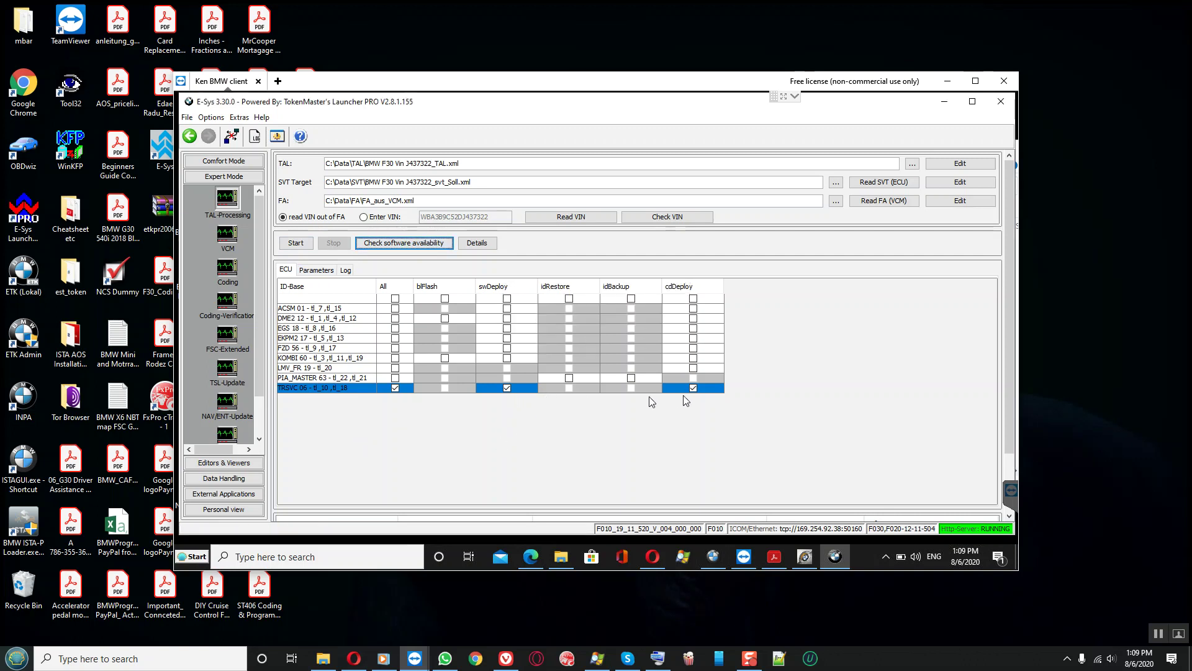
pyautogui.click(295, 242)
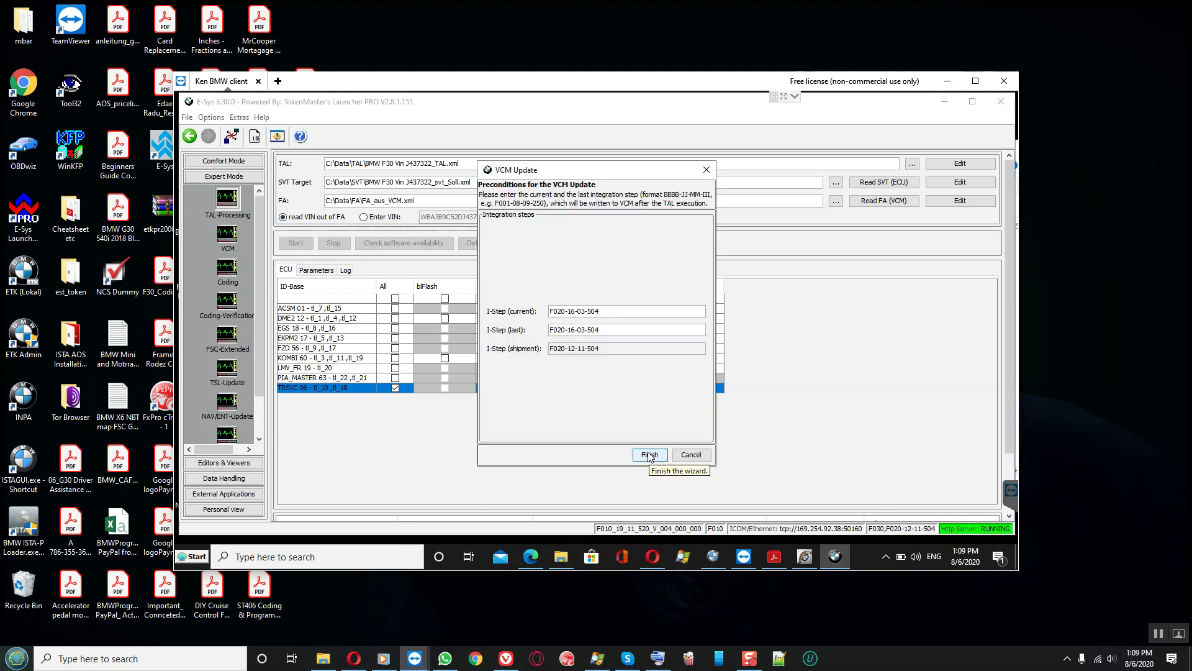
pyautogui.click(649, 455)
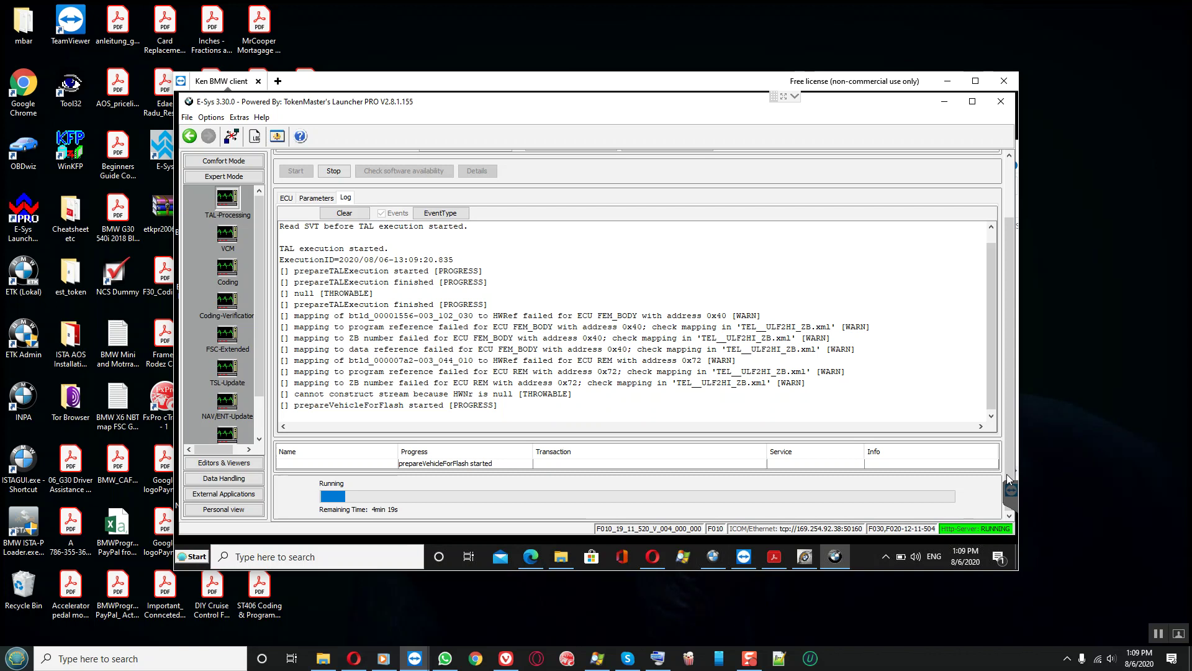
pyautogui.moveTo(605, 439); pyautogui.dragTo(603, 416)
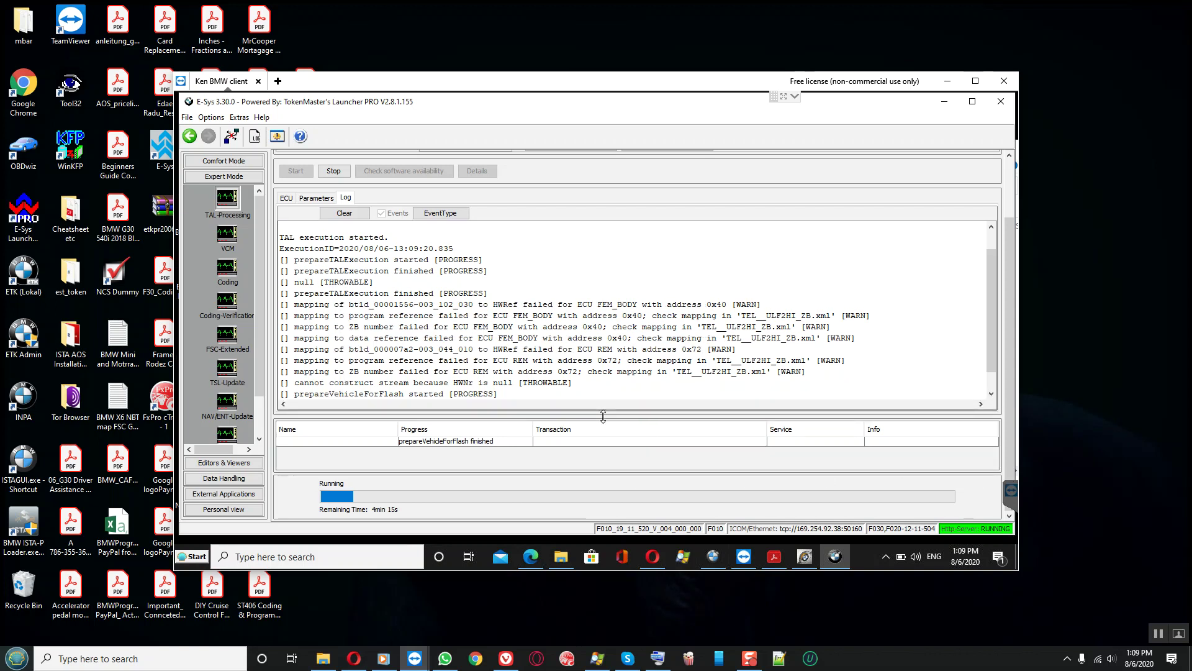
pyautogui.click(992, 384)
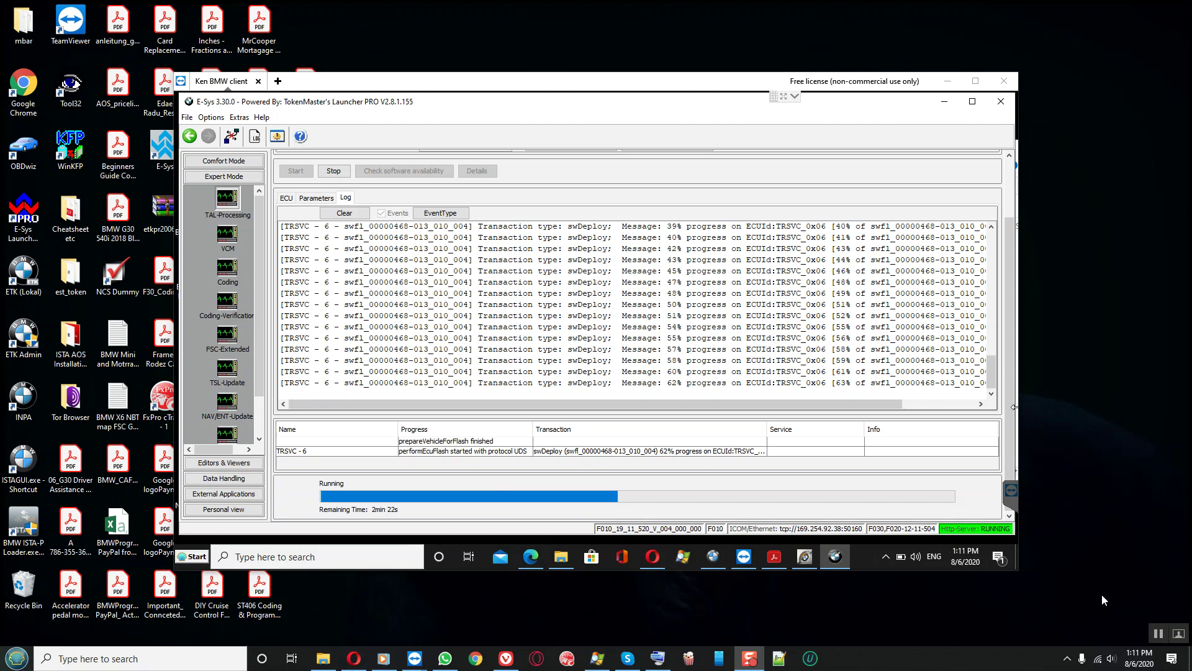
# - Glance at the laptop battery level while the TAL run ends with AbortedByError after 4min 15s
pyautogui.click(901, 556)
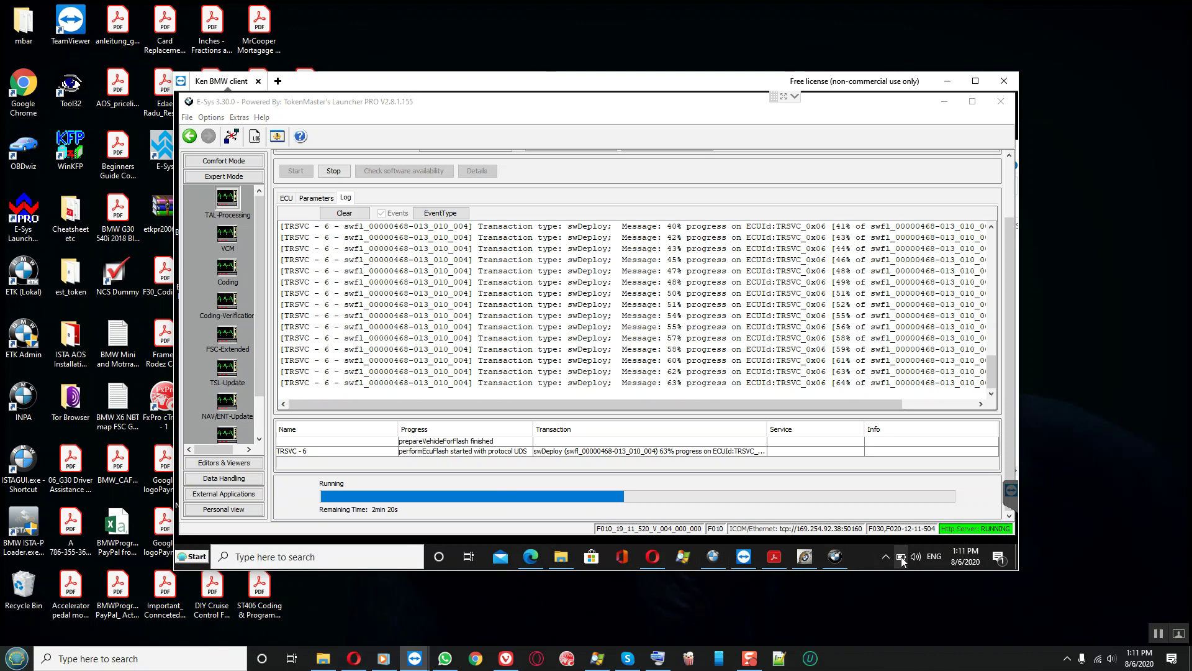
pyautogui.click(900, 556)
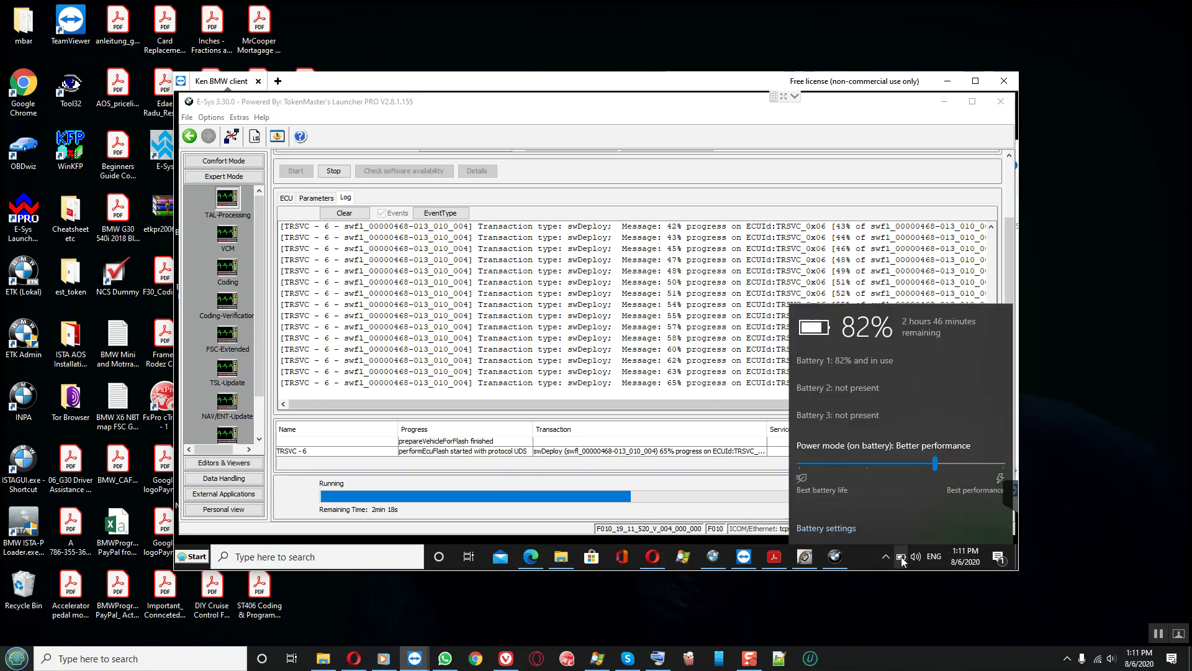
pyautogui.click(901, 556)
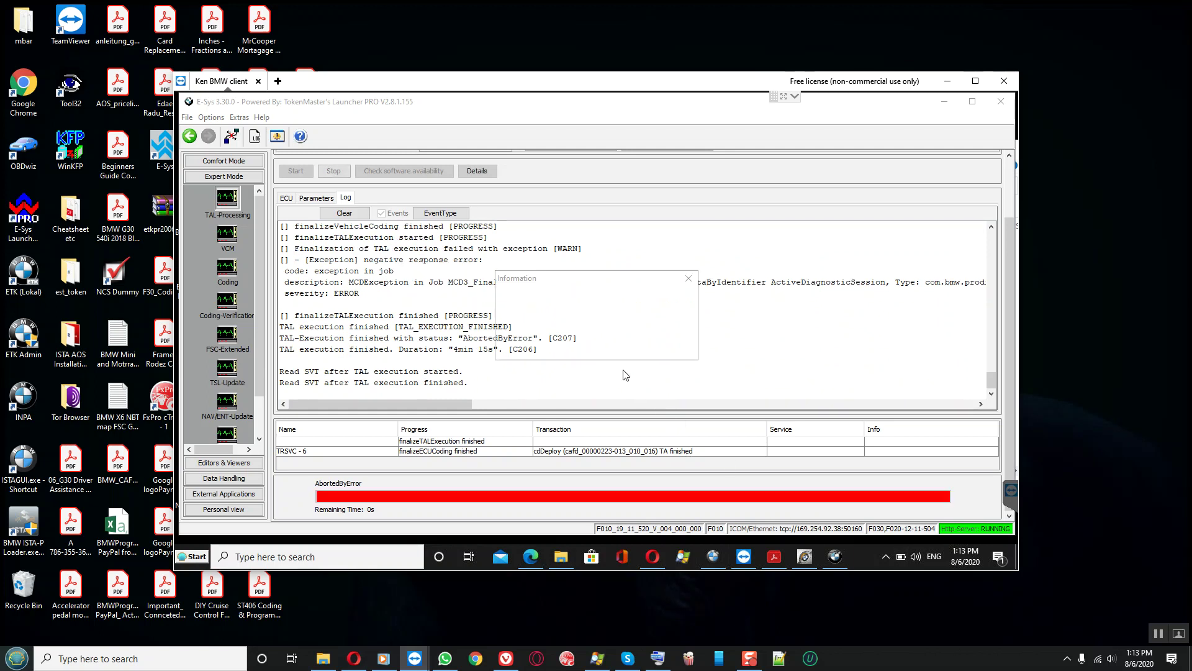
# - Dismiss the execution error and clear the TAL-Processing log
pyautogui.click(600, 345)
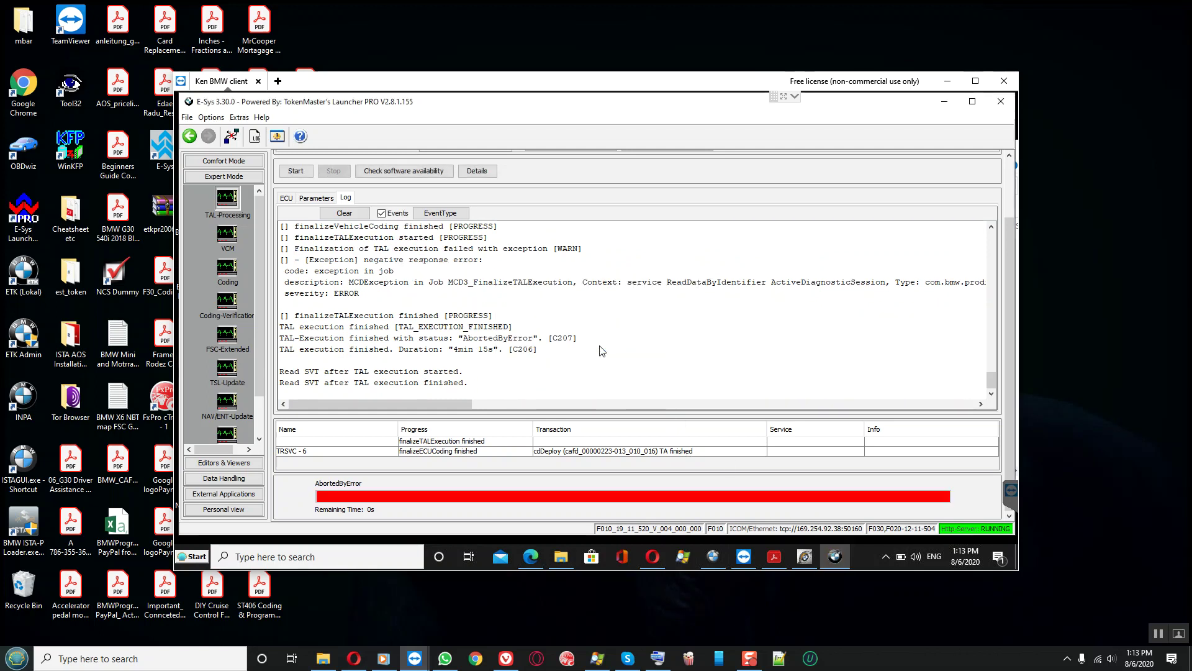
pyautogui.scroll(2, 598, 351)
pyautogui.scroll(1, 598, 351)
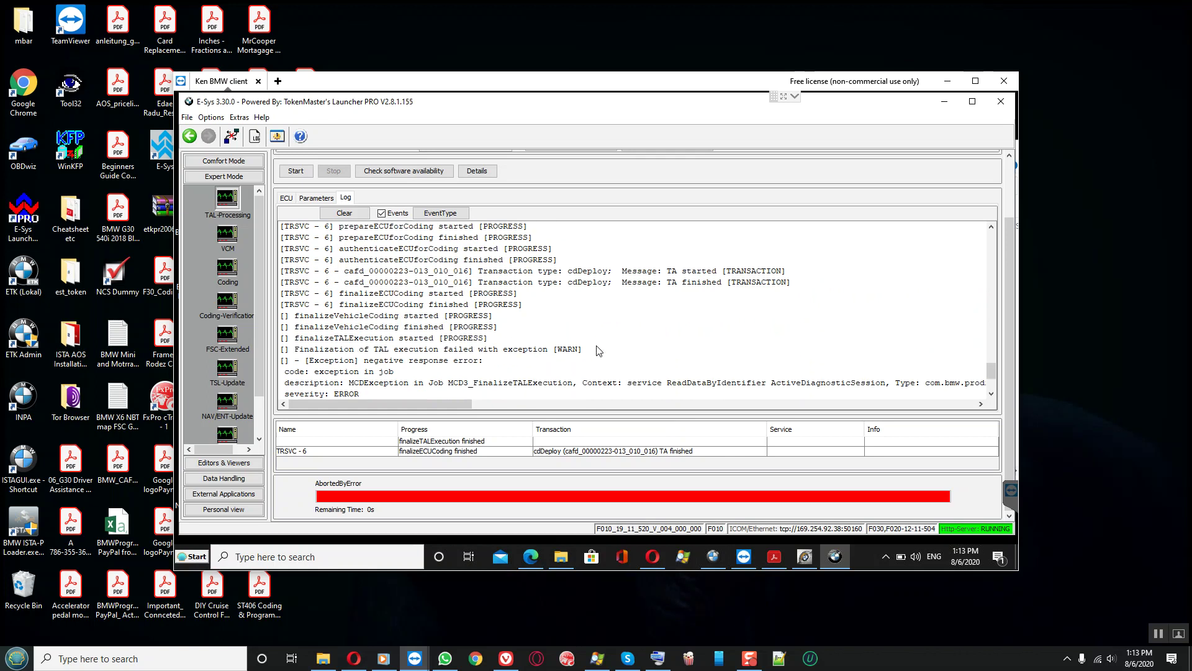
pyautogui.scroll(5, 598, 351)
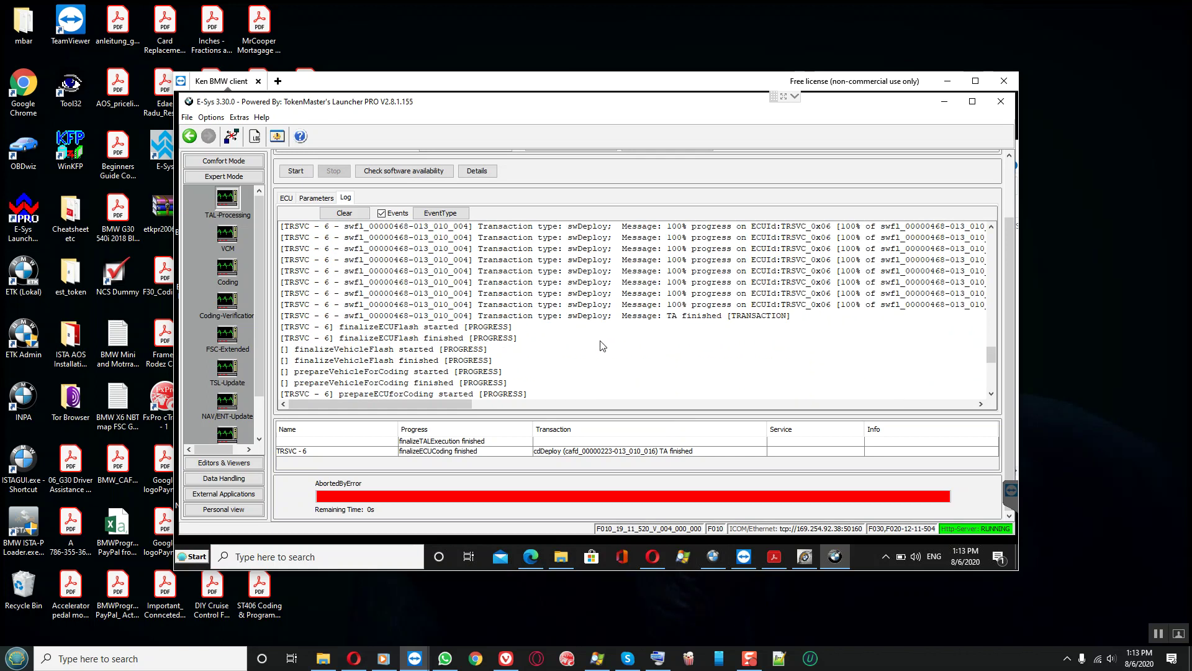
pyautogui.hotkey('ctrl', 'a')
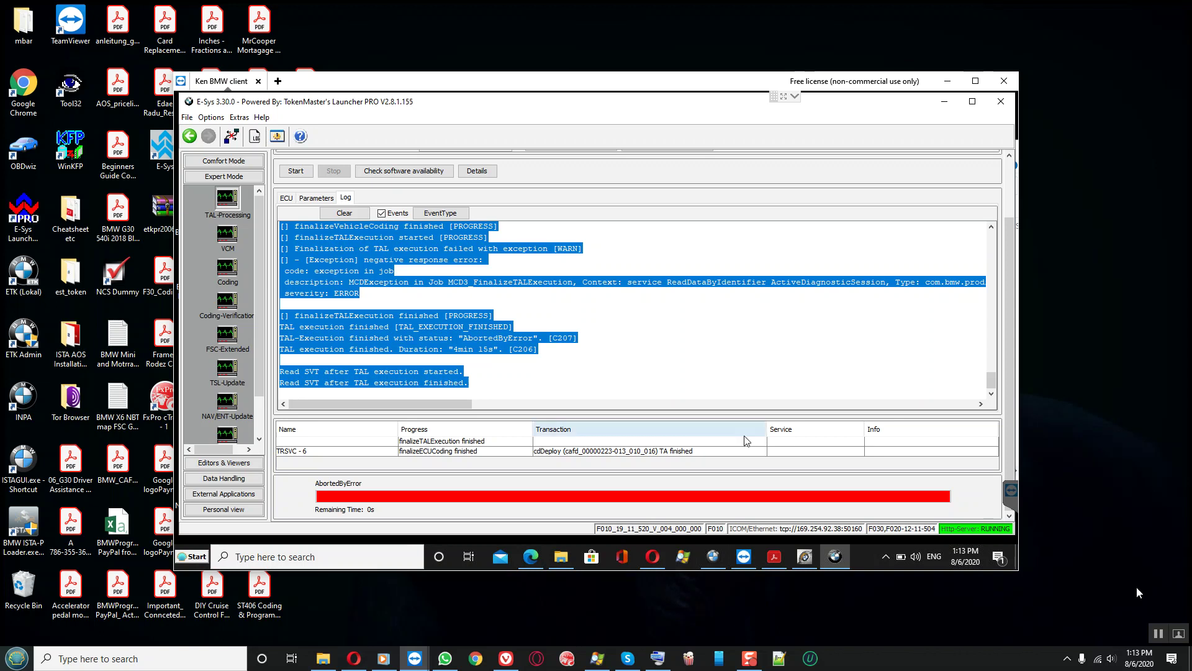
pyautogui.click(301, 357)
pyautogui.click(345, 213)
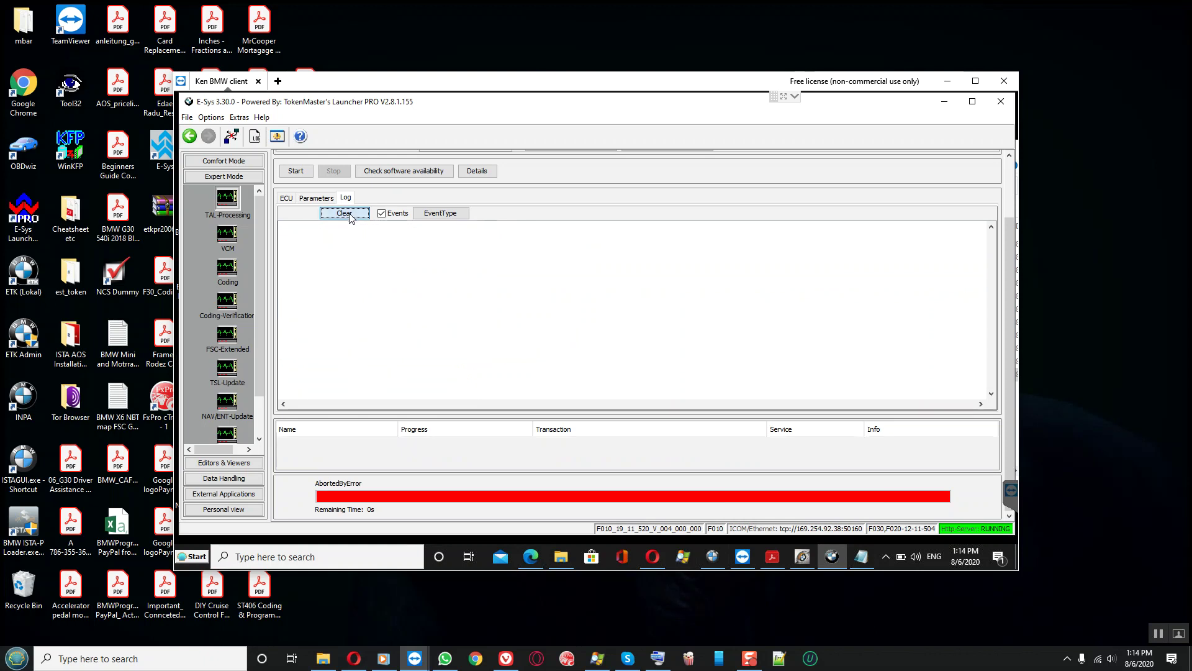
# - Tick All for LMV_FR 19 in the ECU table for cdDeploy
pyautogui.click(287, 198)
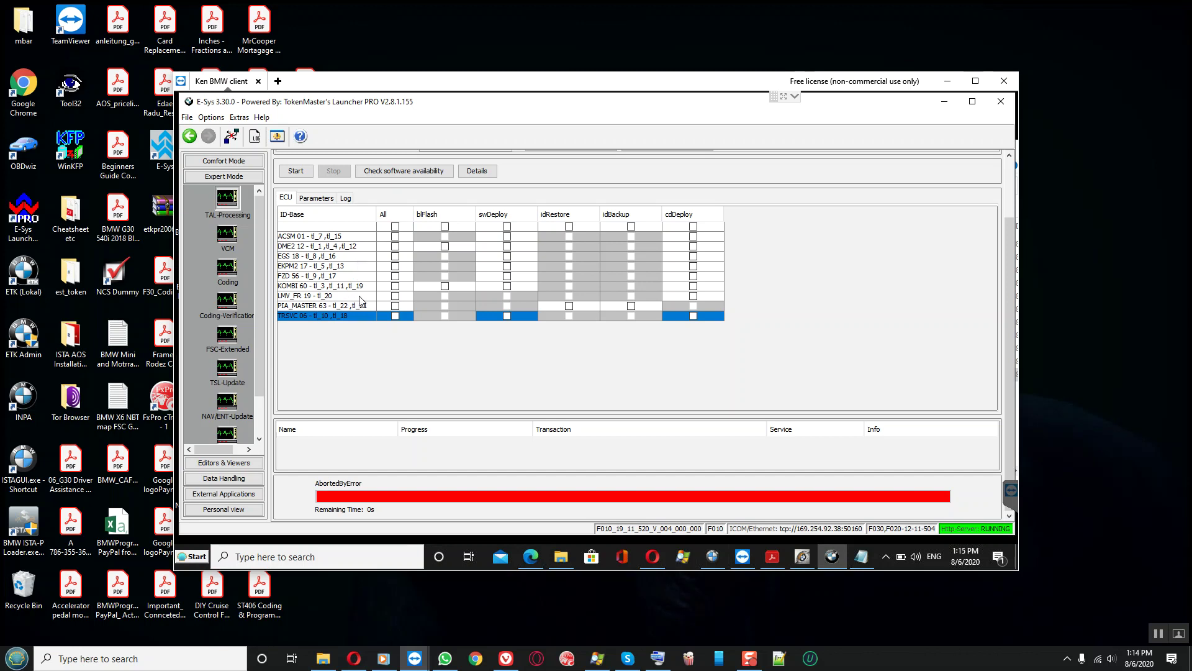
pyautogui.click(395, 298)
pyautogui.click(396, 296)
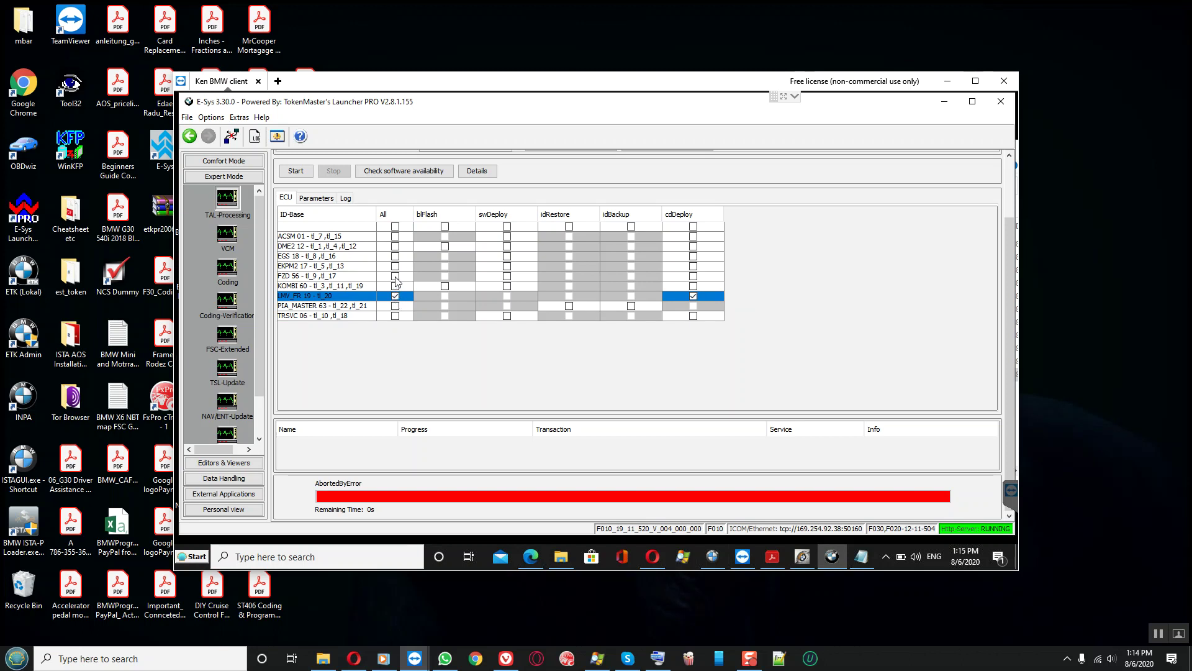
# - Tick FZD 56, EKPM2 17 and LMV_FR 19, leaving ACSM 01, DME2 12, EGS 18, PIA_MASTER 63 unticked
pyautogui.click(395, 277)
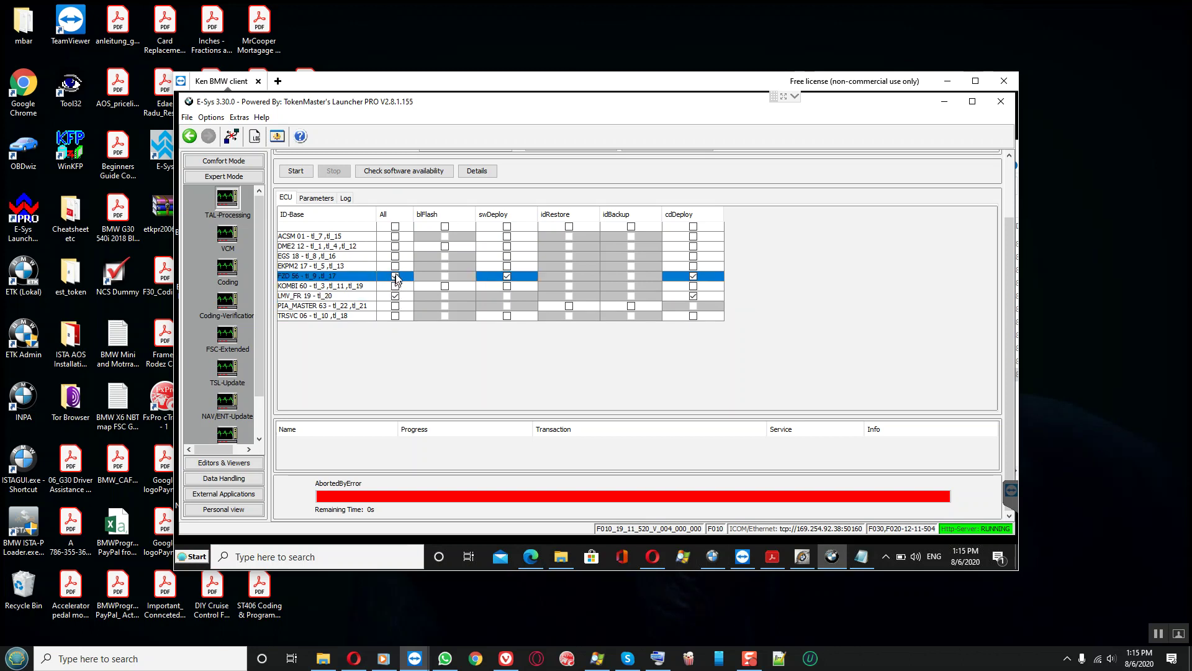
pyautogui.click(396, 267)
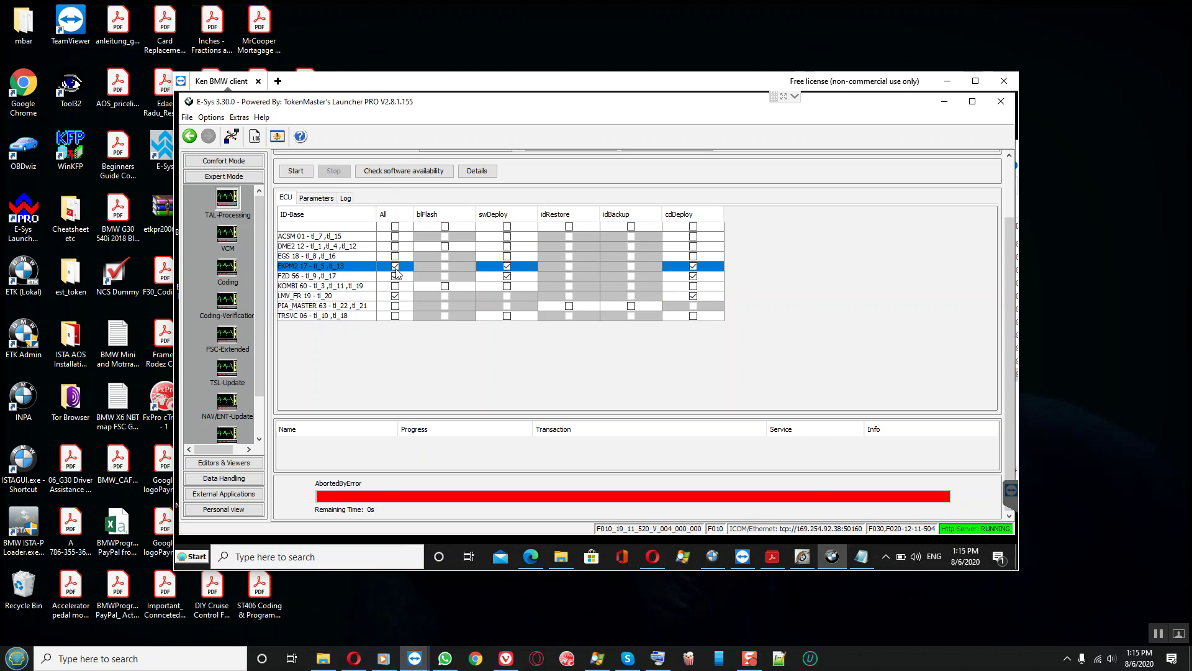
pyautogui.click(395, 236)
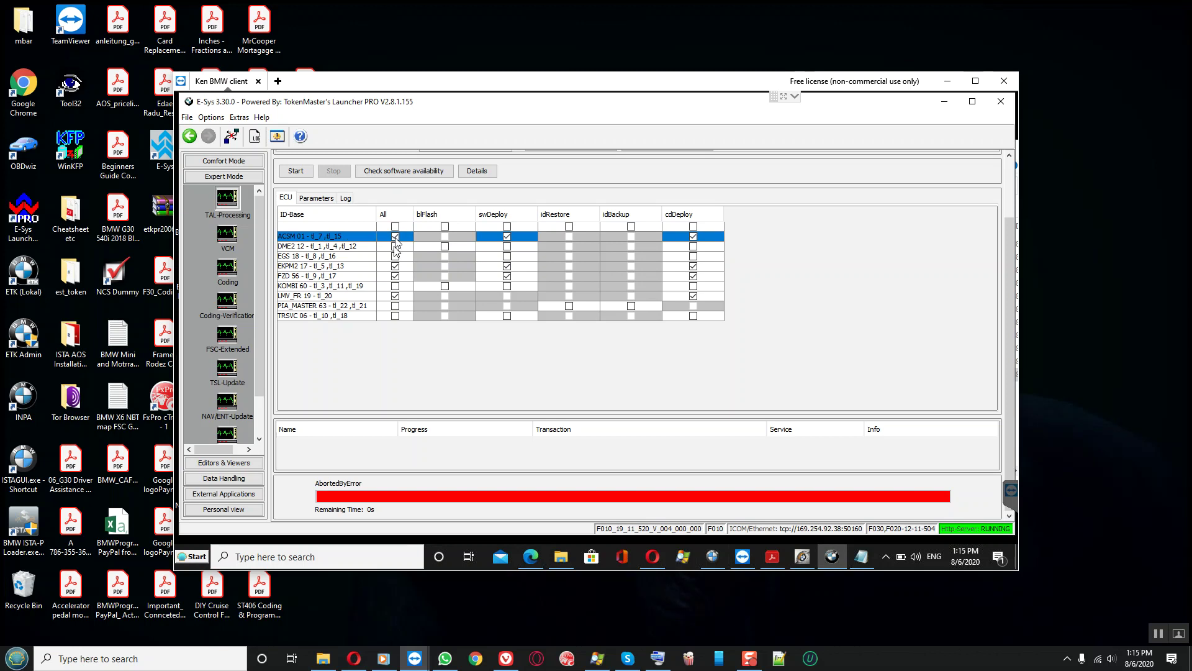
pyautogui.click(396, 246)
pyautogui.click(396, 256)
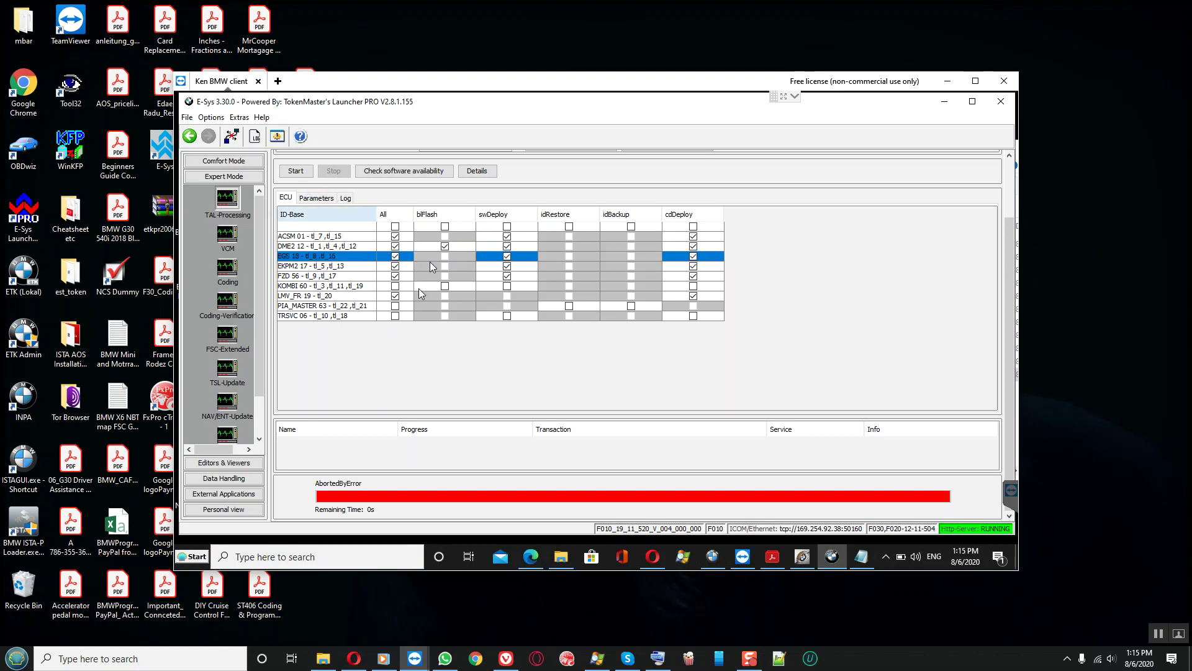
pyautogui.click(395, 256)
pyautogui.click(396, 237)
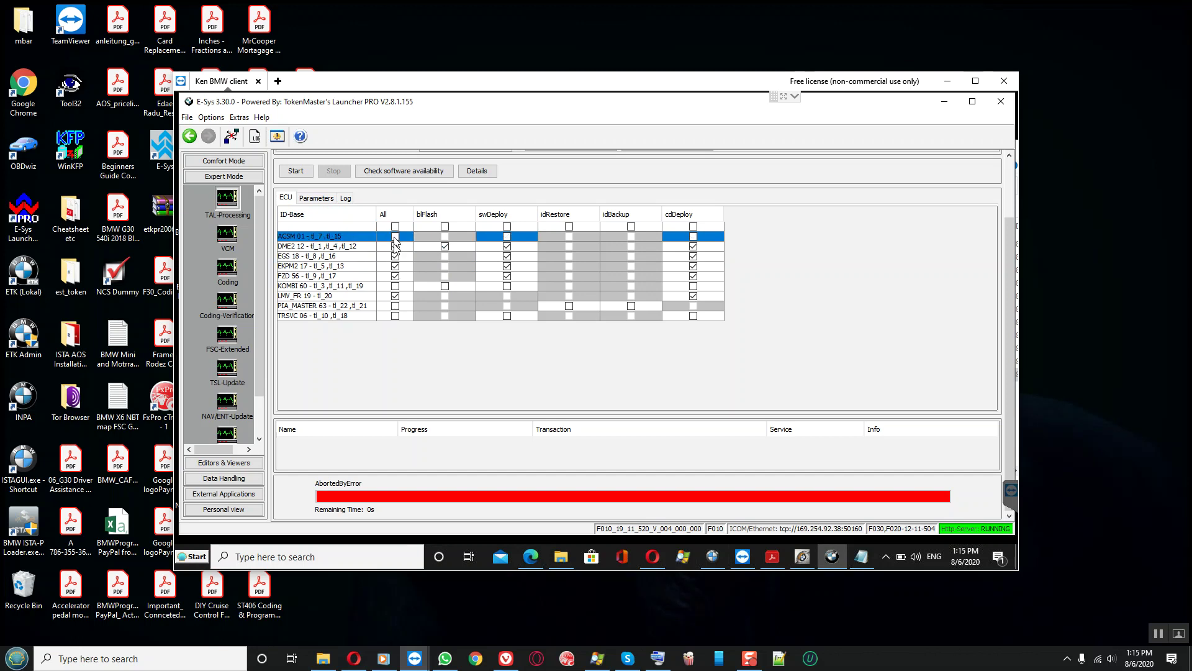
pyautogui.click(396, 248)
pyautogui.click(396, 253)
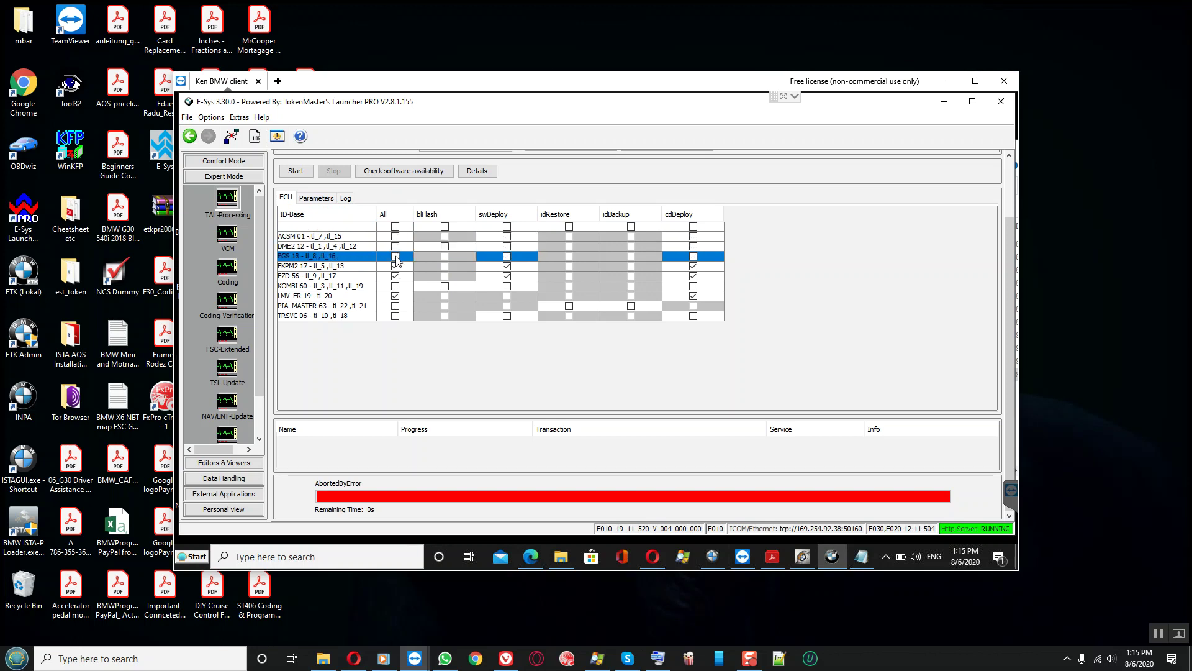
pyautogui.click(398, 296)
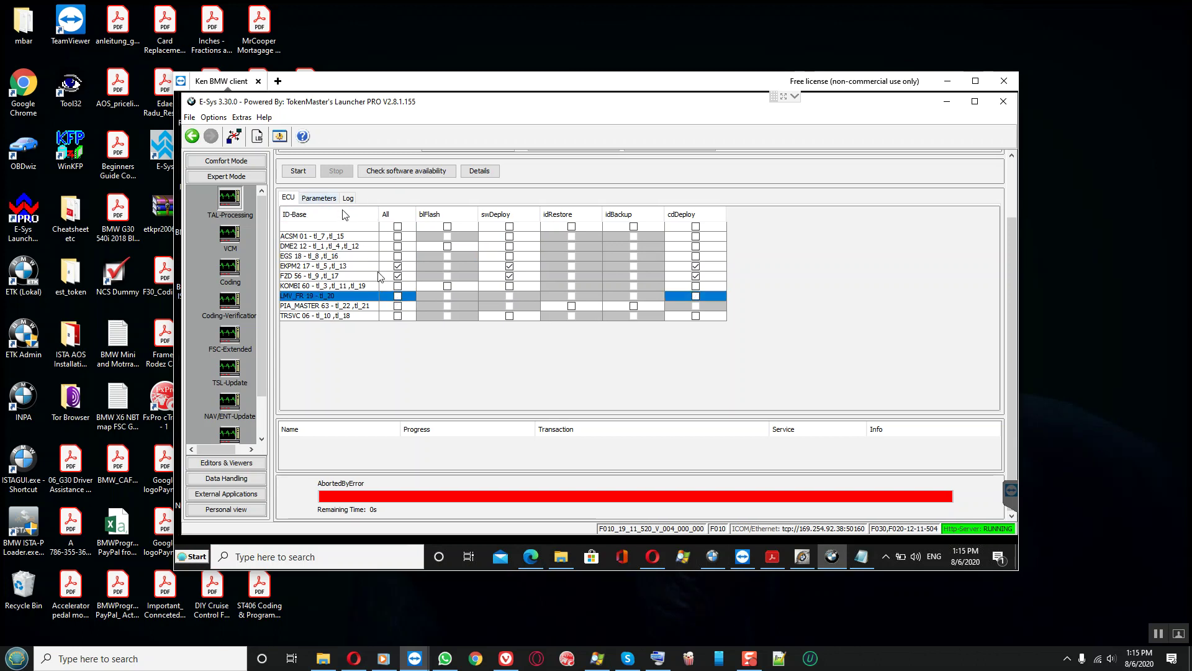
pyautogui.click(396, 306)
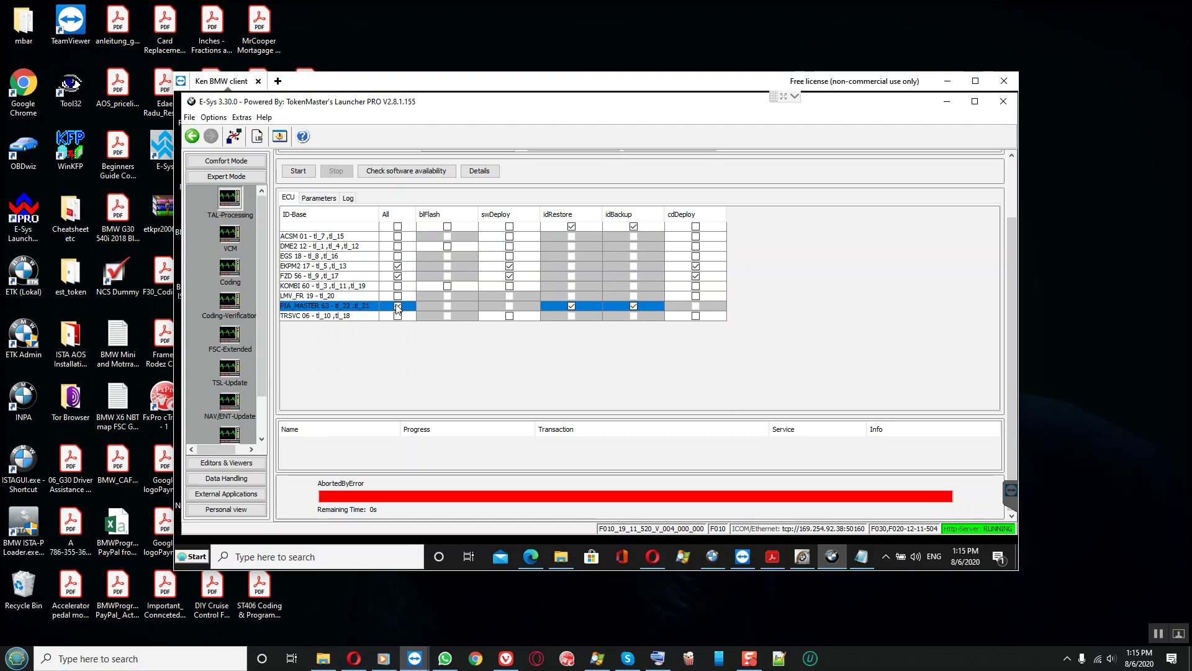
pyautogui.click(398, 296)
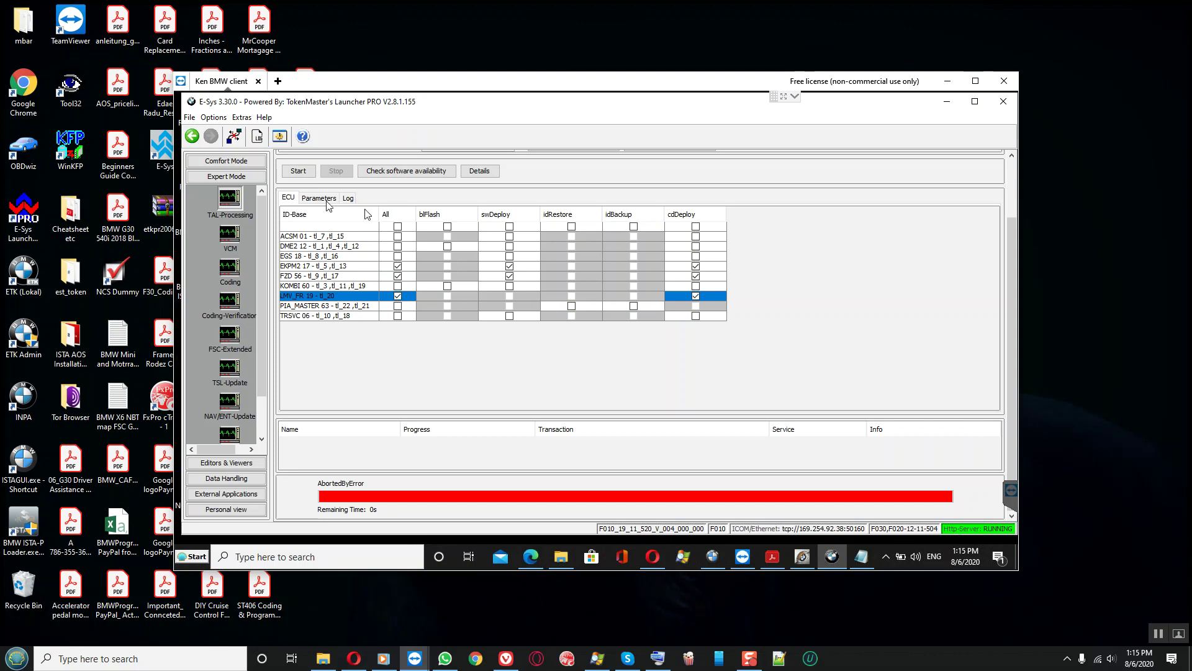
# - Start the TAL, accept the I-Step values, and let EKPM2 and FZD deployments run
pyautogui.click(299, 172)
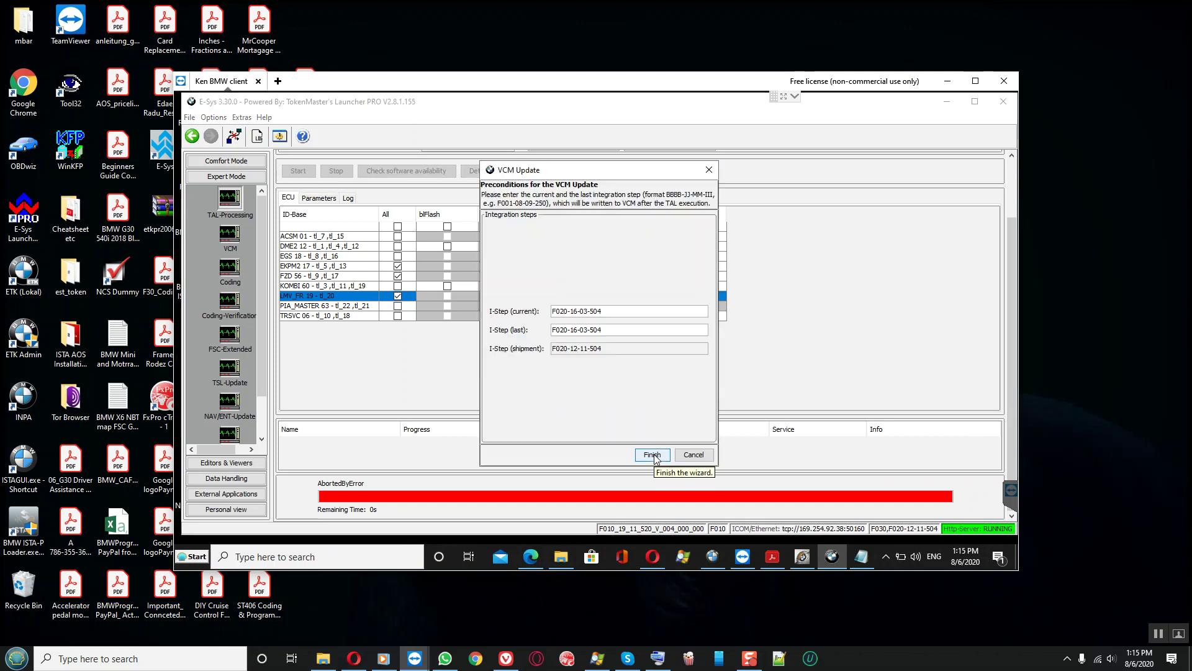
pyautogui.click(652, 455)
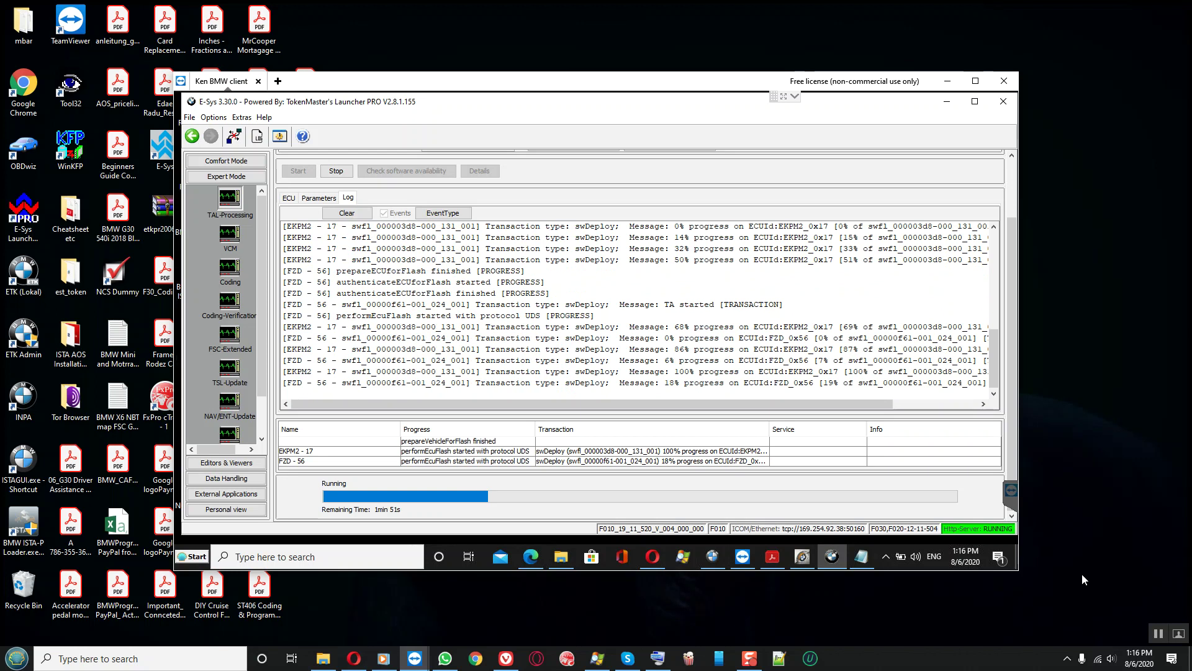
pyautogui.click(1160, 634)
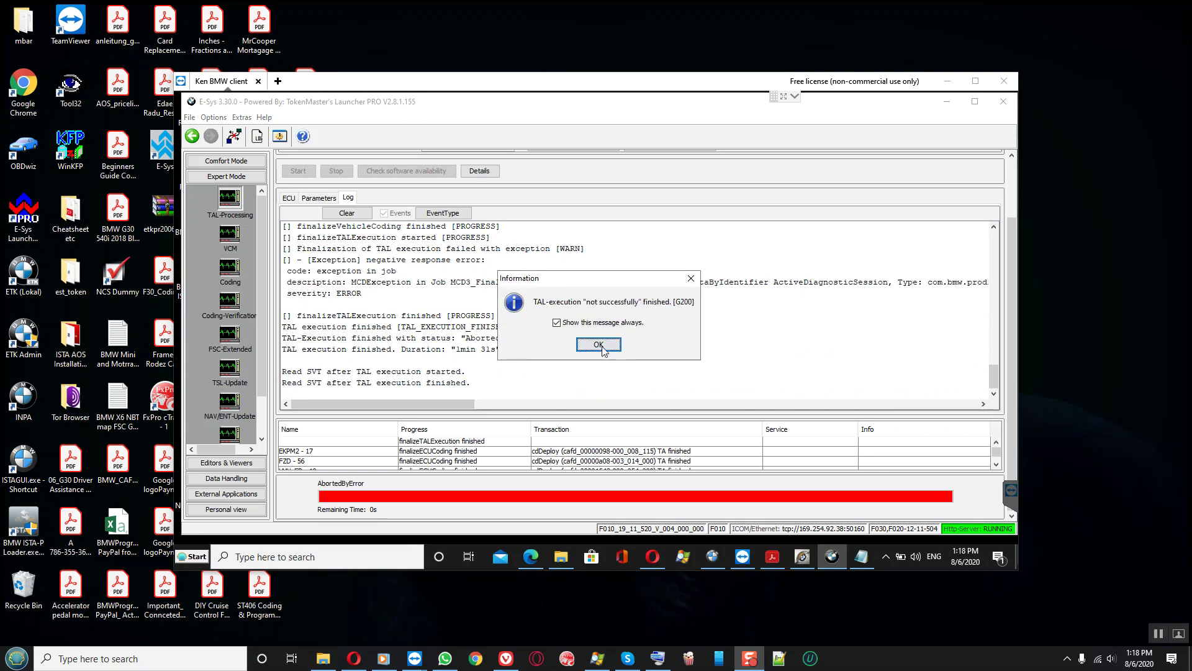
# - Dismiss the not-successfully-finished notice and select the entire TAL execution log
pyautogui.click(600, 348)
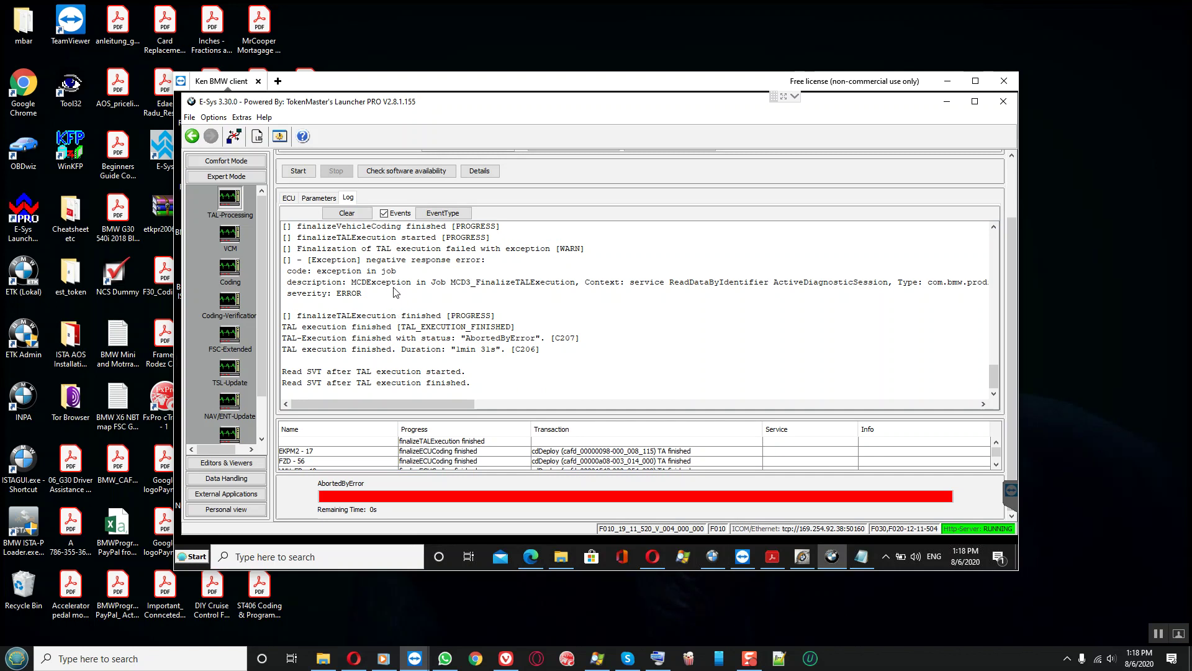
pyautogui.scroll(4, 435, 287)
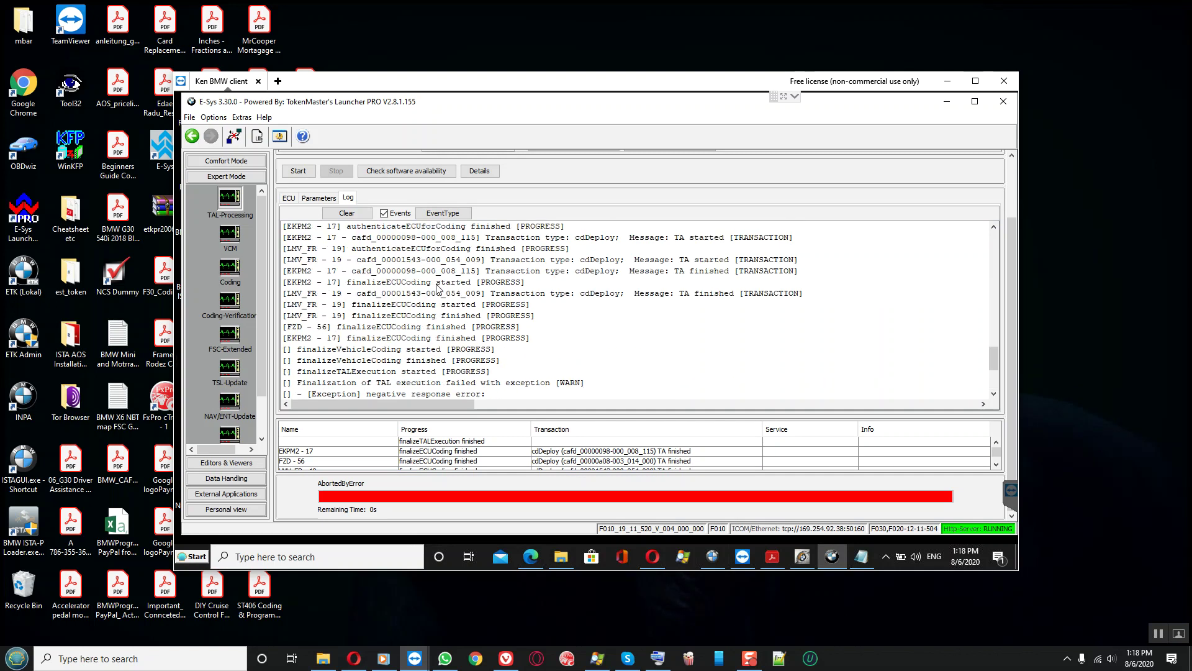
pyautogui.hotkey('ctrl', 'a')
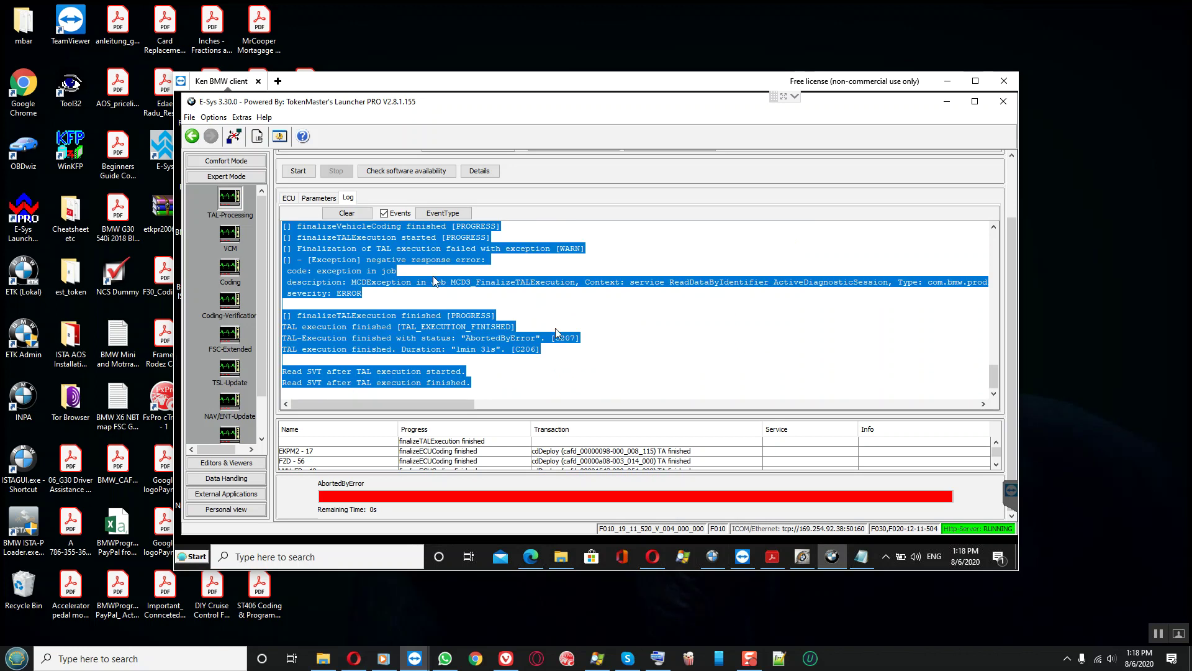
# - Append the log to the end of the 'tAL PROCESING FOR trsvc' Notepad file and save
pyautogui.click(862, 565)
pyautogui.scroll(-2, 482, 386)
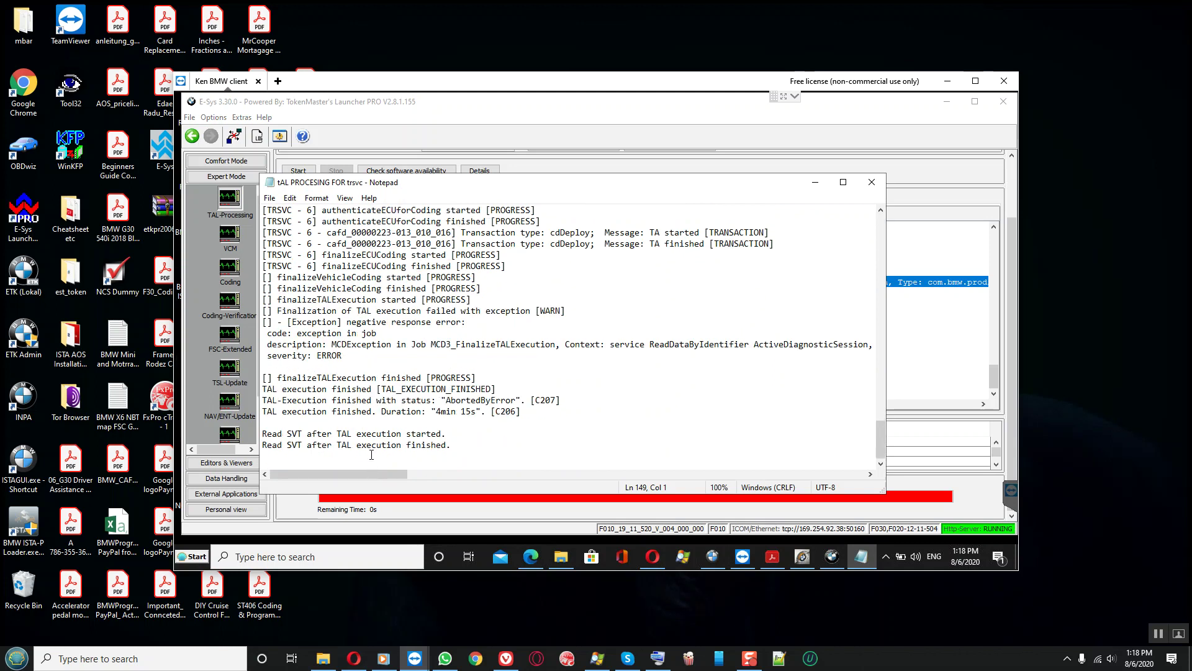
pyautogui.press('Return')
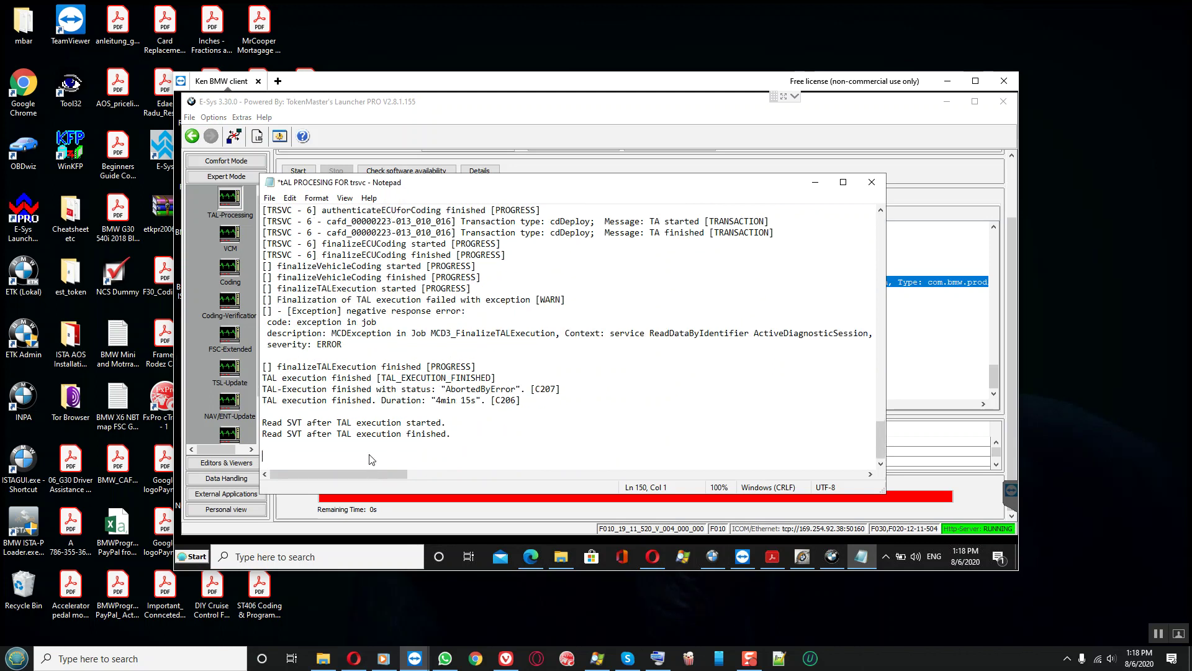
pyautogui.hotkey('ctrl', 'v')
pyautogui.hotkey('ctrl', 's')
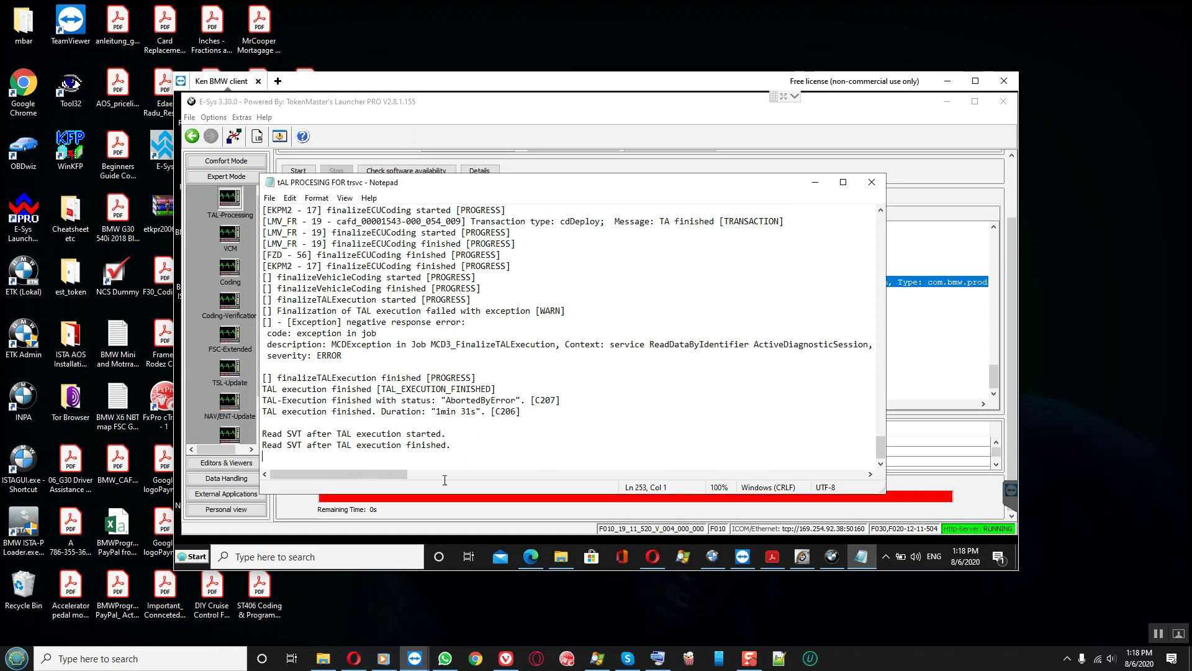
pyautogui.scroll(2, 435, 250)
# - Clear the log and tick only ACSM 01, unticking LMV_FR 19, FZD 56, EKPM2 17, EGS 18, DME2 12
pyautogui.click(324, 212)
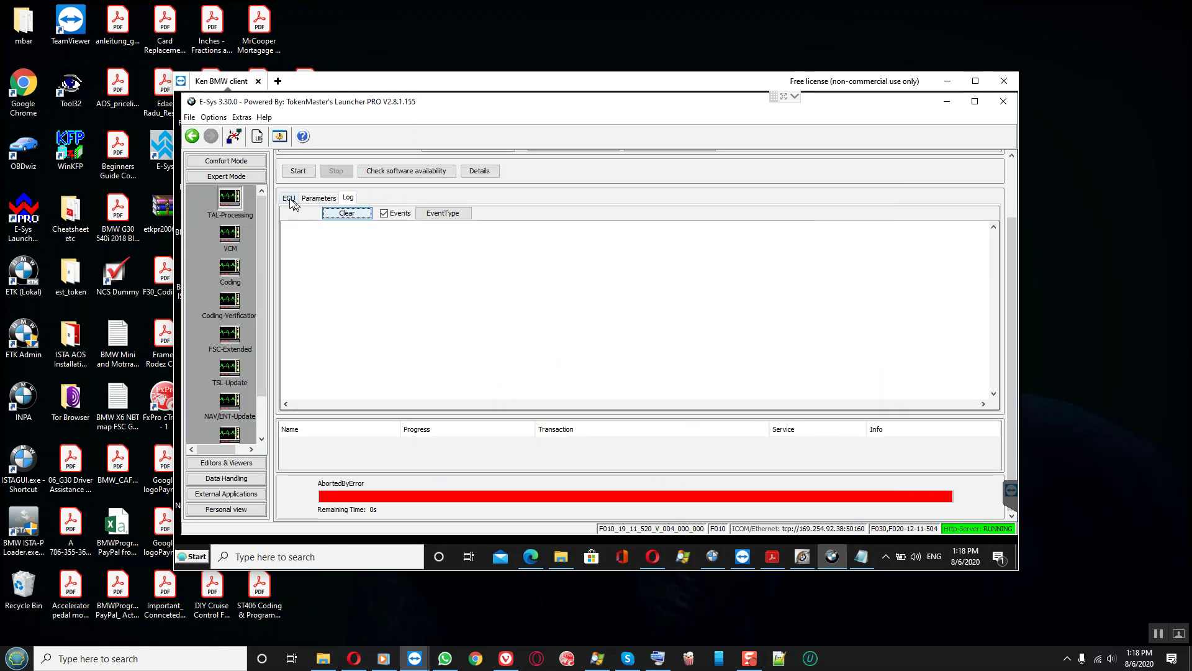
pyautogui.click(290, 198)
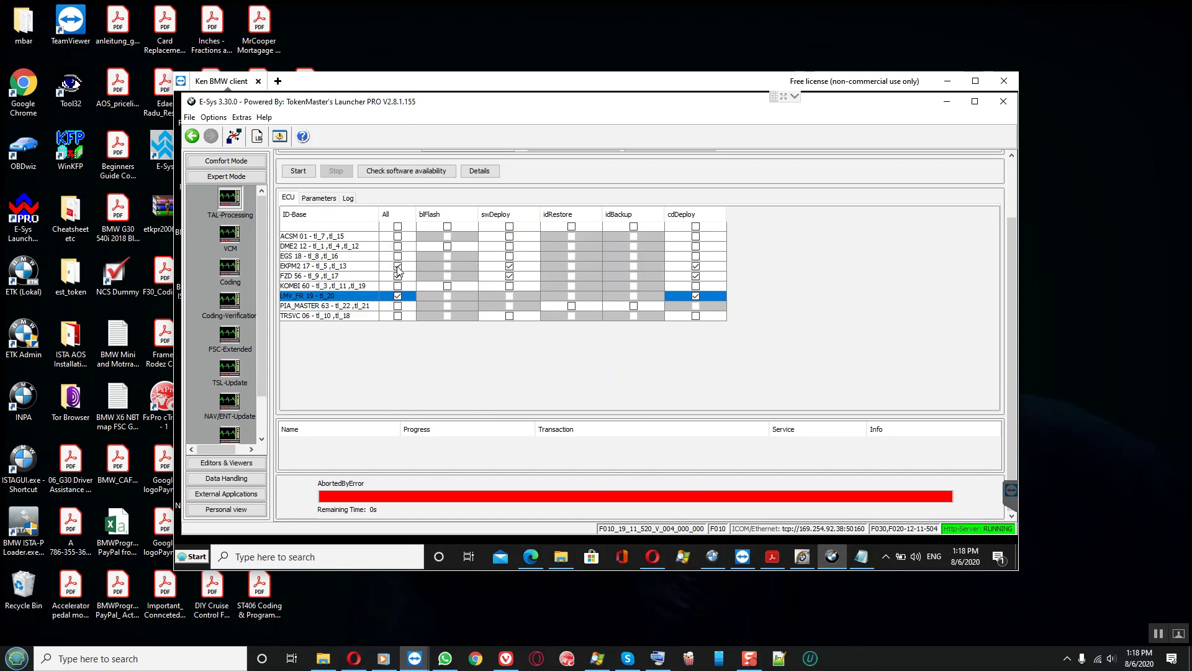
pyautogui.click(398, 296)
pyautogui.click(398, 276)
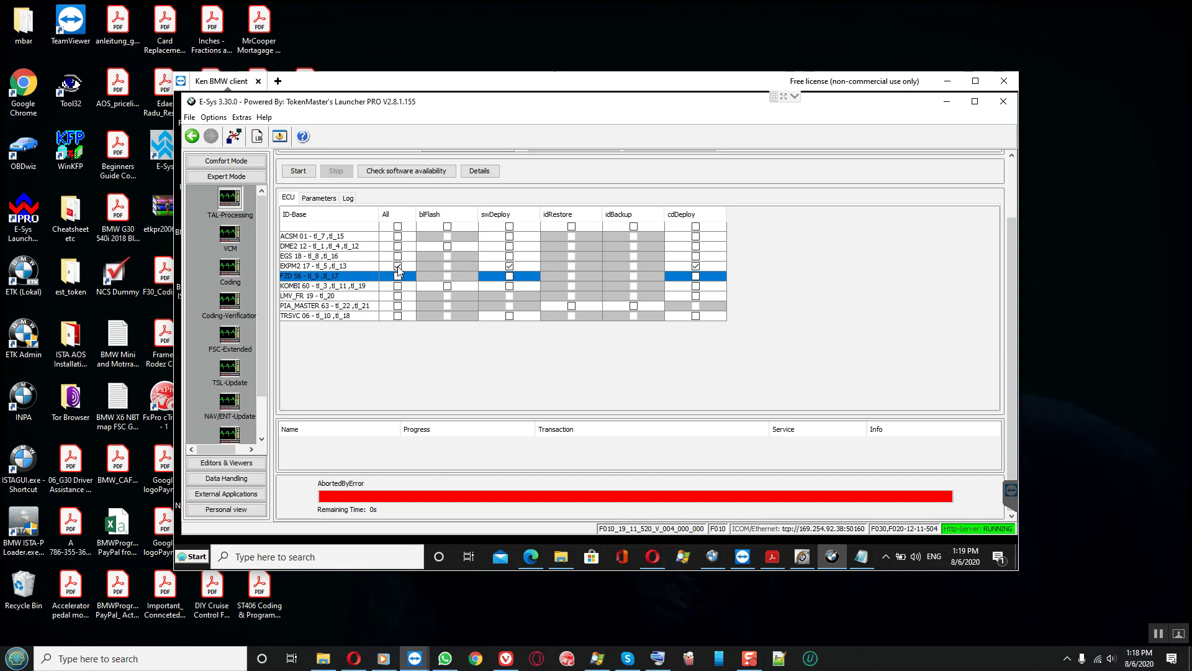
pyautogui.click(397, 266)
pyautogui.click(397, 257)
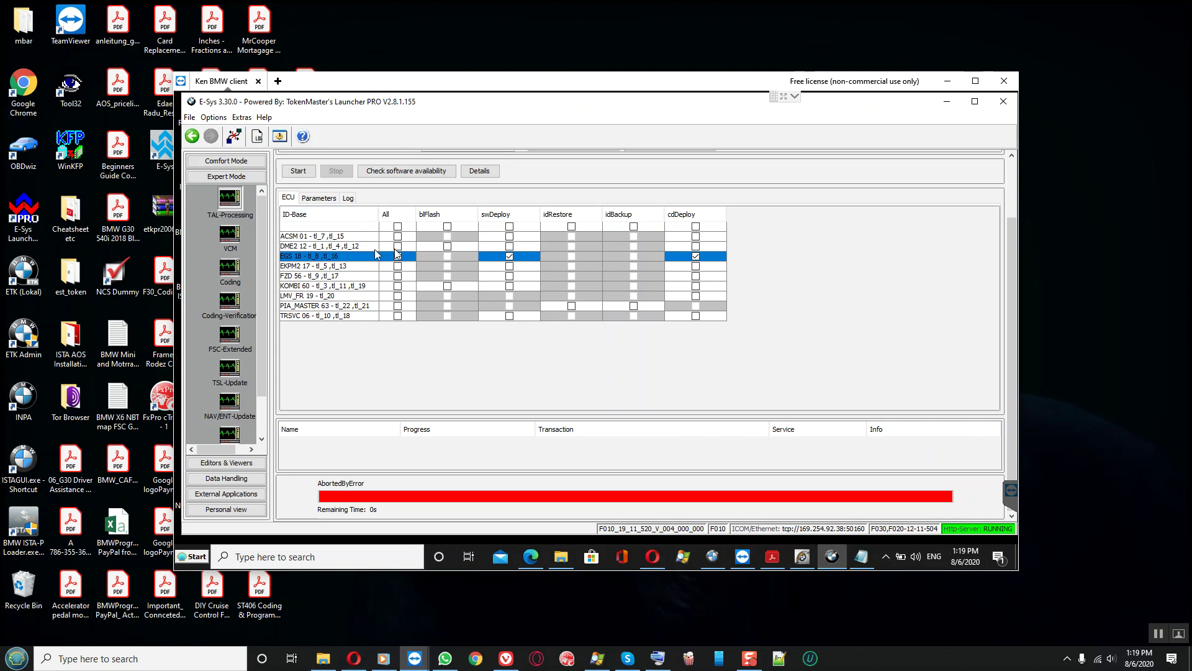
pyautogui.click(397, 246)
pyautogui.click(397, 236)
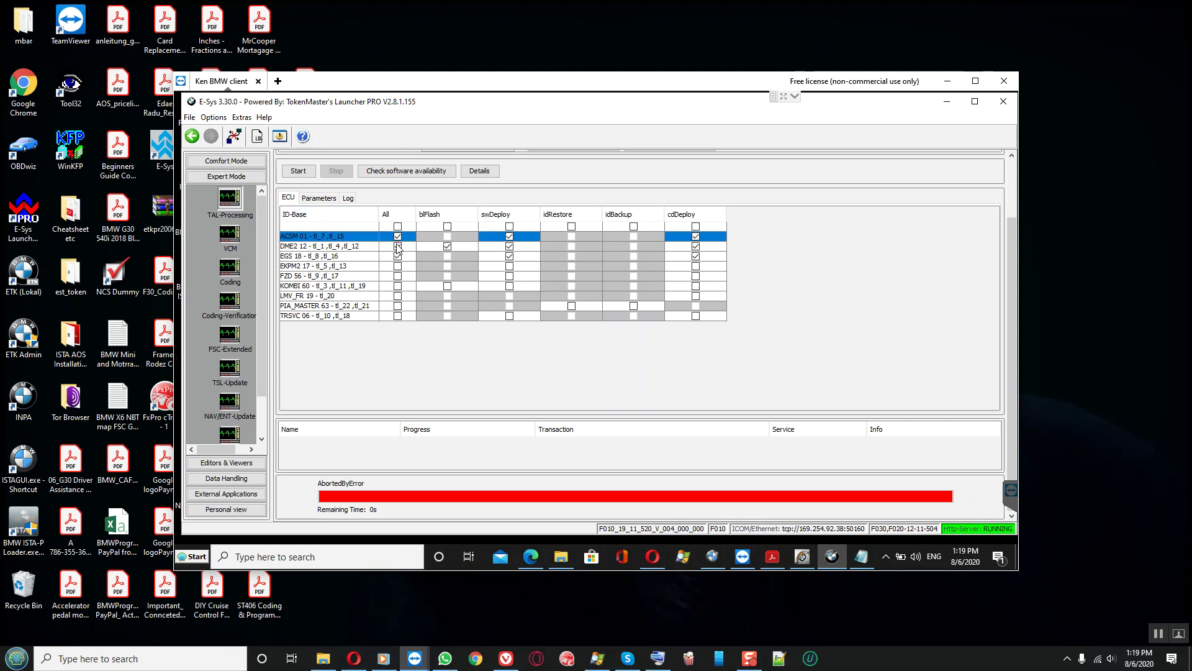
pyautogui.click(397, 247)
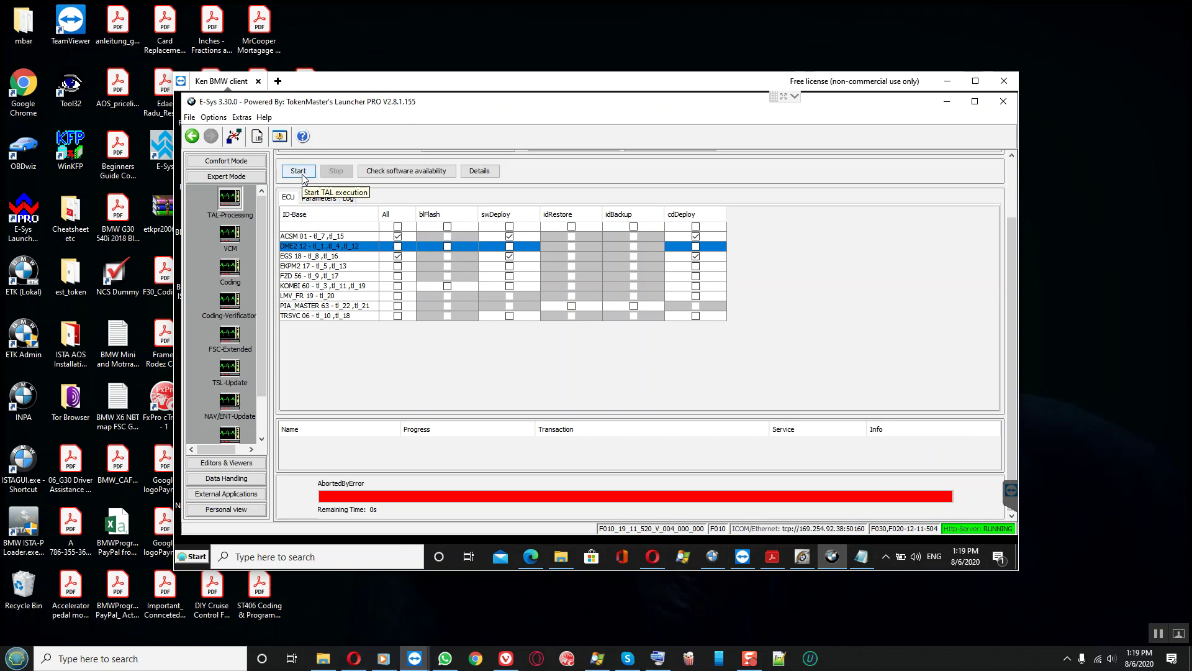
pyautogui.click(398, 256)
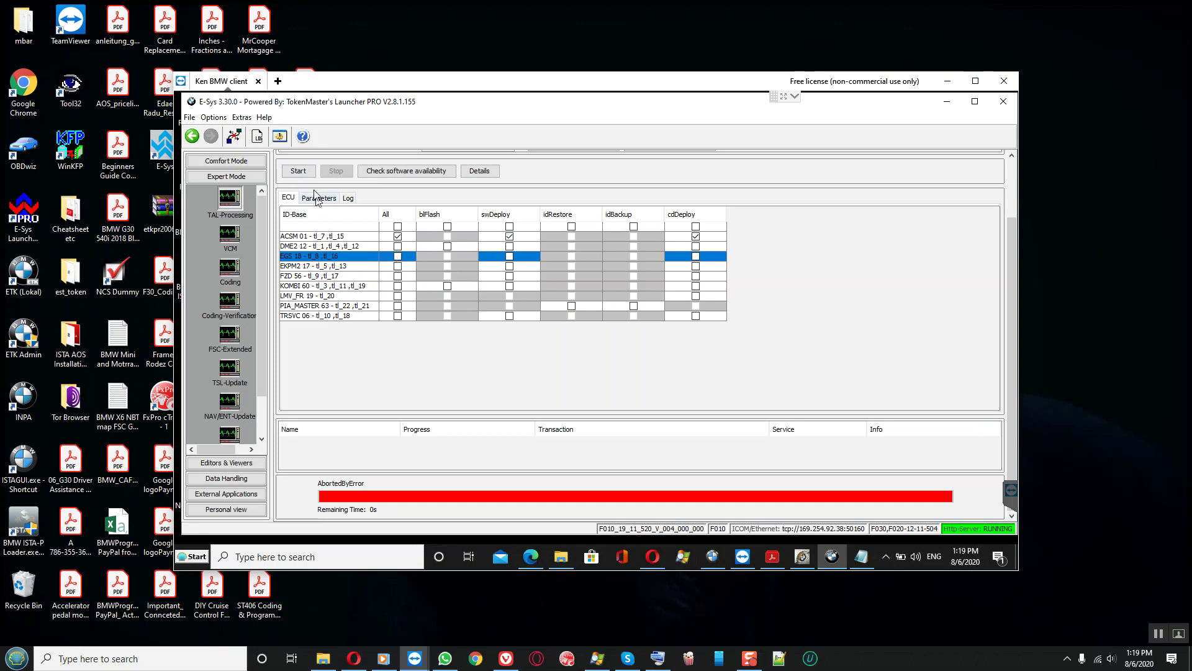
# - Start the ACSM-only TAL run, finishing the VCM Update dialog so flash preparation begins
pyautogui.click(298, 171)
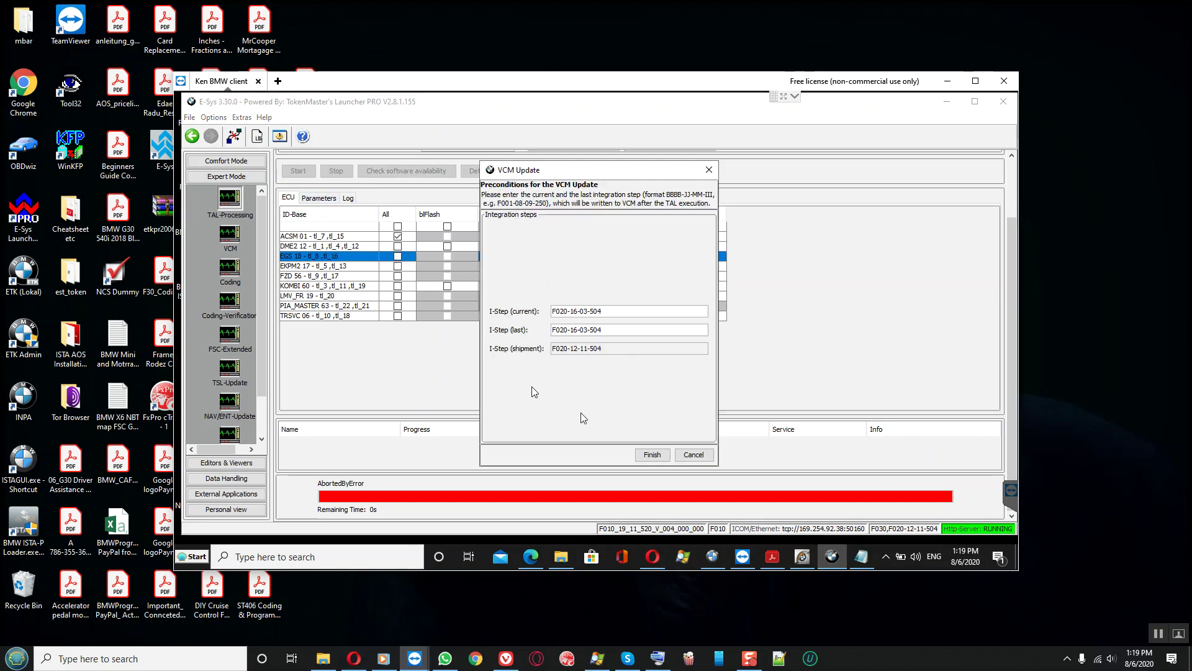
pyautogui.click(649, 455)
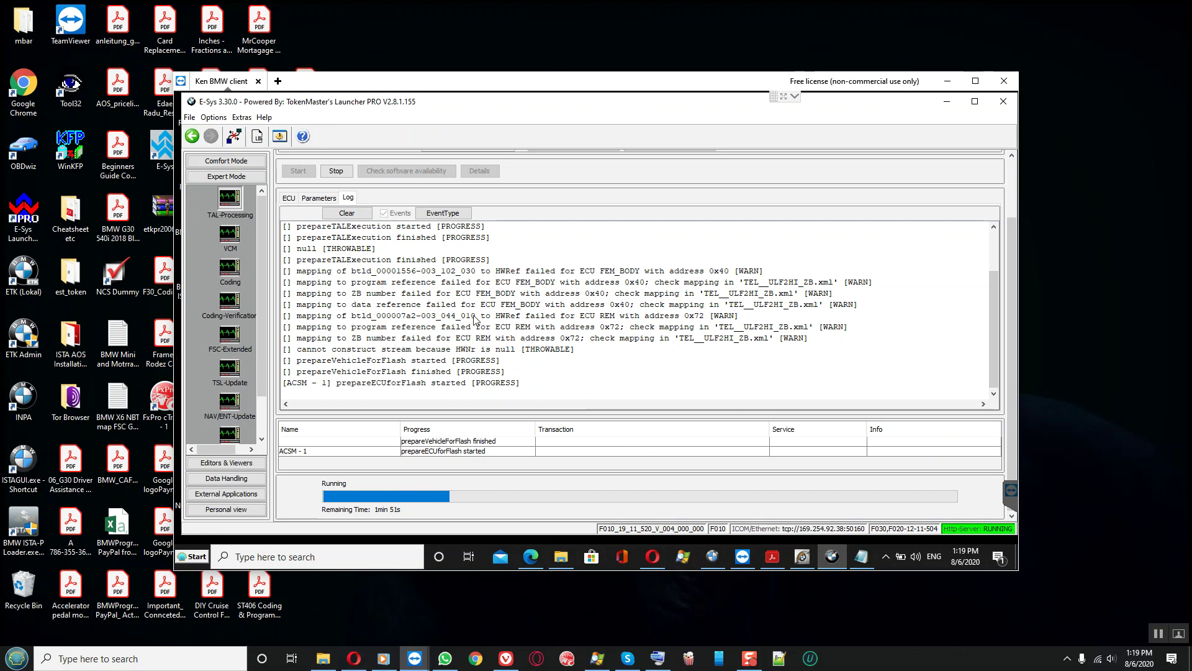
pyautogui.click(227, 162)
# - Open TAL-Calculating, select REM [72] and browse the SVT tree of modules
pyautogui.click(230, 184)
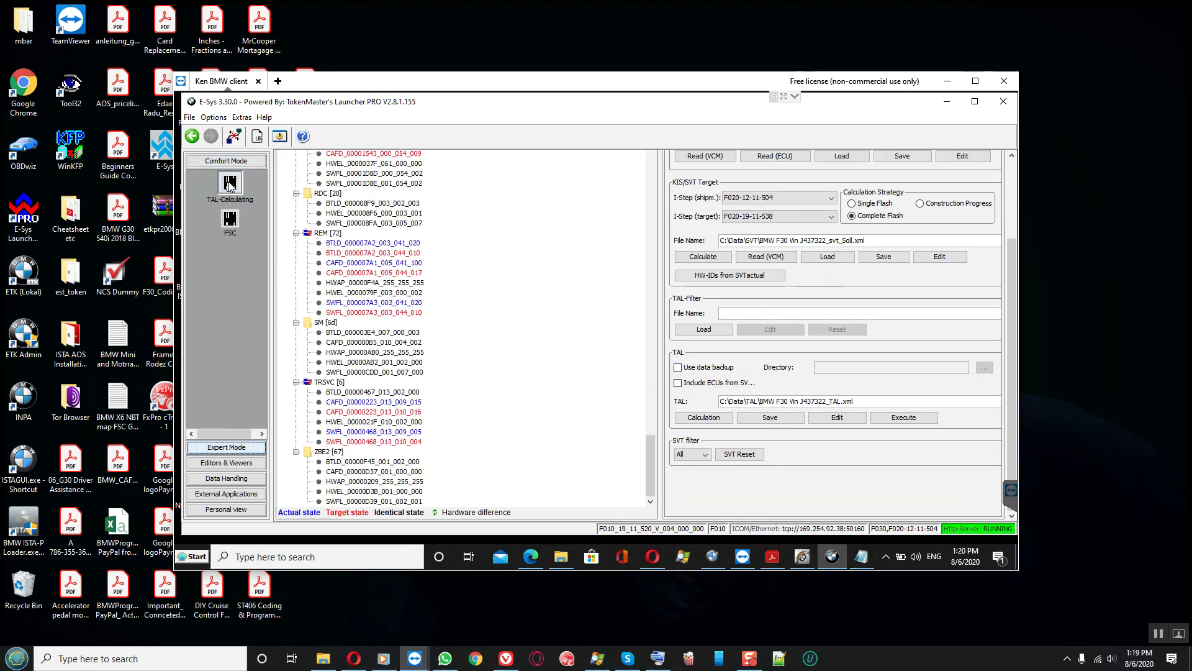
pyautogui.click(329, 233)
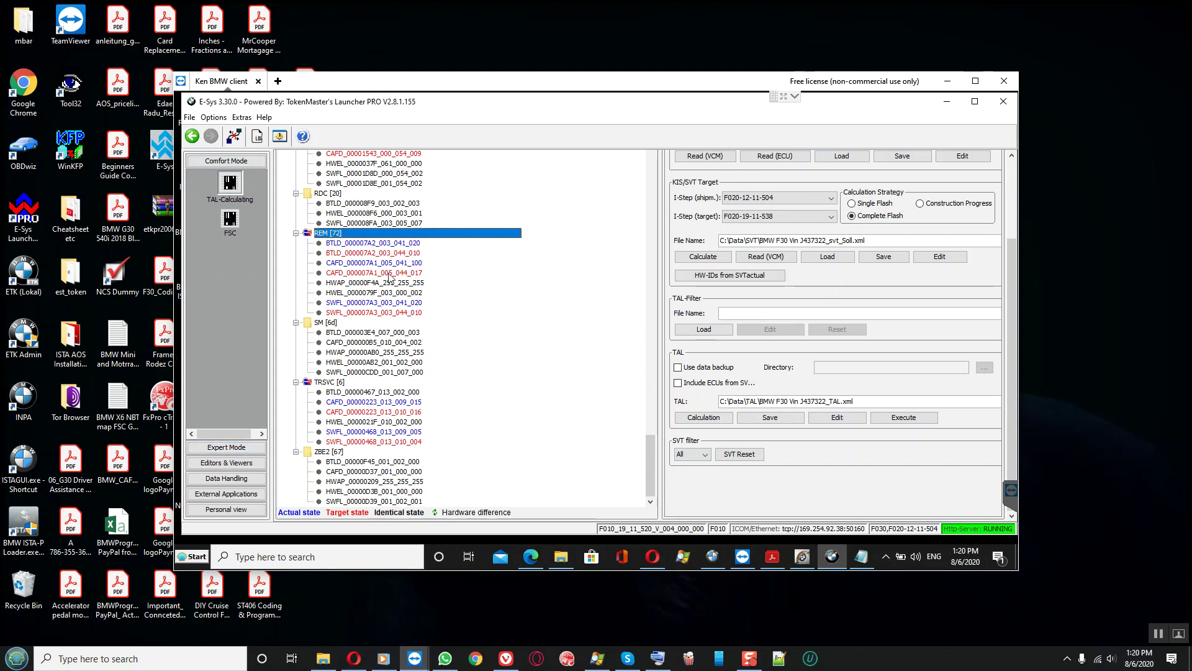
pyautogui.scroll(9, 391, 304)
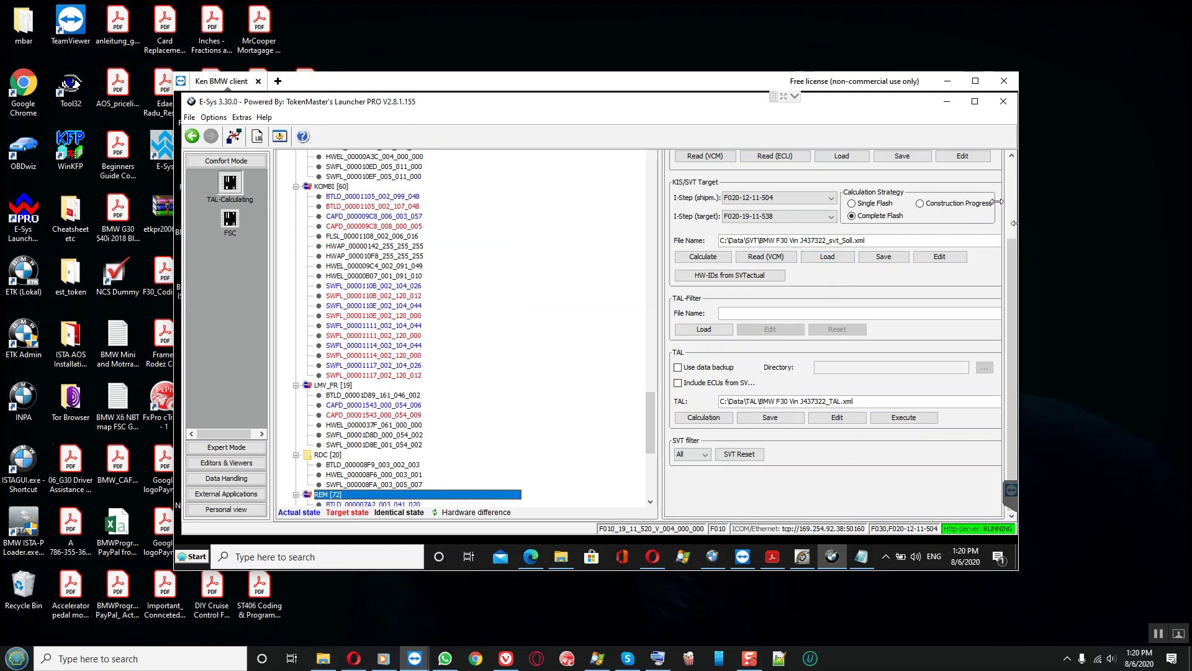
pyautogui.scroll(3, 1006, 210)
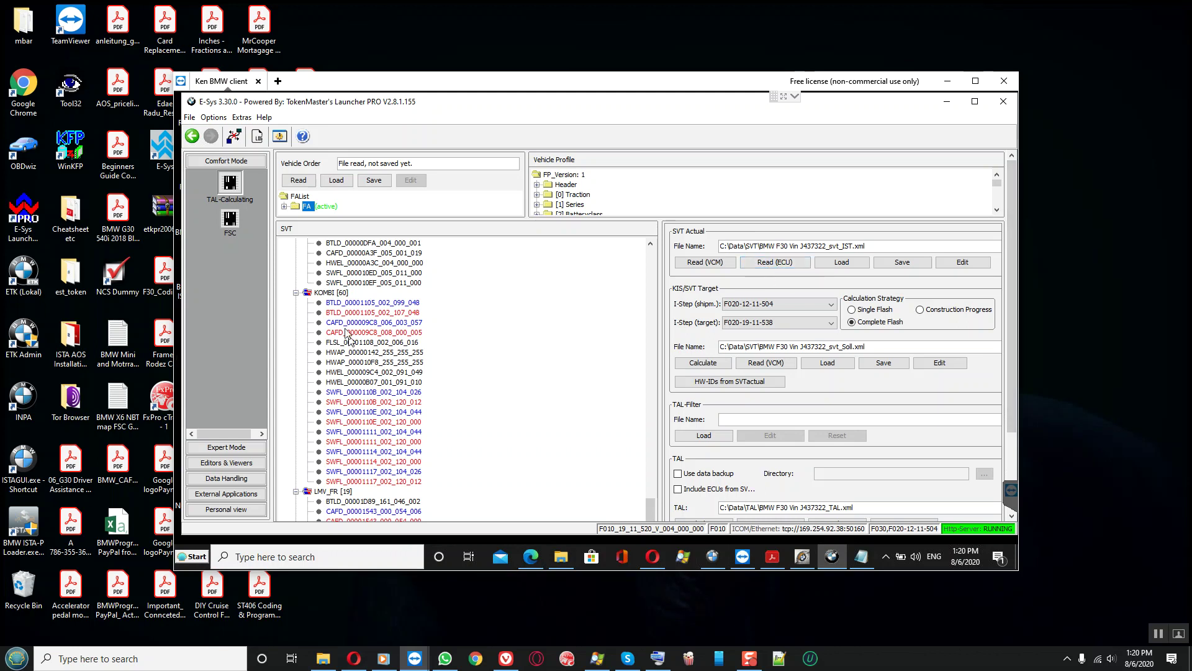
pyautogui.scroll(-2, 346, 335)
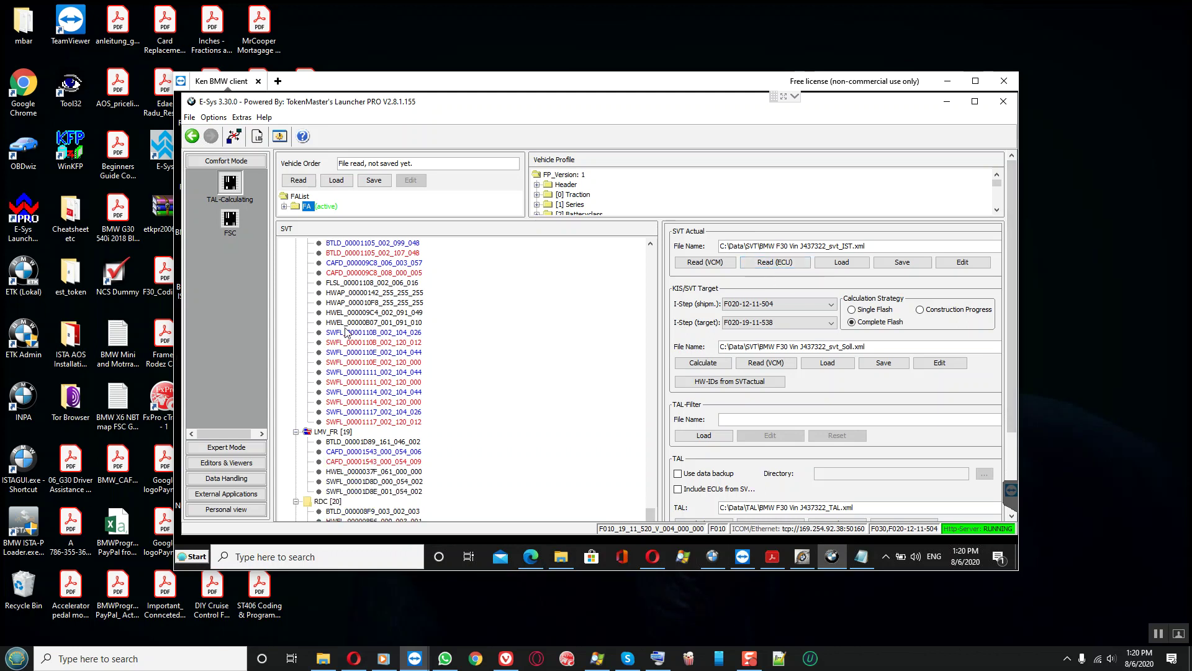
pyautogui.scroll(10, 347, 335)
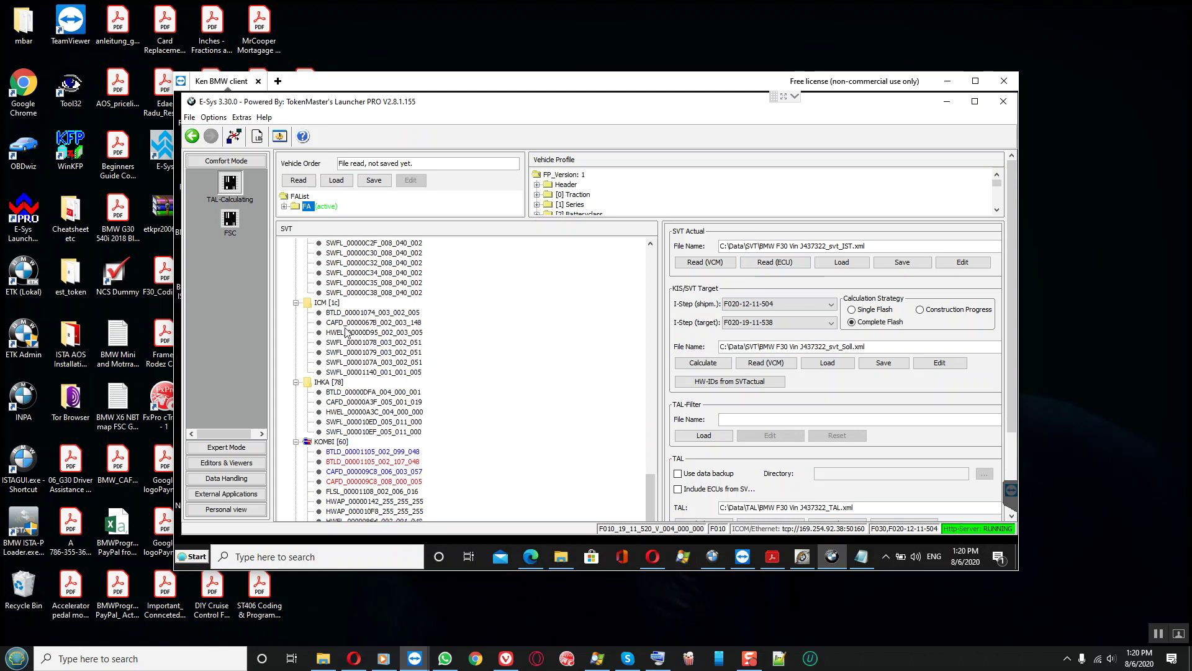
pyautogui.scroll(6, 347, 335)
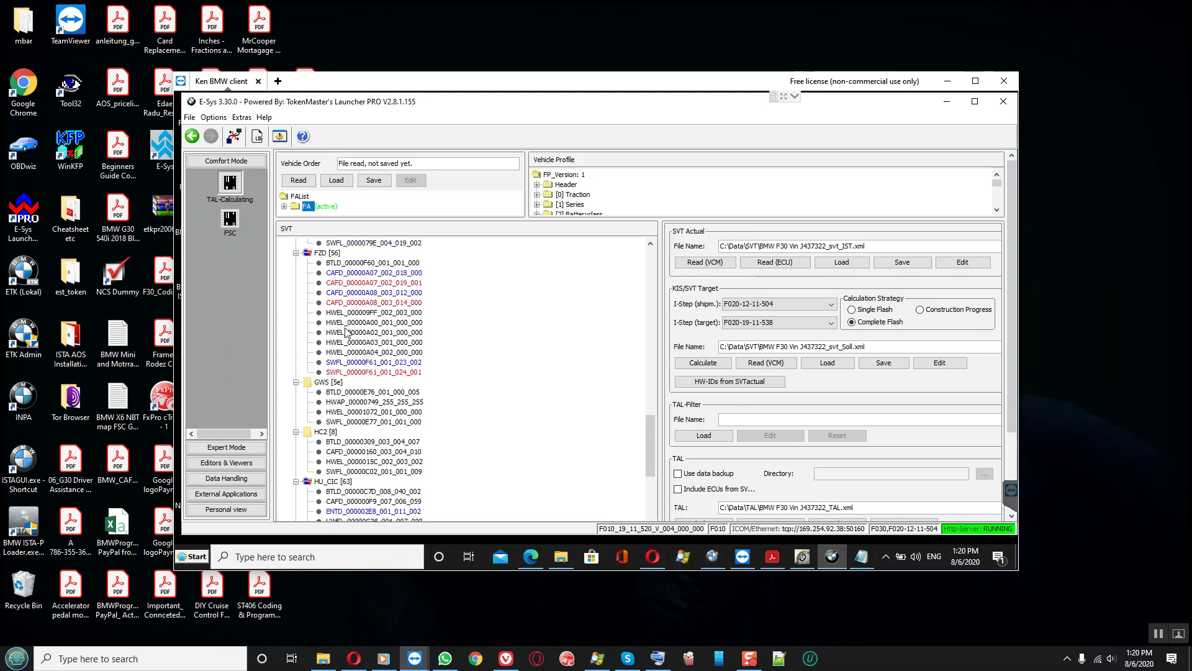
pyautogui.scroll(10, 346, 335)
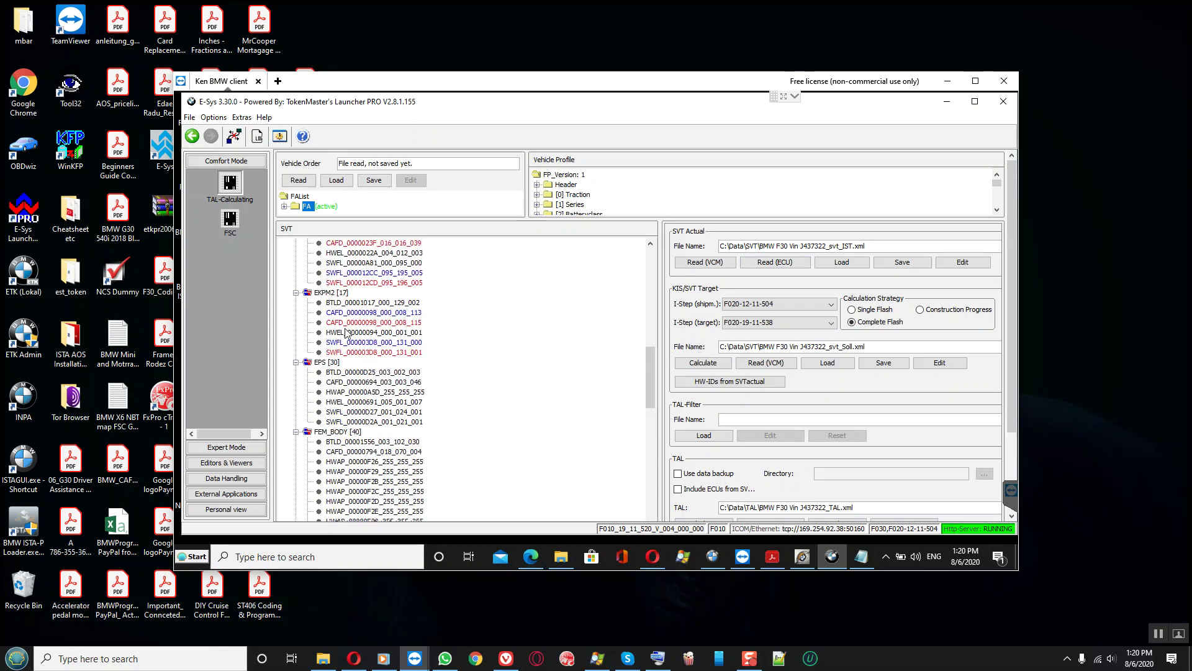
pyautogui.scroll(-3, 346, 334)
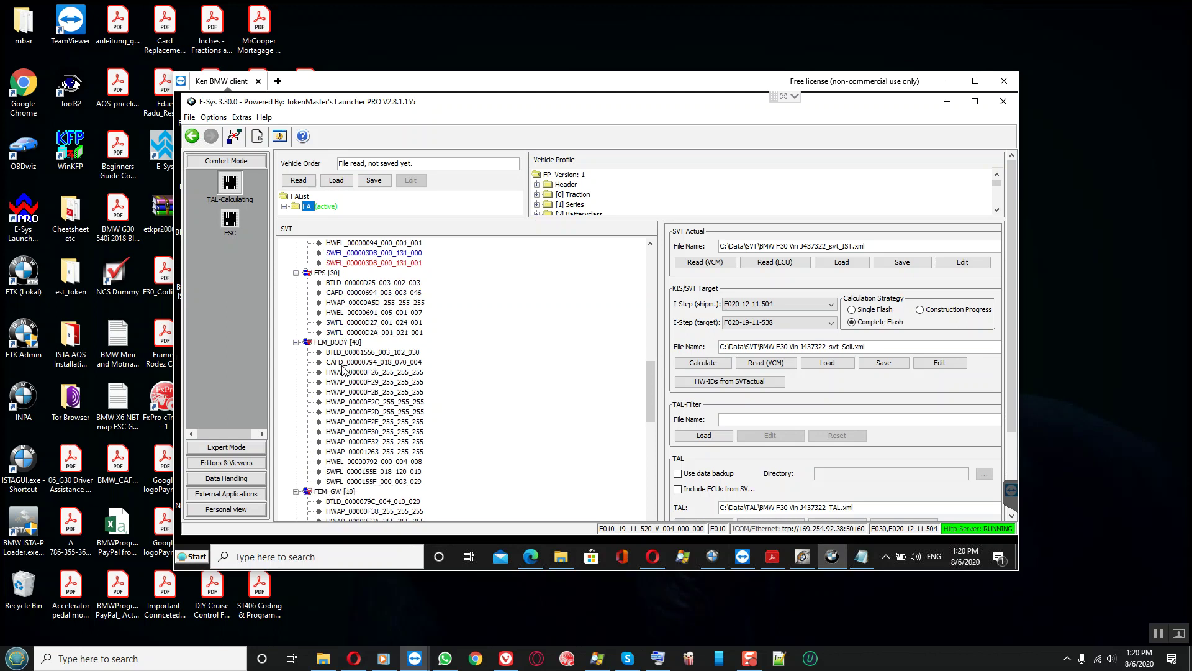
pyautogui.scroll(2, 346, 353)
pyautogui.scroll(-2, 346, 357)
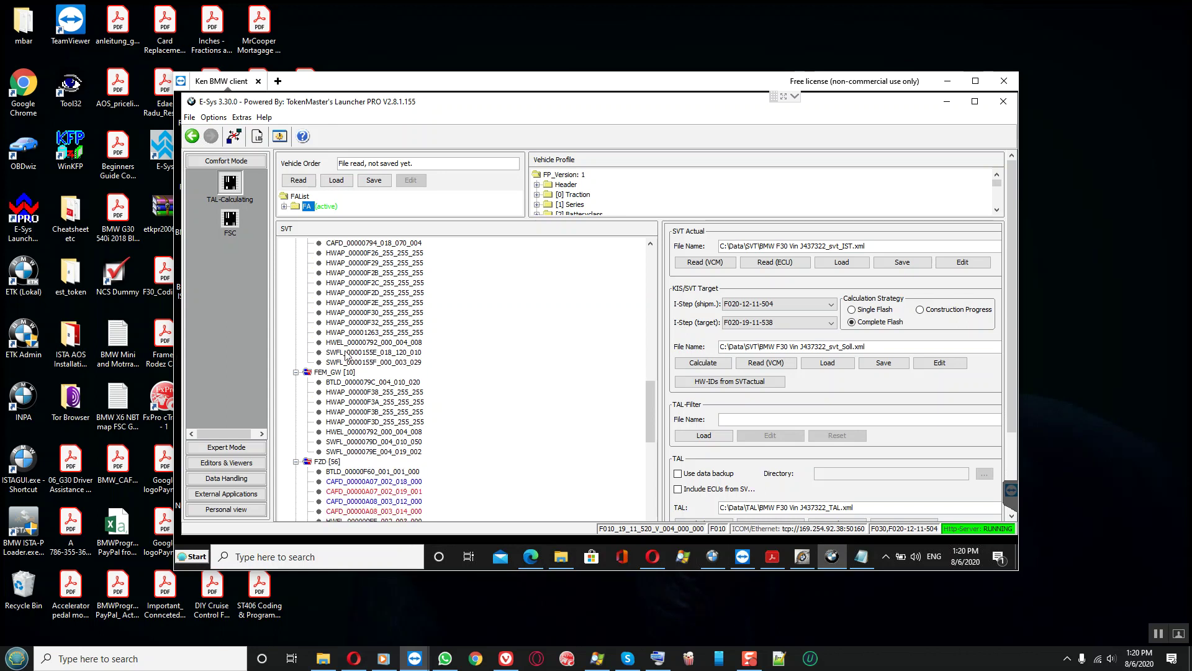
pyautogui.scroll(15, 346, 355)
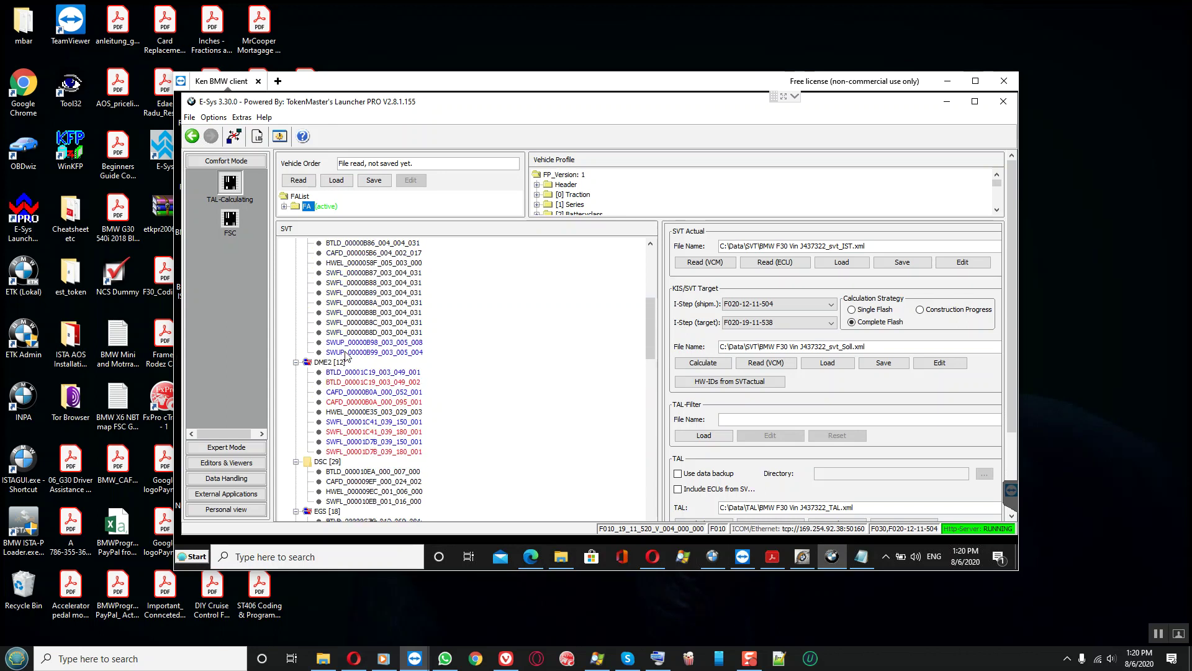
pyautogui.scroll(4, 346, 355)
# - Return to Expert Mode TAL-Processing to watch the ACSM swDeploy flash reach 100%
pyautogui.click(226, 447)
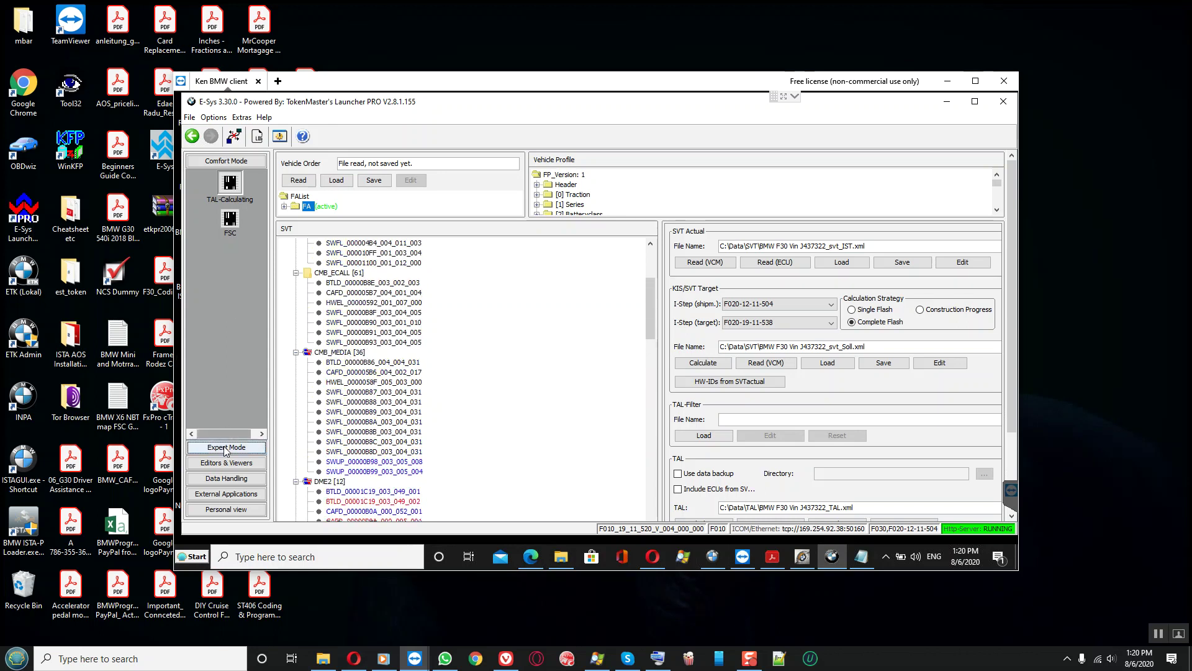
pyautogui.click(229, 197)
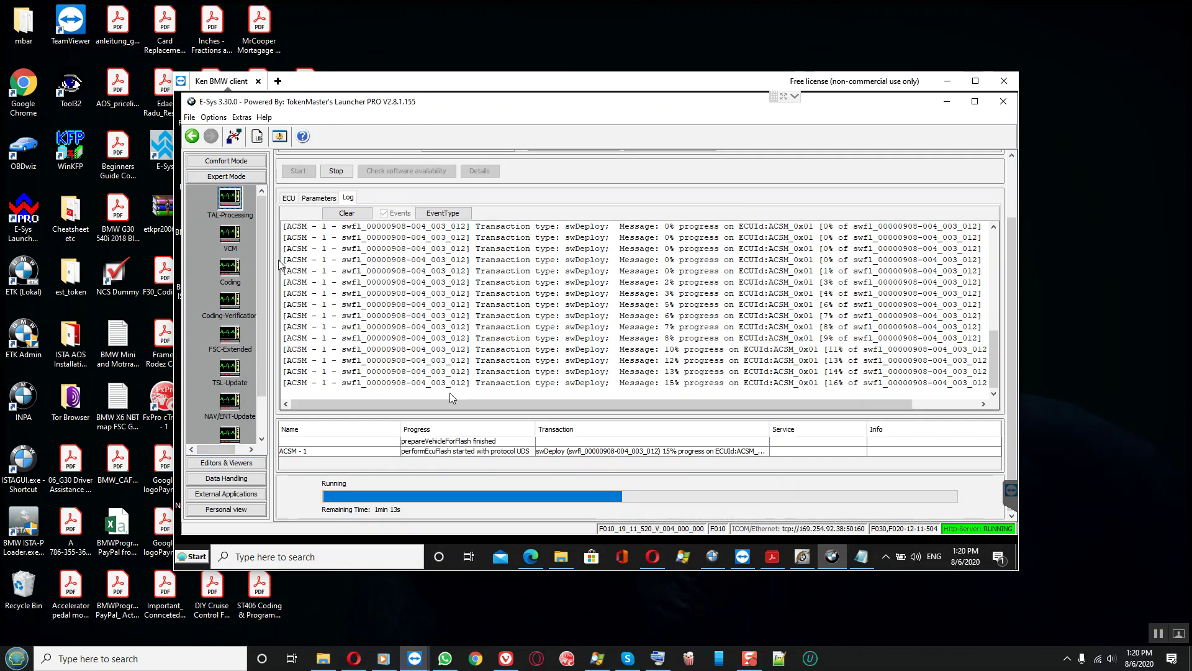
pyautogui.click(1159, 632)
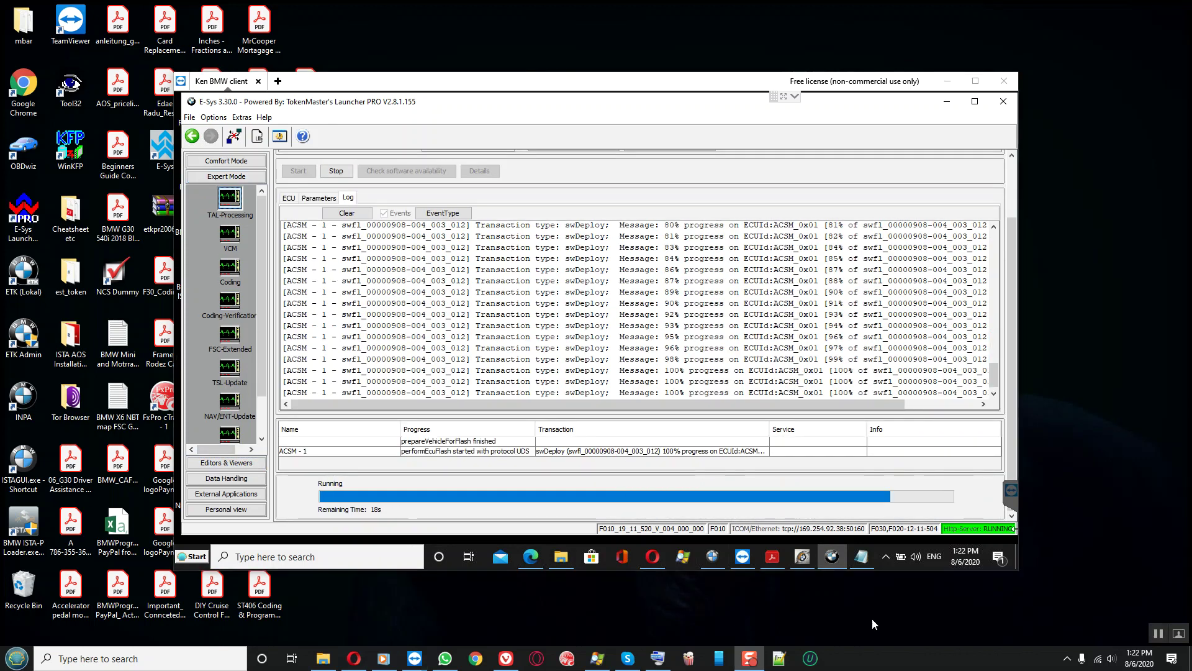
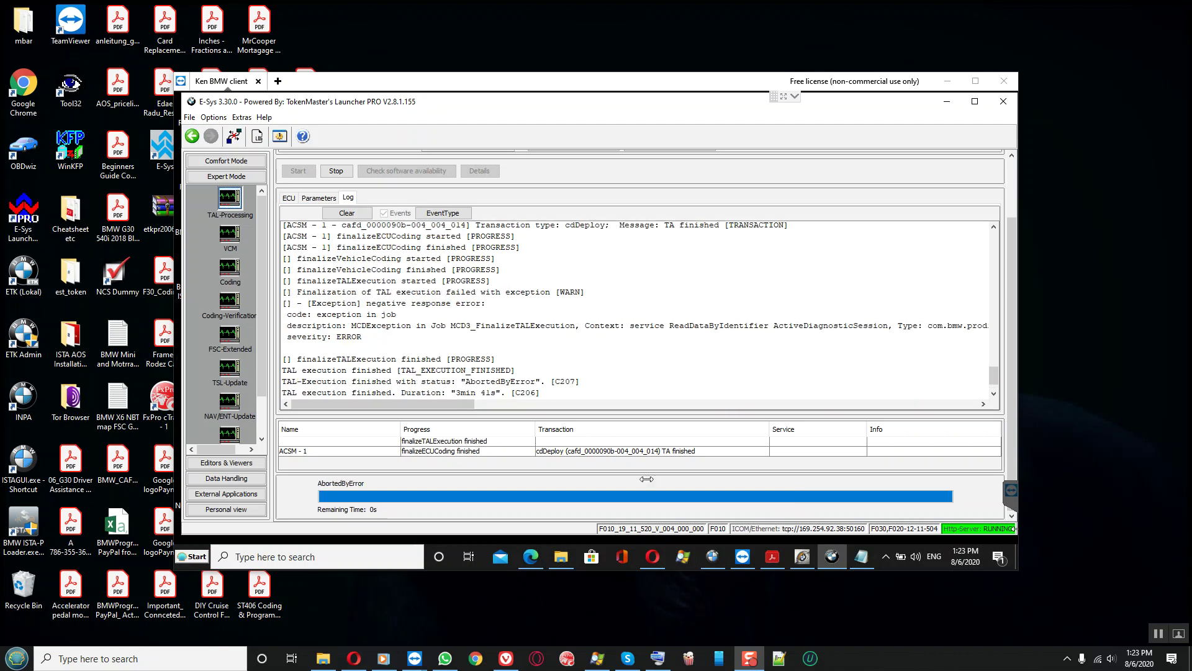
# - Dismiss the failed-TAL notice and save the execution log into the TAL processing notes file
pyautogui.click(618, 83)
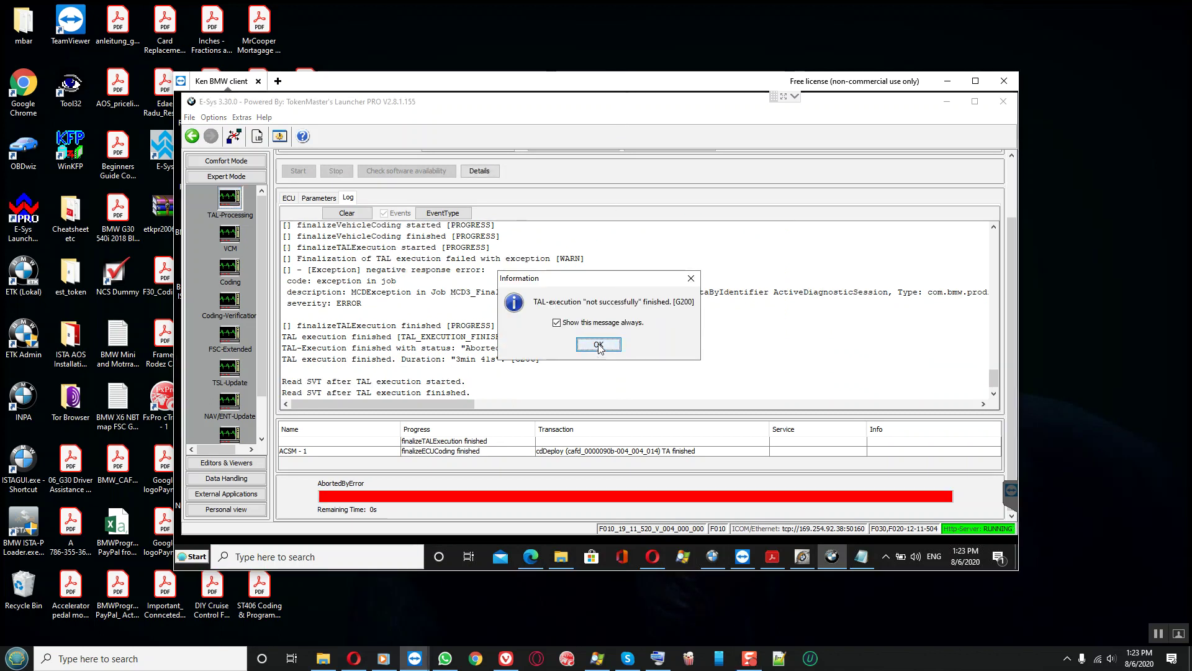
pyautogui.click(597, 342)
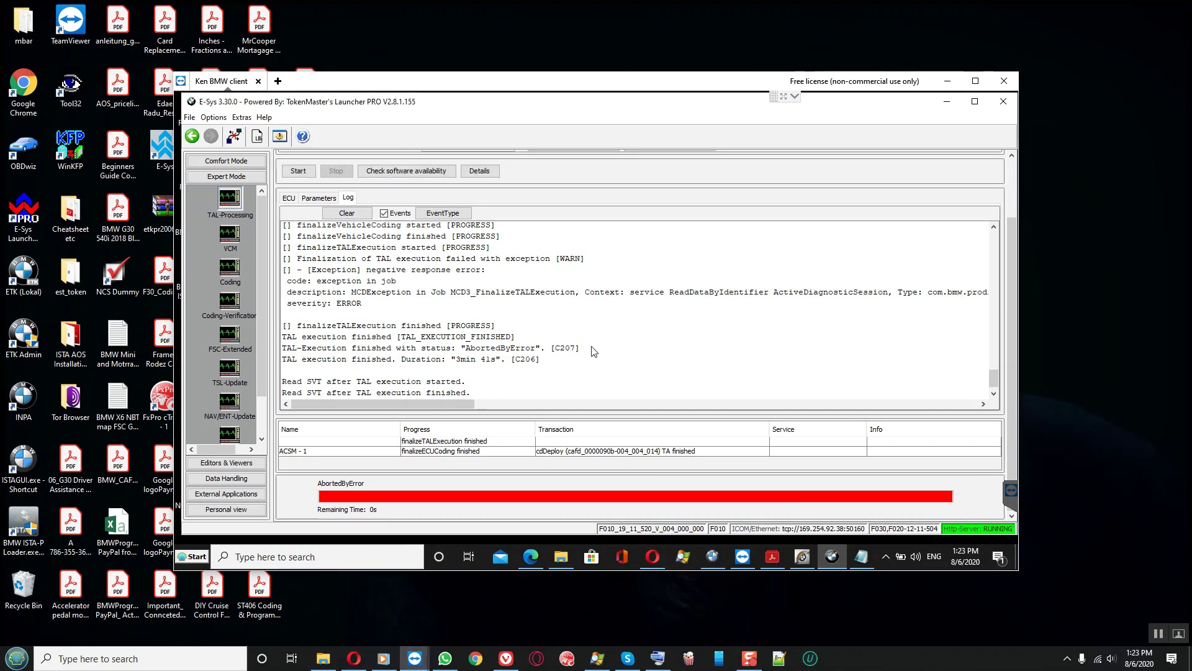
pyautogui.hotkey('ctrl', 'a')
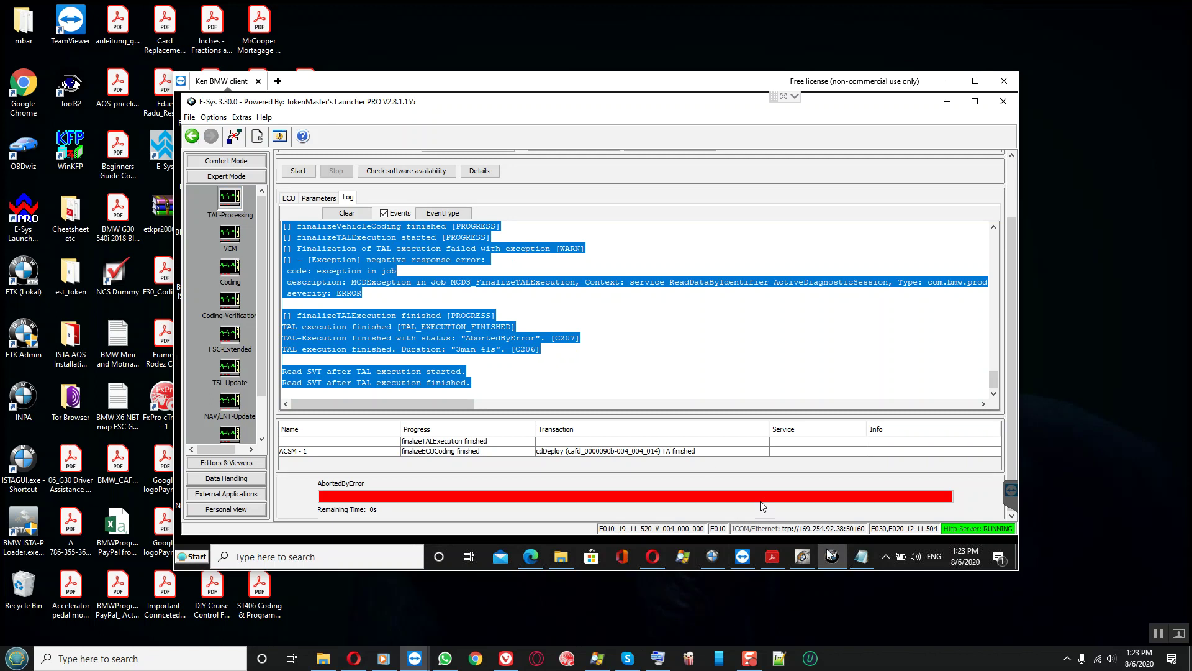
pyautogui.click(852, 556)
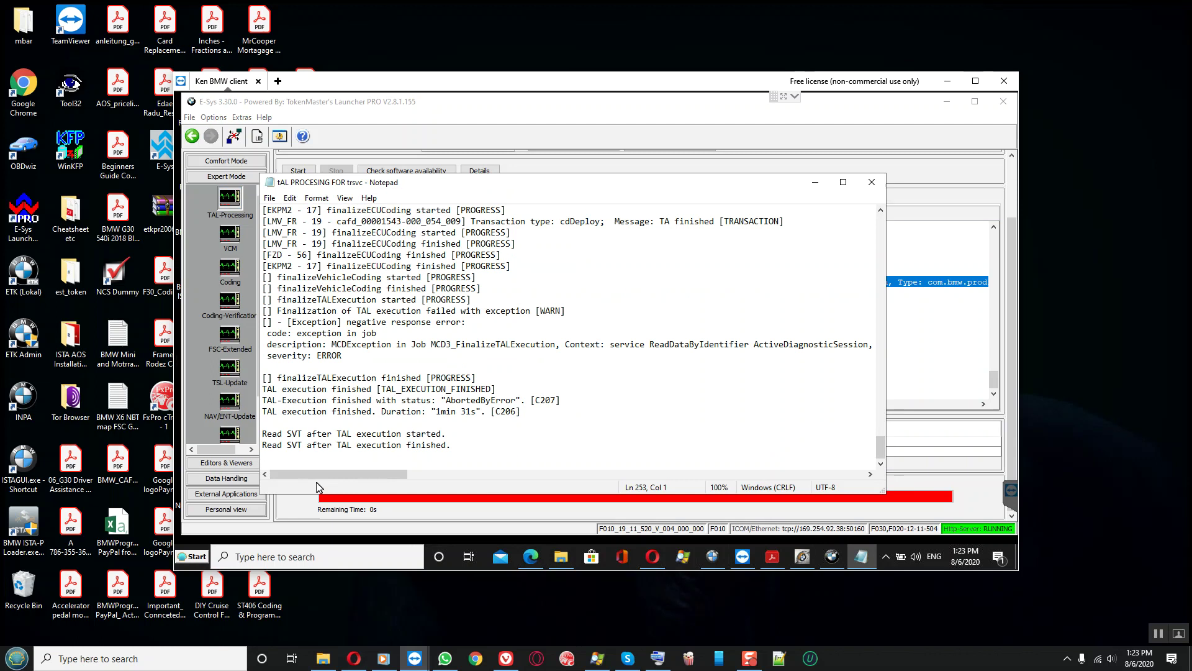
pyautogui.hotkey('ctrl', 'v')
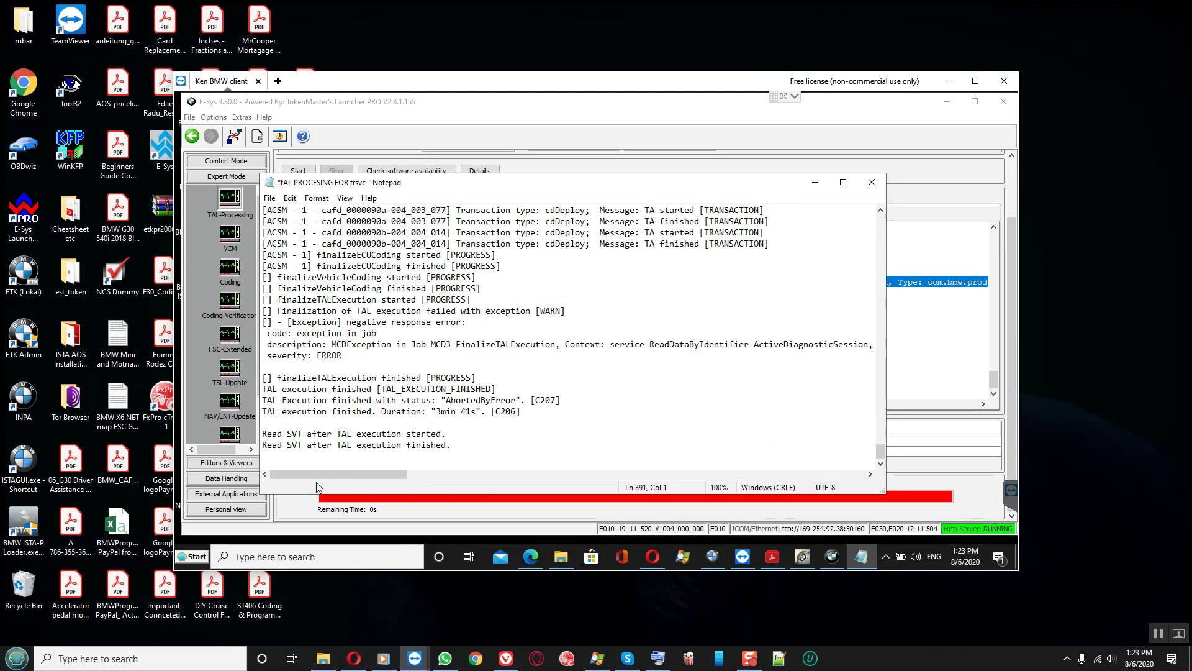
pyautogui.hotkey('ctrl', 's')
# - Back in E-Sys, clear the execution log and the ACSM 01 action selections in the ECU table
pyautogui.click(953, 188)
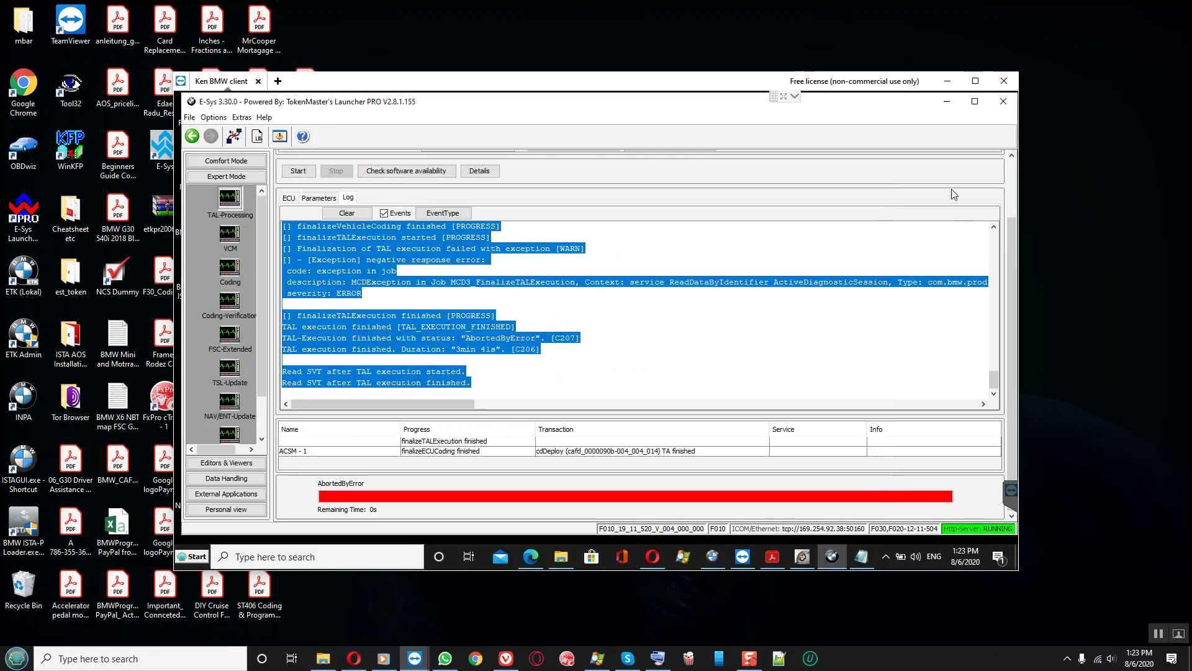
pyautogui.click(349, 213)
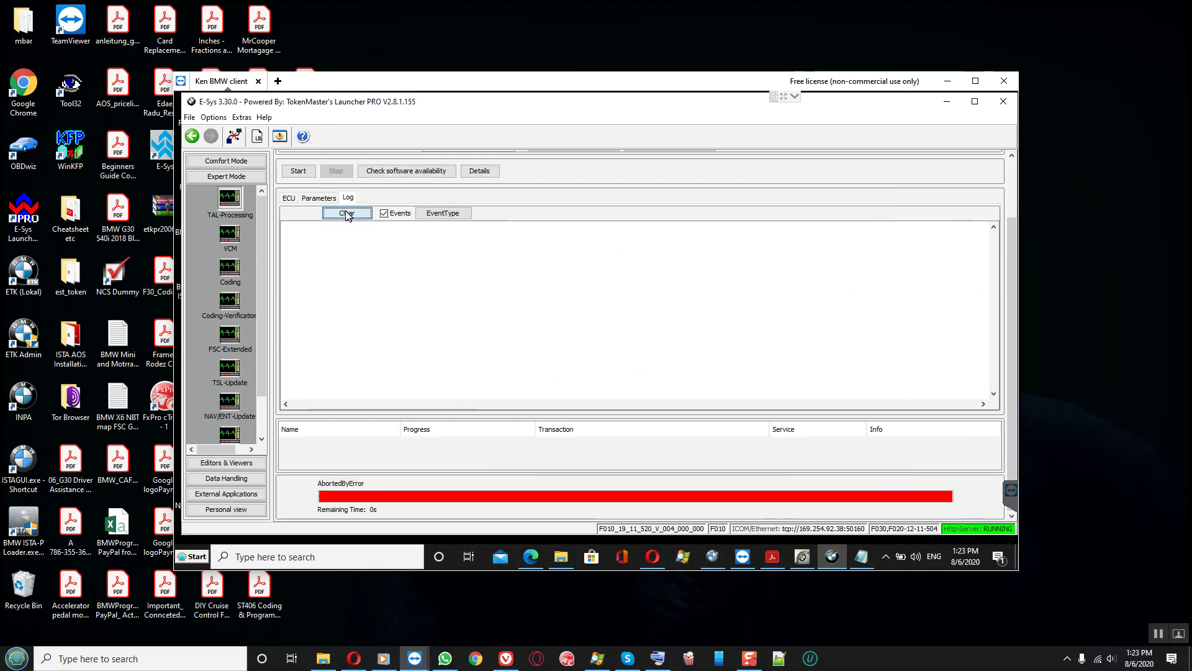
pyautogui.click(288, 198)
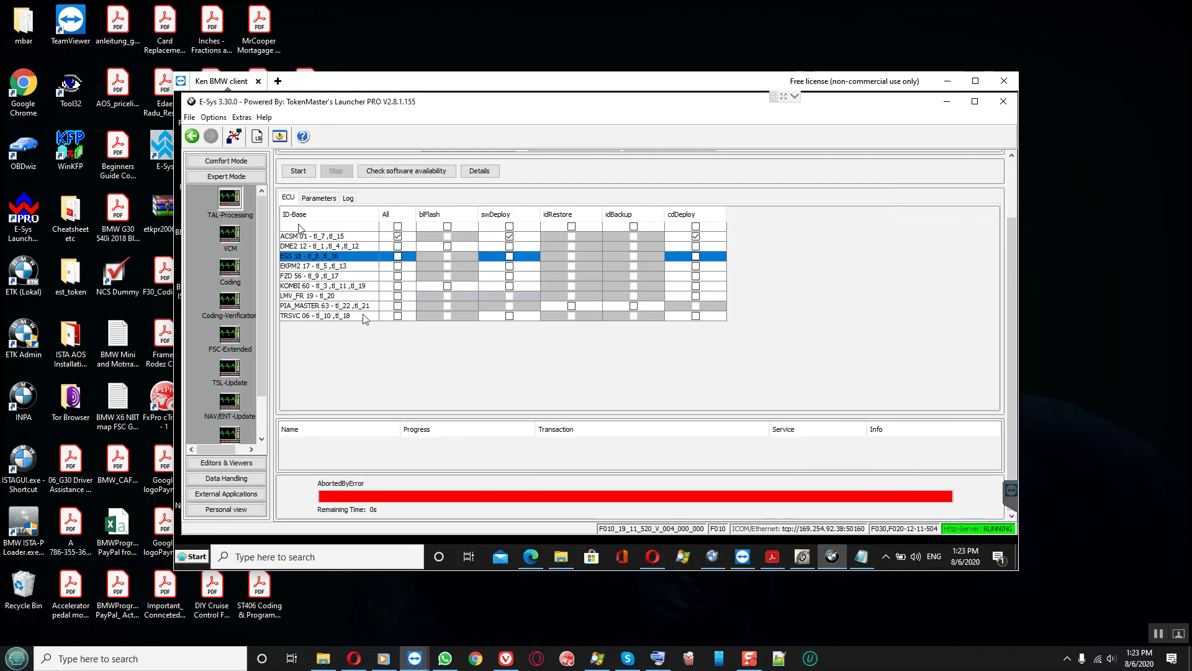
pyautogui.click(398, 239)
pyautogui.click(226, 160)
# - On TAL-Calculating, read the actual SVT from the ECUs and inspect the ACSM entries
pyautogui.click(229, 181)
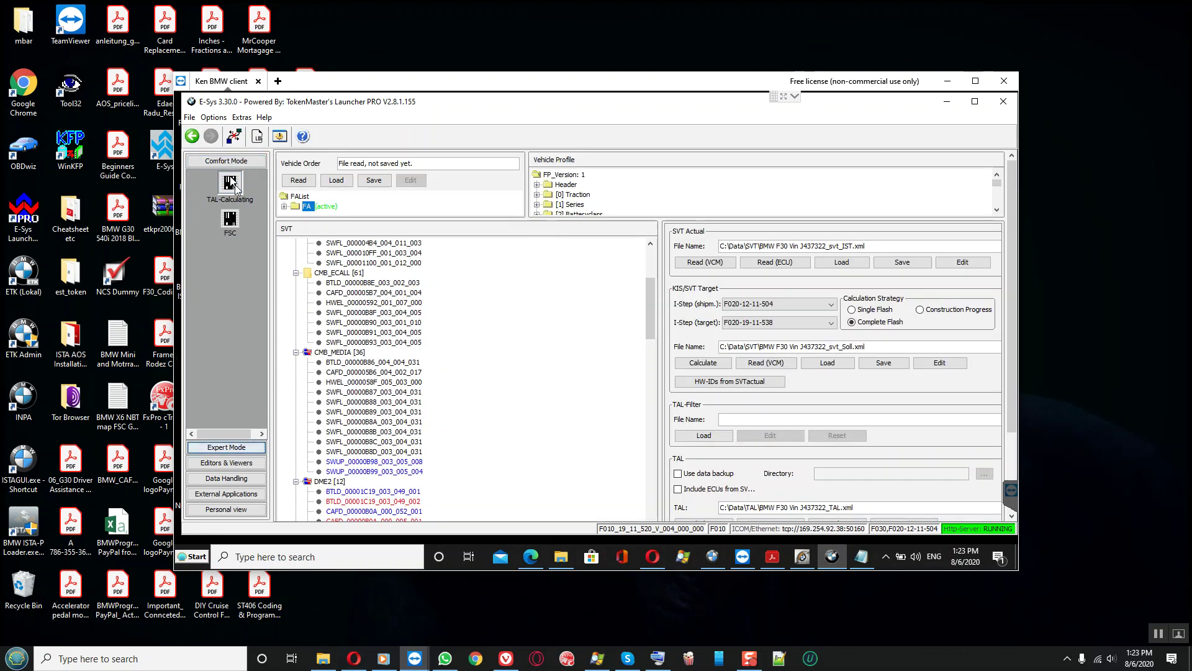
pyautogui.scroll(-2, 518, 302)
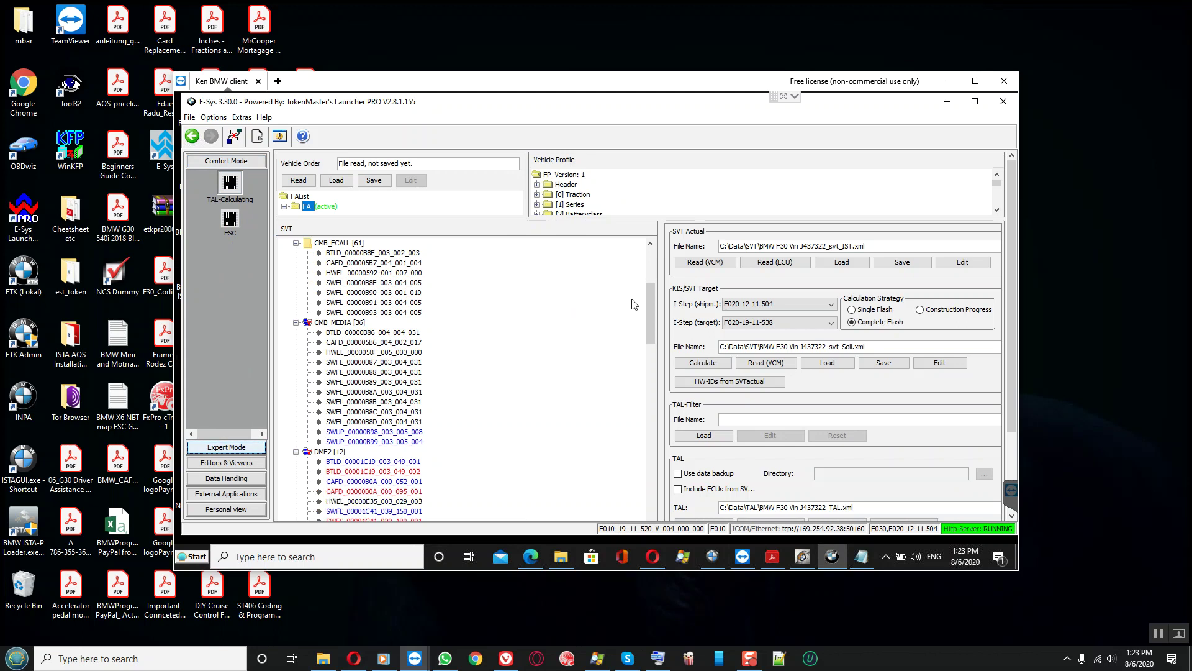
pyautogui.click(755, 261)
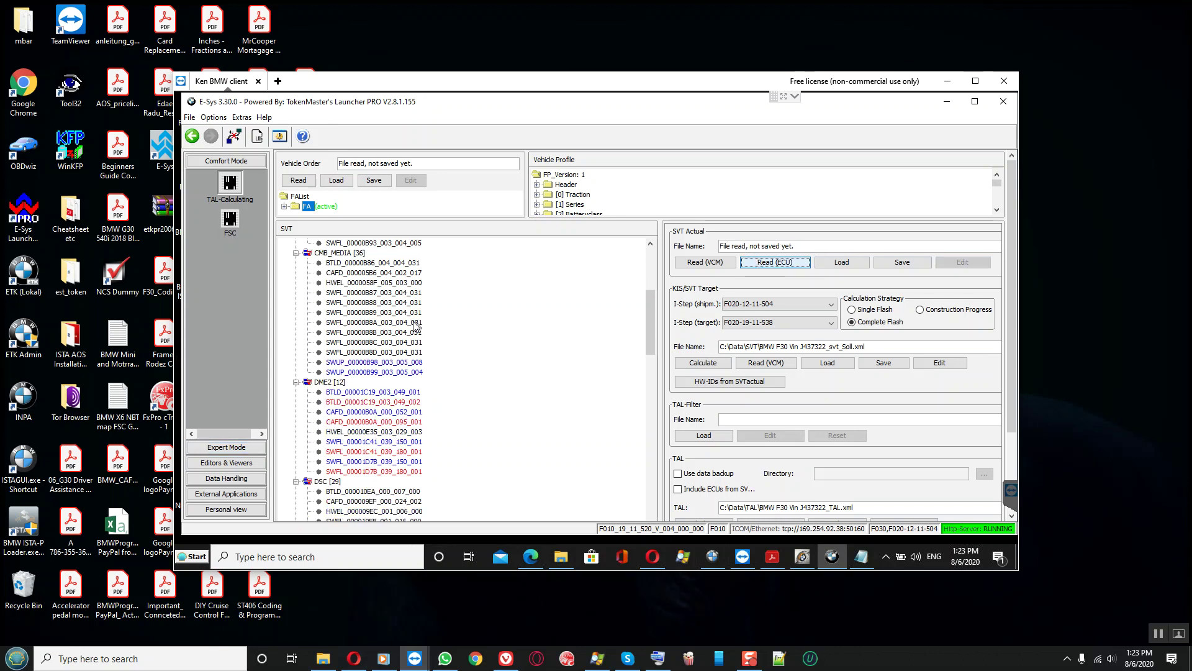
pyautogui.scroll(8, 407, 318)
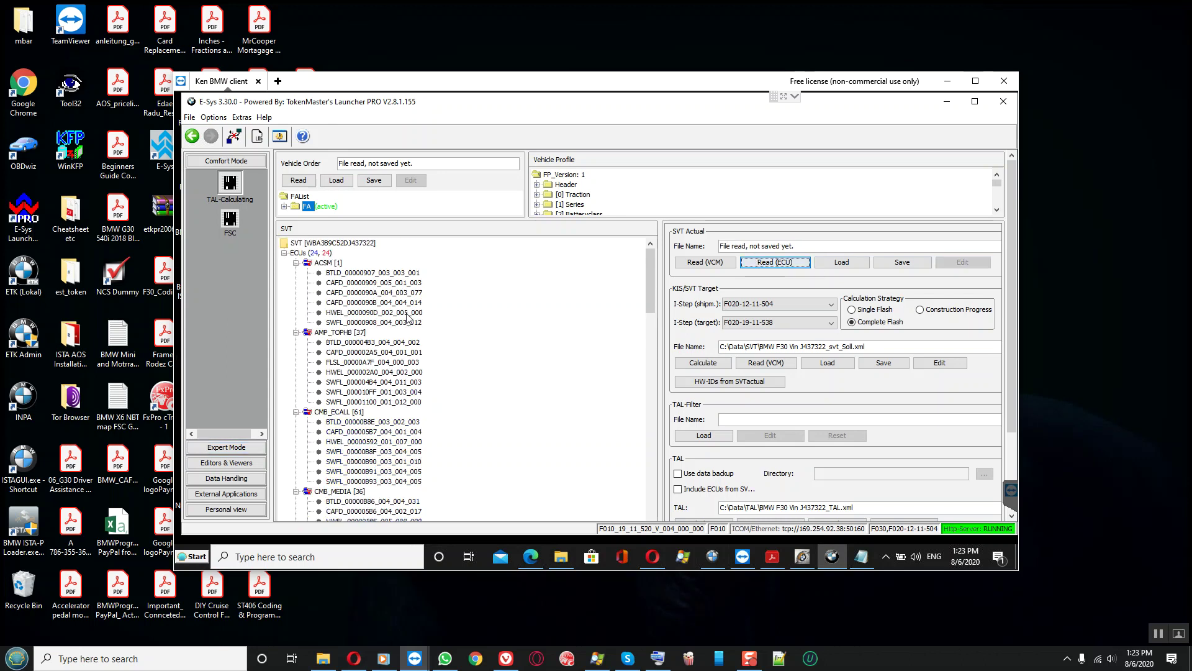
pyautogui.click(335, 263)
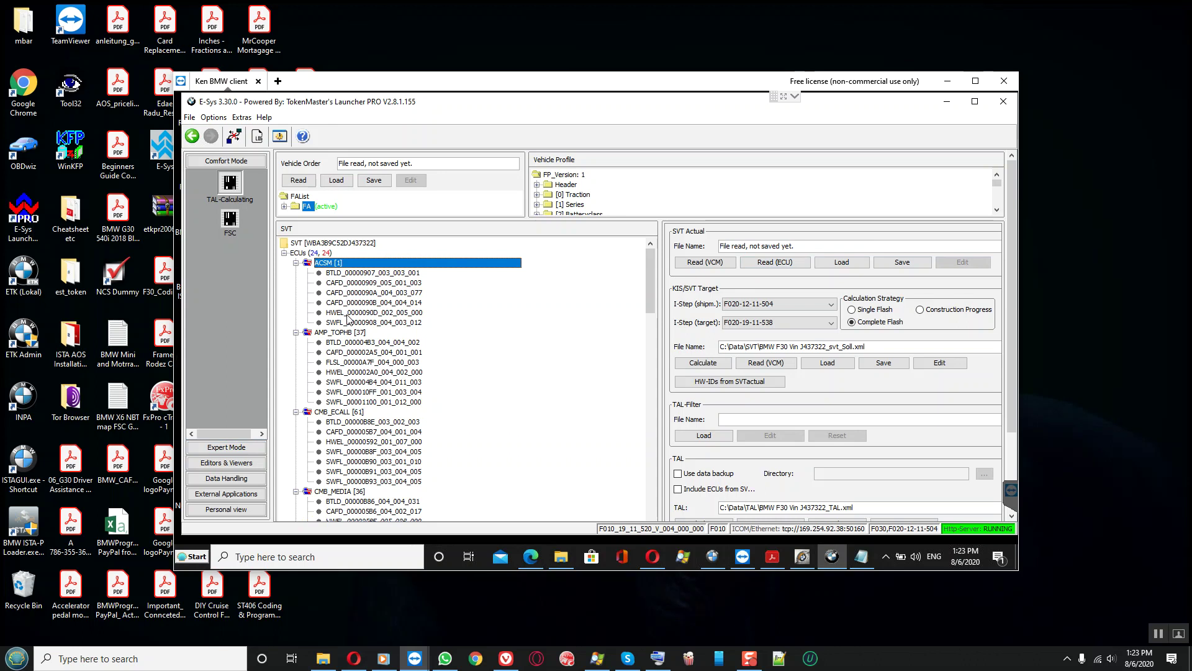
pyautogui.scroll(-4, 351, 307)
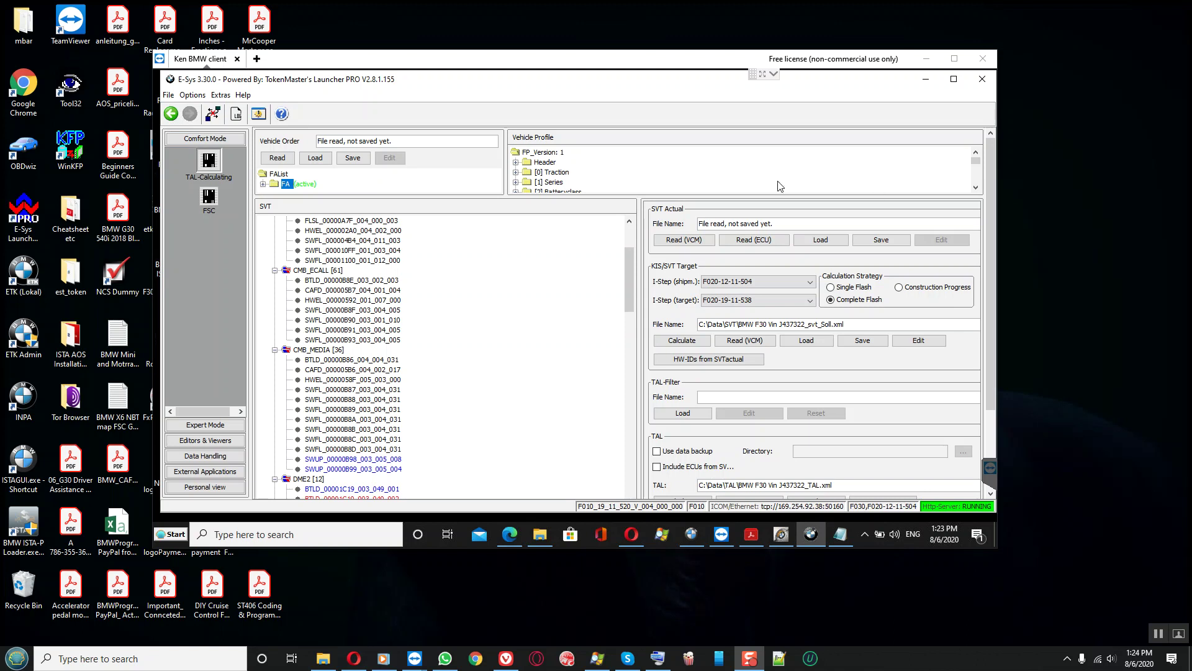
pyautogui.moveTo(530, 60); pyautogui.dragTo(494, 45)
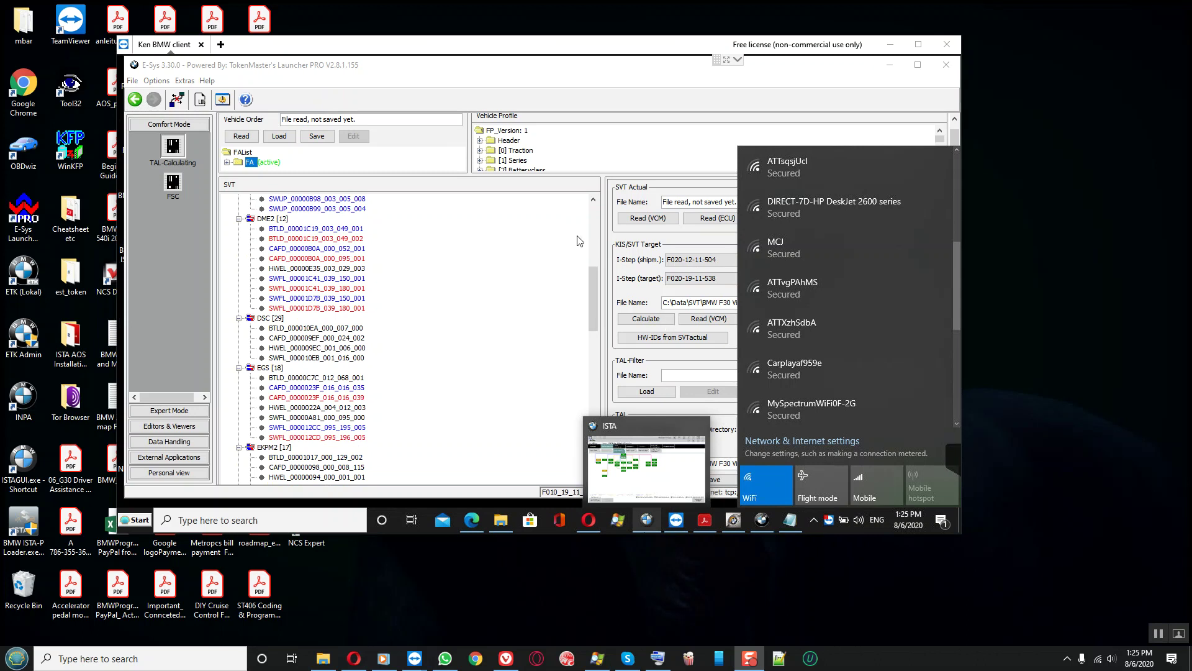
# - Close the Wi-Fi list and review the DME2 and EGS entries in the SVT tree
pyautogui.click(519, 239)
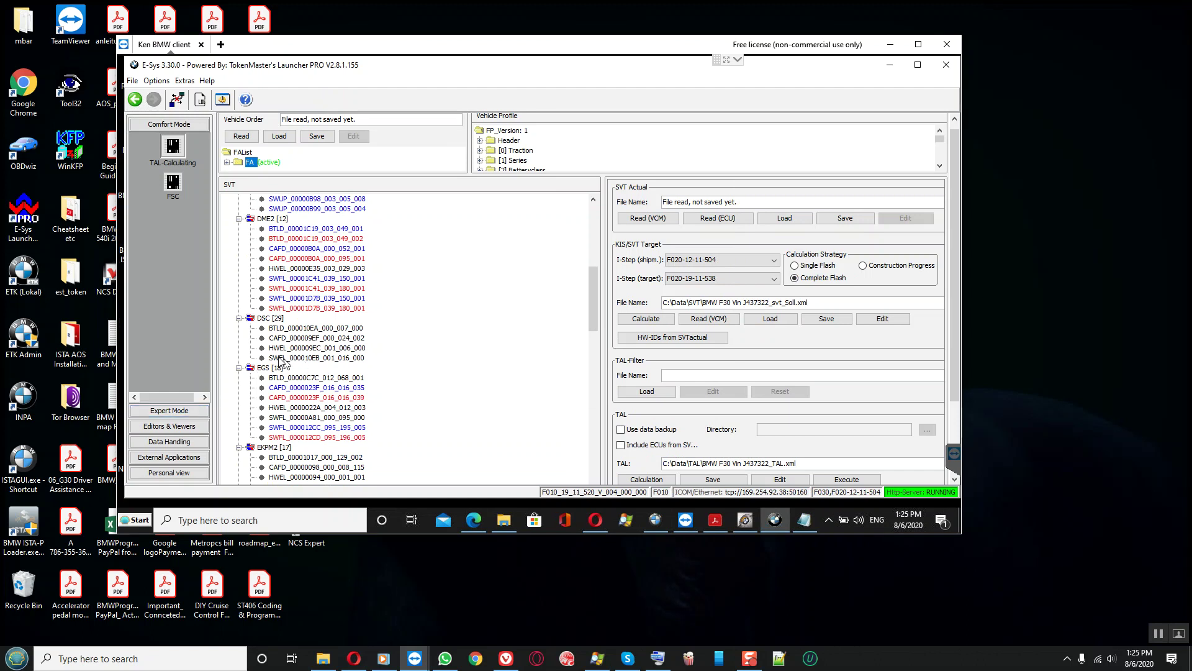
pyautogui.click(264, 220)
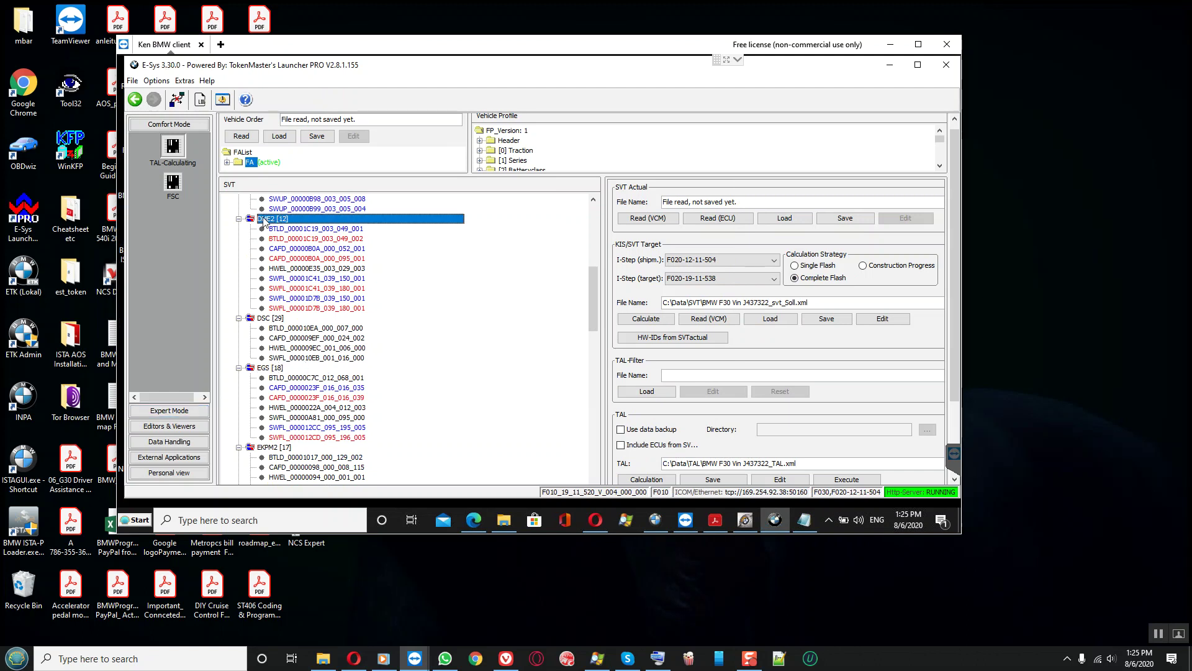
pyautogui.click(271, 369)
pyautogui.scroll(-3, 272, 375)
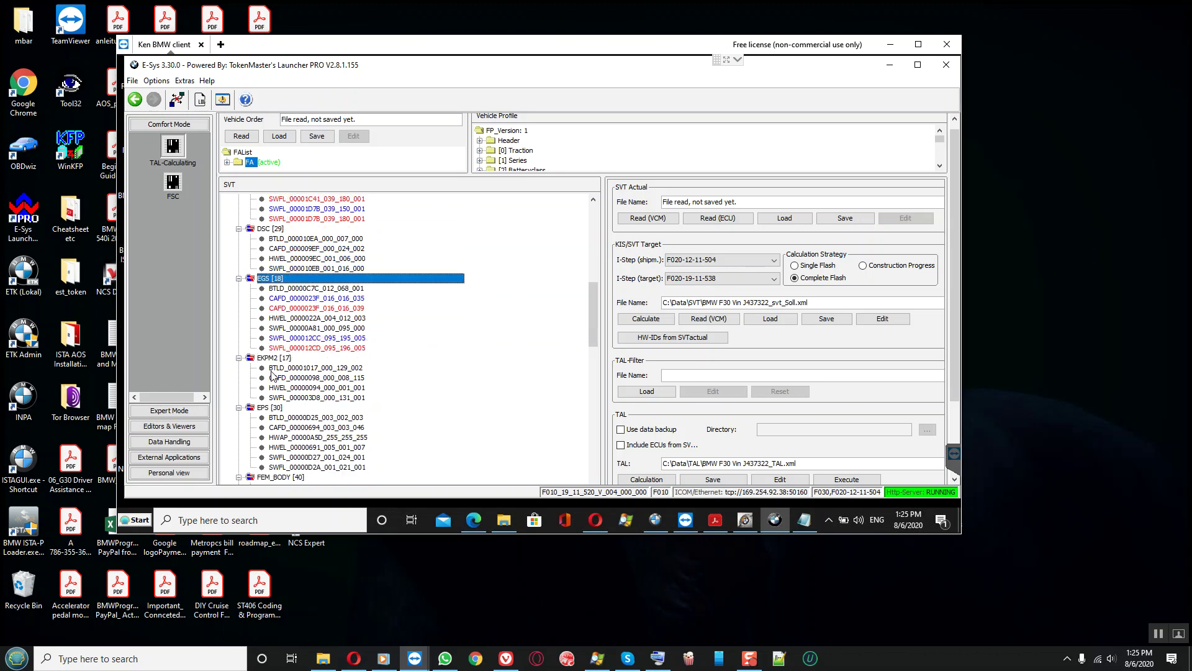
pyautogui.scroll(-4, 594, 367)
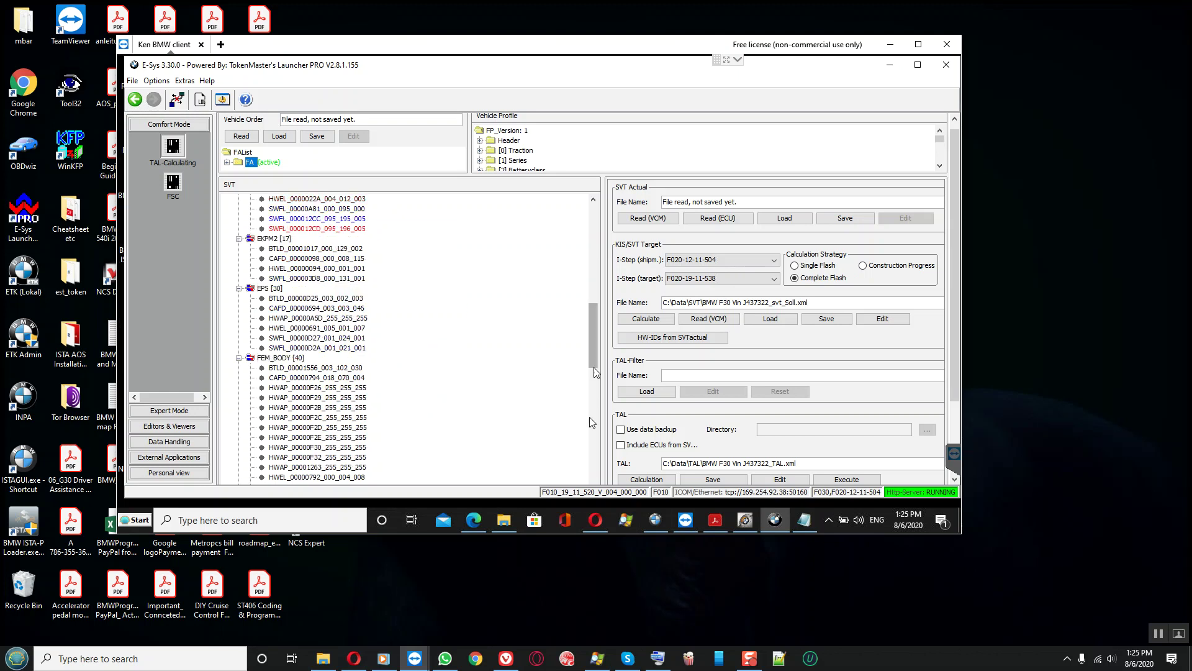
pyautogui.click(593, 419)
pyautogui.click(595, 450)
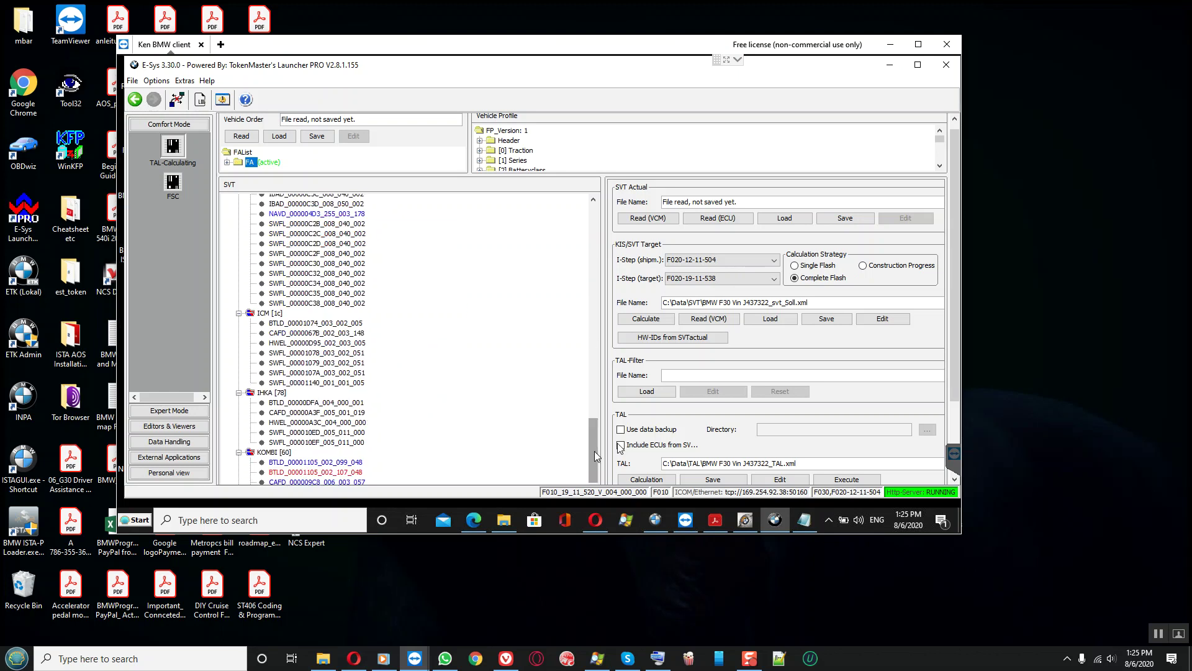
pyautogui.click(954, 428)
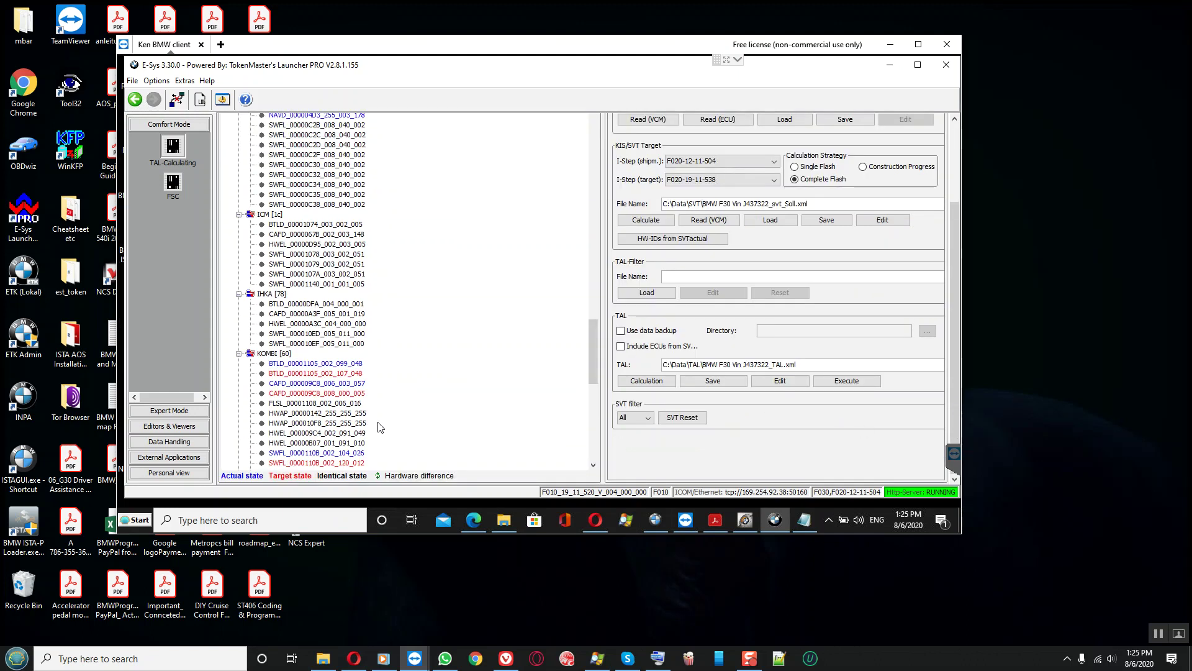
# - Review the KOMBI and REM entries in the SVT tree
pyautogui.click(274, 353)
pyautogui.scroll(-4, 323, 373)
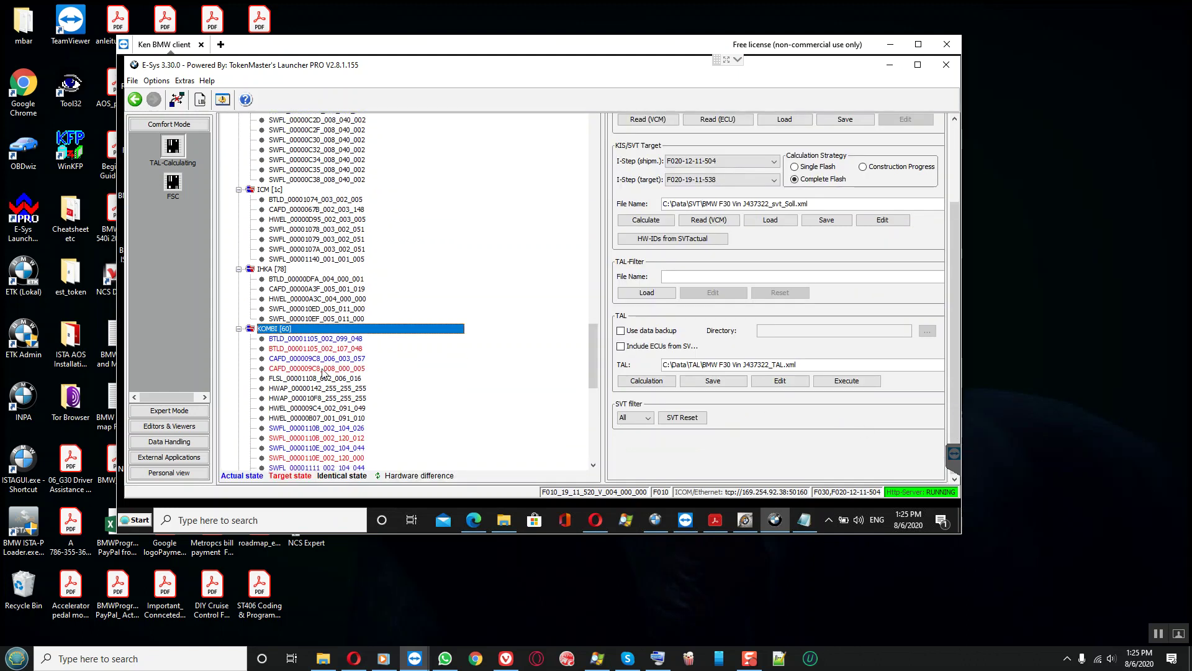
pyautogui.scroll(-6, 314, 404)
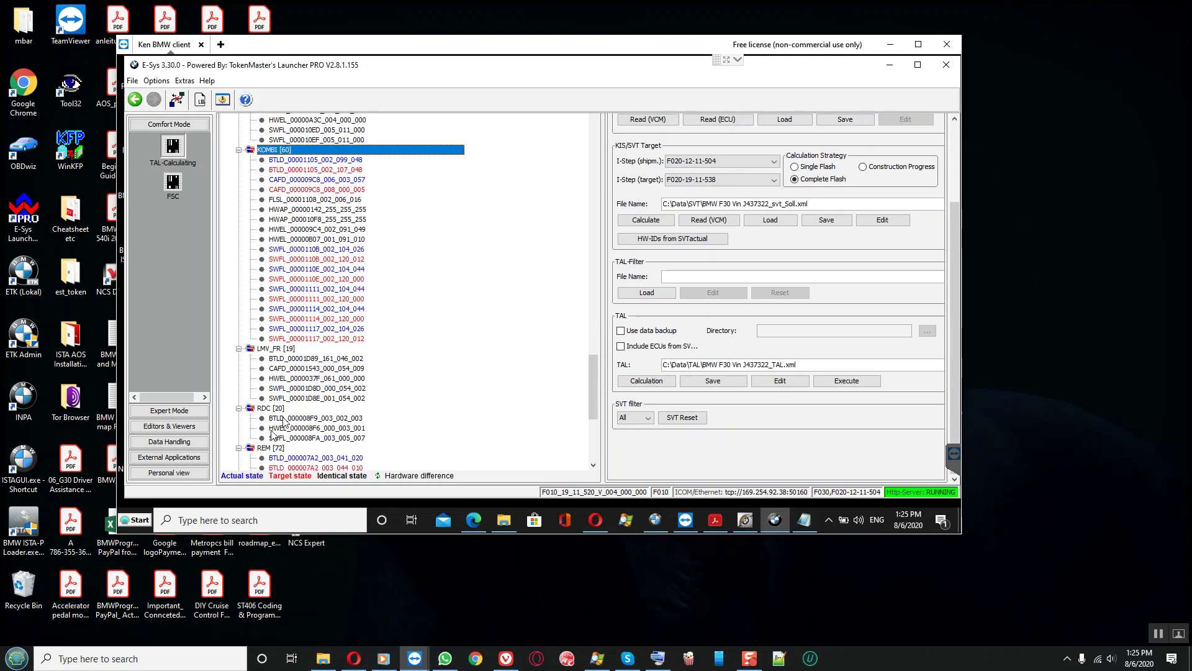
pyautogui.scroll(-3, 309, 392)
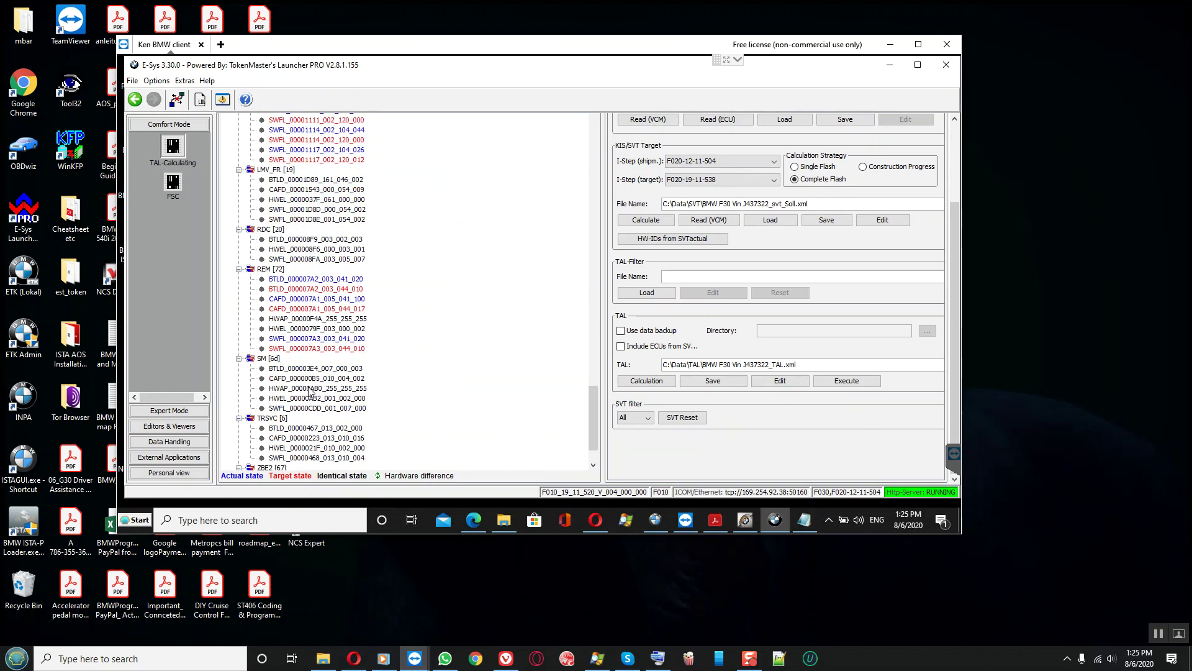
pyautogui.click(269, 271)
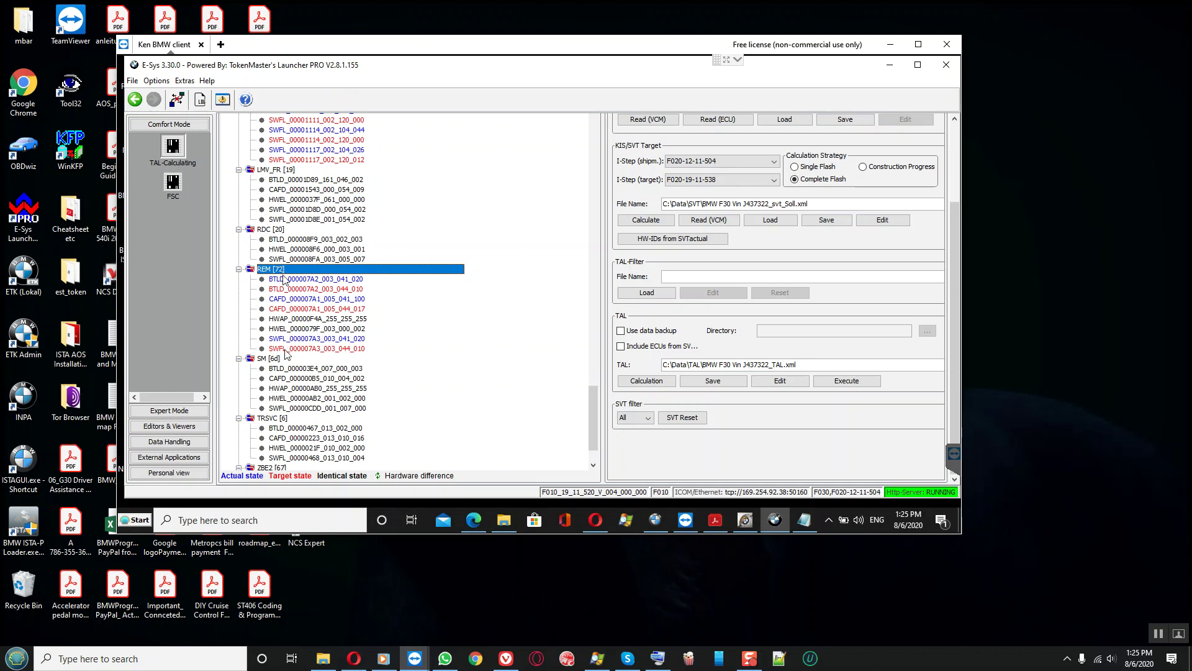
# - In Expert Mode TAL-Processing, tick All for DME2, EGS and EKPM2 and start programming
pyautogui.click(160, 415)
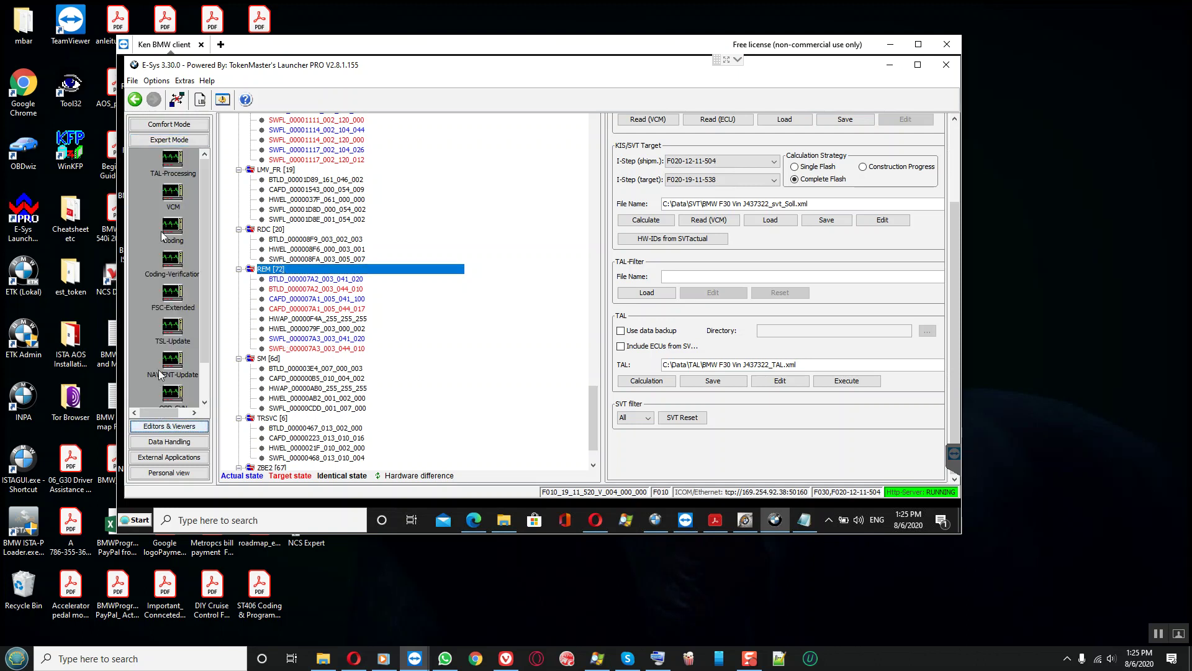
pyautogui.click(173, 162)
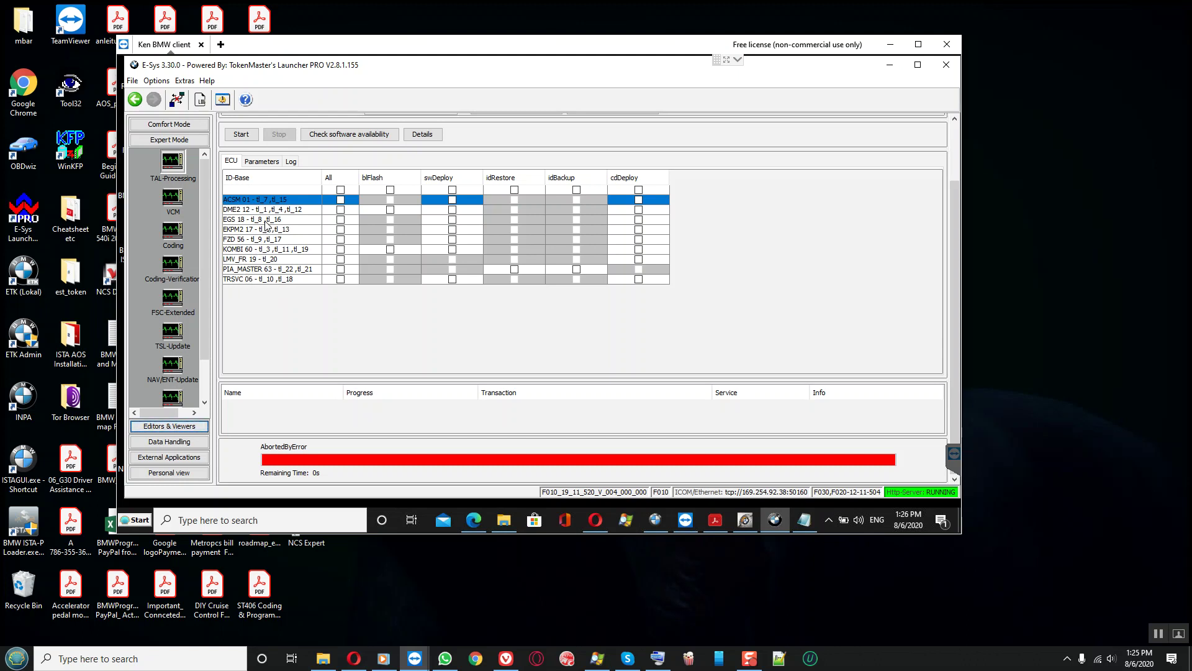
pyautogui.click(340, 210)
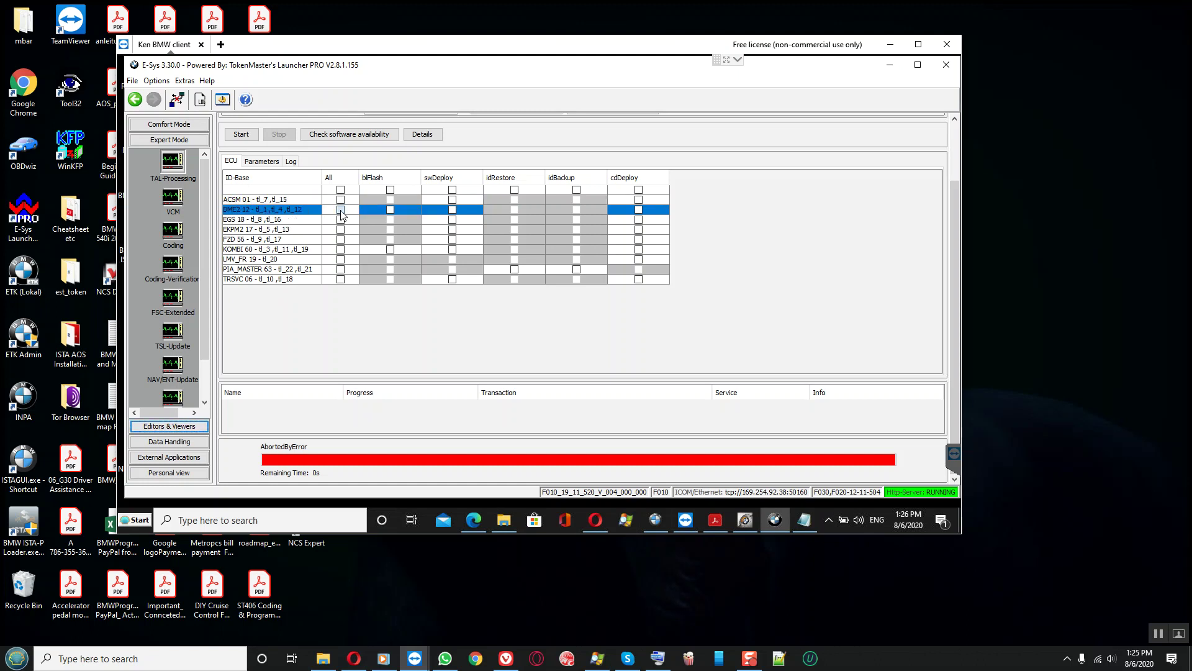
pyautogui.click(340, 220)
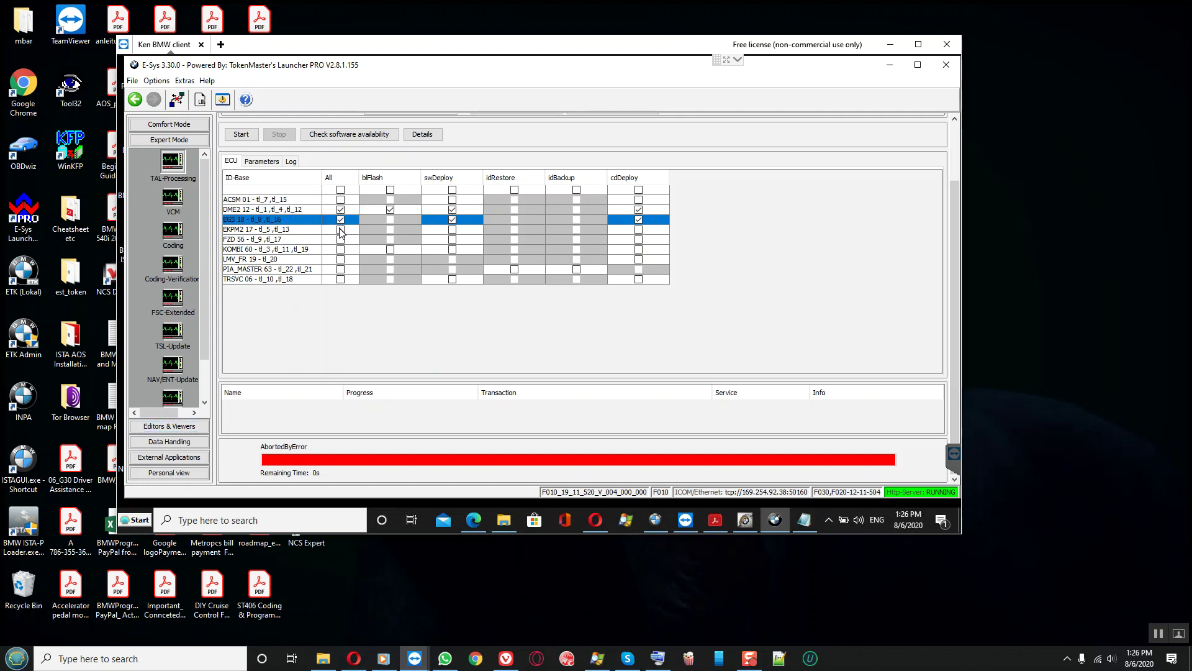
pyautogui.click(340, 230)
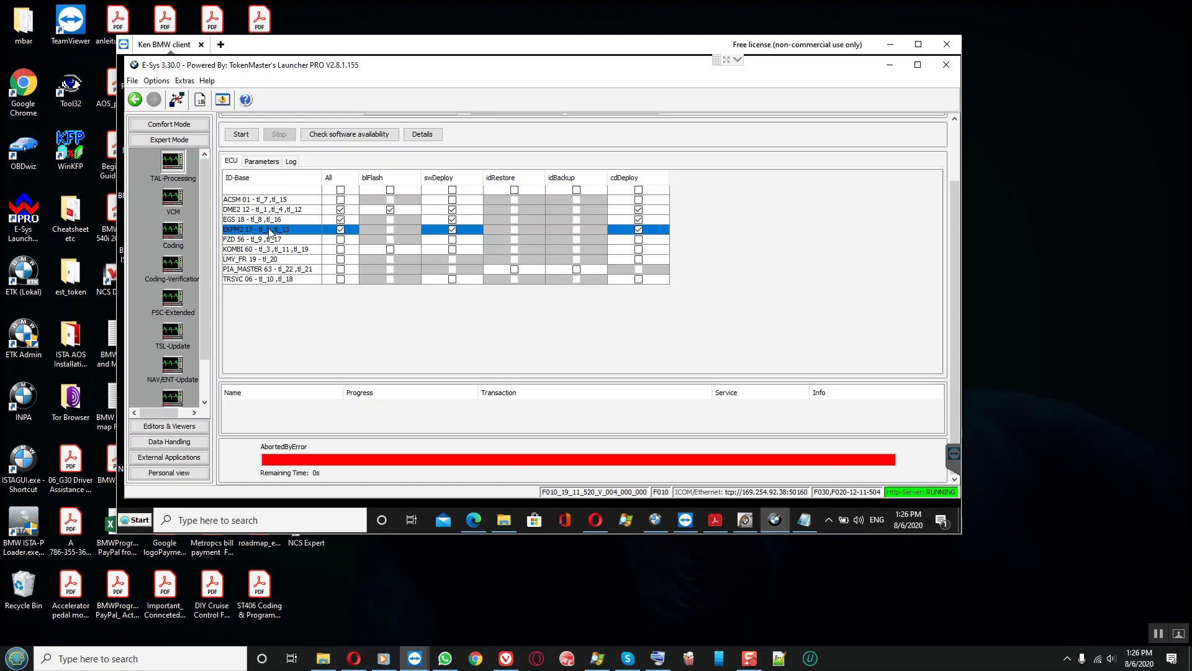
pyautogui.click(241, 134)
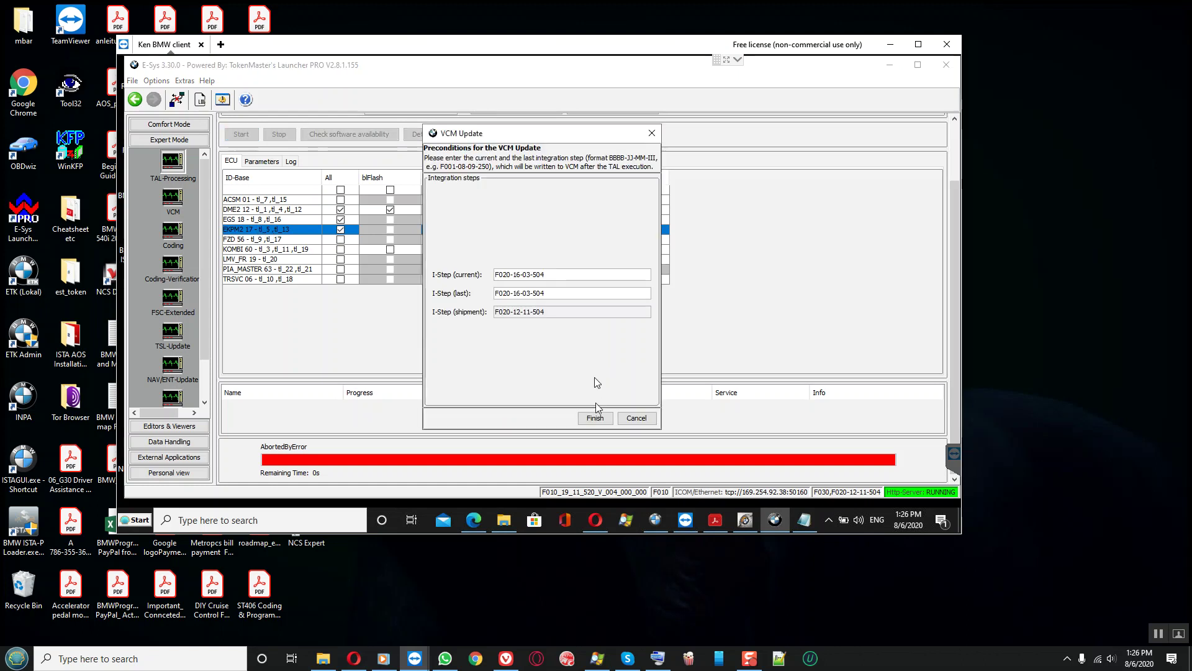
pyautogui.click(594, 418)
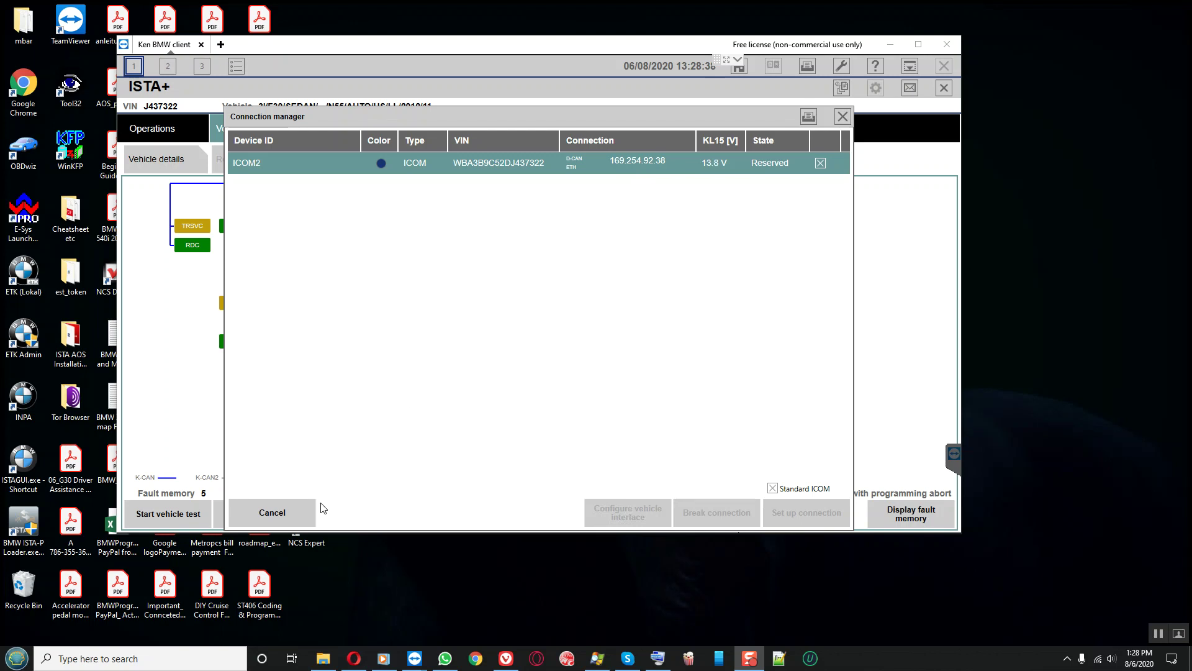
# - Cancel ISTA+'s Connection manager and return to the E-Sys session
pyautogui.click(271, 513)
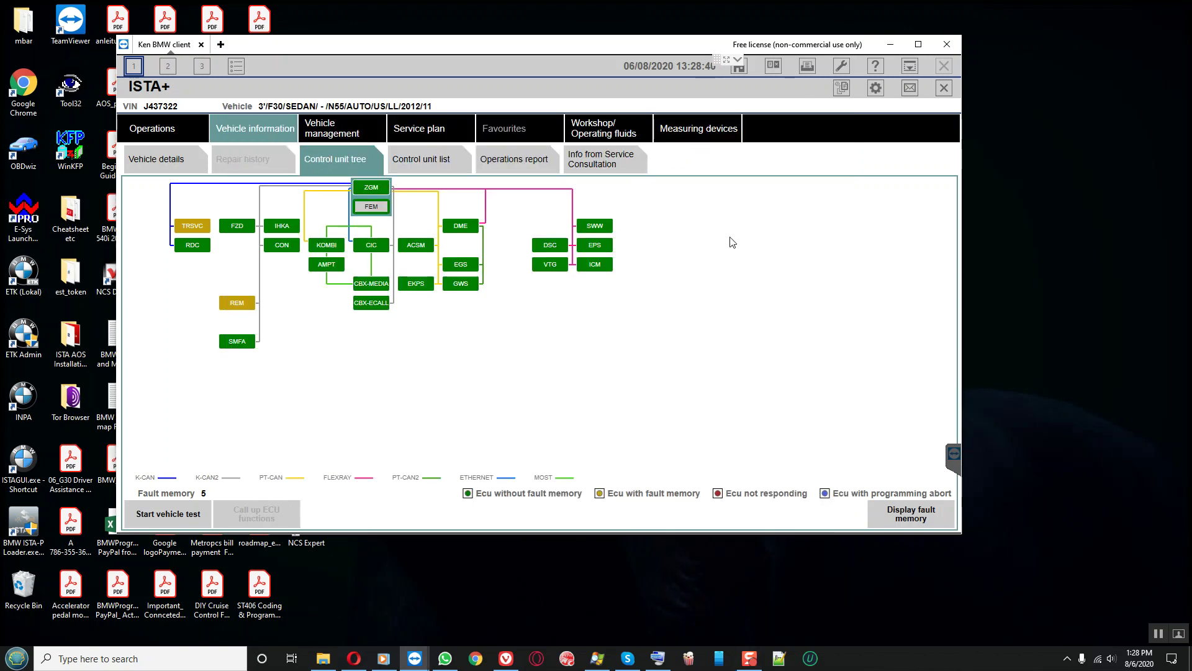
pyautogui.click(910, 73)
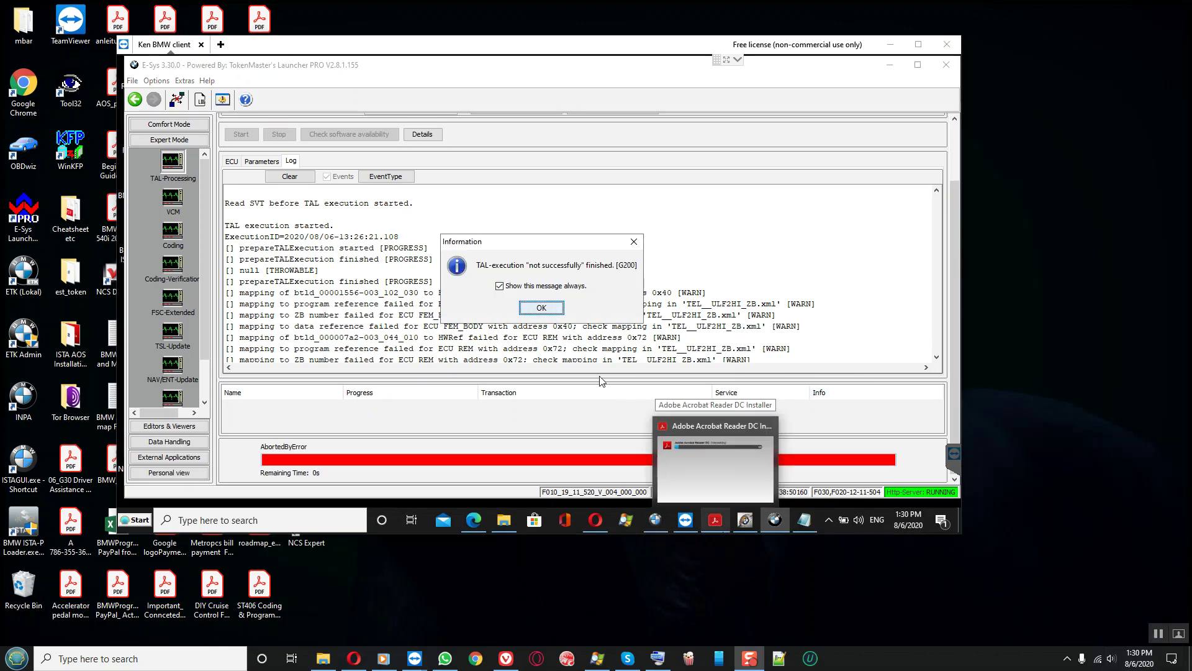
# - Acknowledge the failed-run notice, clear the log and show the ECU table
pyautogui.click(550, 310)
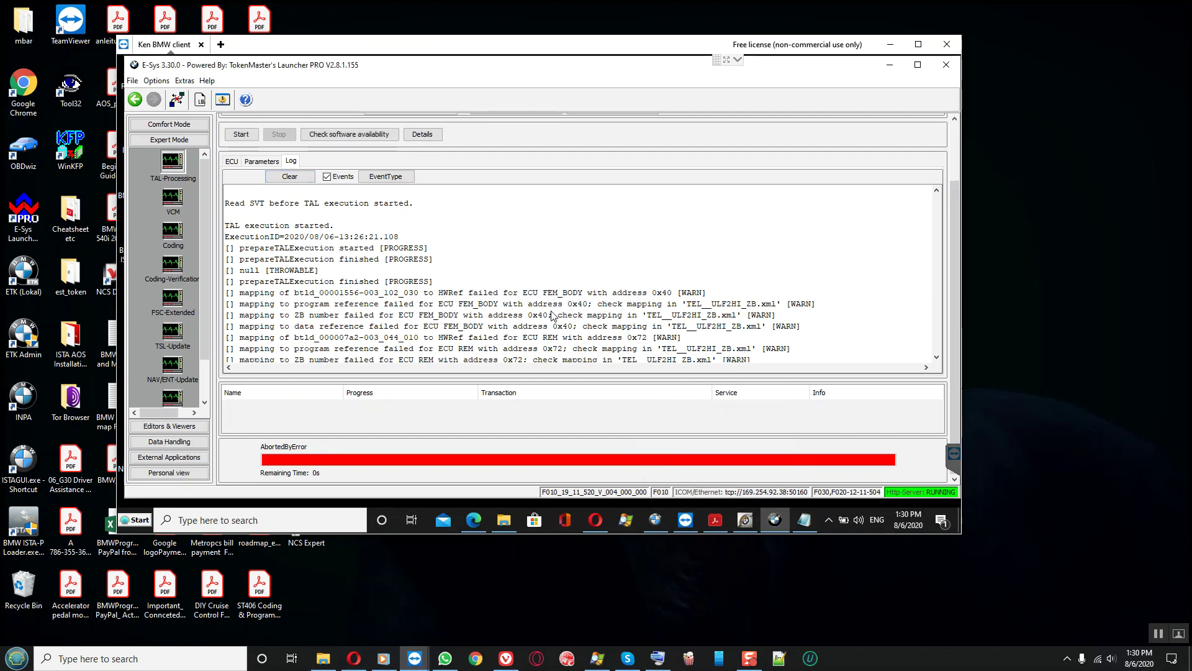
pyautogui.click(300, 179)
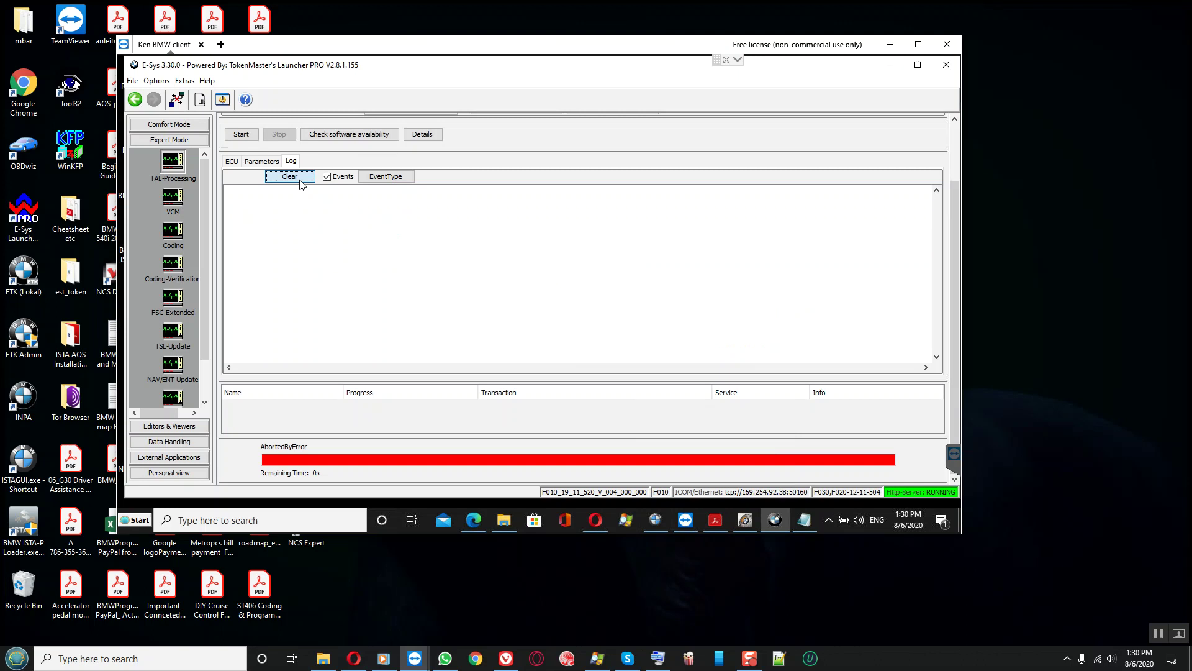
pyautogui.click(231, 162)
pyautogui.click(169, 124)
# - On TAL-Calculating, reread the actual software state from the control units
pyautogui.click(173, 149)
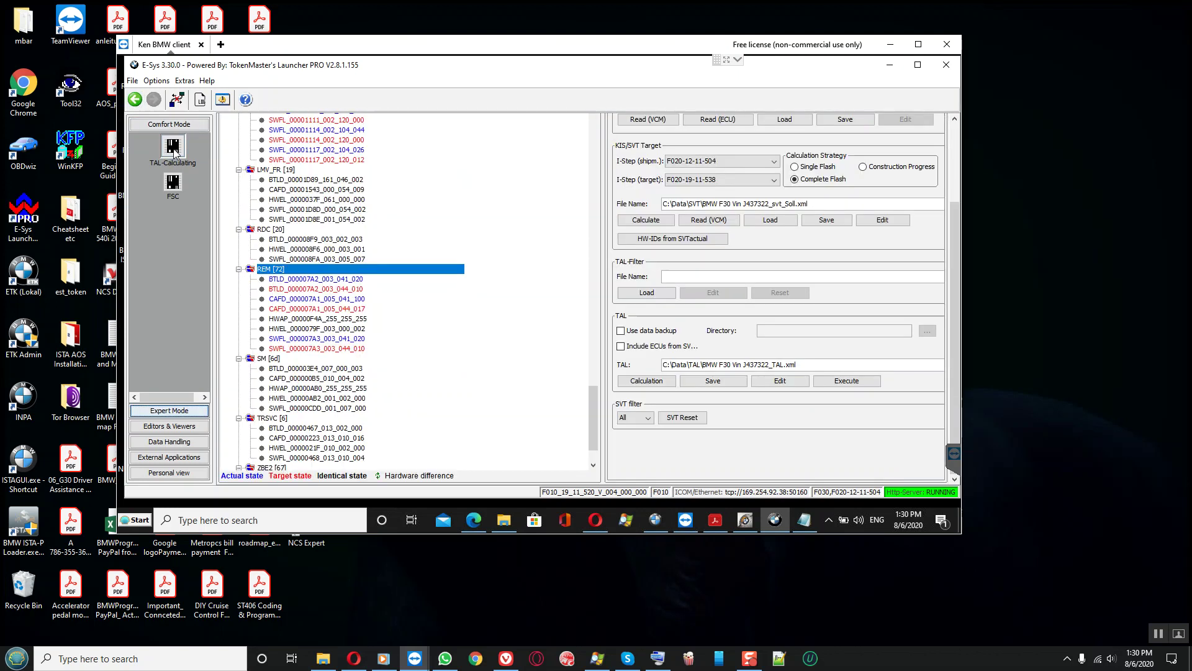
pyautogui.click(697, 119)
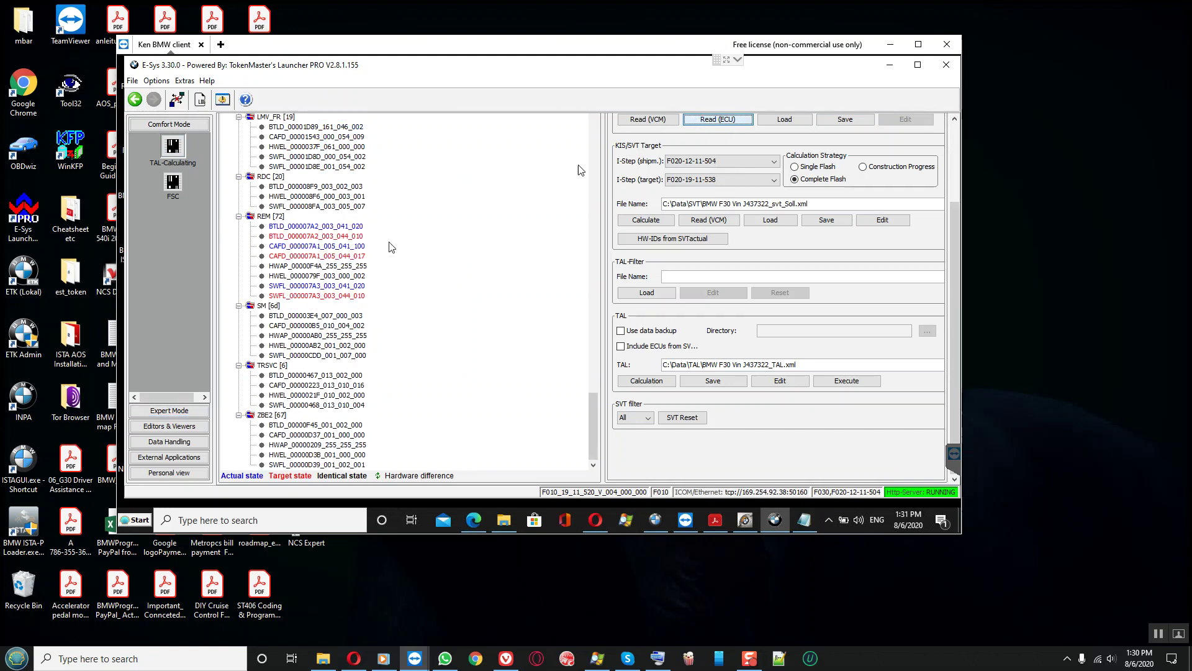
pyautogui.moveTo(591, 405); pyautogui.dragTo(589, 248)
pyautogui.scroll(10, 370, 283)
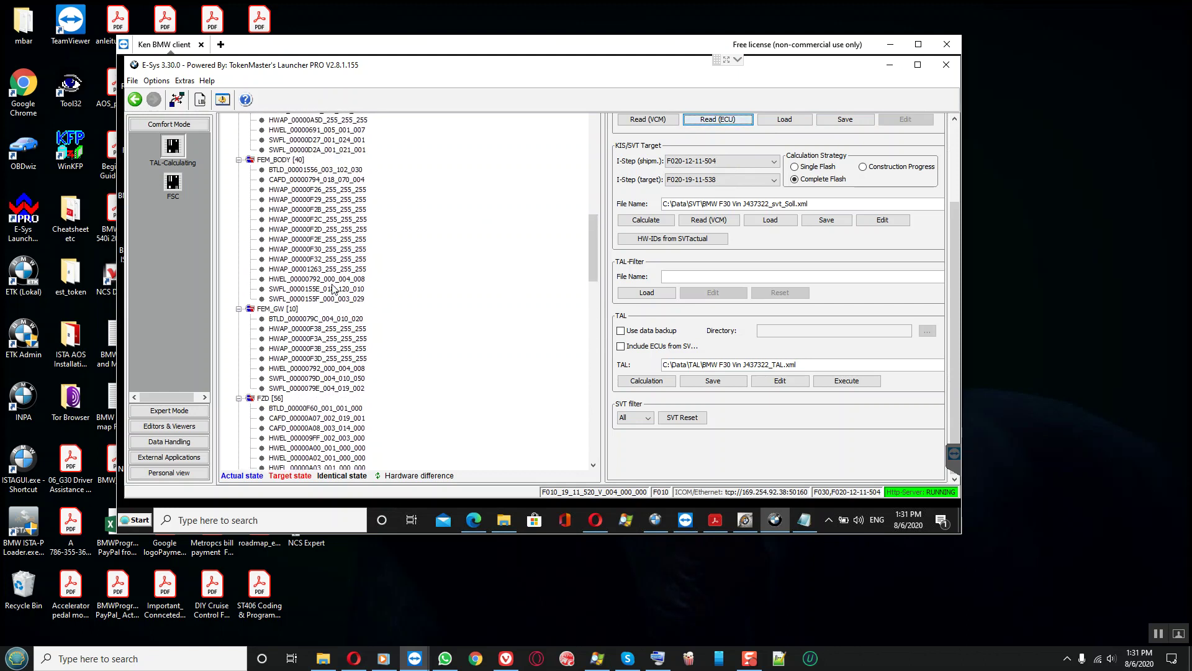
pyautogui.scroll(7, 334, 288)
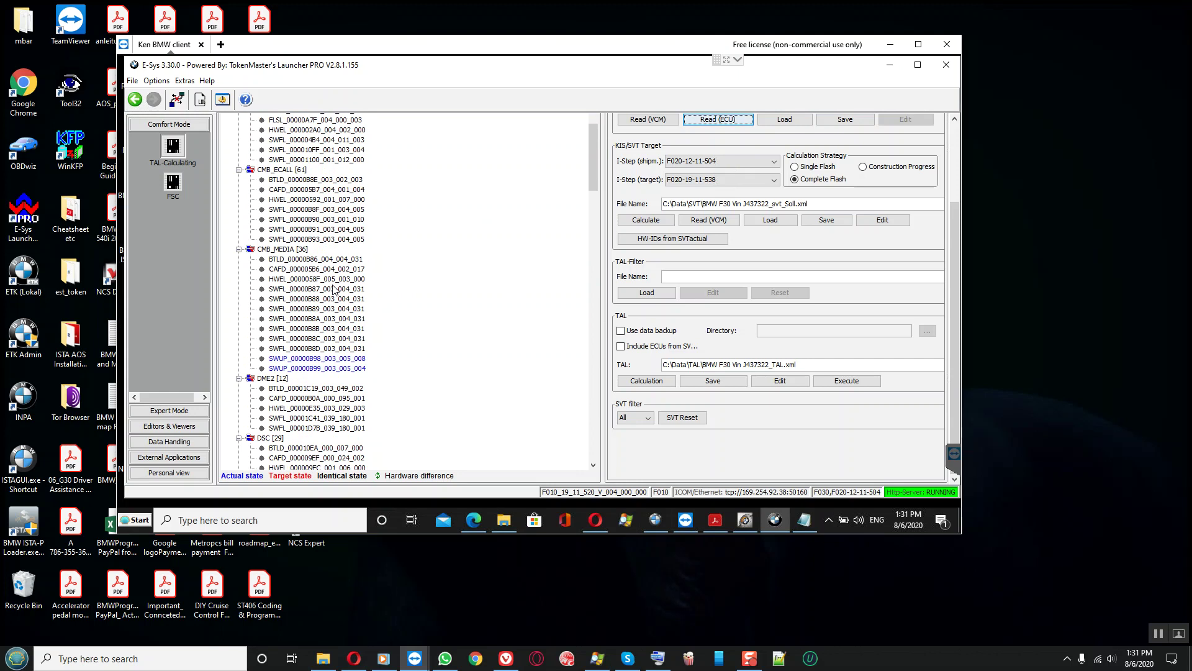
pyautogui.scroll(-6, 320, 295)
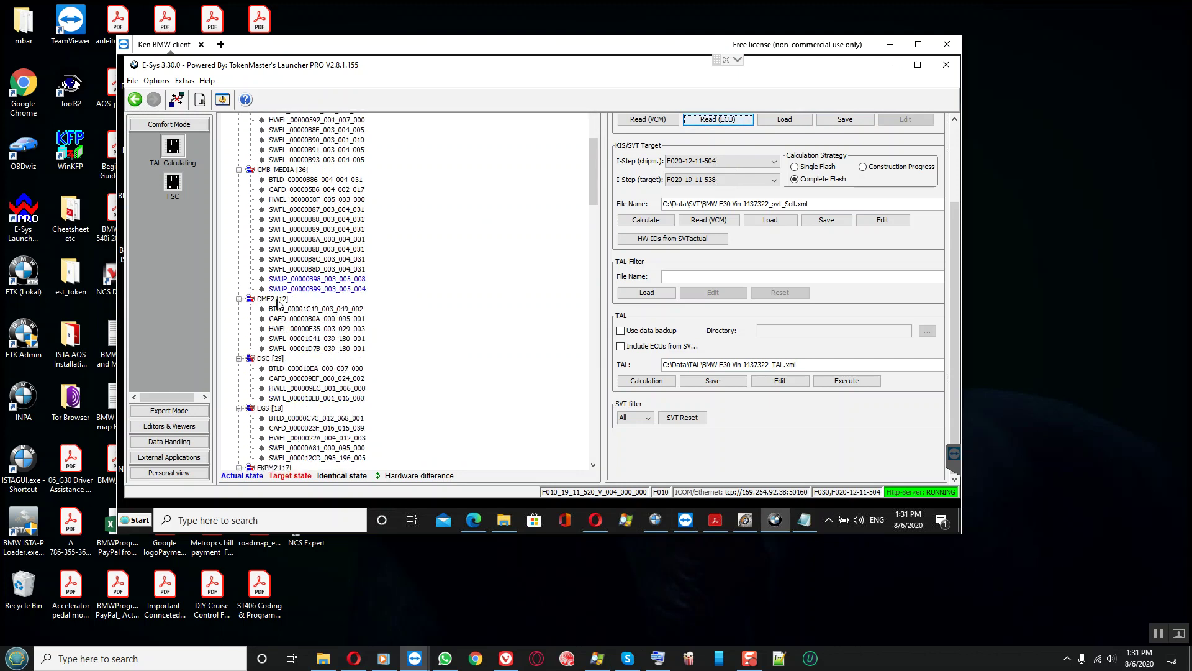
# - Review the DME2, EGS and EKPM2 entries, then read the actual SVT from the VCM
pyautogui.click(278, 300)
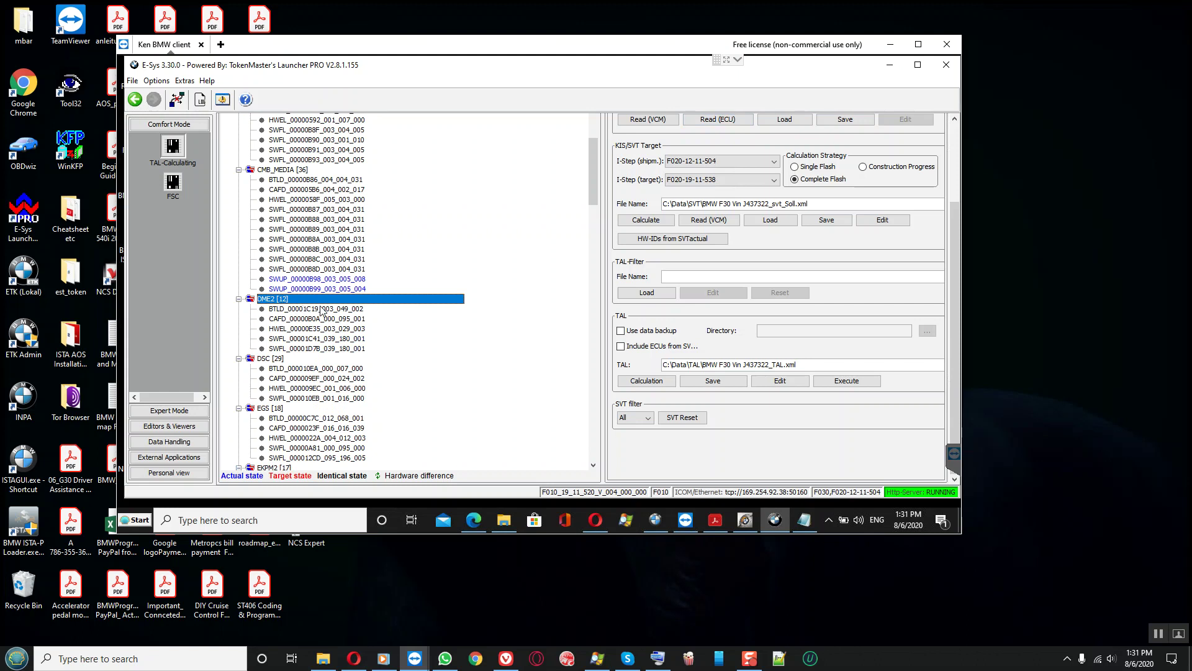
pyautogui.scroll(-2, 322, 309)
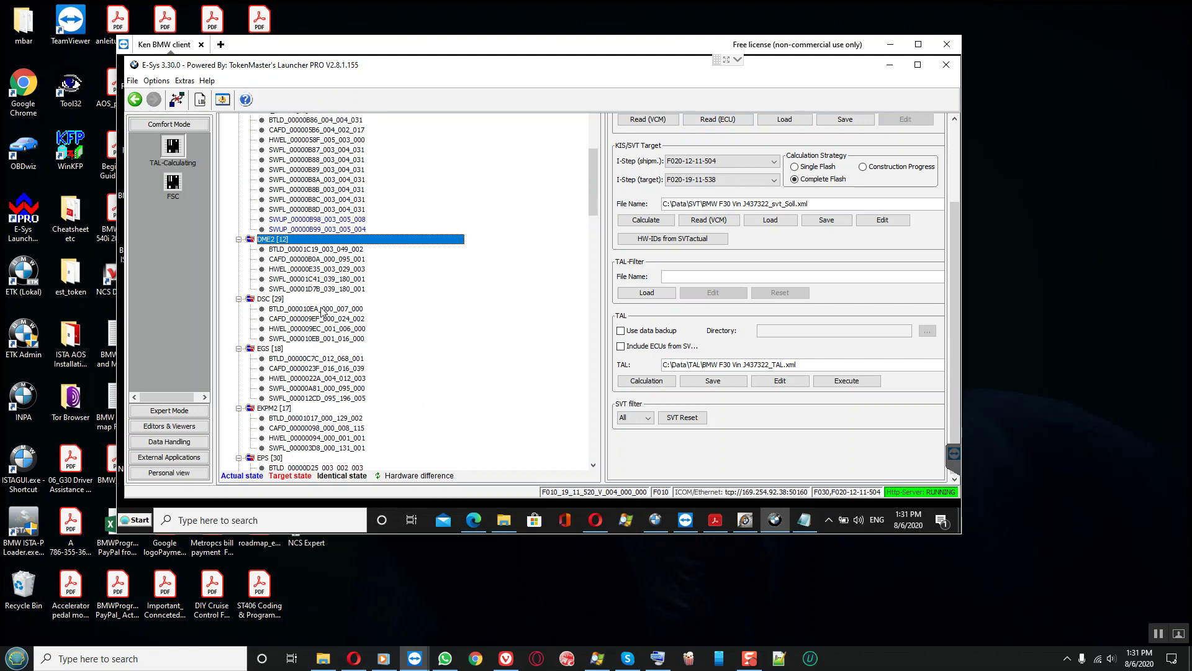
pyautogui.click(285, 351)
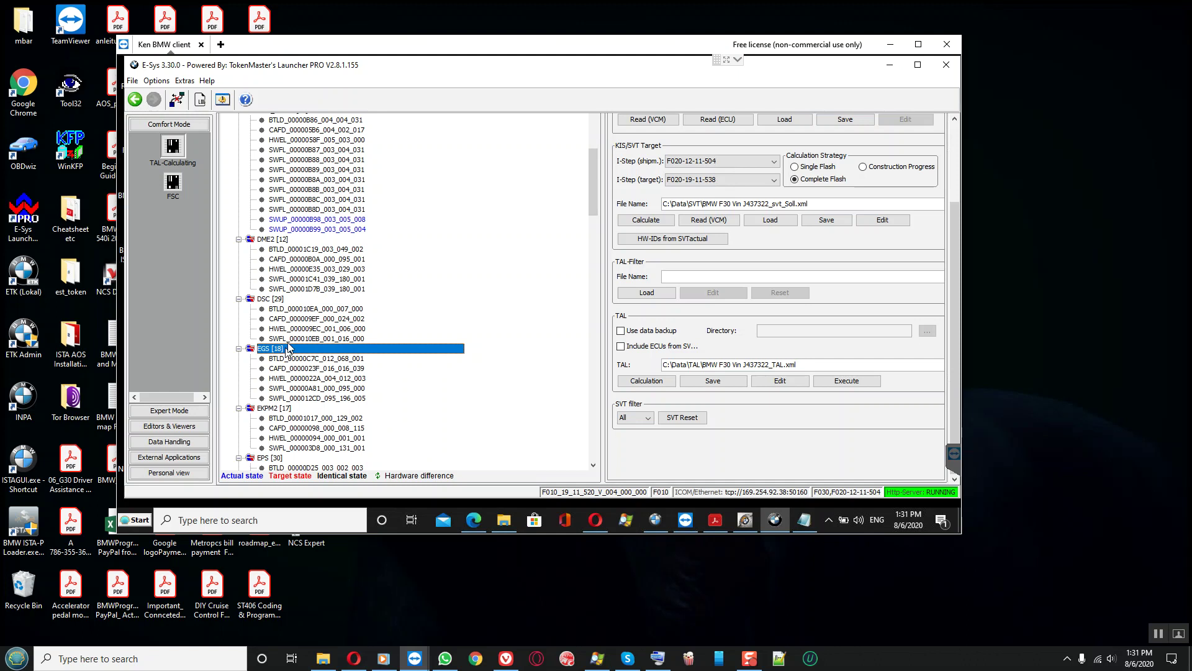
pyautogui.scroll(-1, 292, 340)
pyautogui.click(277, 380)
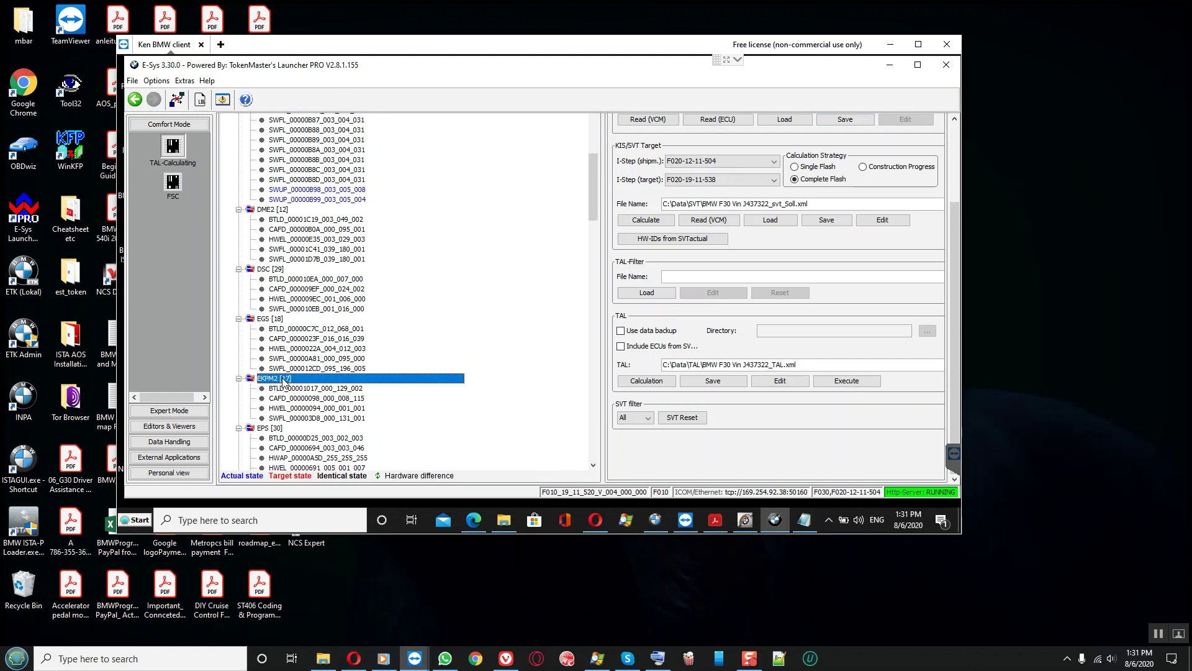
pyautogui.scroll(-4, 322, 309)
pyautogui.scroll(-7, 323, 308)
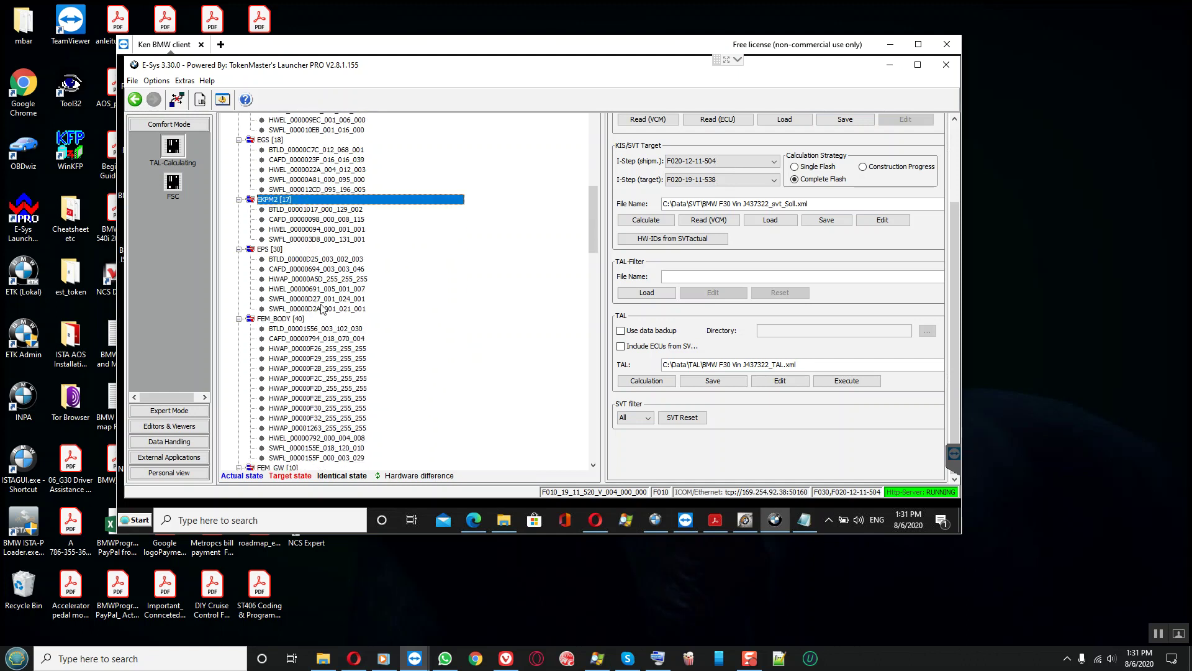
pyautogui.scroll(-8, 322, 308)
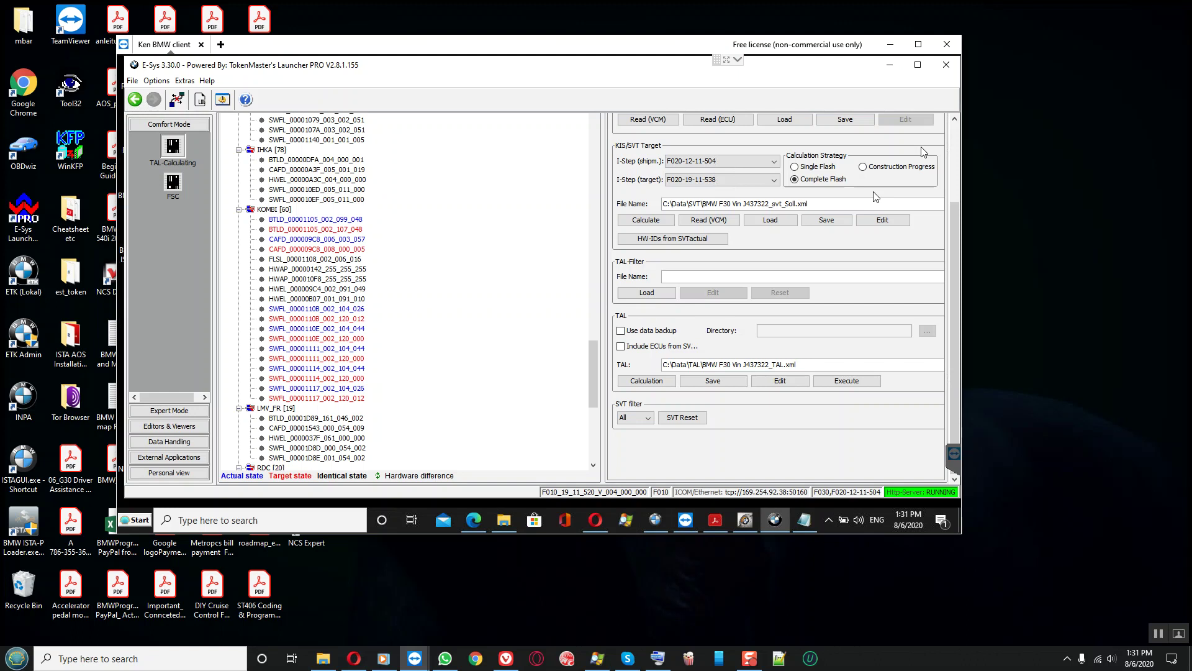
pyautogui.scroll(3, 856, 198)
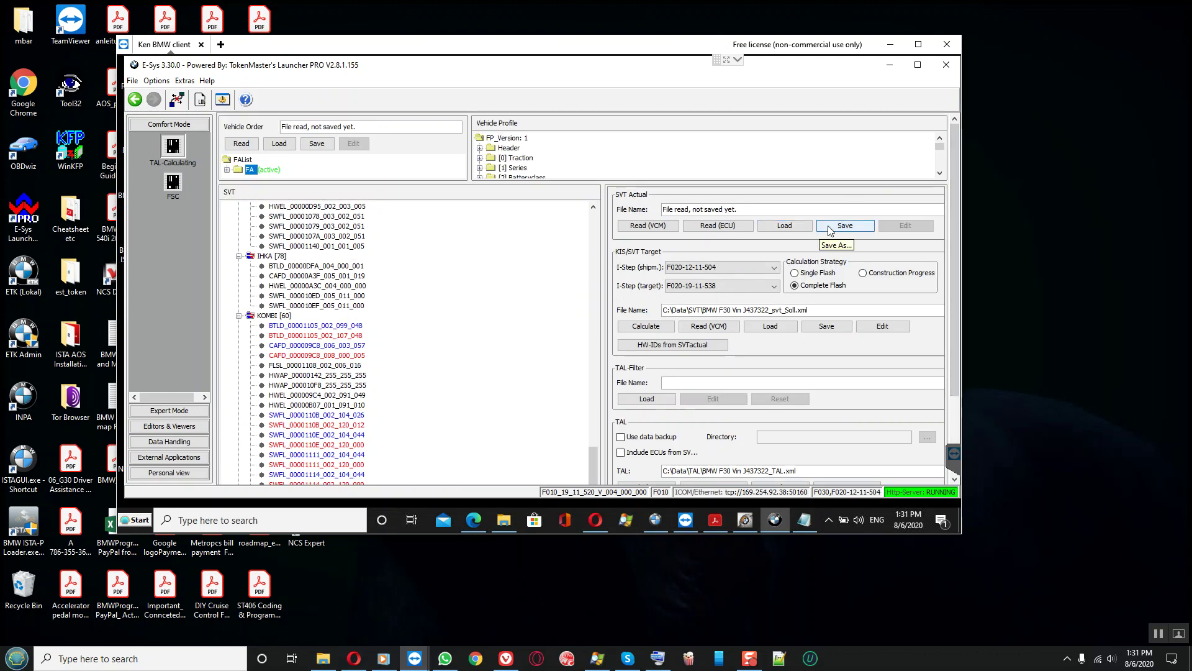
pyautogui.click(648, 226)
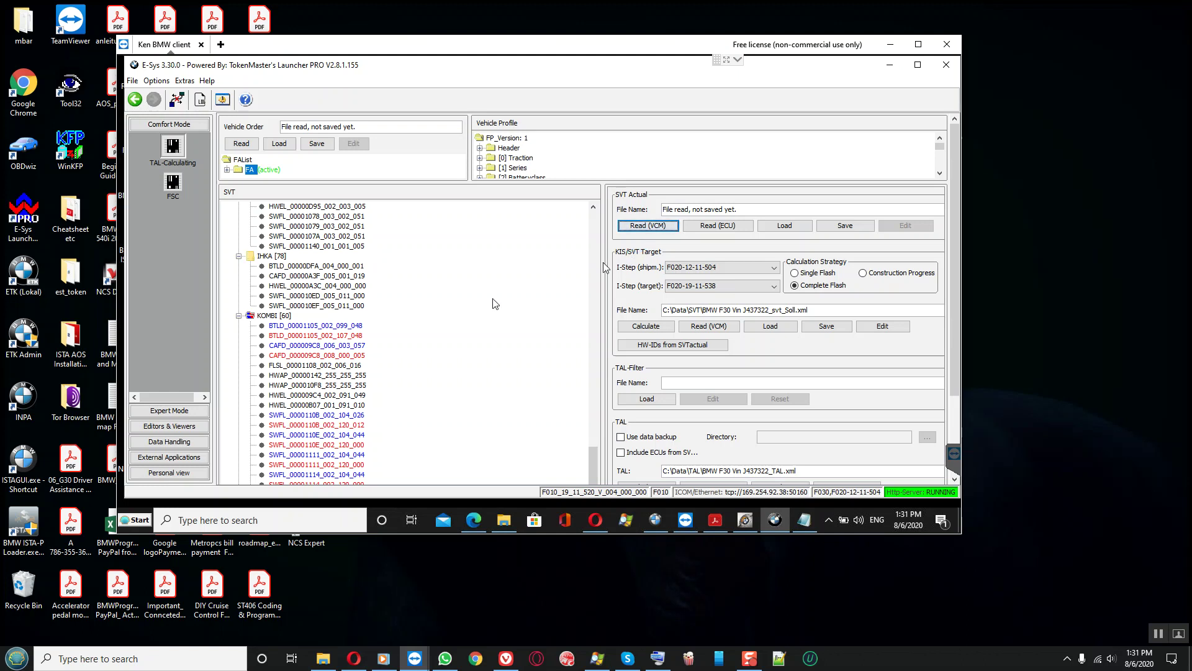
pyautogui.click(169, 411)
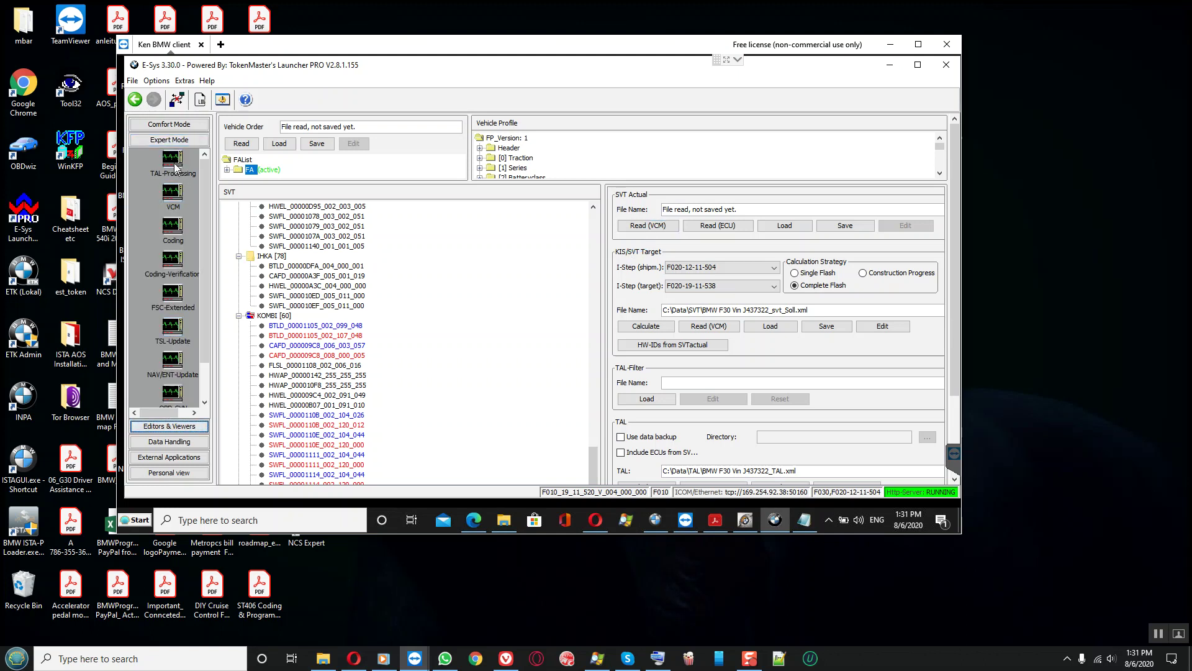
# - In TAL-Processing, untick DME2, EGS and EKPM2 from programming
pyautogui.click(174, 167)
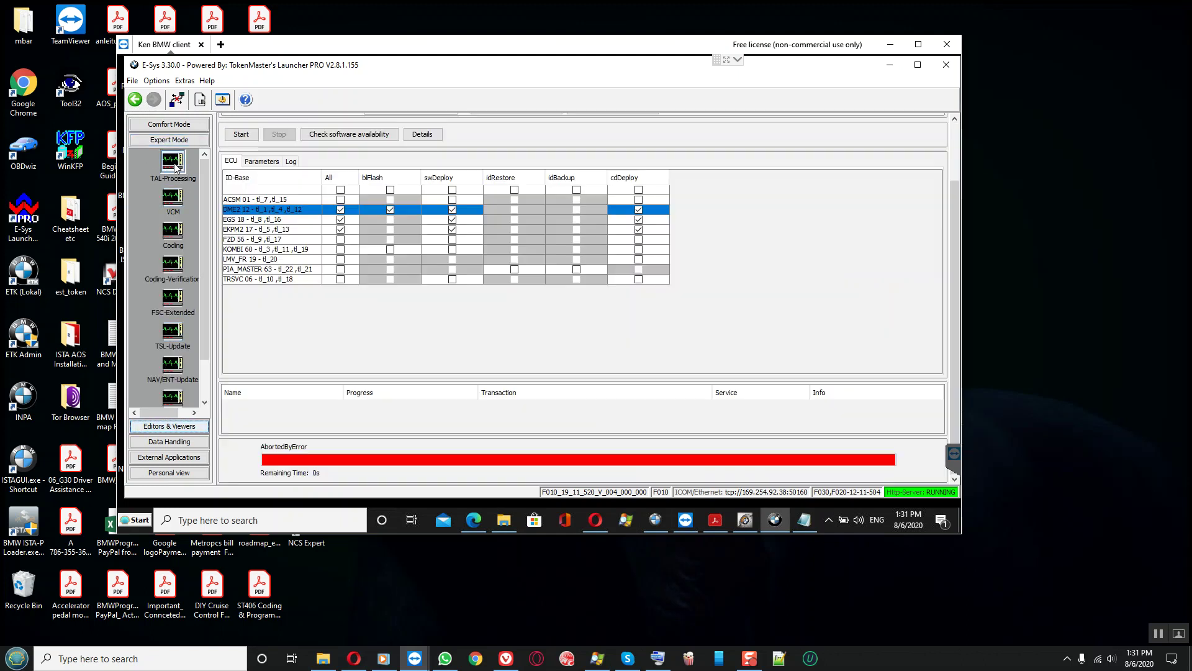
pyautogui.click(339, 212)
pyautogui.click(341, 220)
pyautogui.click(341, 230)
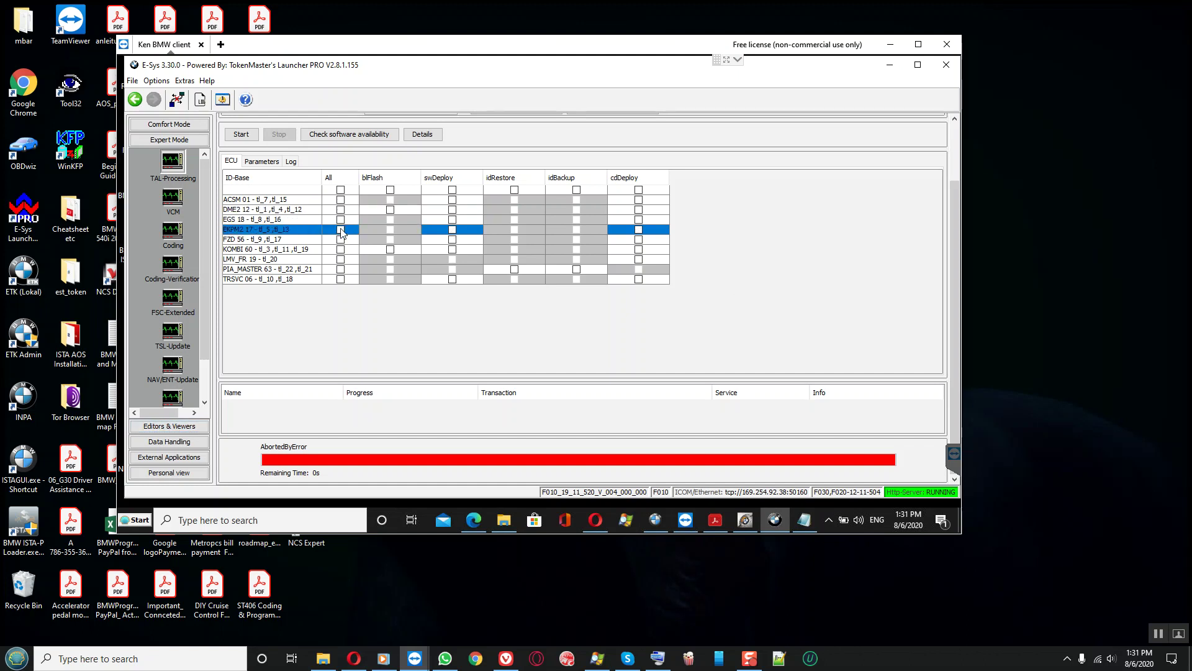
# - Select the FZD 56, LMV_FR 19, TRSVC 06, ACSM 01, PIA_MASTER 63 and KOMBI 60 rows
pyautogui.click(309, 241)
pyautogui.click(271, 261)
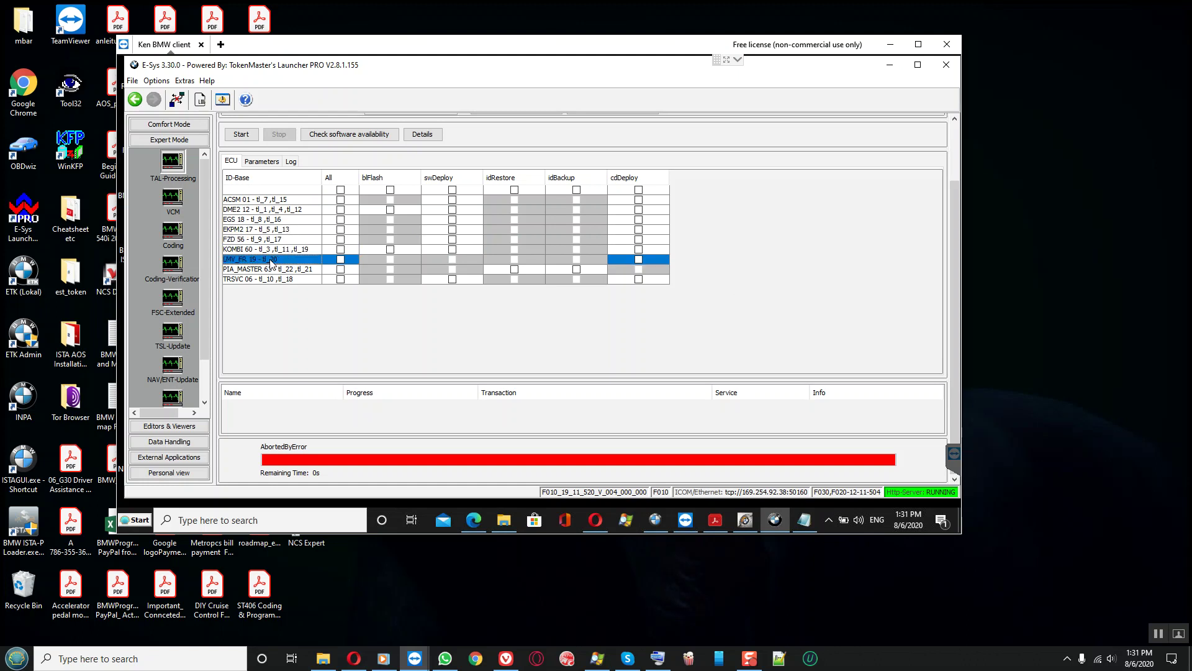
pyautogui.click(275, 279)
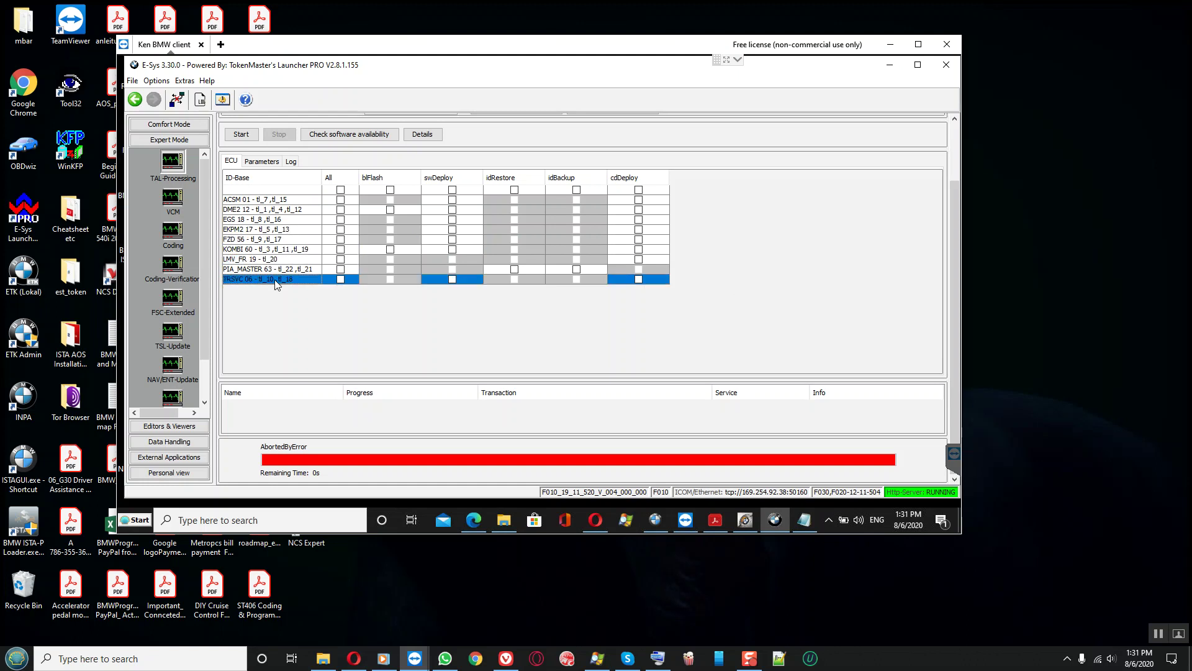
pyautogui.click(260, 202)
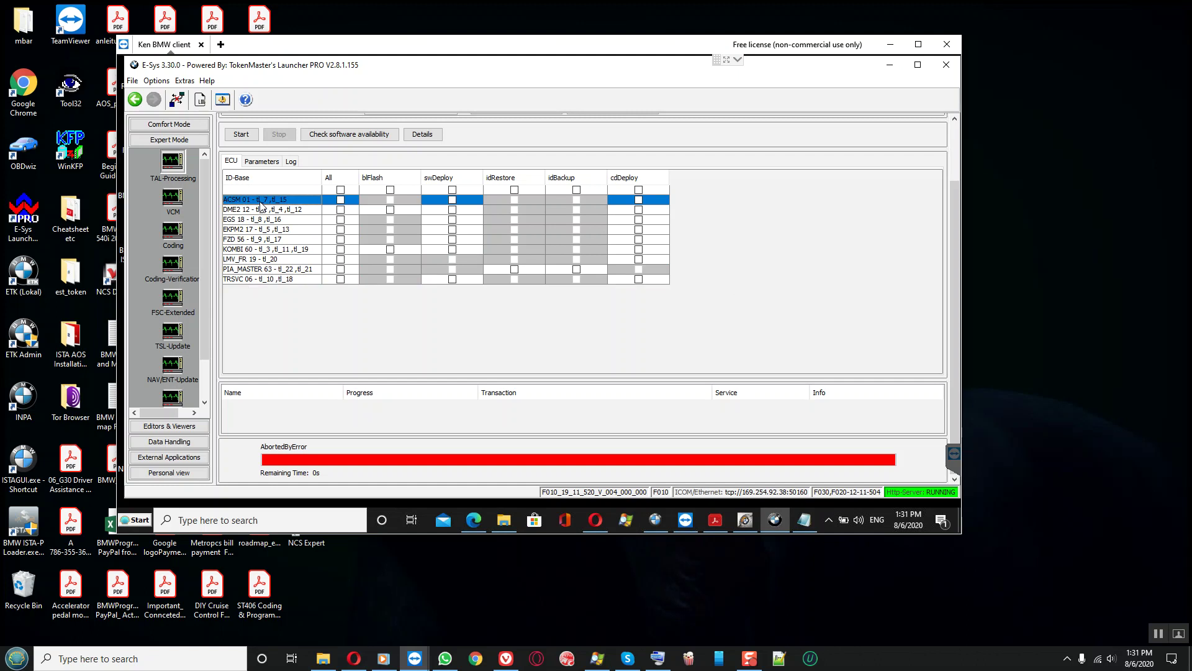
pyautogui.click(265, 271)
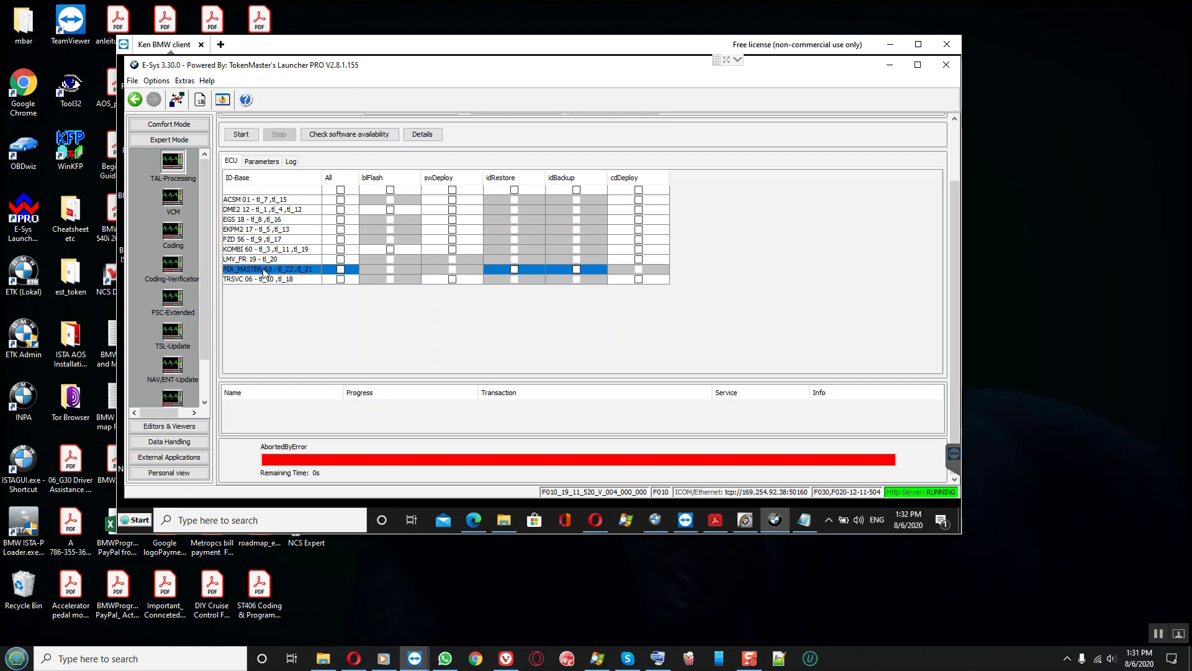
pyautogui.click(268, 251)
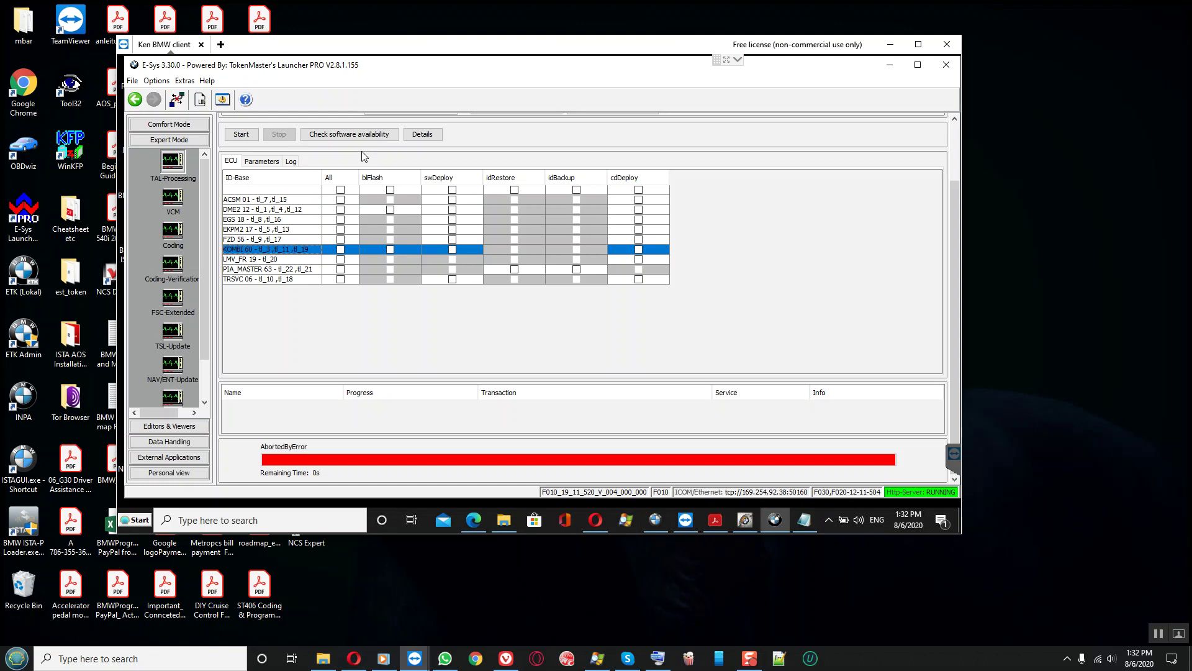
# - Open TAL-Calculating and select the KOMBI [60] and REM [72] units in the SVT tree
pyautogui.click(173, 126)
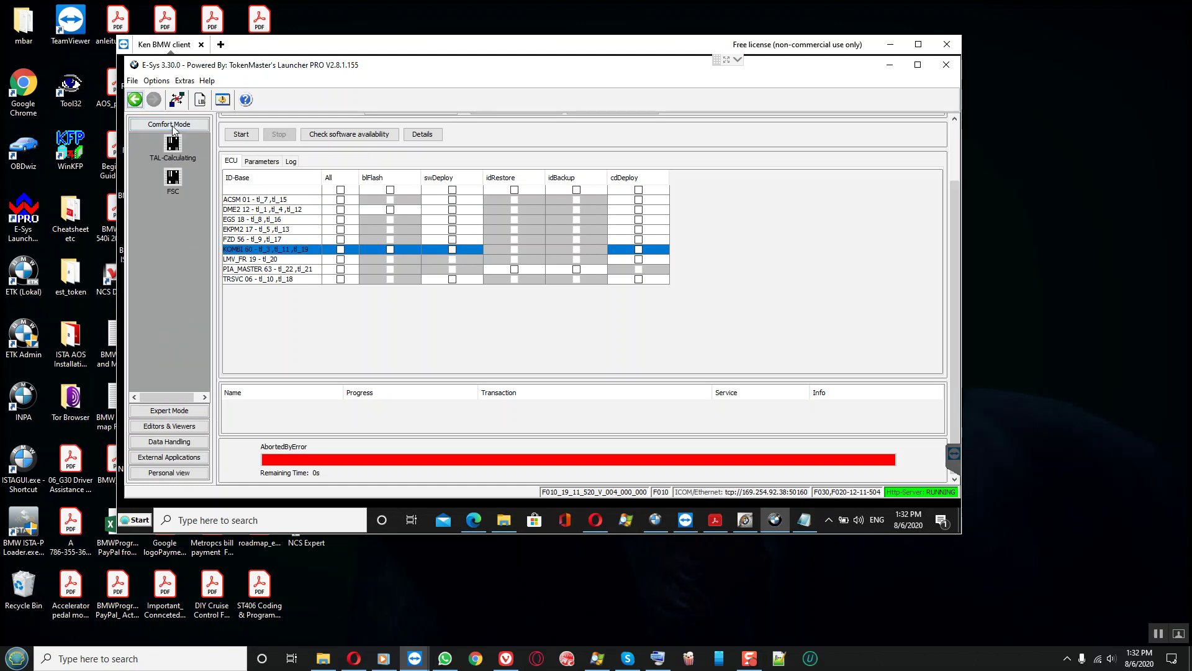
pyautogui.click(176, 147)
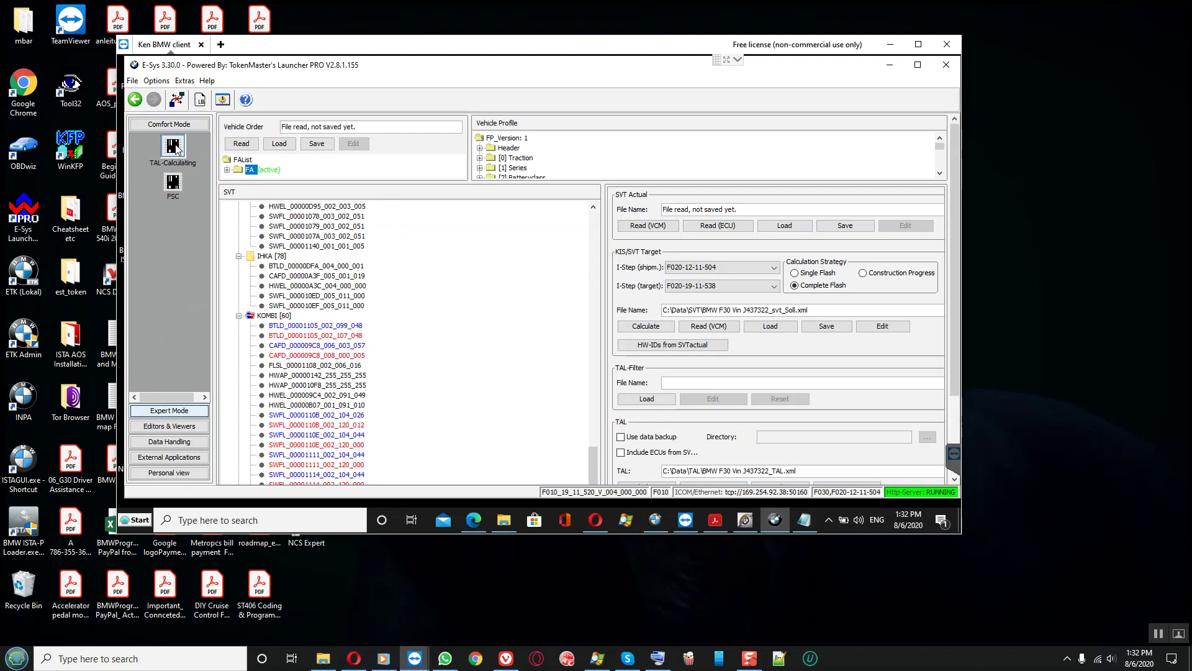
pyautogui.click(274, 316)
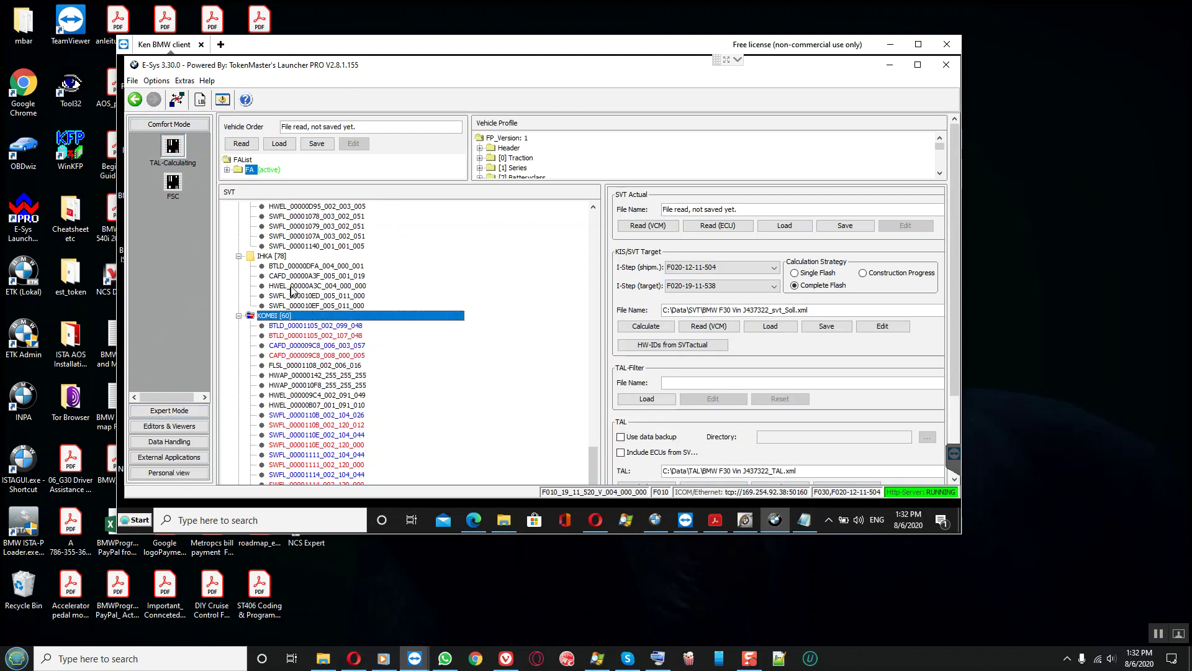
pyautogui.click(954, 430)
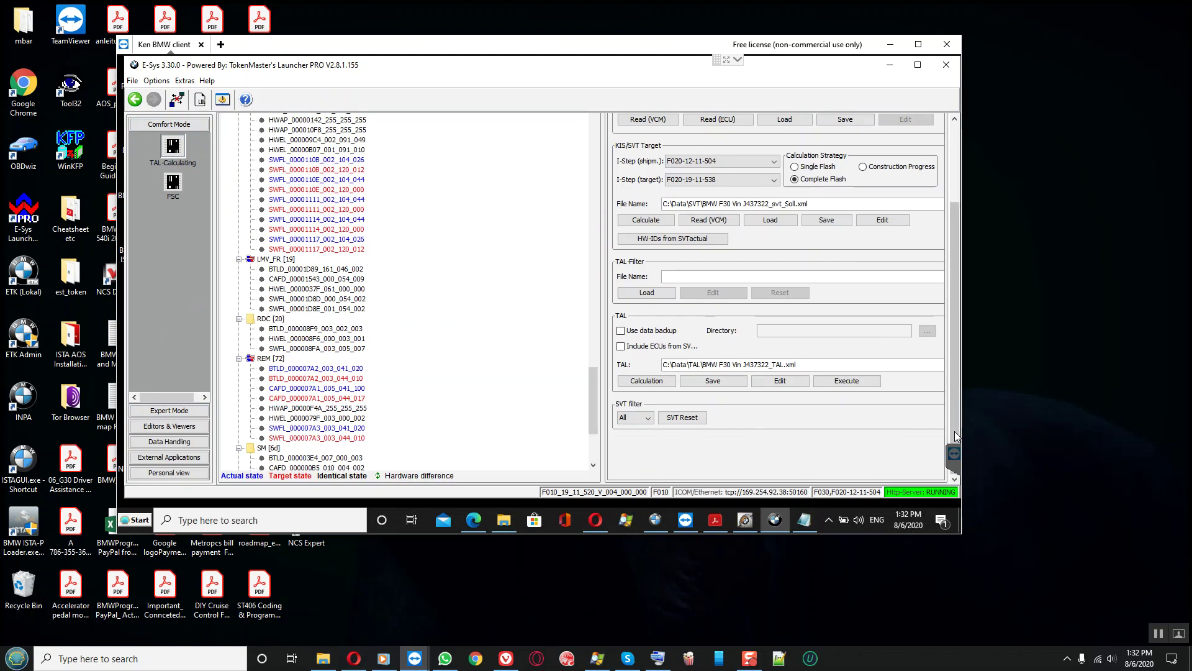
pyautogui.click(276, 360)
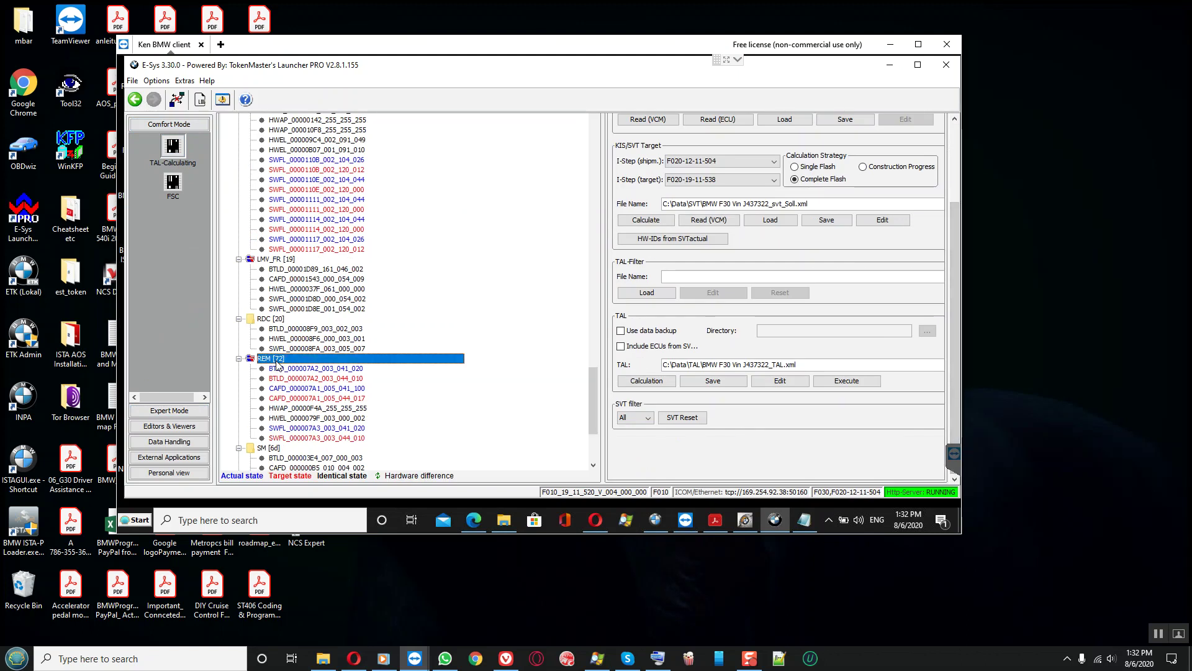
# - Save the actual SVT as svt_IST, overwriting the existing file
pyautogui.scroll(-2, 276, 364)
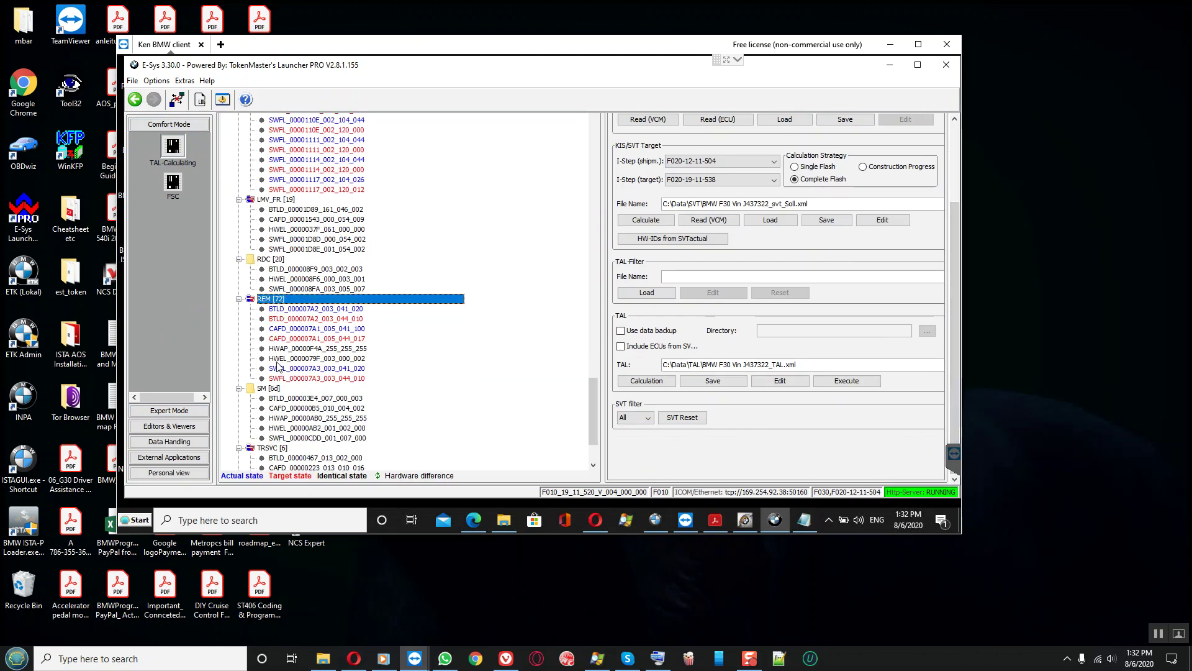
pyautogui.click(845, 119)
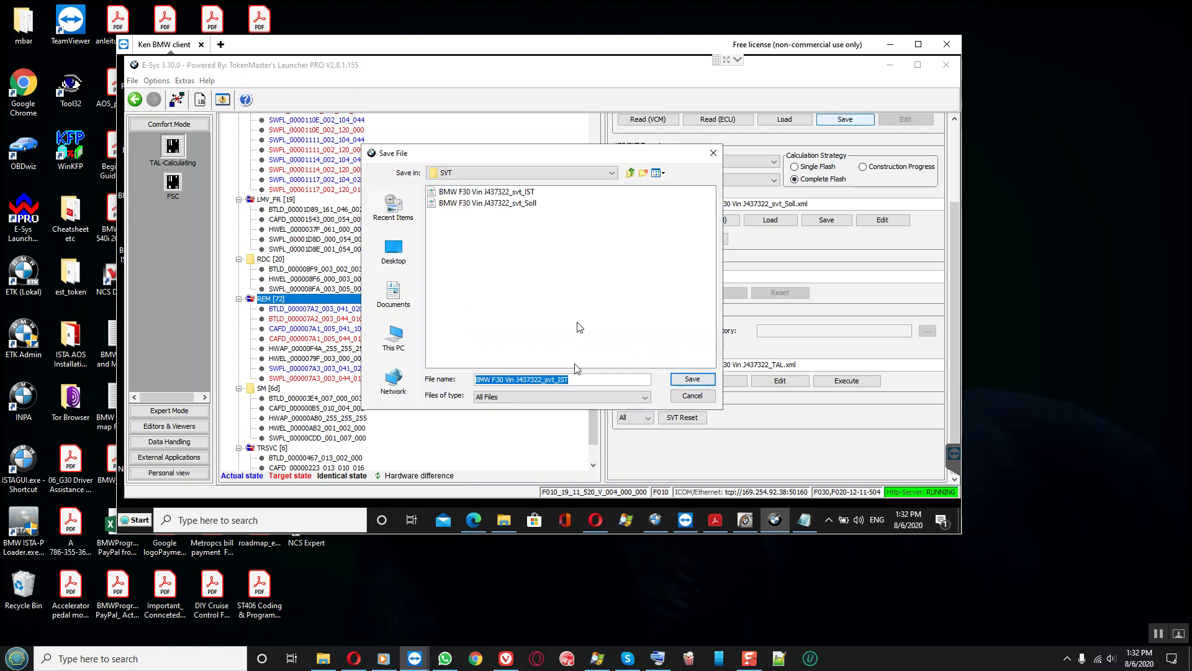
pyautogui.click(691, 379)
pyautogui.click(500, 303)
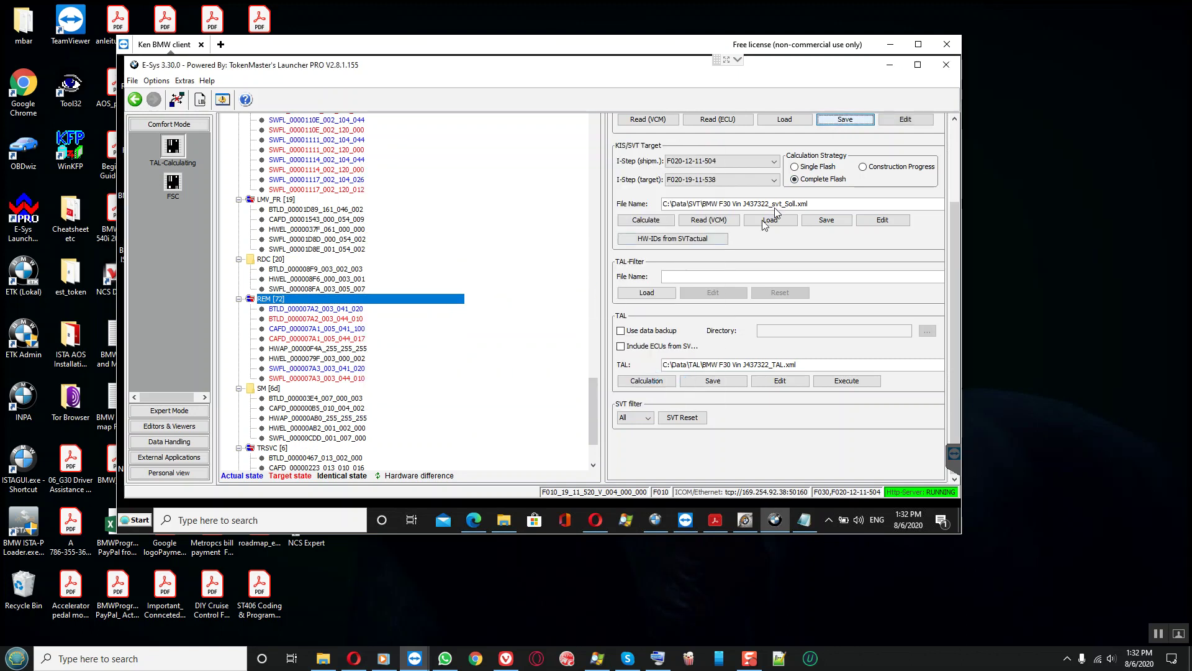
pyautogui.click(645, 220)
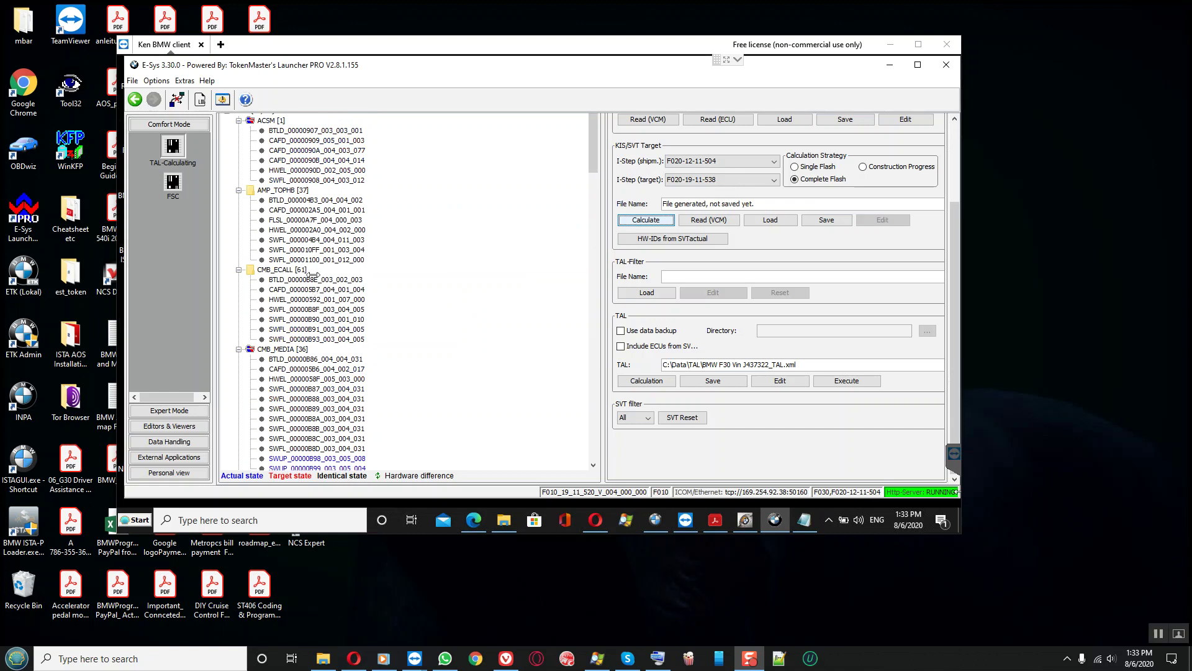
pyautogui.click(317, 241)
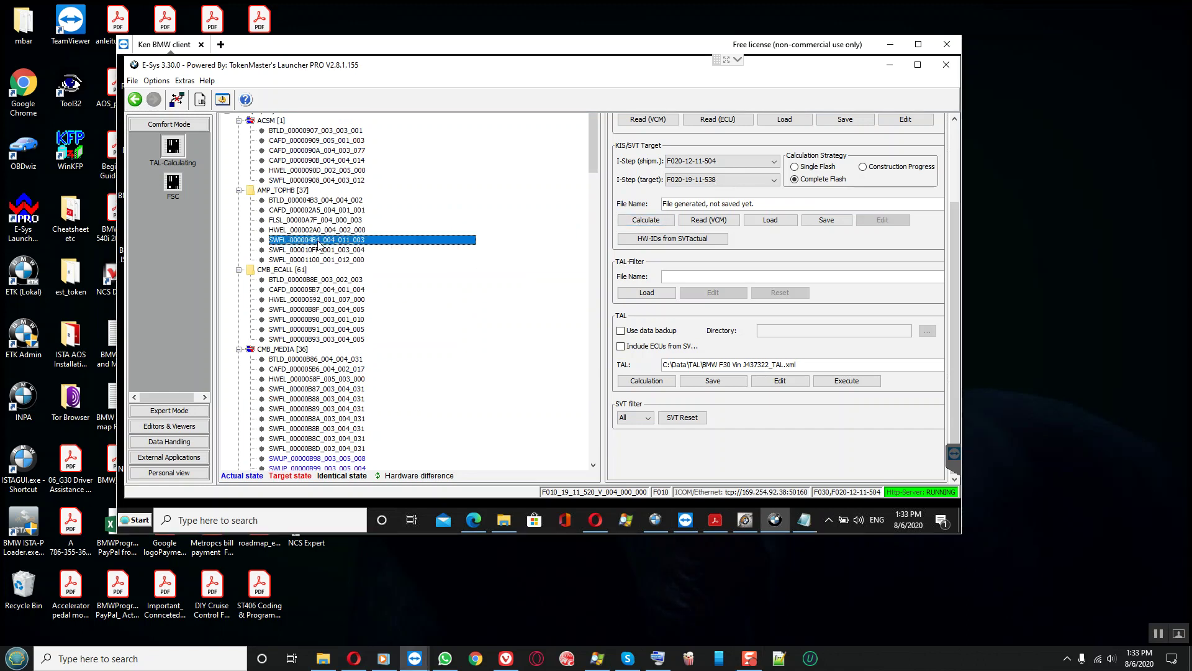
pyautogui.scroll(-6, 319, 261)
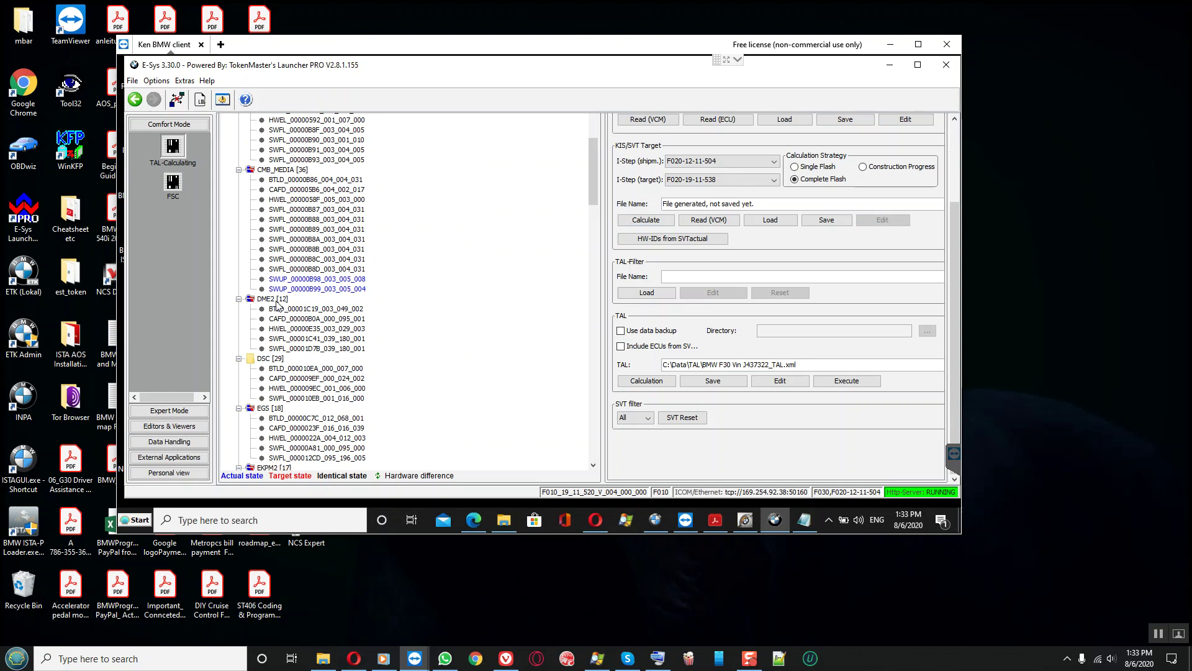
pyautogui.click(303, 290)
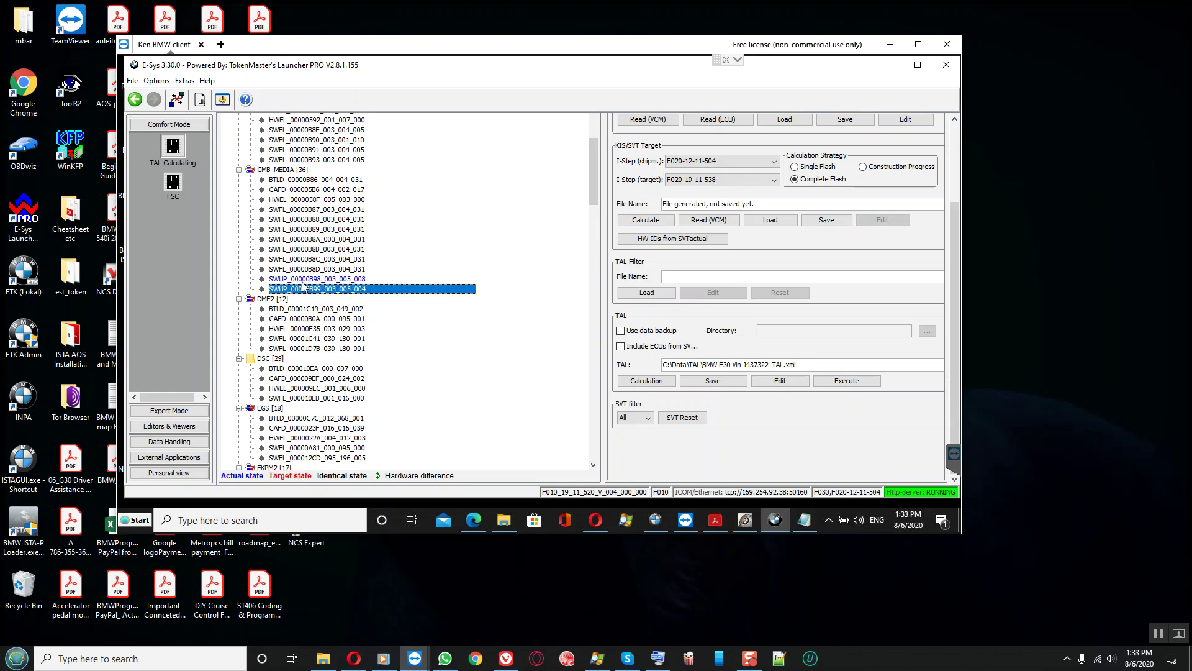
pyautogui.click(304, 280)
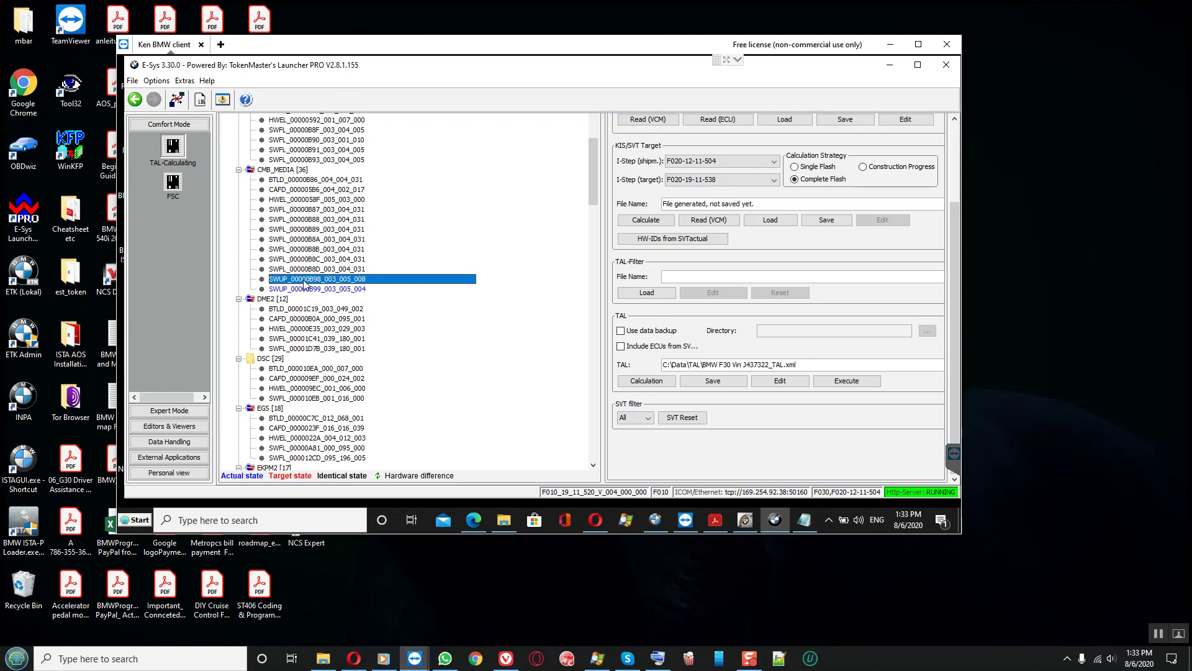
pyautogui.scroll(-10, 304, 282)
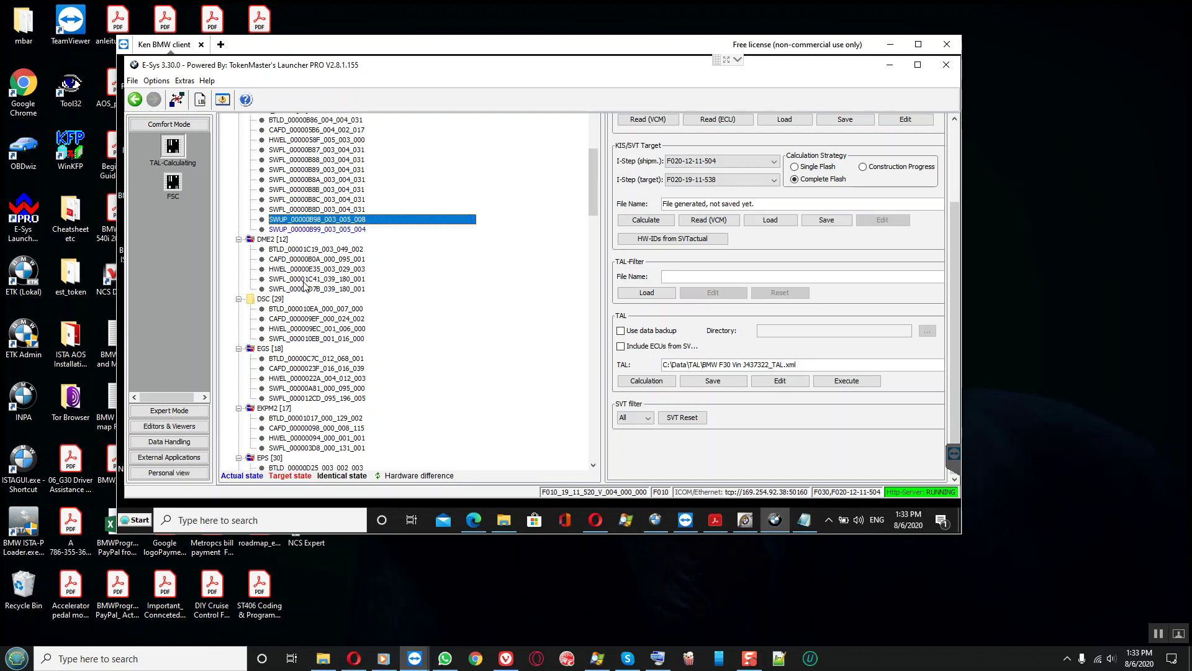
pyautogui.scroll(-11, 310, 292)
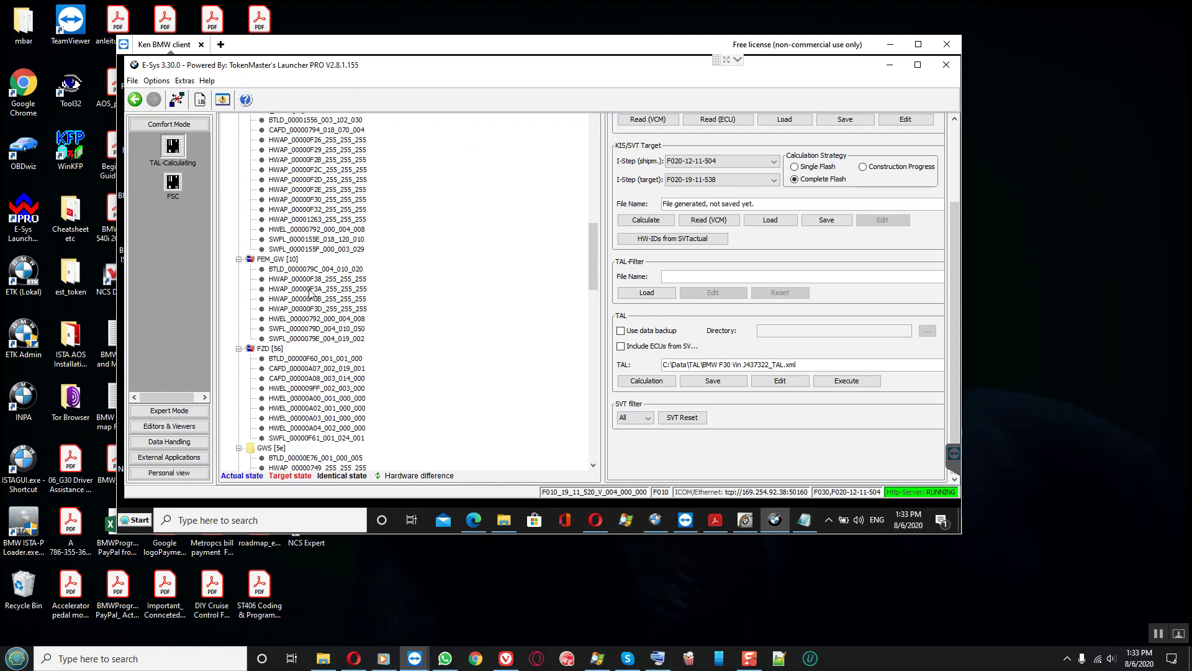
pyautogui.scroll(-11, 310, 293)
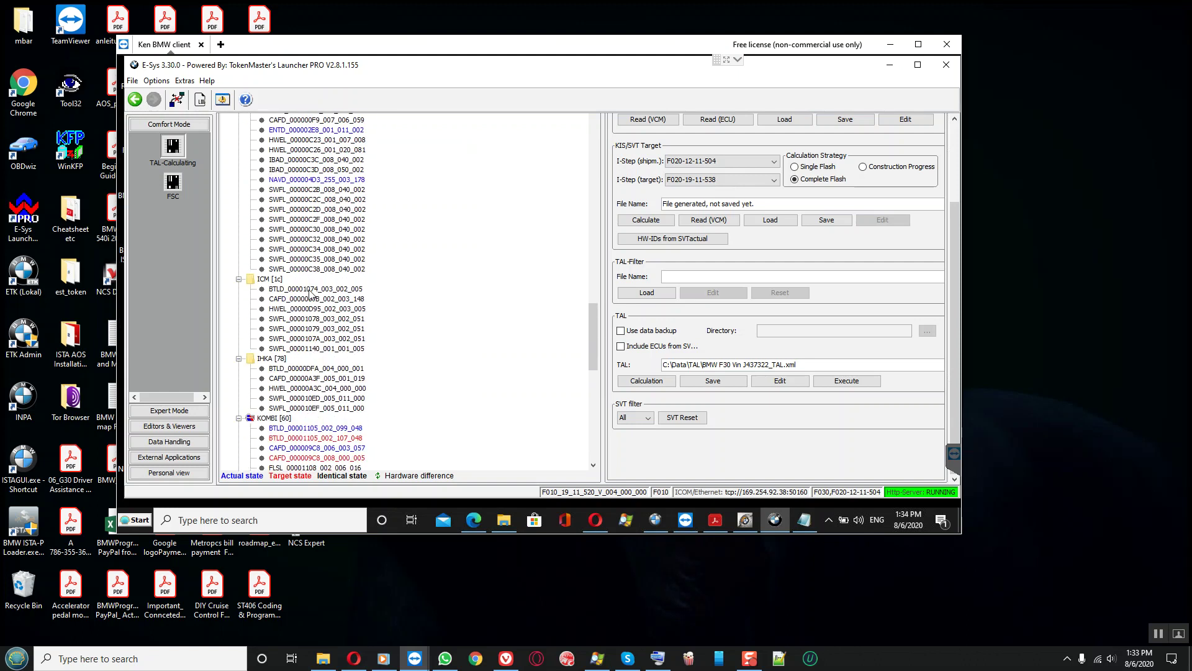
pyautogui.scroll(-3, 310, 293)
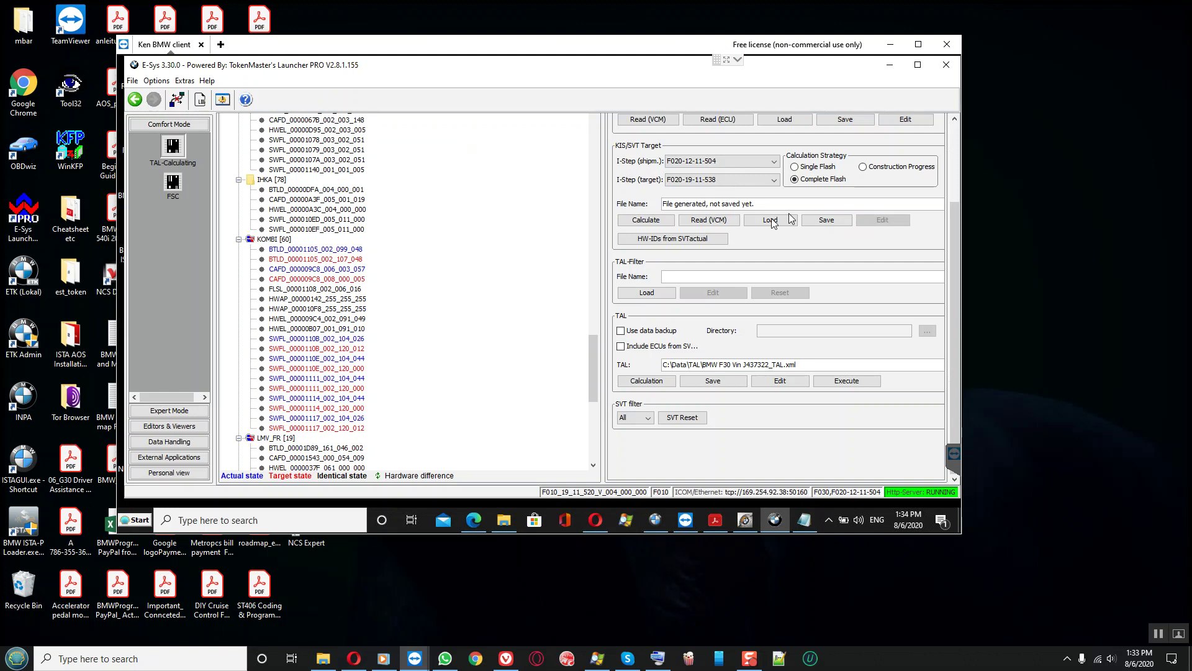
# - Save the calculated target SVT as svt_Soll, overwriting the existing file
pyautogui.click(827, 222)
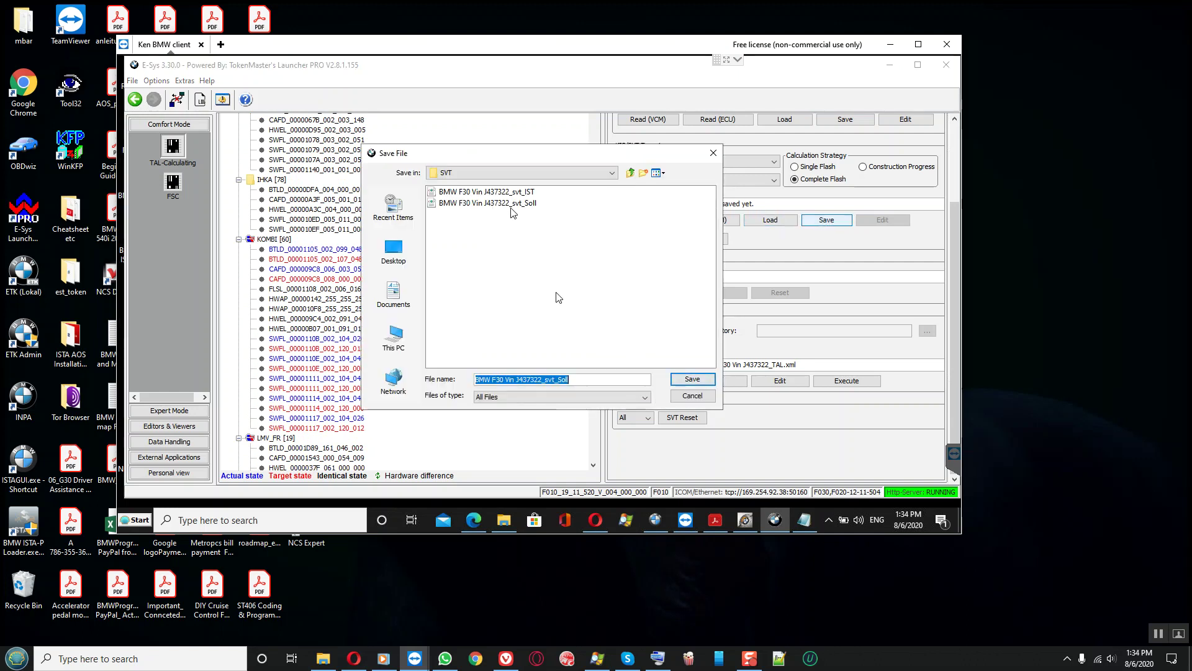
pyautogui.click(692, 379)
pyautogui.click(492, 299)
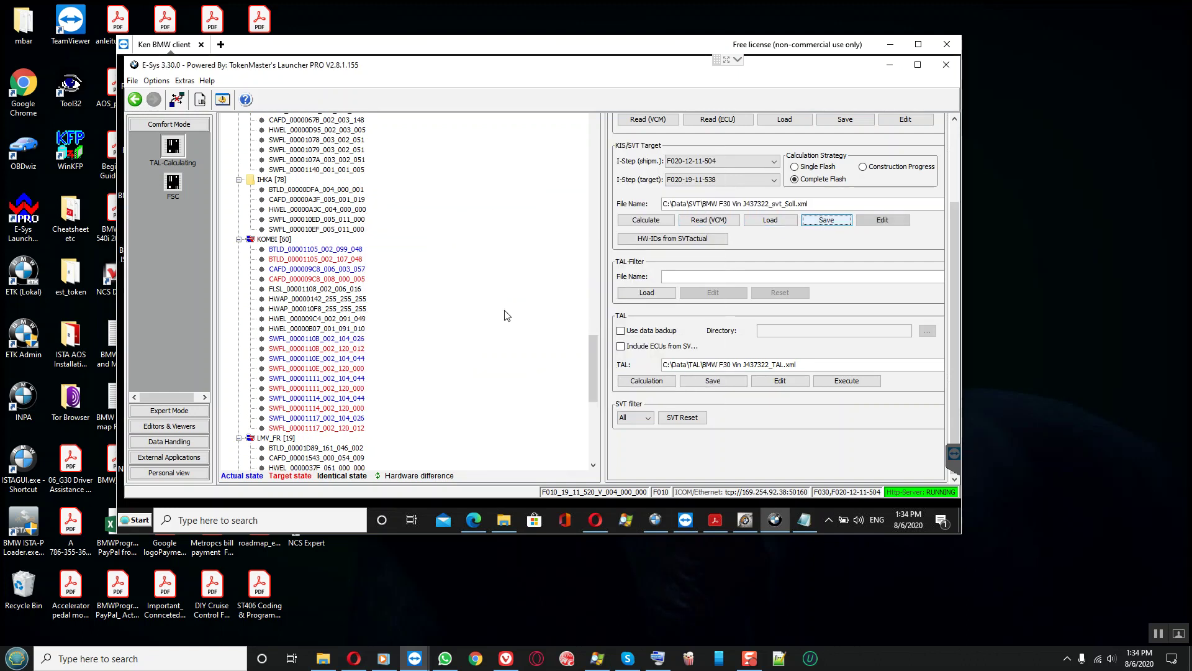
# - Calculate the TAL, dismiss its generation error, and save the TAL over the existing file
pyautogui.click(649, 383)
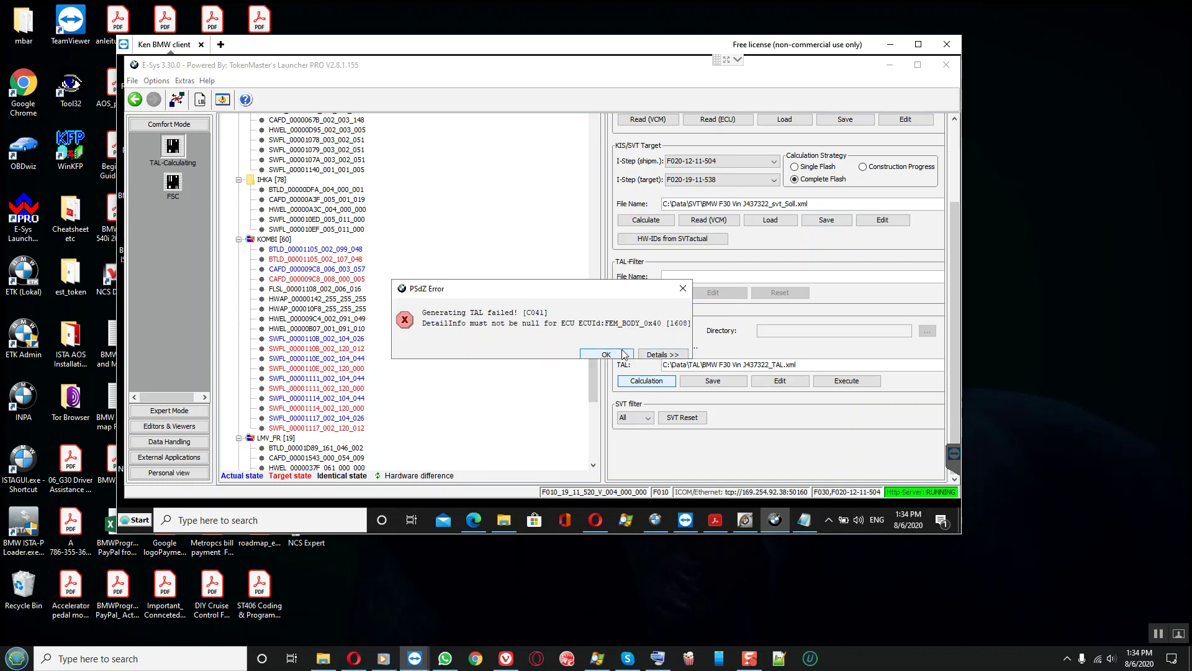
pyautogui.click(621, 354)
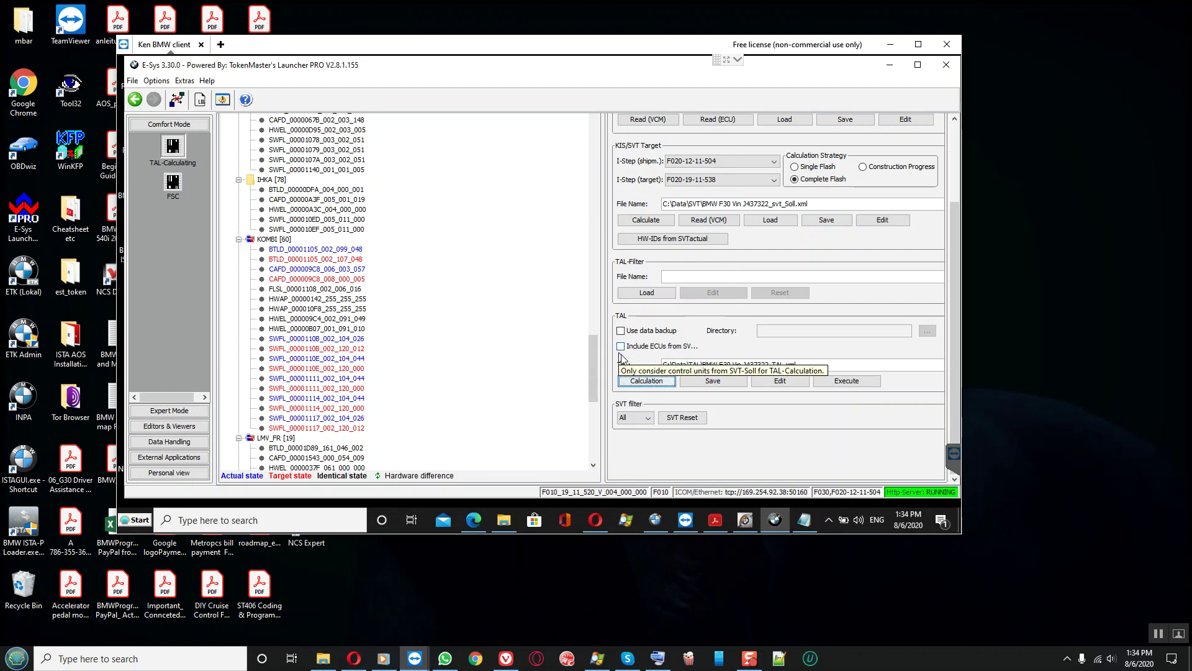
pyautogui.click(703, 383)
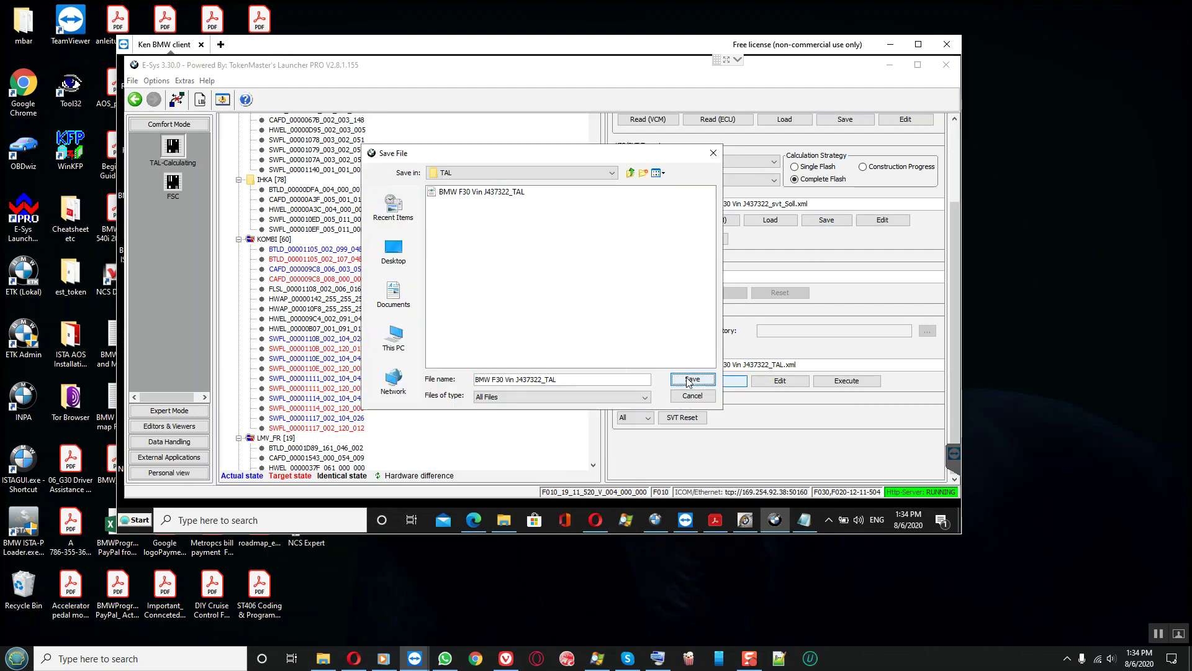
pyautogui.click(690, 381)
pyautogui.click(493, 299)
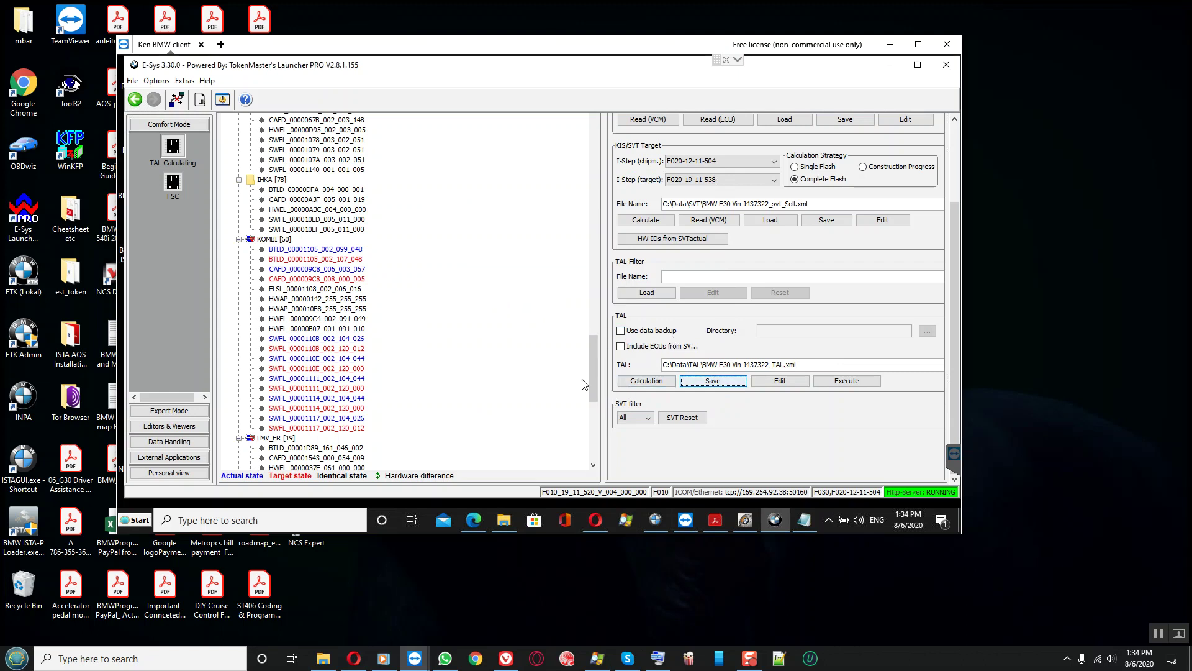
pyautogui.click(595, 414)
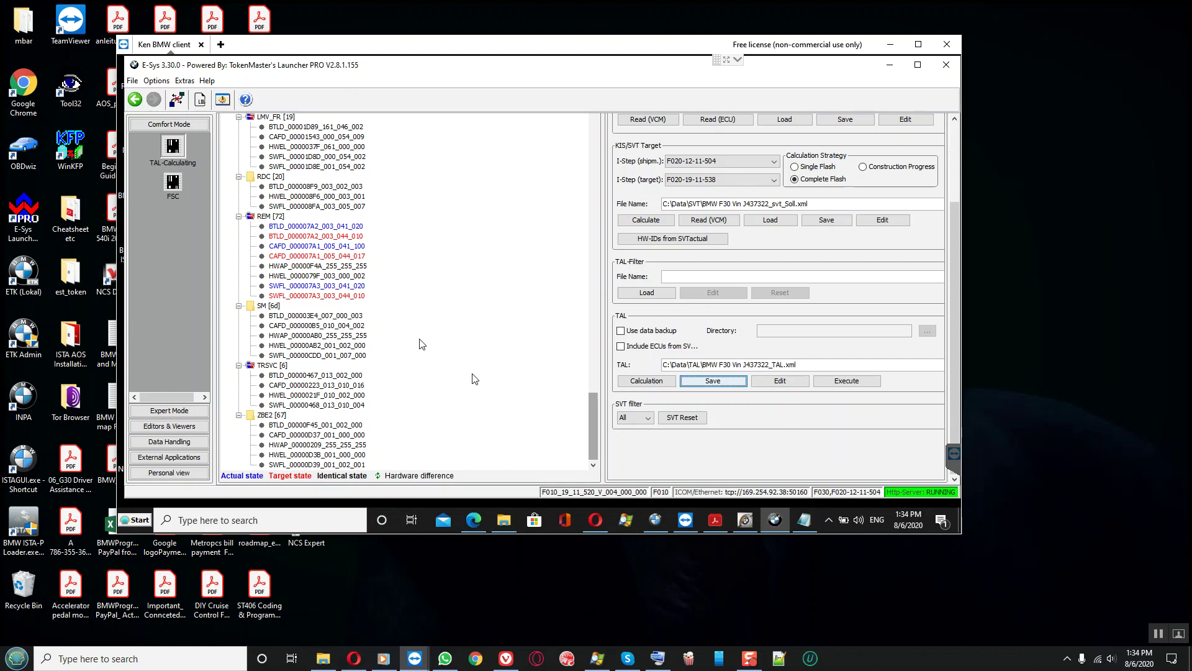
# - Select REM [72] and reload the saved TAL in Expert Mode TAL-Processing
pyautogui.click(279, 216)
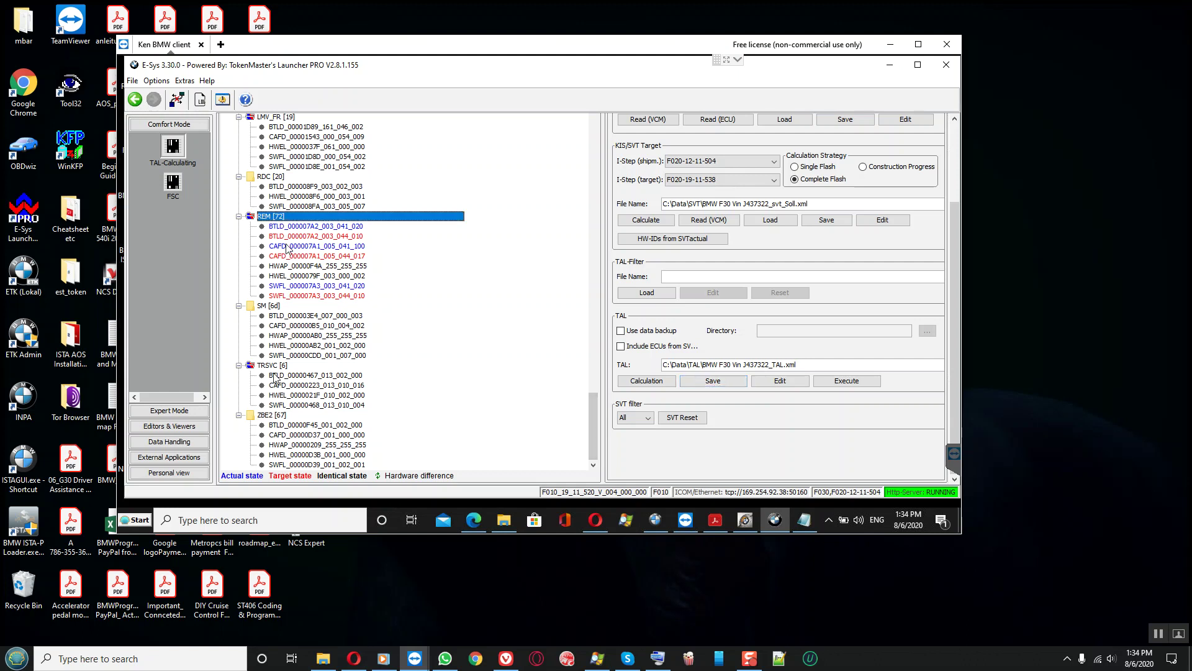
pyautogui.click(180, 412)
pyautogui.click(182, 173)
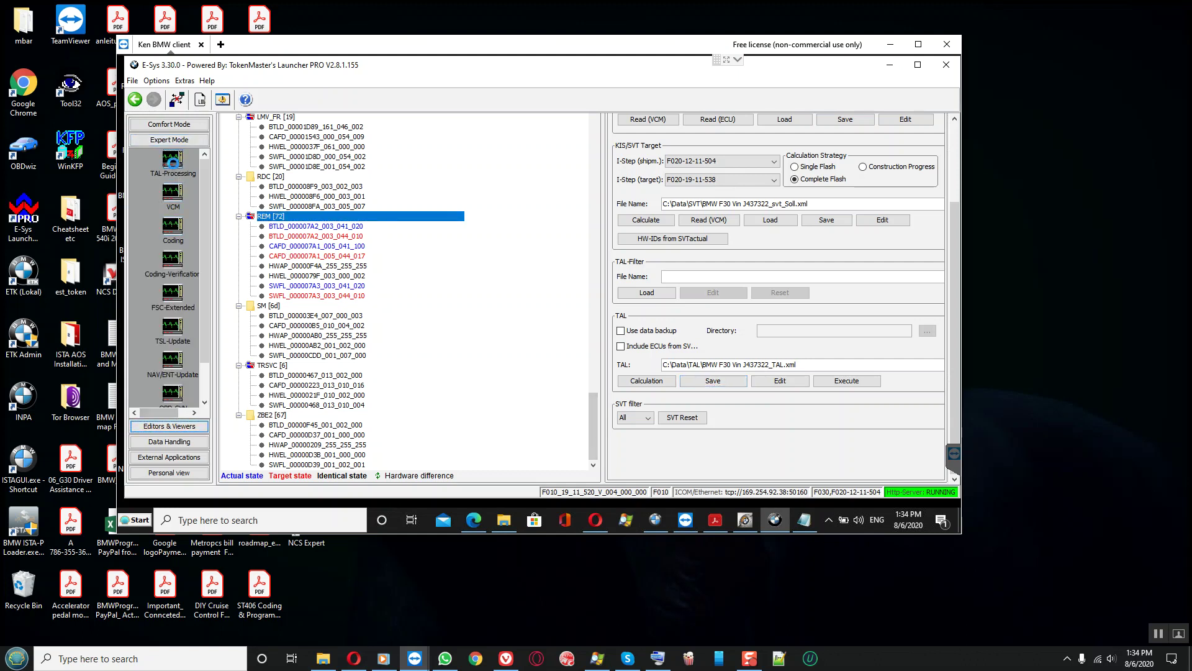
pyautogui.click(491, 305)
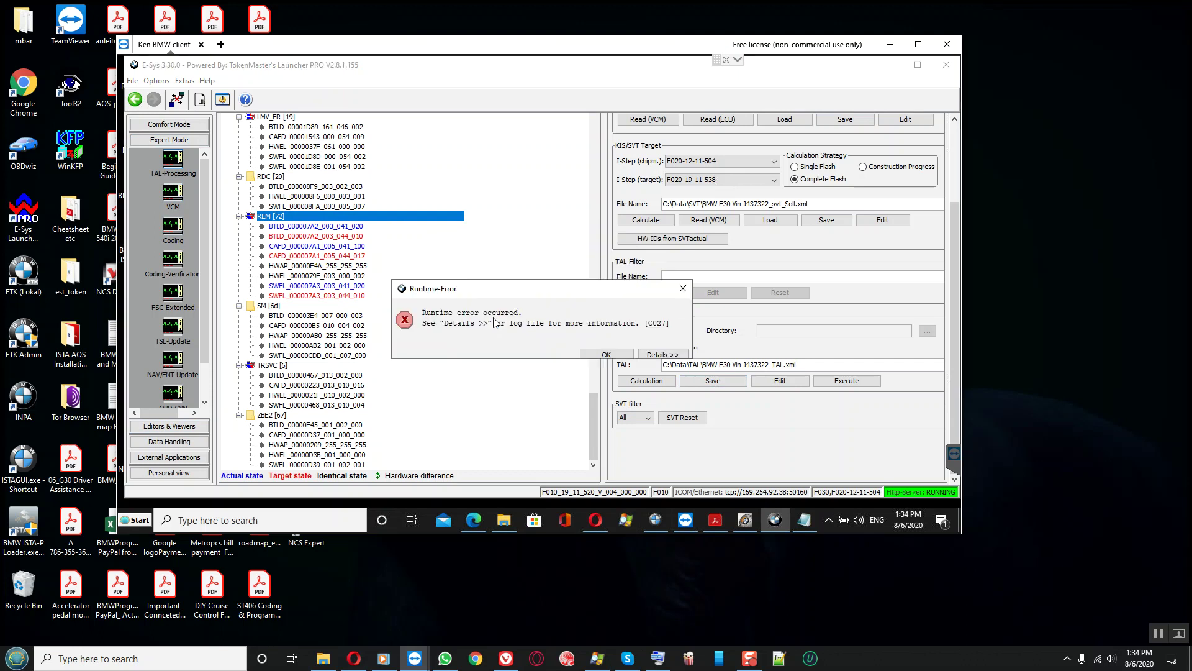
# - Dismiss the runtime error, reload the updated target SVT, and clear all ECU selections
pyautogui.click(601, 353)
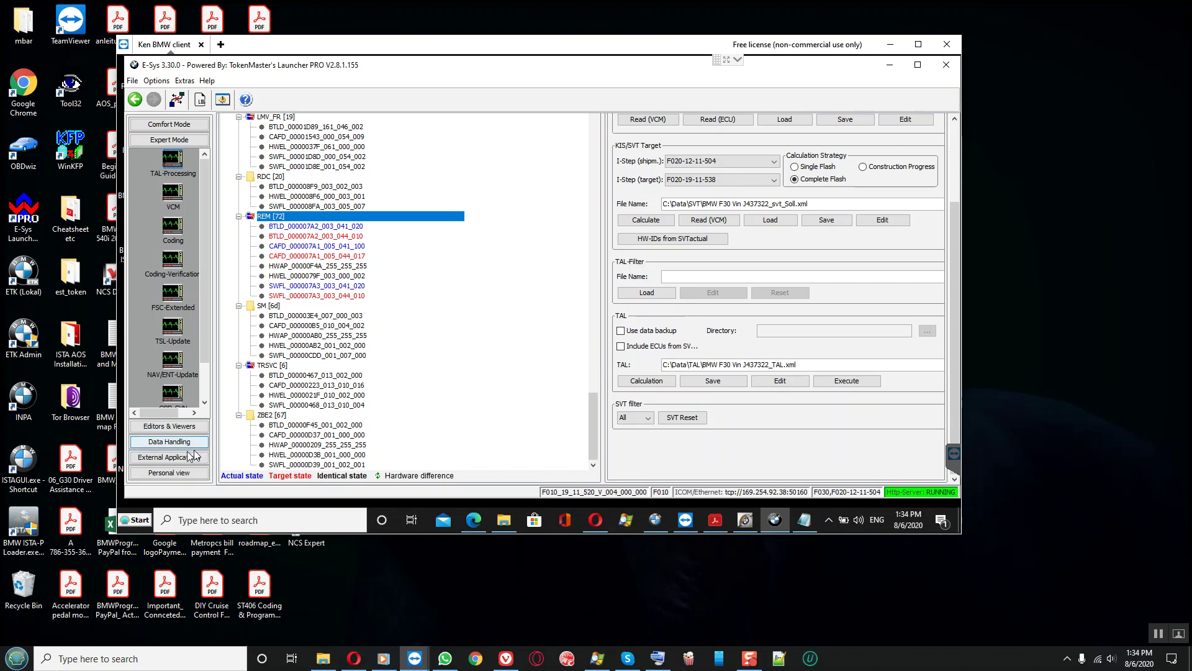
pyautogui.click(172, 163)
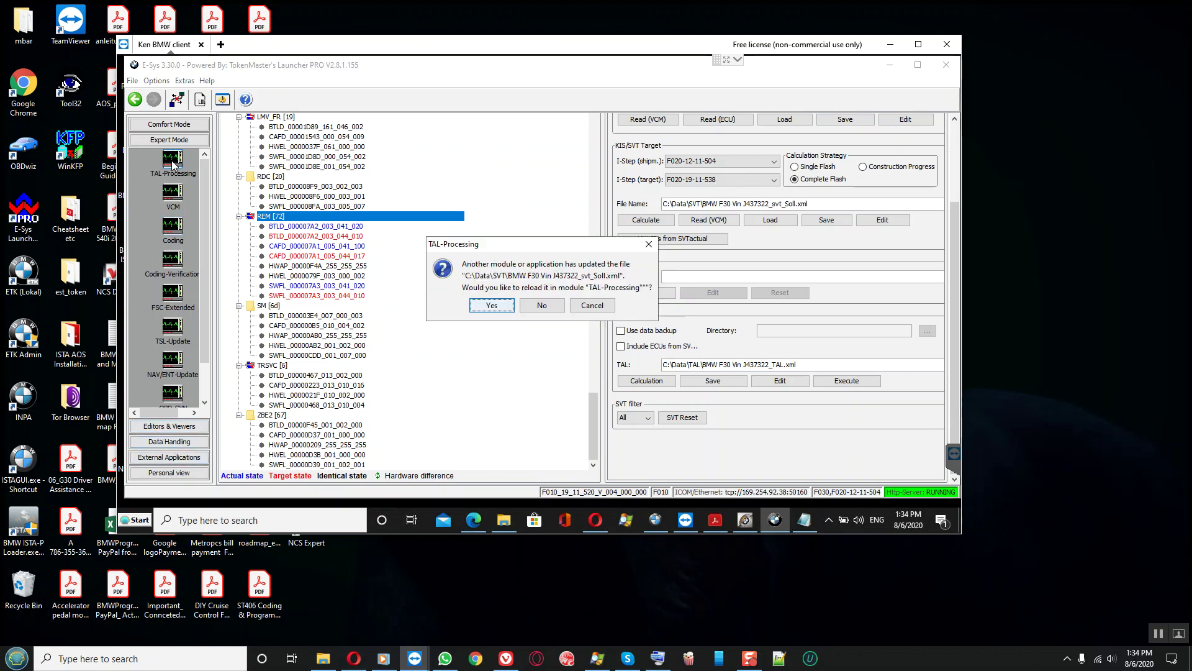
pyautogui.click(491, 307)
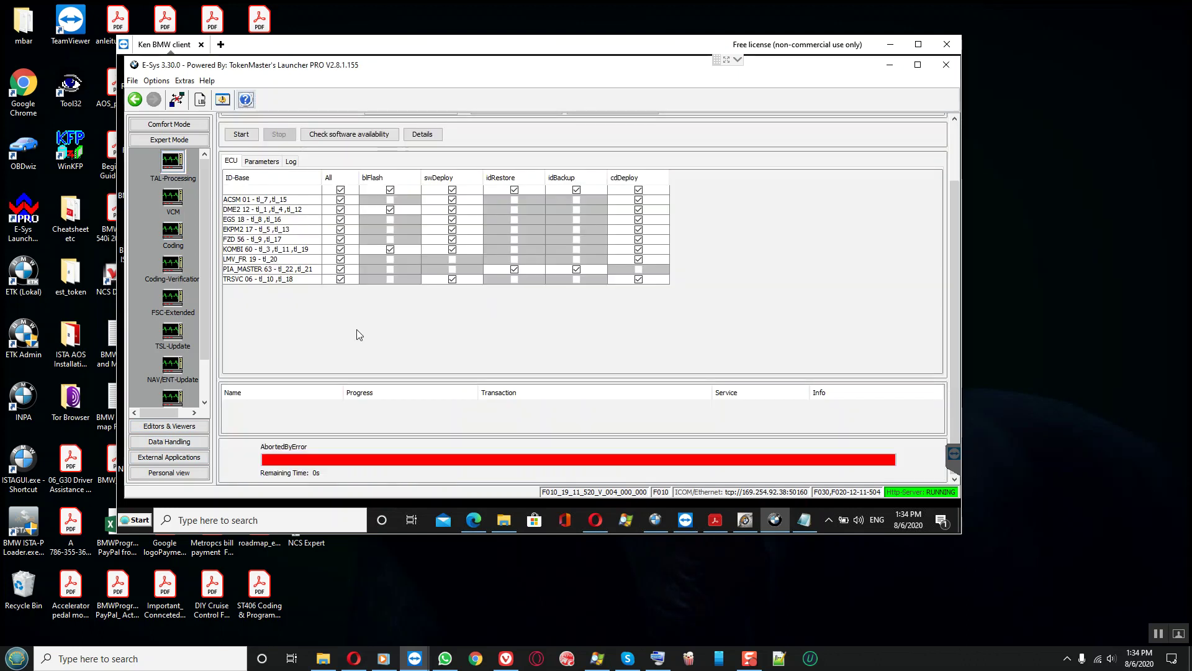
pyautogui.click(340, 190)
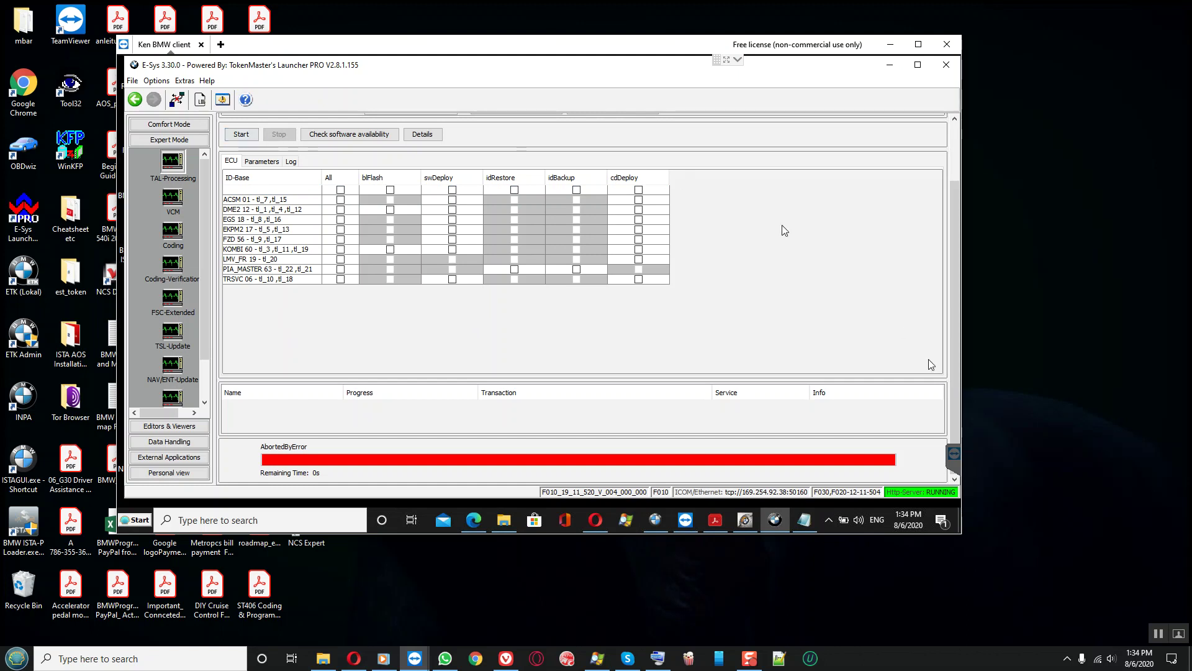
# - Switch to Comfort Mode TAL calculation, select REM, and close the vehicle connection
pyautogui.click(955, 155)
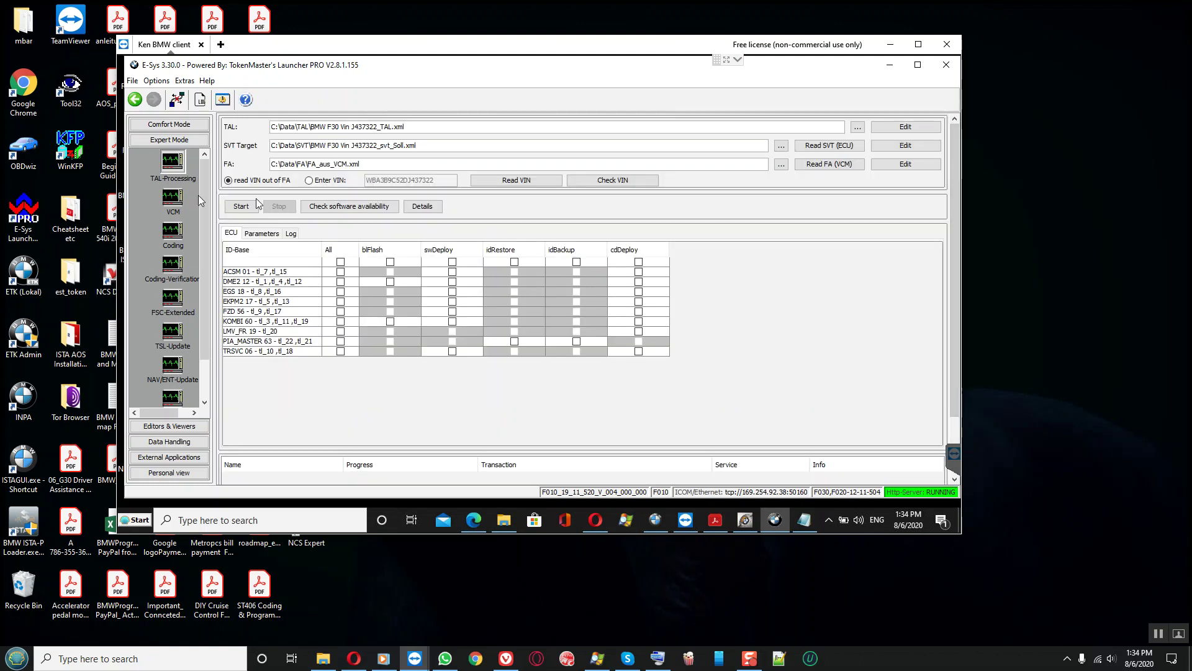
pyautogui.click(172, 122)
pyautogui.click(173, 146)
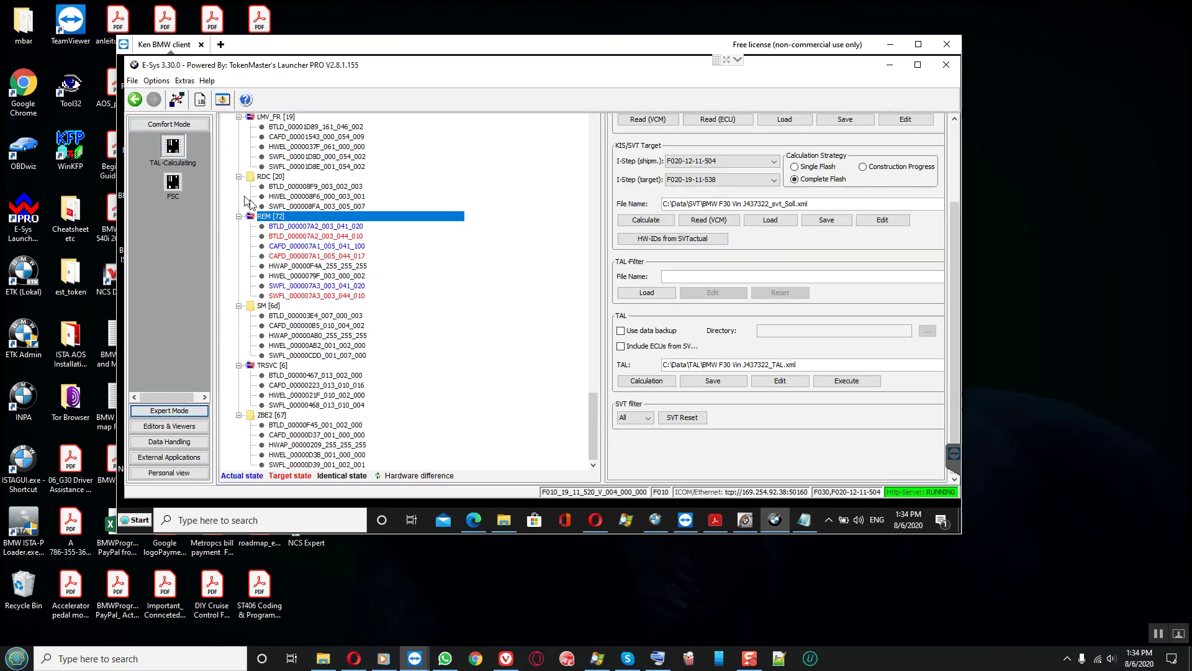
pyautogui.click(274, 217)
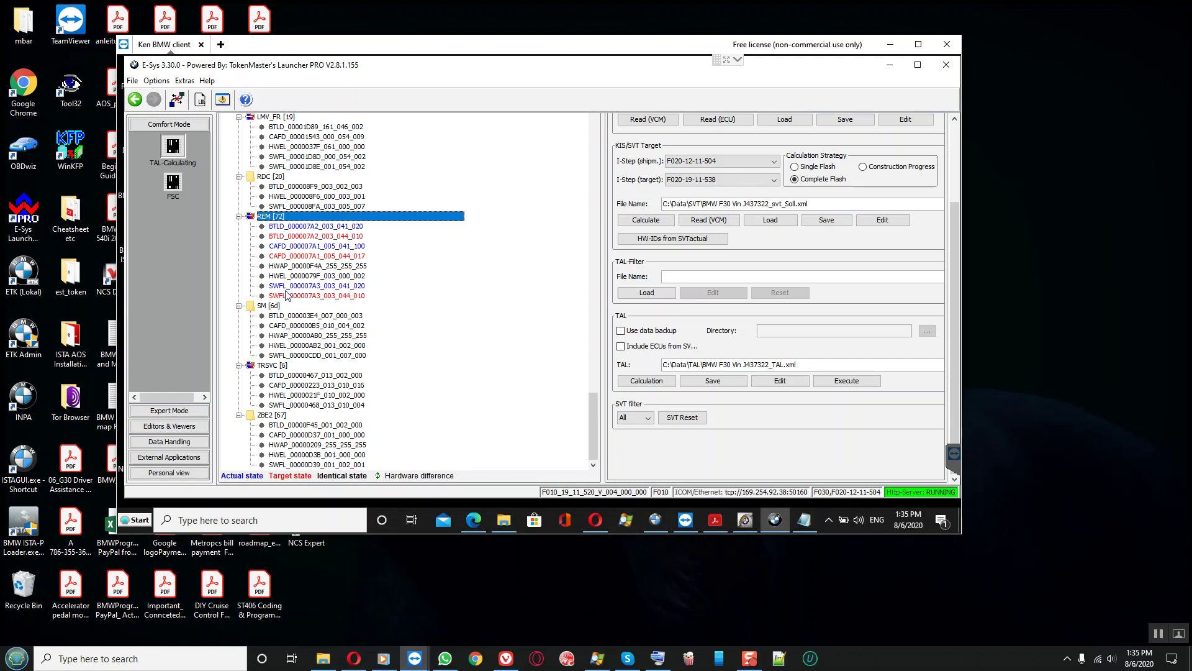
pyautogui.click(177, 99)
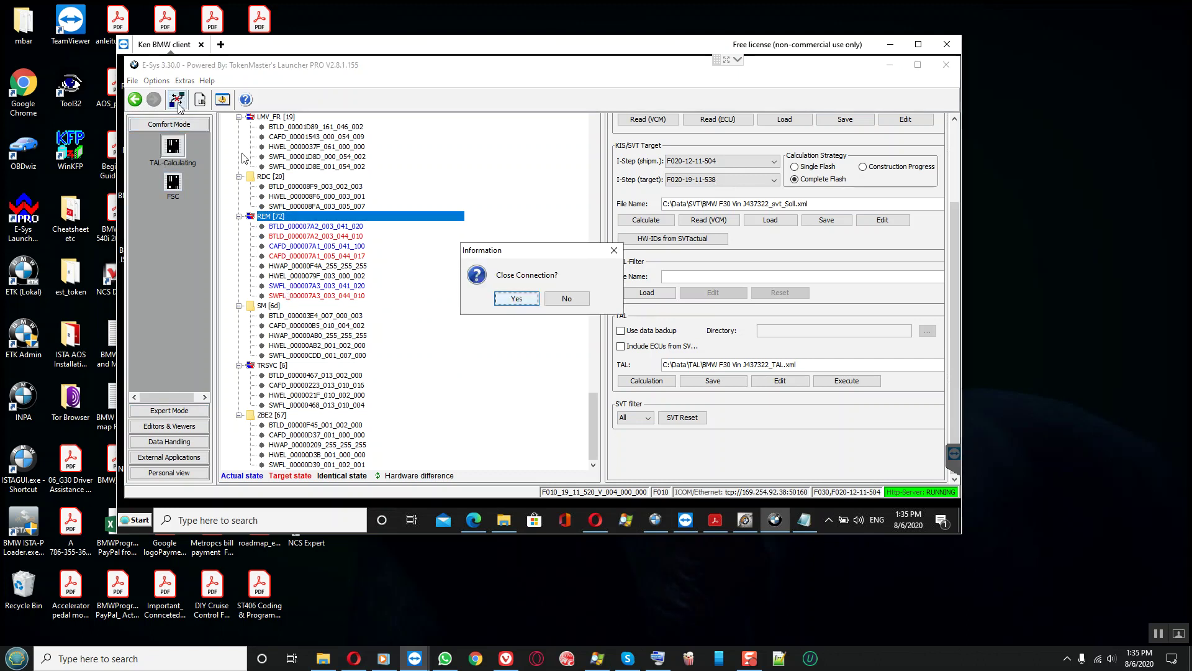
pyautogui.click(516, 300)
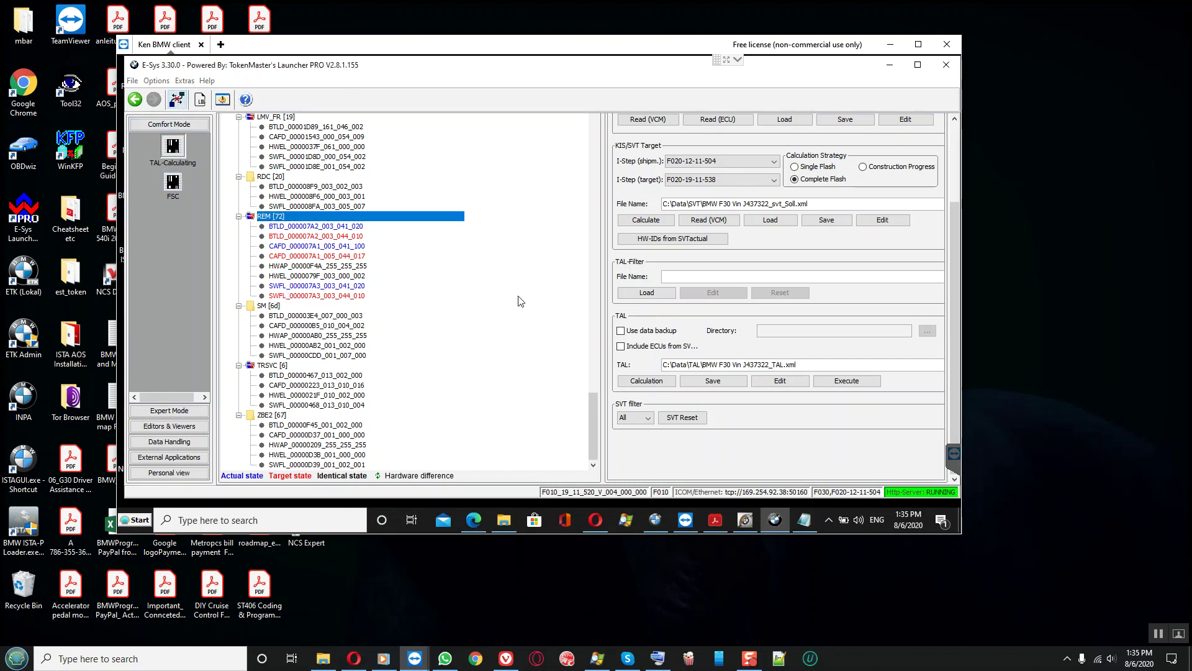
# - Close E-Sys and the TAL log, then release the bmw-vci ICOM interface in iTool Radar
pyautogui.click(944, 66)
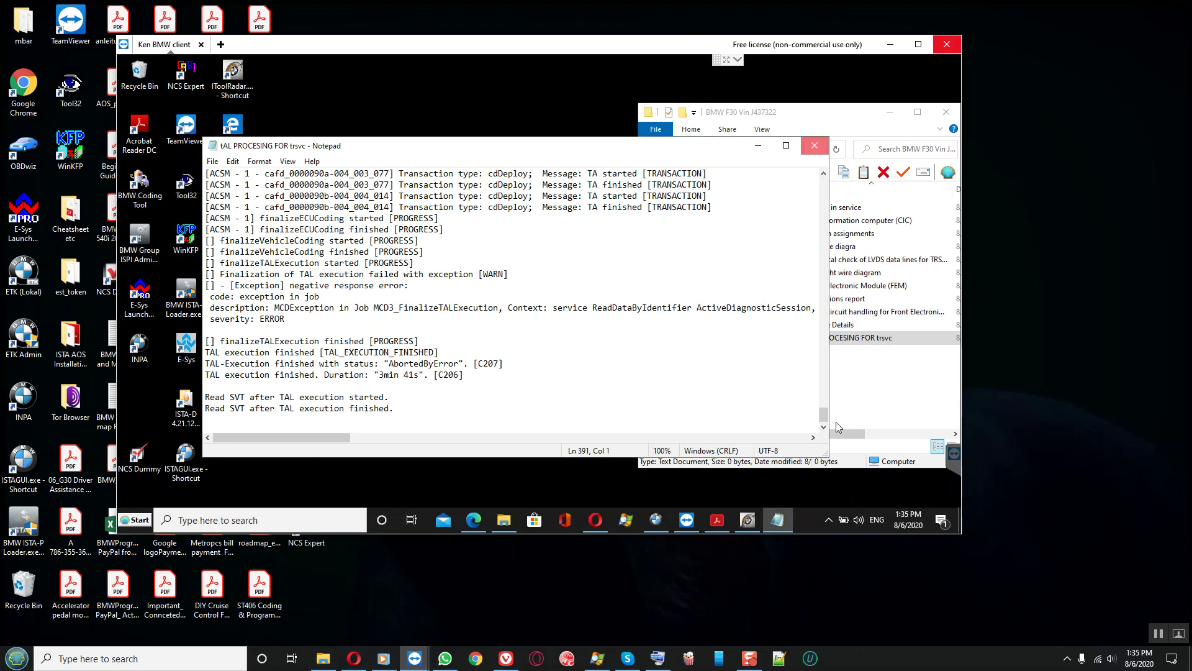
pyautogui.click(814, 145)
pyautogui.click(748, 520)
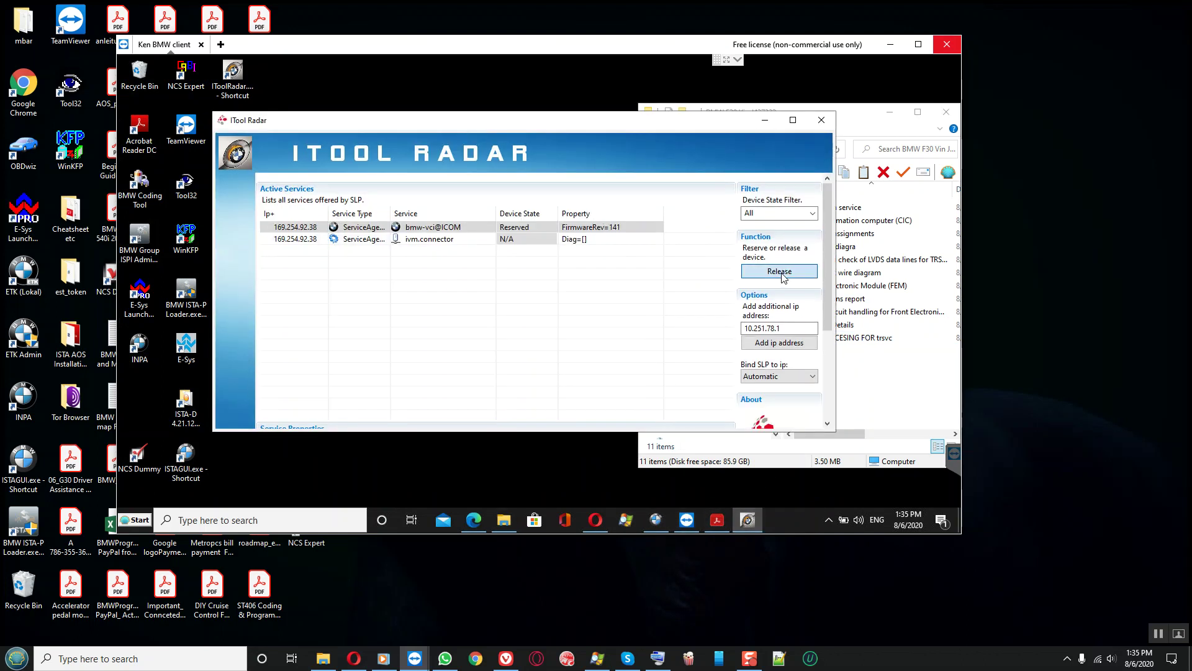
pyautogui.click(583, 243)
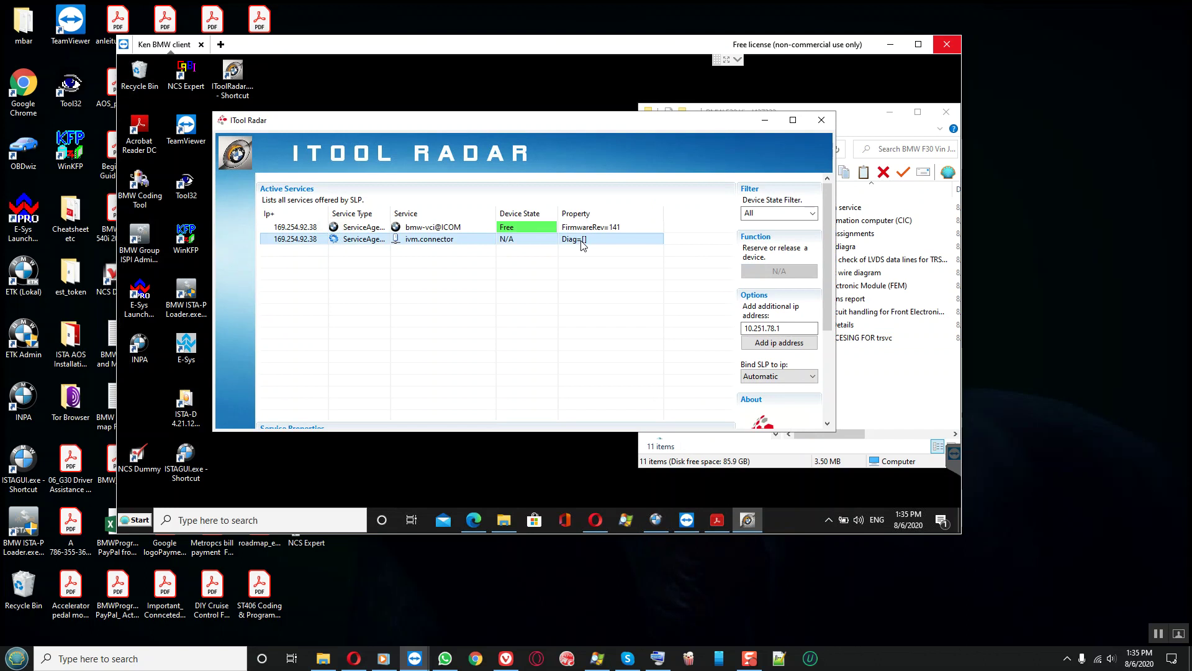
pyautogui.click(764, 119)
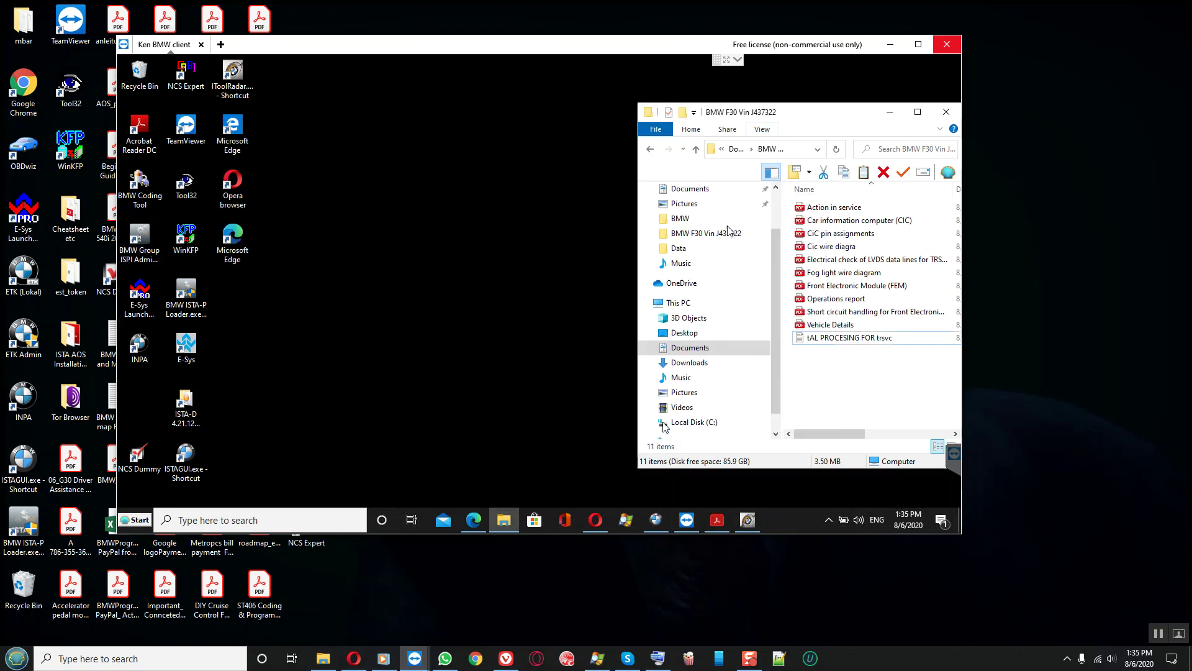
pyautogui.click(655, 520)
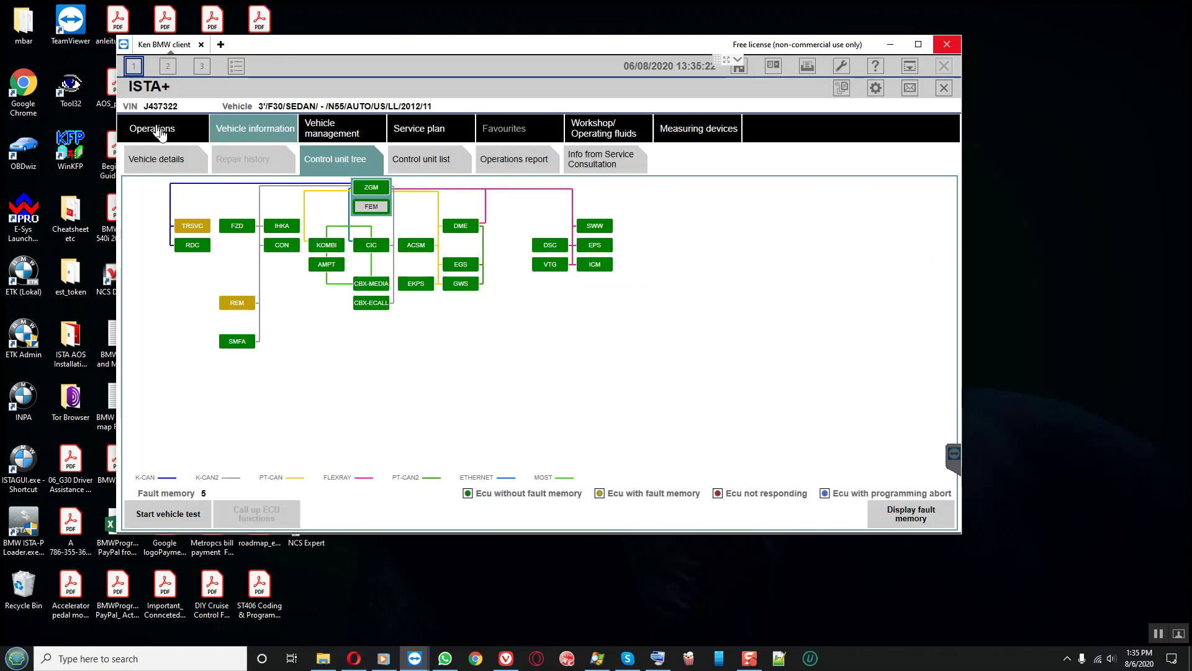
# - Try connecting ISTA+ to the car through ICOM2 and dismiss the access-denied errors
pyautogui.click(771, 67)
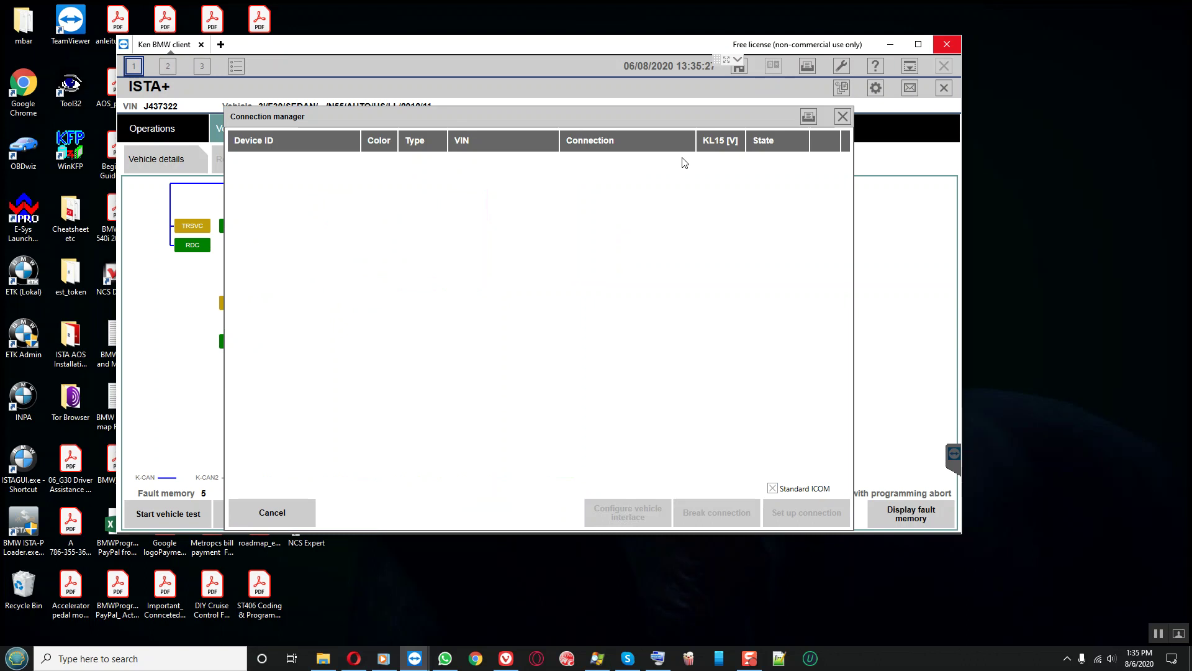
pyautogui.click(680, 159)
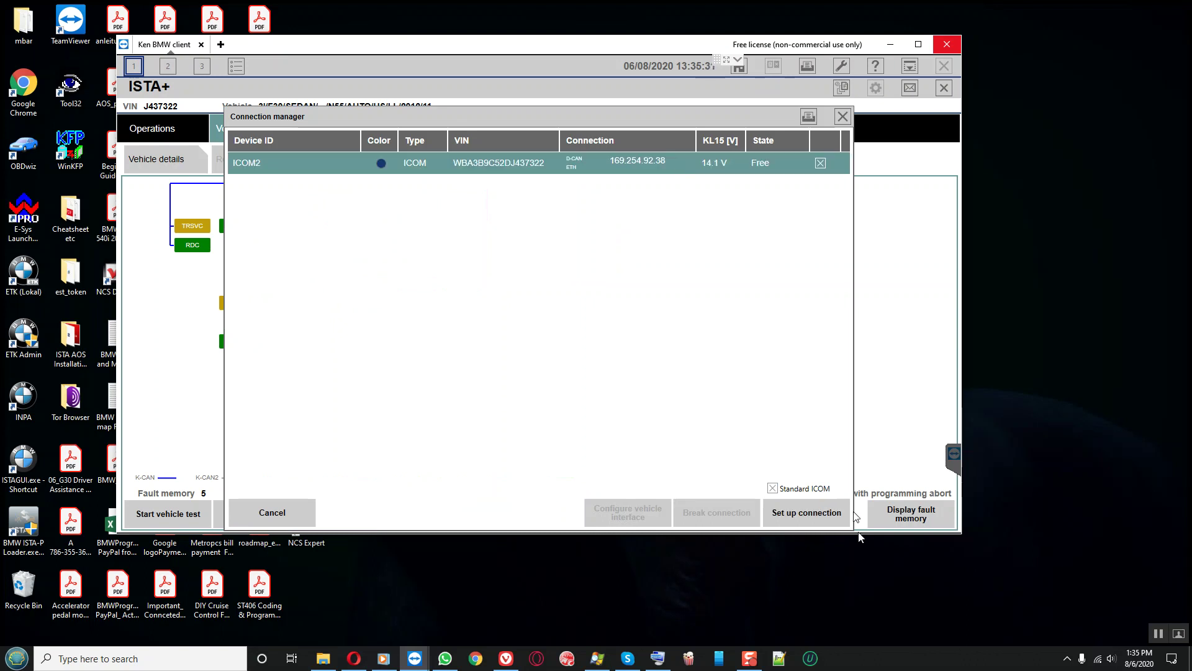
pyautogui.click(806, 512)
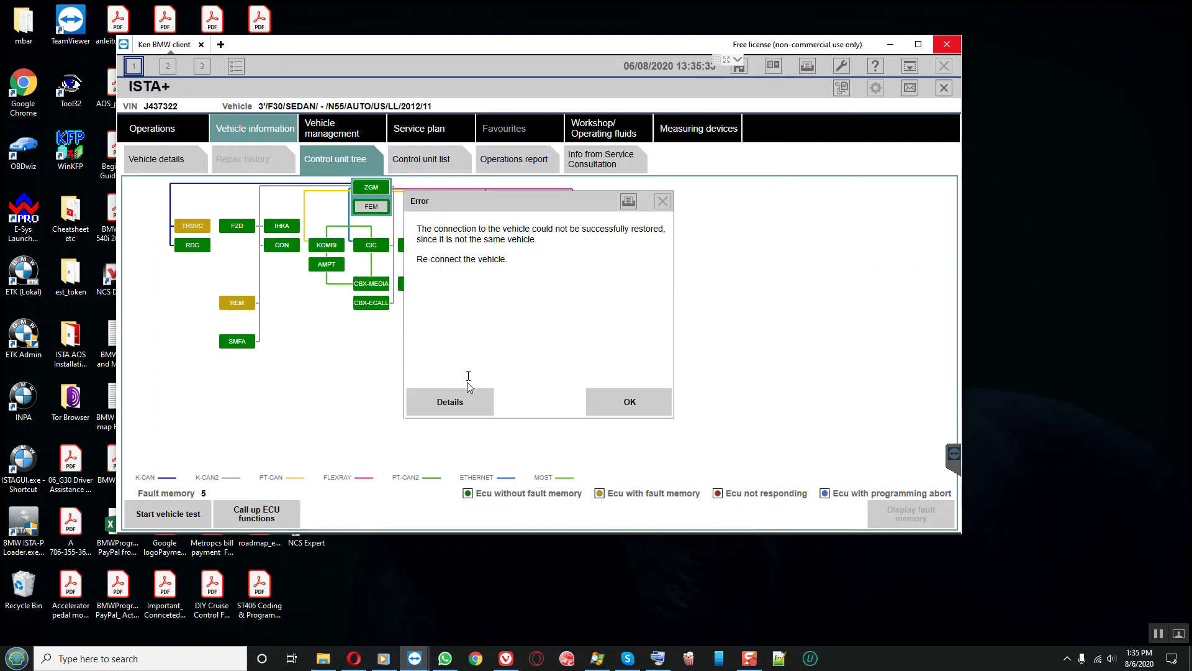
pyautogui.click(455, 405)
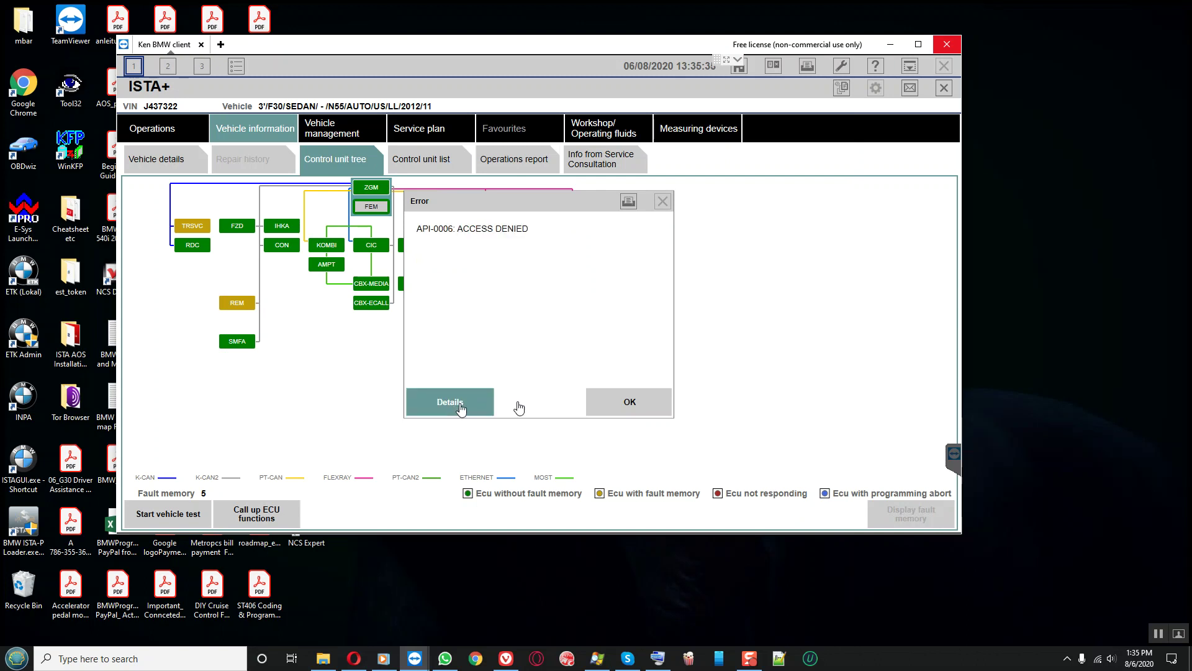
pyautogui.click(605, 412)
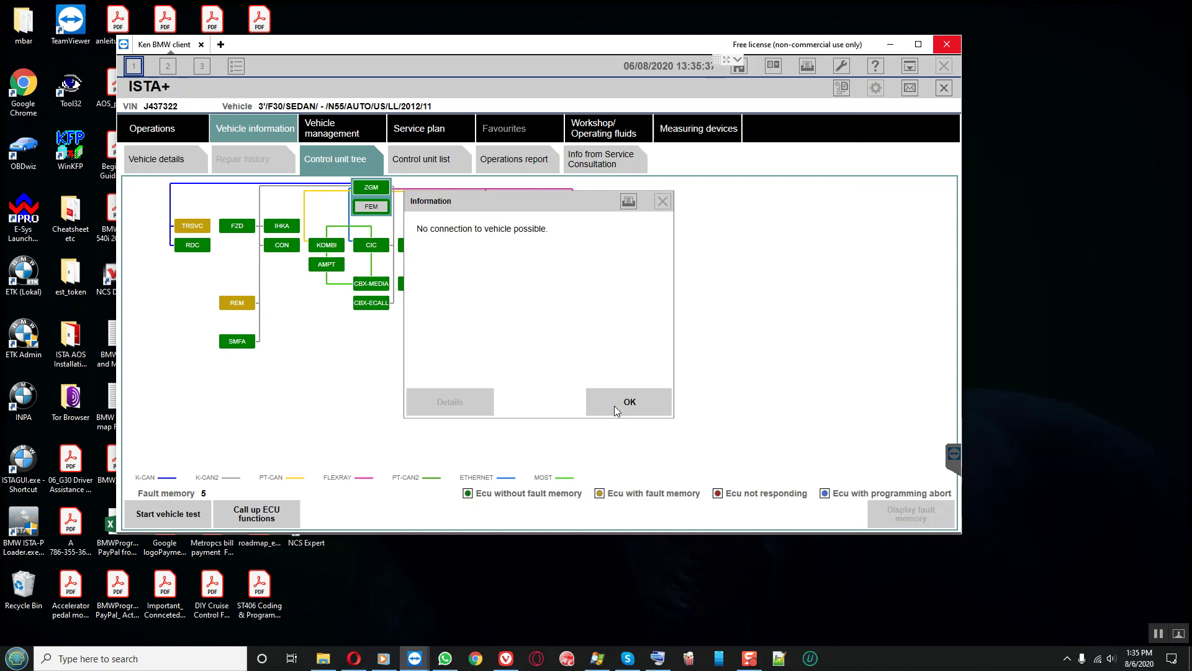
pyautogui.click(614, 405)
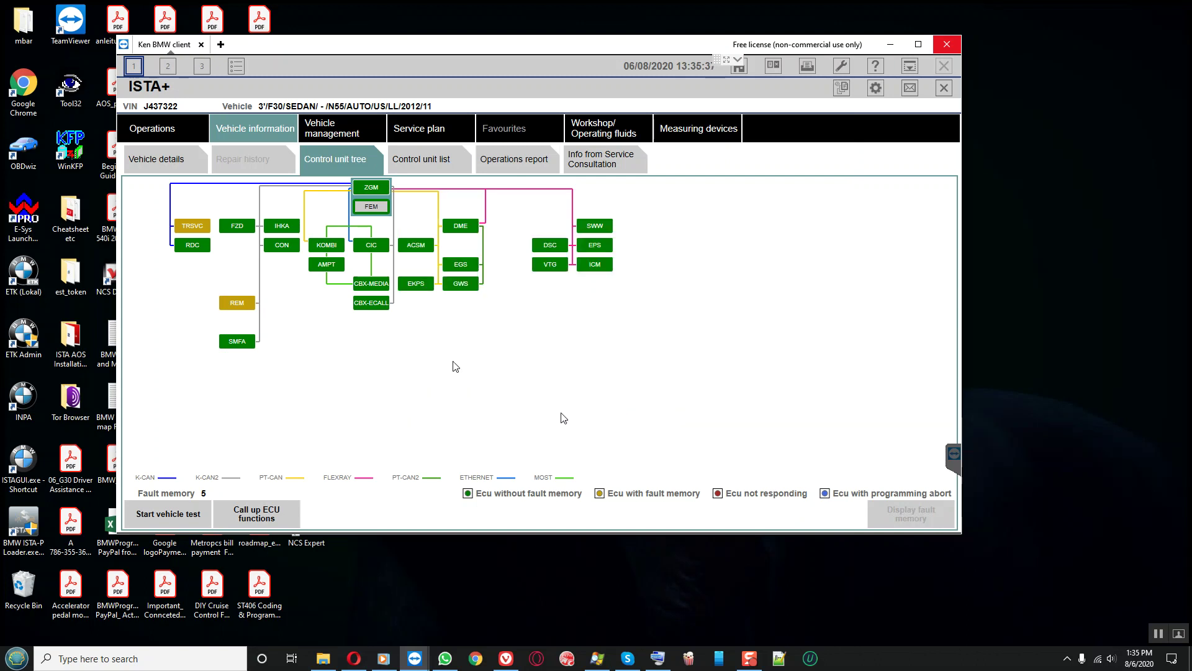
# - Show the list of active vehicle operations
pyautogui.click(165, 128)
pyautogui.click(326, 159)
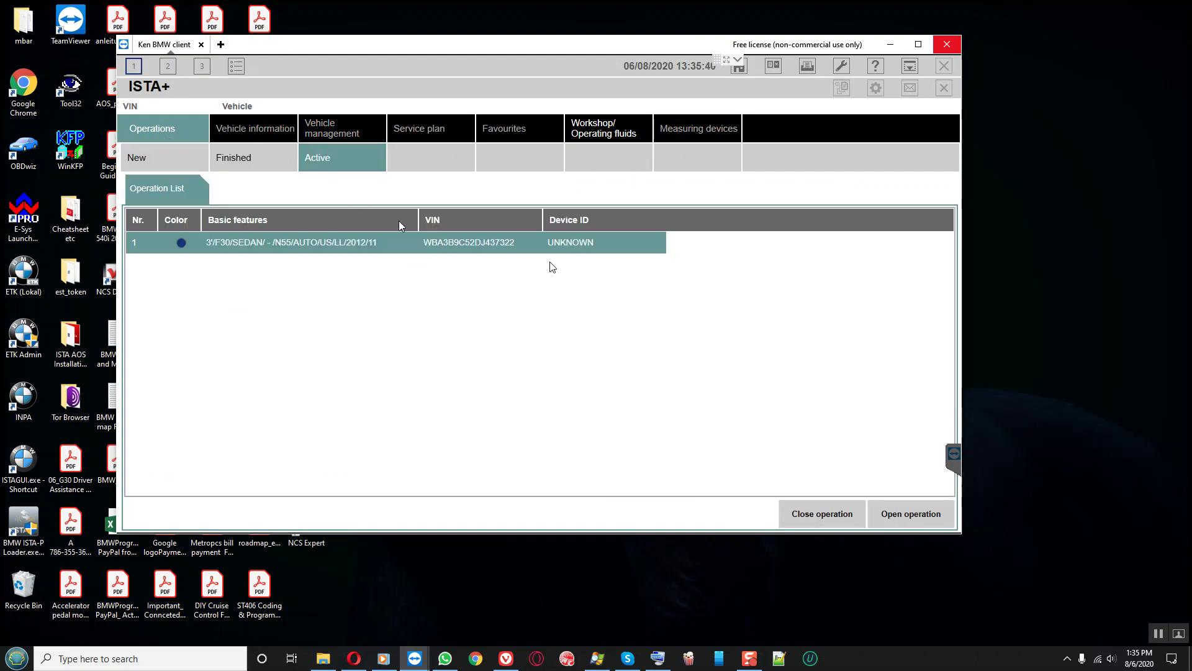
pyautogui.click(818, 516)
# - Confirm closing the active F30 vehicle operation
pyautogui.click(616, 397)
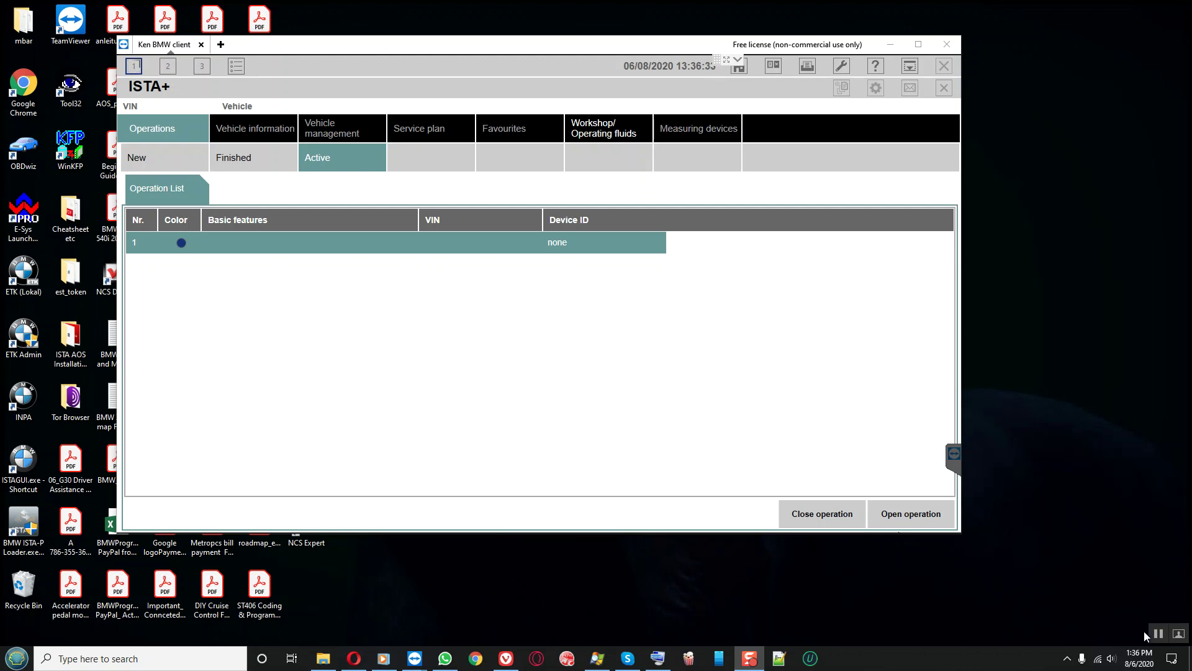
# - Start a new operation with full vehicle identification and dismiss the LAN warning and error
pyautogui.click(393, 304)
pyautogui.click(142, 153)
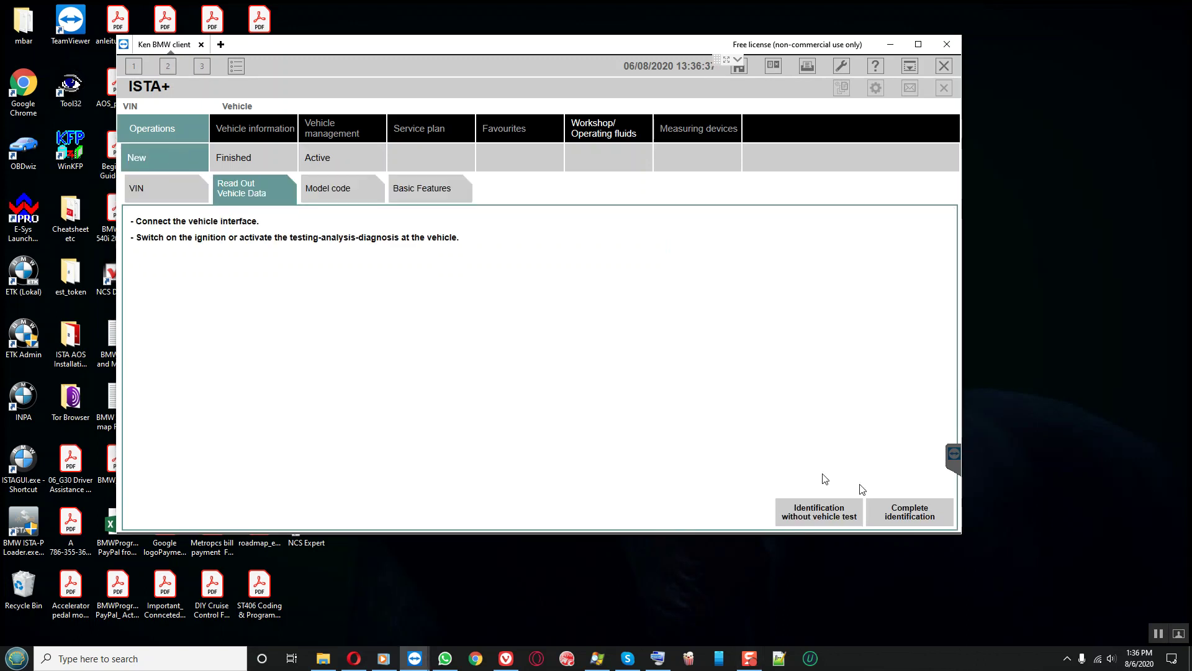
pyautogui.click(909, 512)
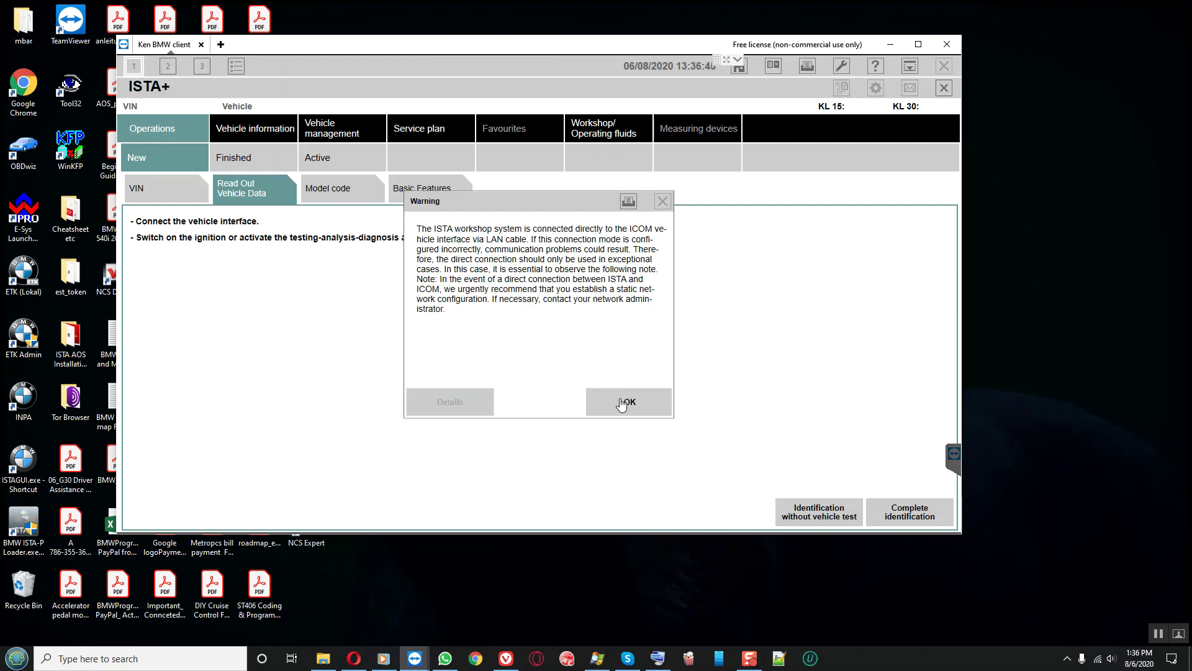
pyautogui.click(621, 403)
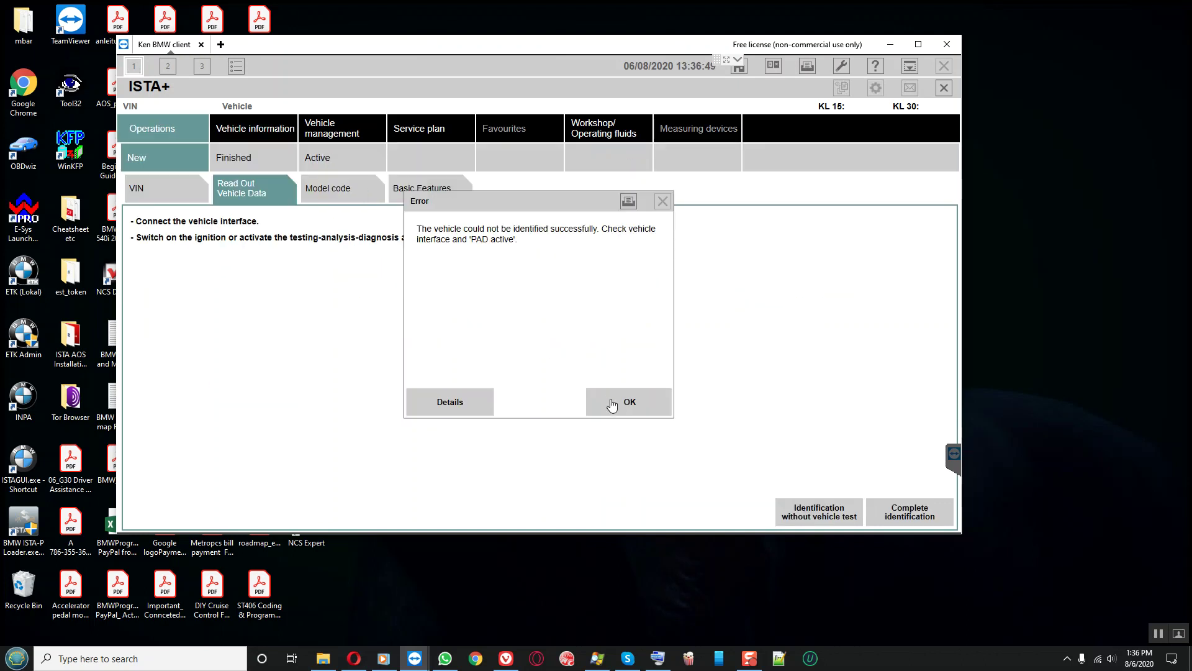
pyautogui.click(612, 403)
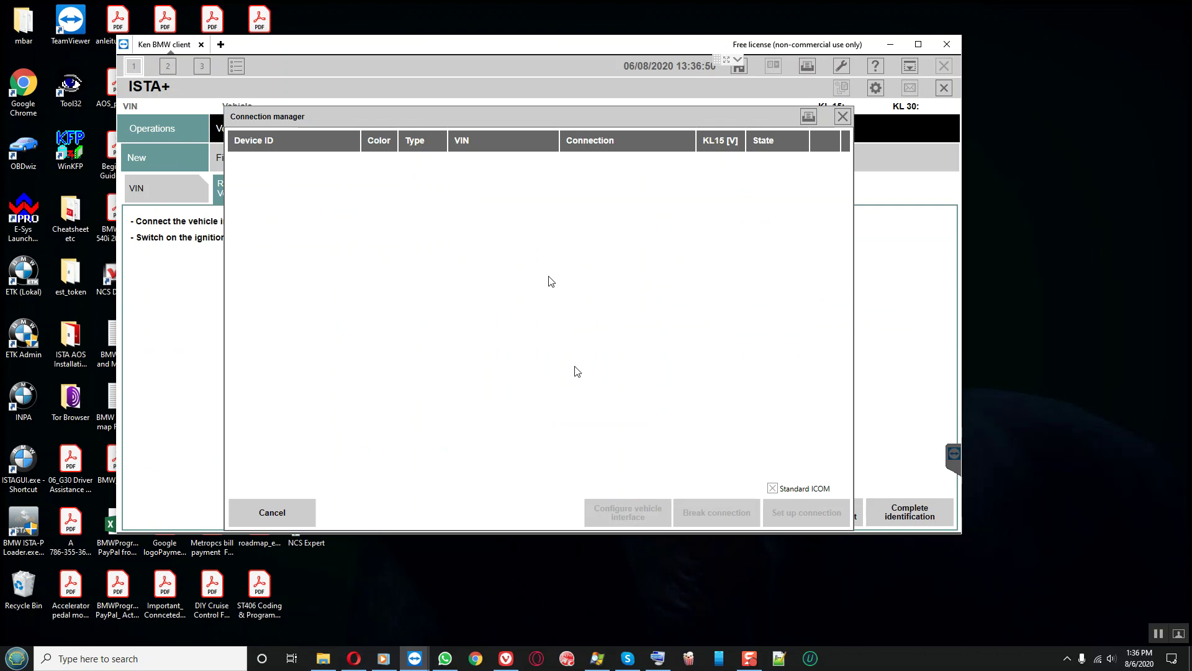
# - Retry identification through ICOM2, dismiss the failure messages, and close ISTA+
pyautogui.click(611, 172)
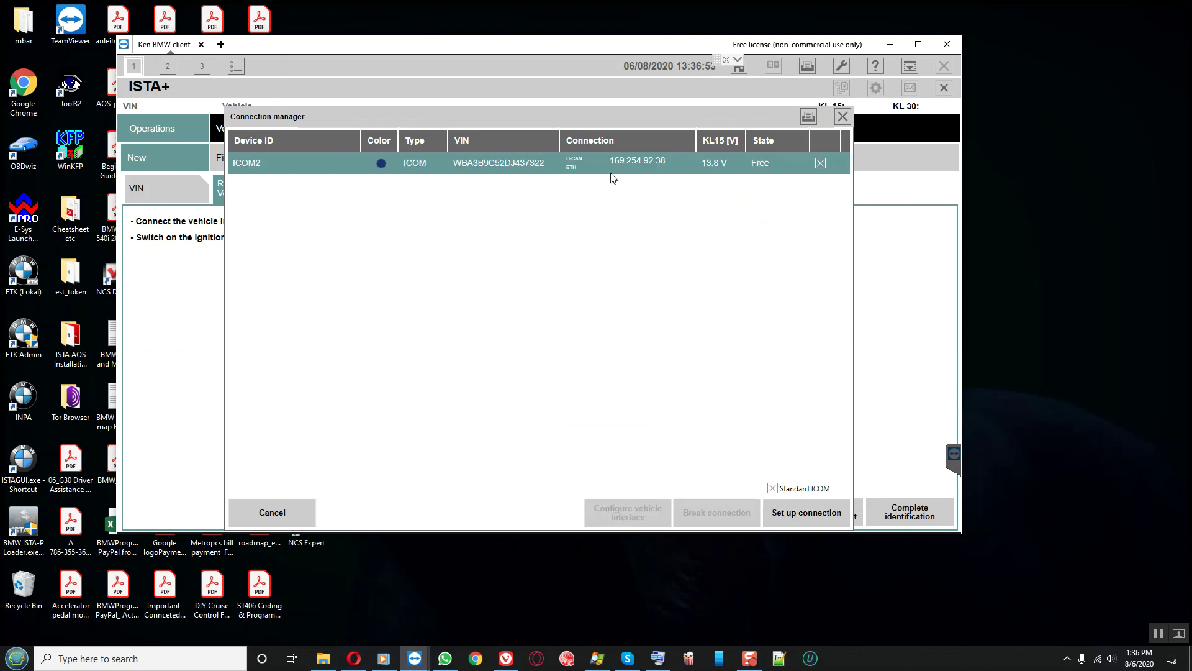
pyautogui.click(793, 516)
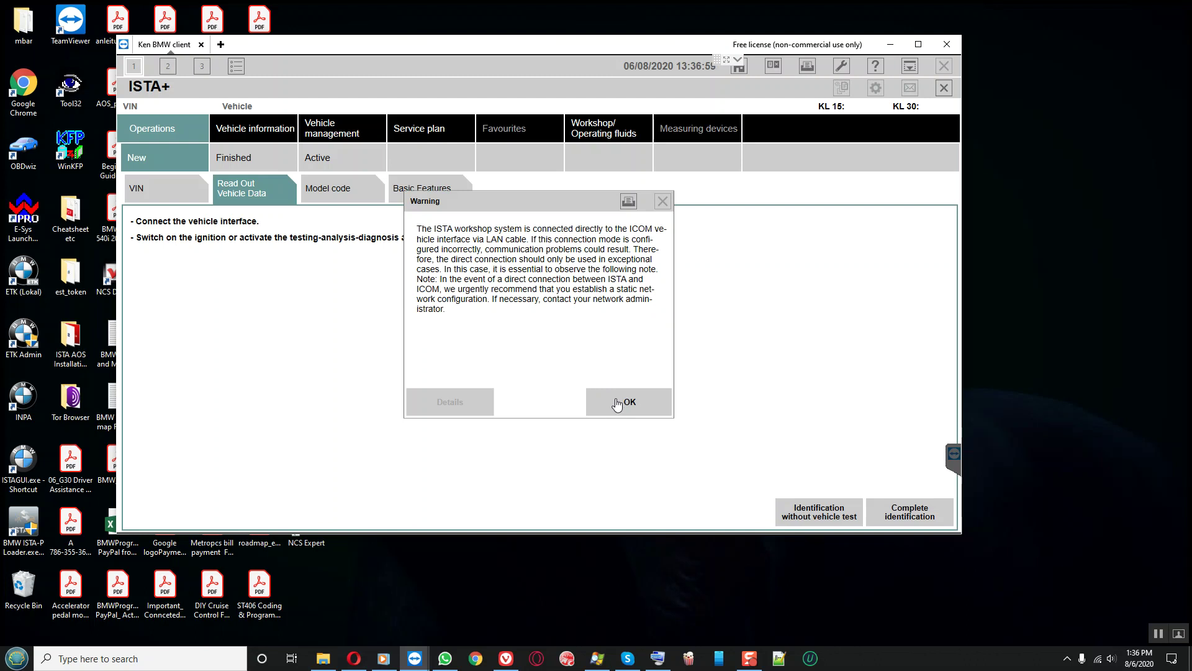
pyautogui.click(616, 405)
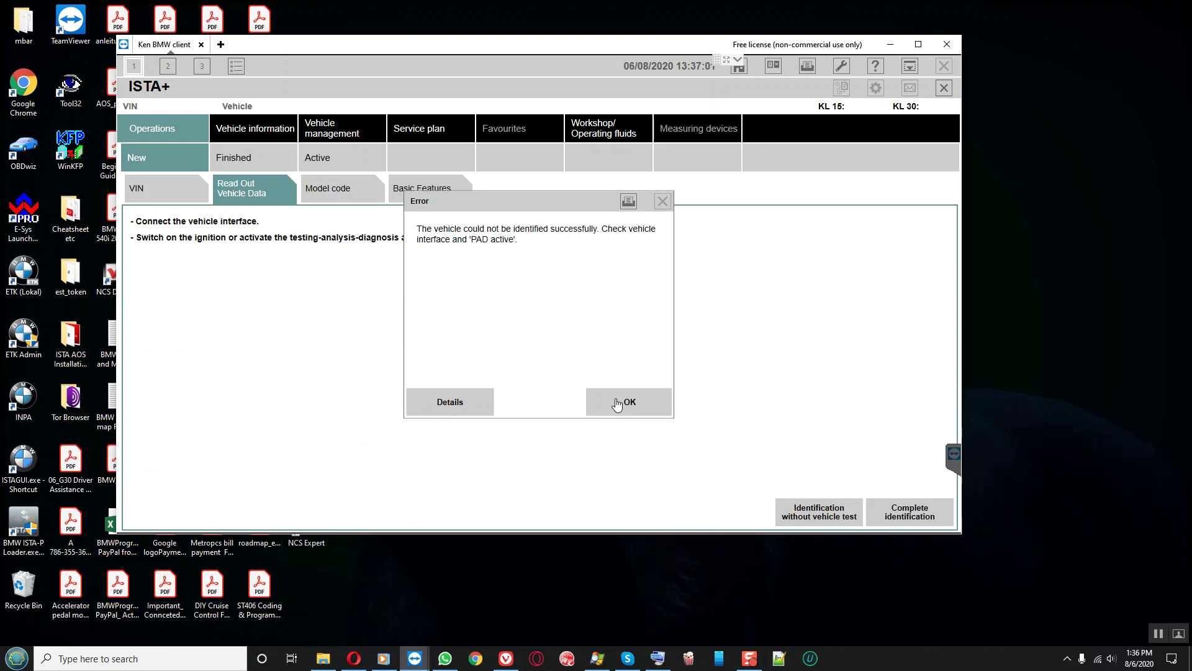
pyautogui.click(617, 403)
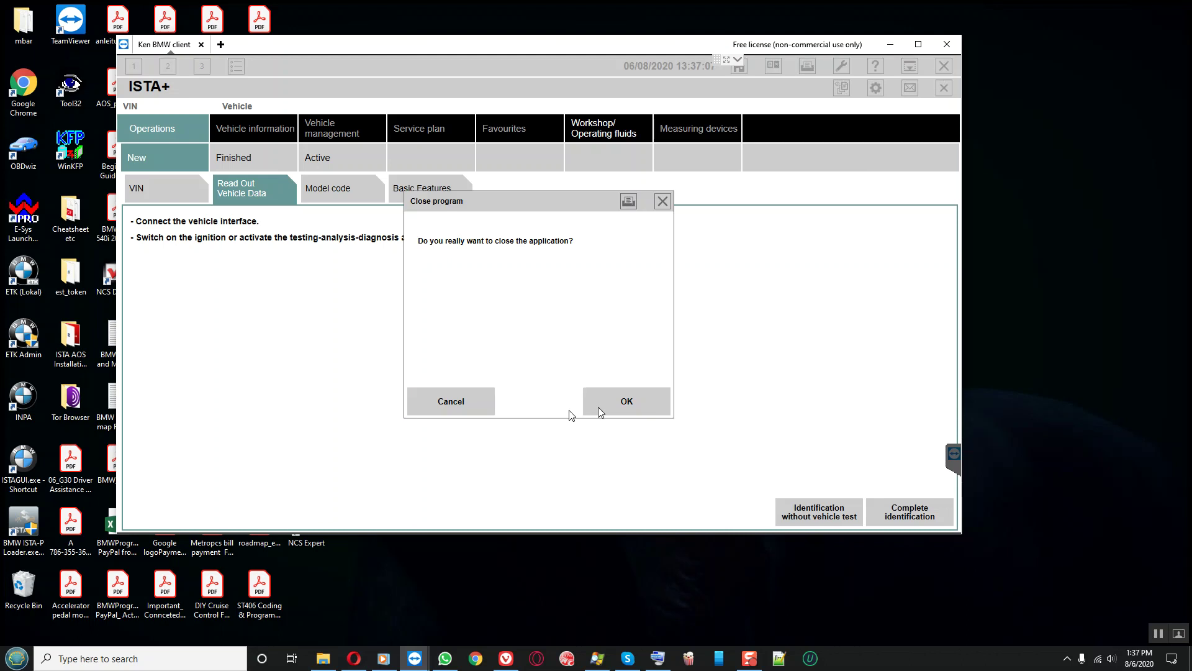
pyautogui.click(599, 404)
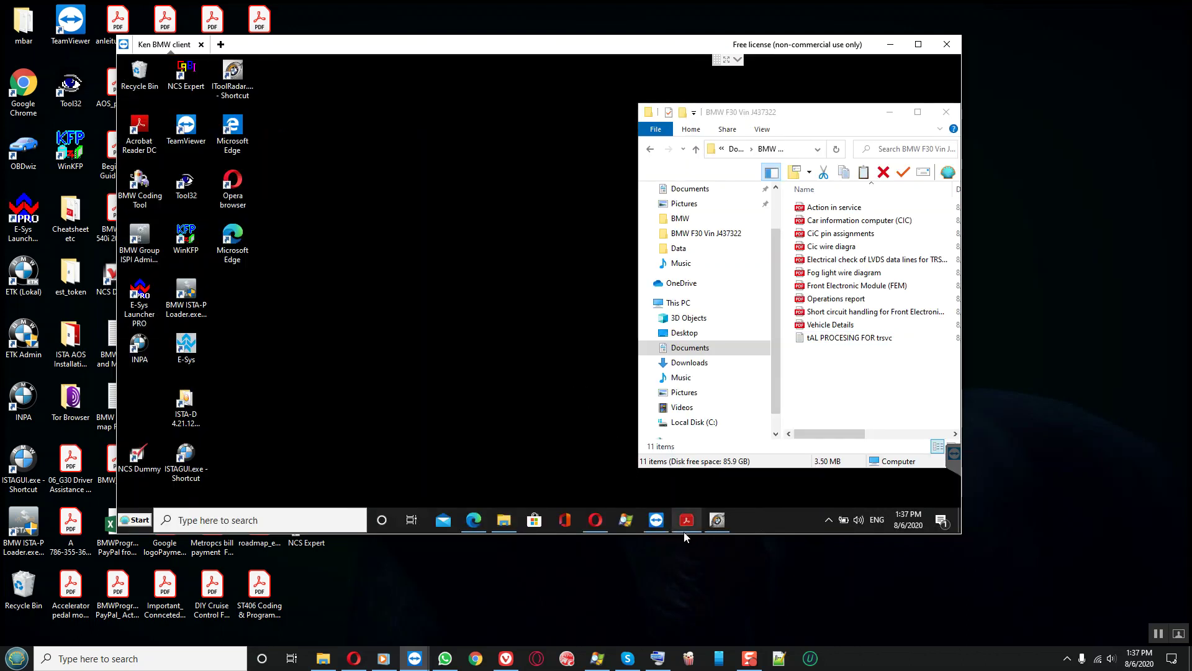
# - Reboot the remote computer from the TeamViewer Actions menu
pyautogui.click(717, 520)
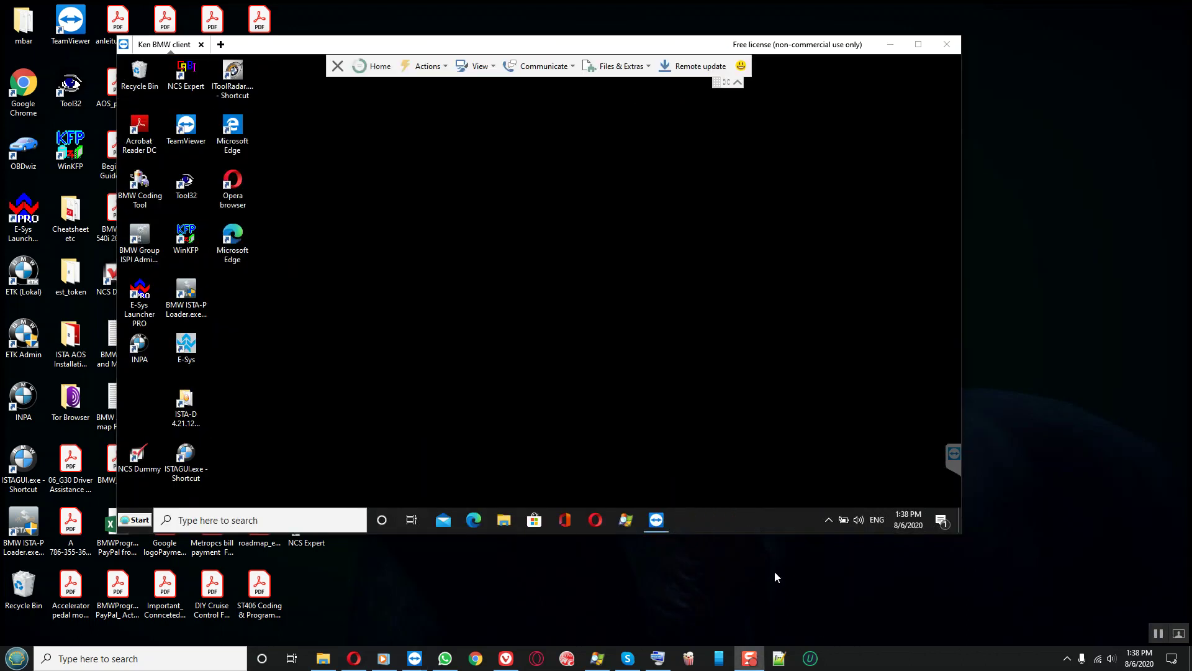
pyautogui.click(428, 66)
pyautogui.click(454, 99)
pyautogui.click(448, 146)
pyautogui.click(586, 319)
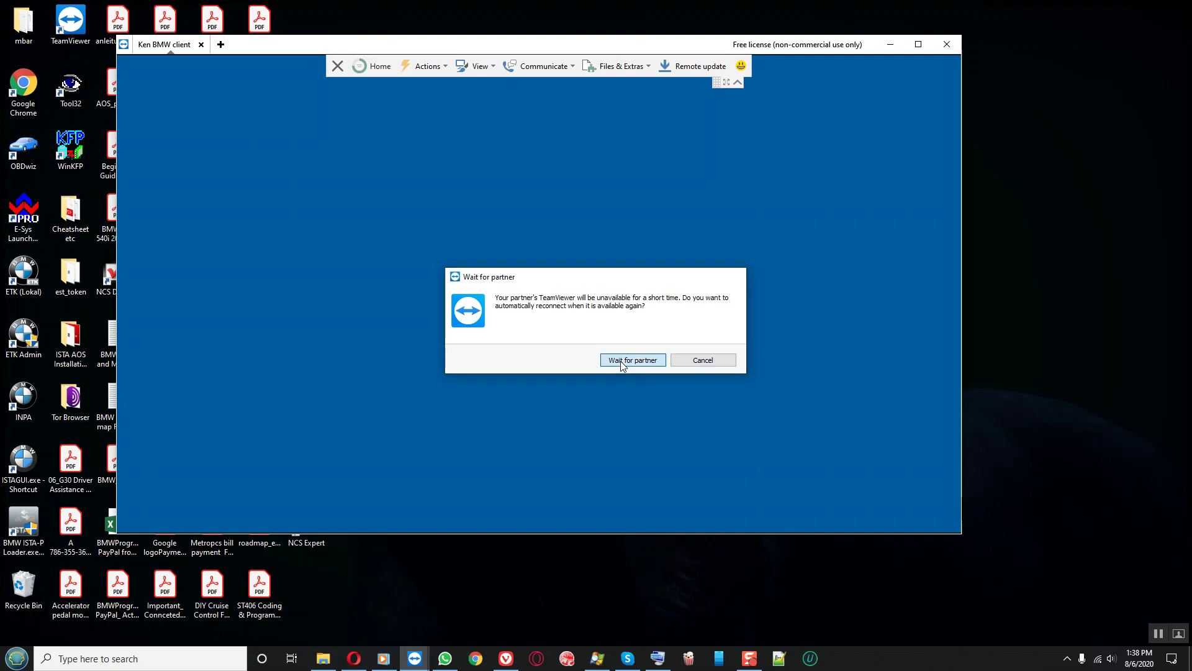
# - Wait for the partner, dismiss the sponsored-session notice, and reconnect to the restarted PC
pyautogui.click(622, 362)
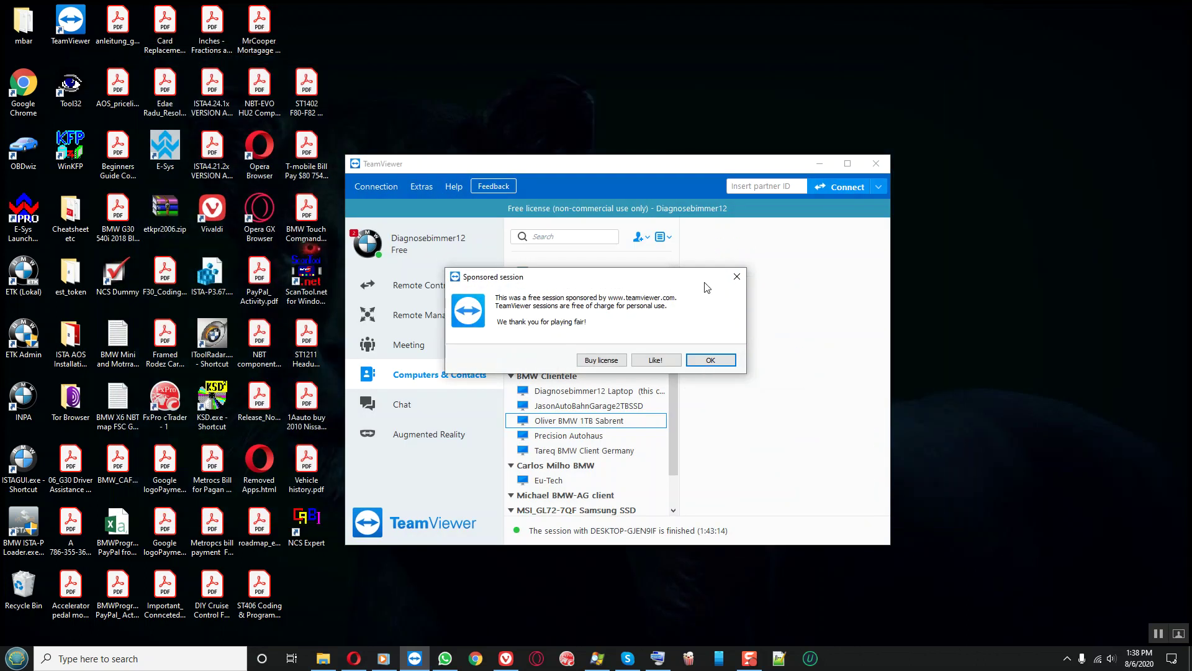
pyautogui.click(736, 274)
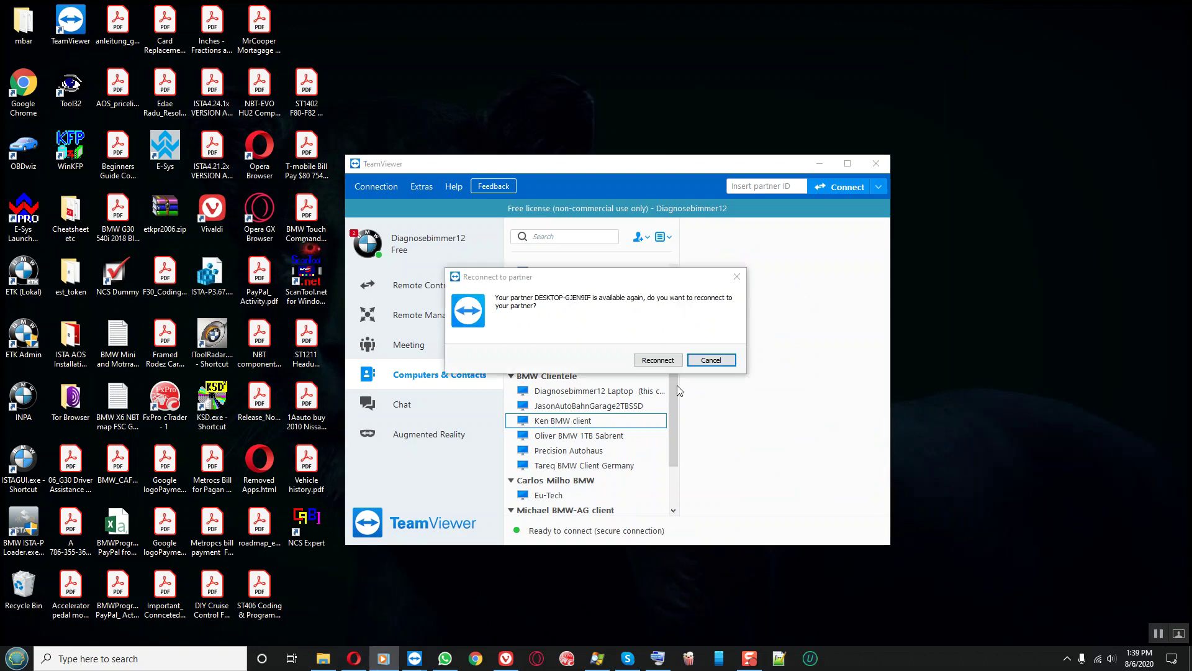
pyautogui.click(676, 361)
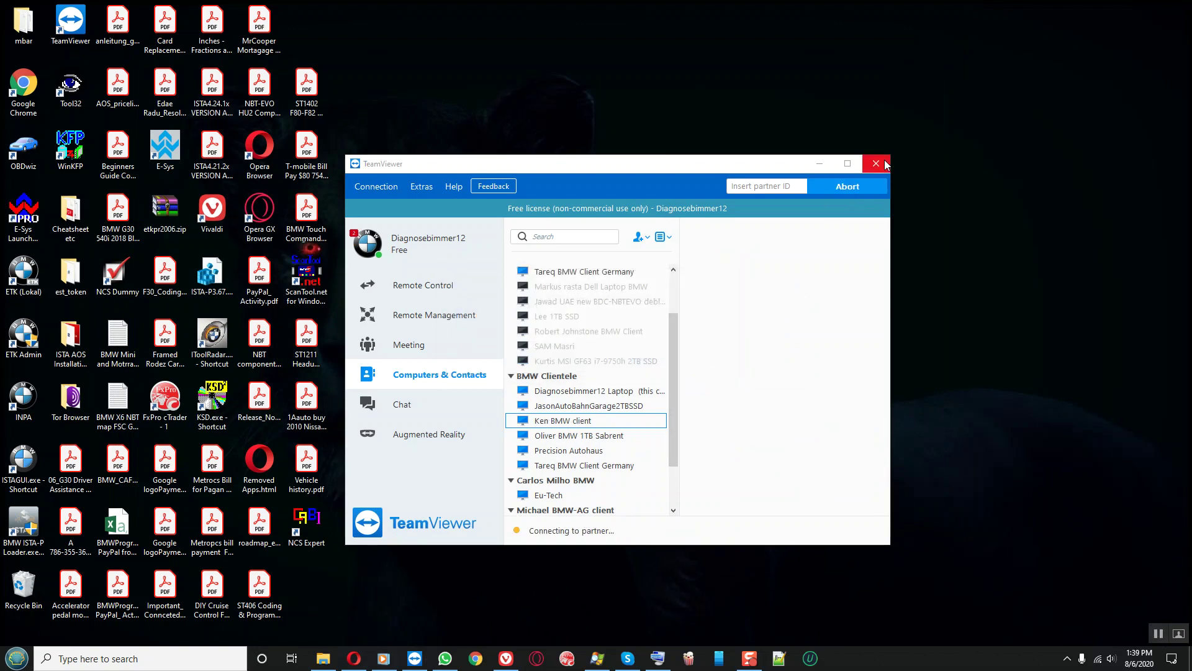
pyautogui.click(876, 164)
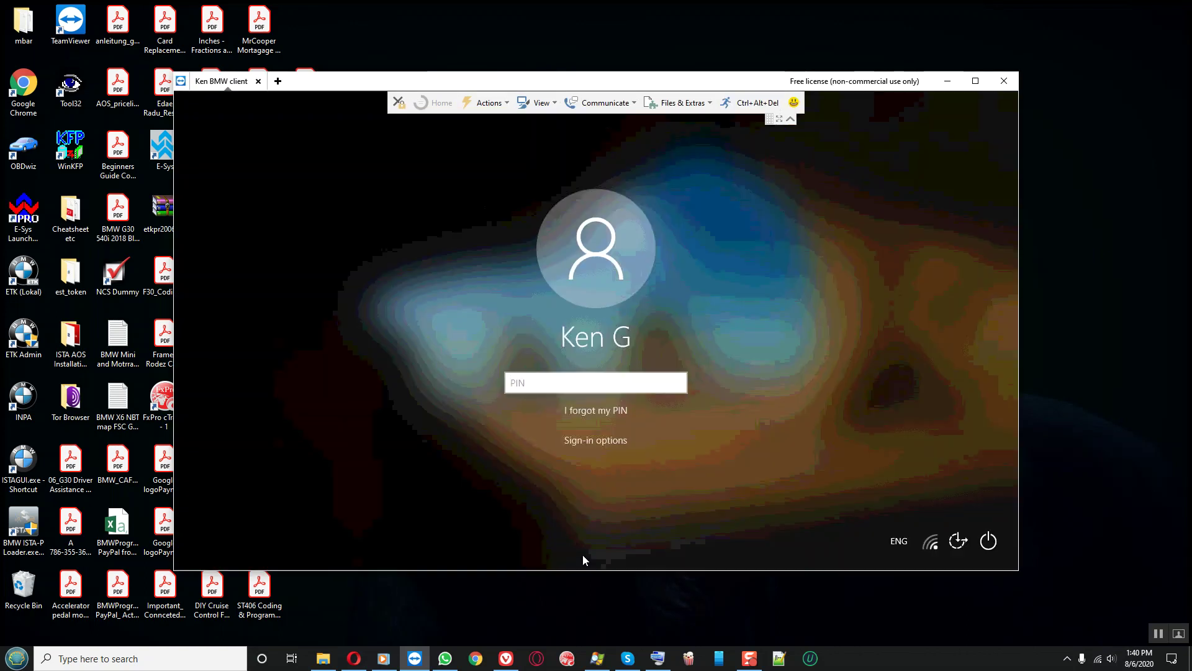
# - Enter the Windows PIN on the remote lock screen
pyautogui.write('••••')
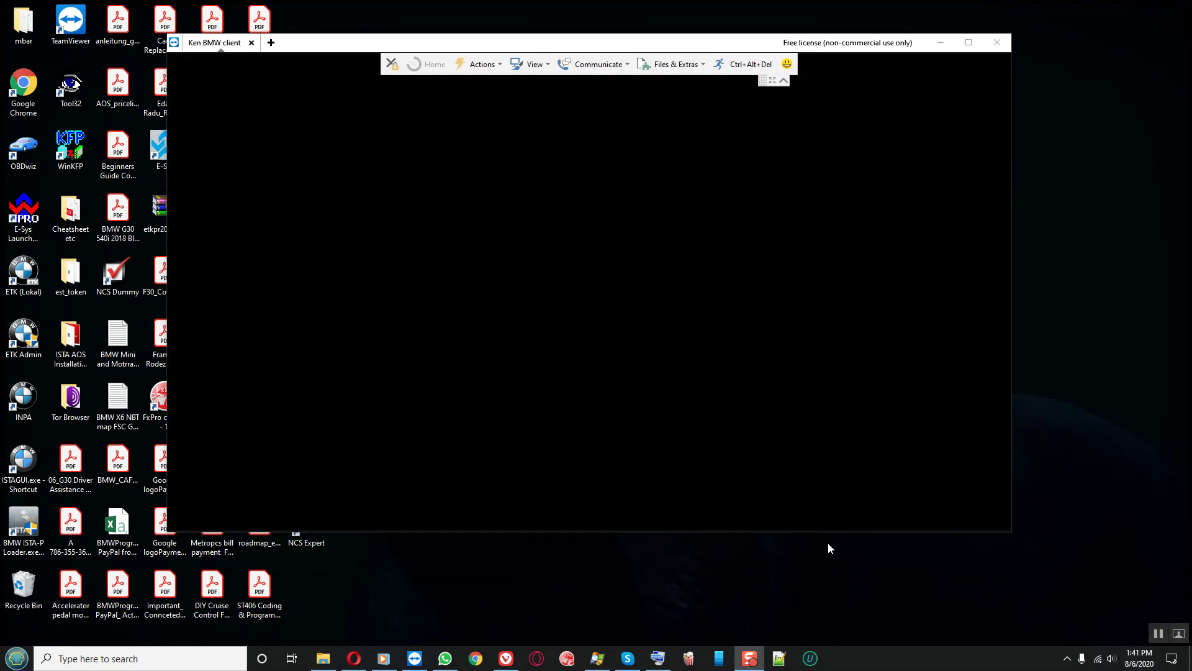
# - Reconnect the TeamViewer session and close the remote network Settings window
pyautogui.click(827, 532)
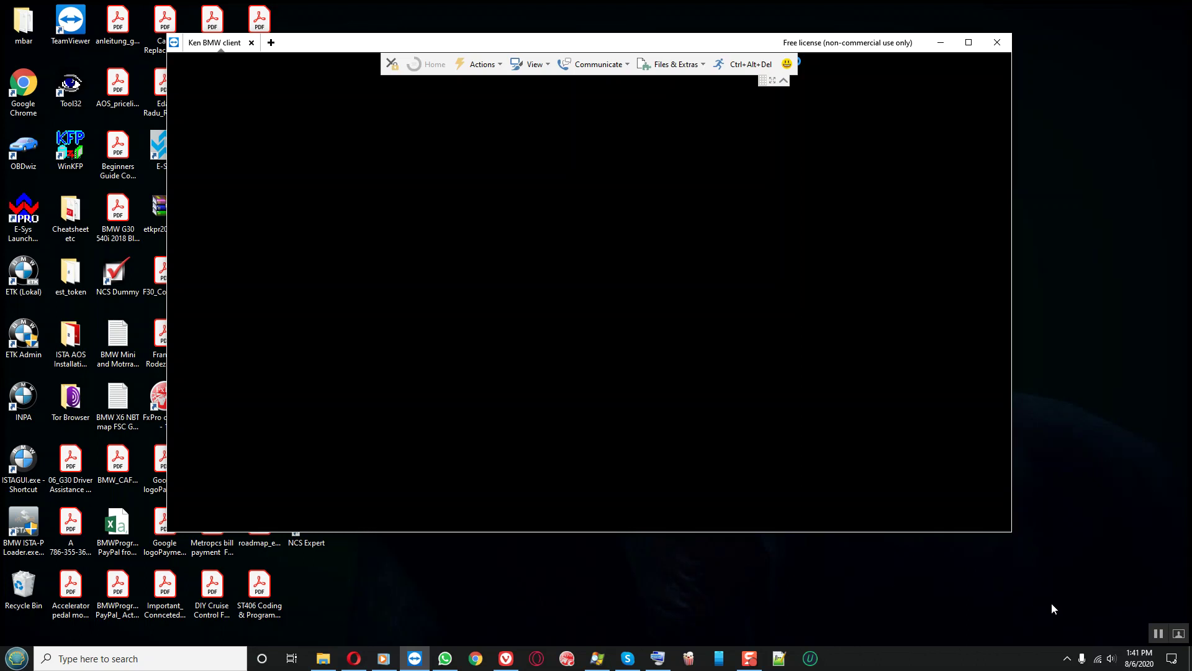
pyautogui.click(1159, 634)
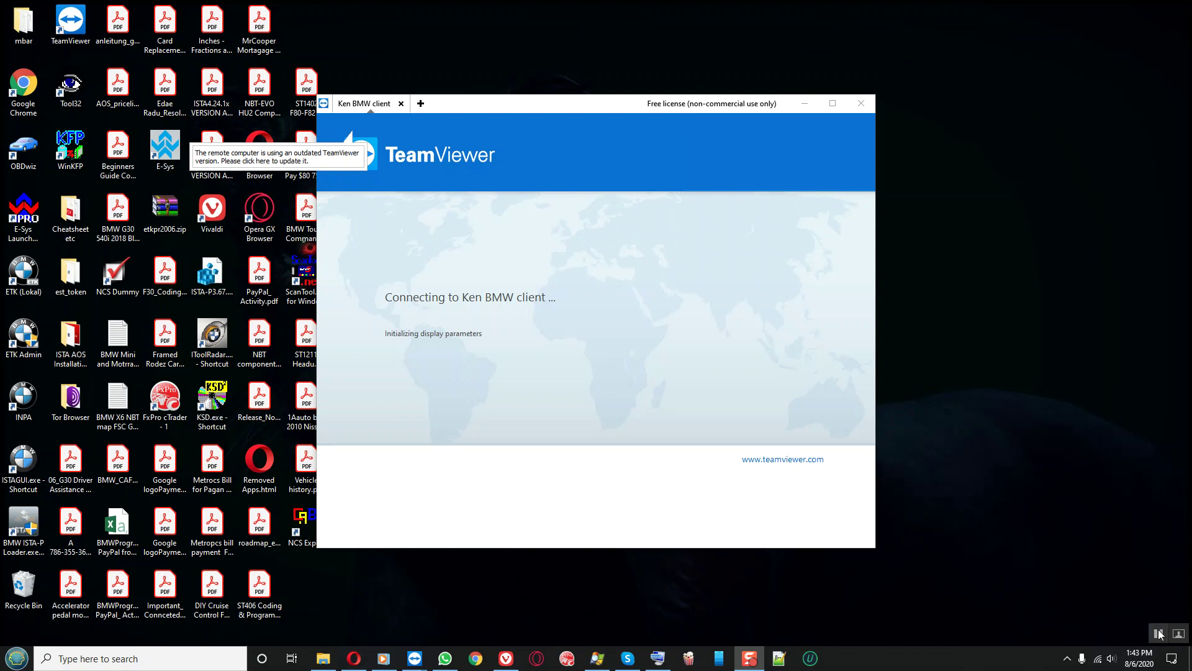
pyautogui.click(1159, 634)
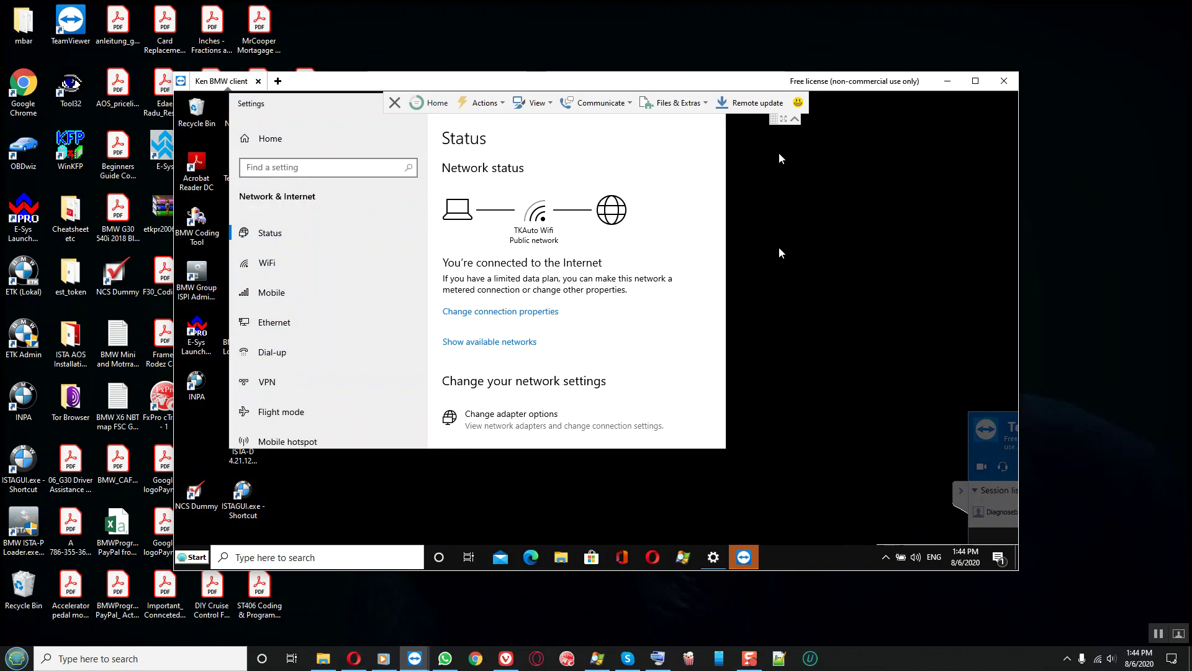
pyautogui.click(795, 118)
pyautogui.click(711, 102)
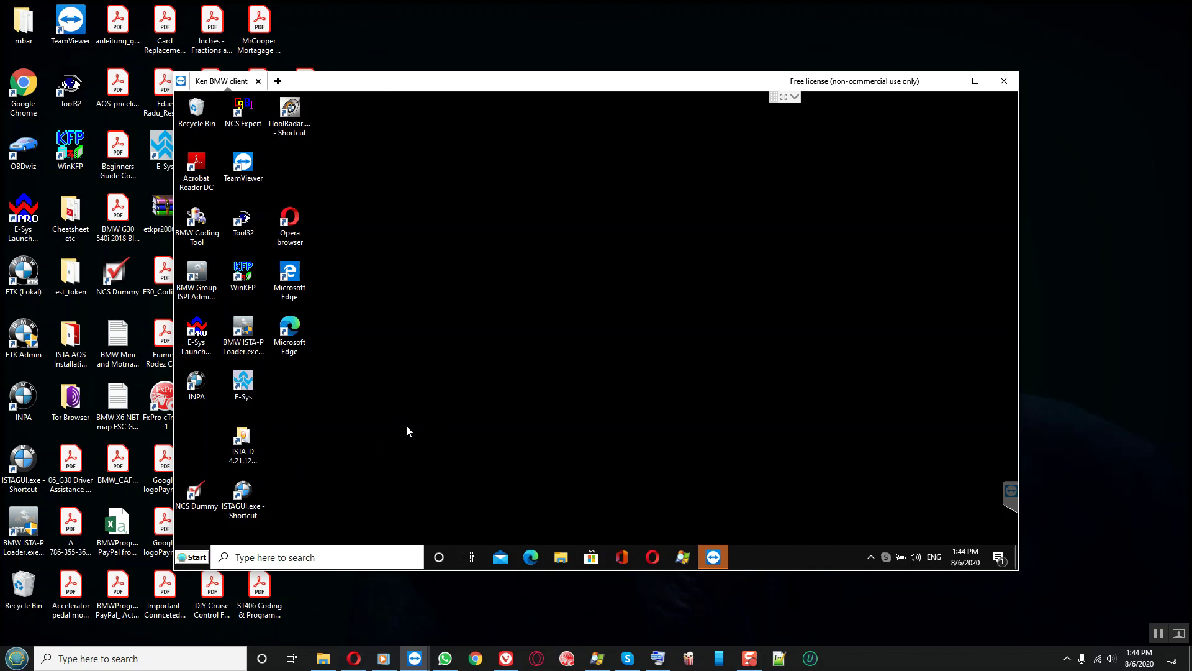
# - Start ISTA from the ISTAGUI.exe shortcut on the remote desktop and reveal the hidden tray icons
pyautogui.doubleClick(243, 494)
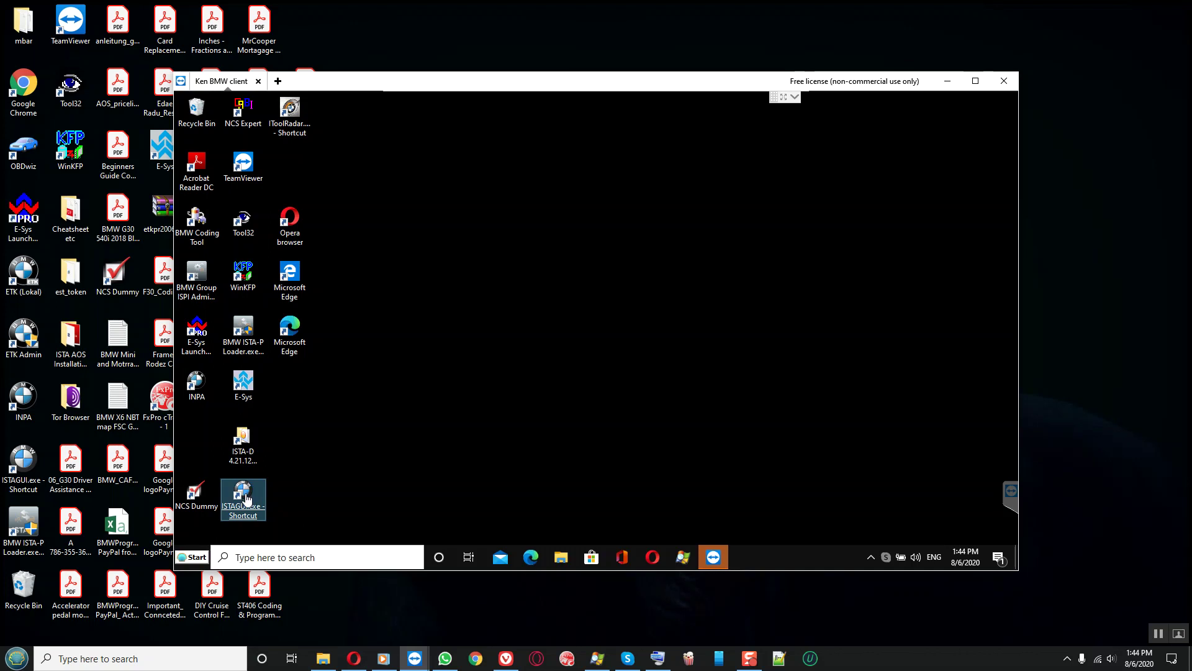
pyautogui.rightClick(247, 497)
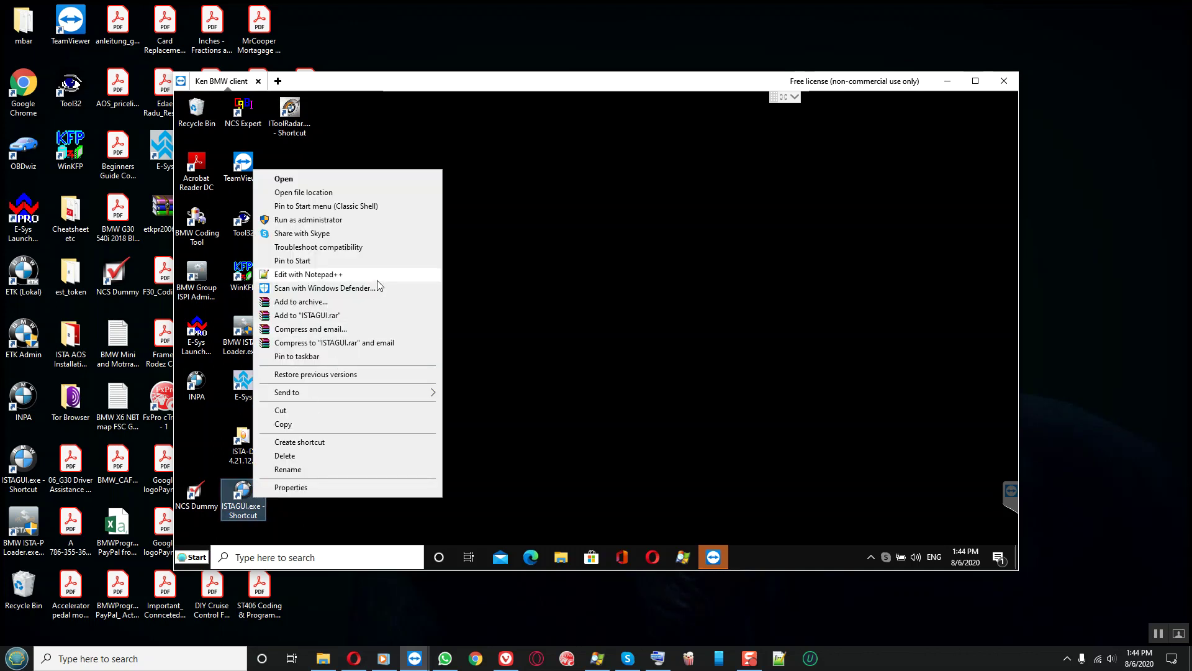
pyautogui.click(347, 178)
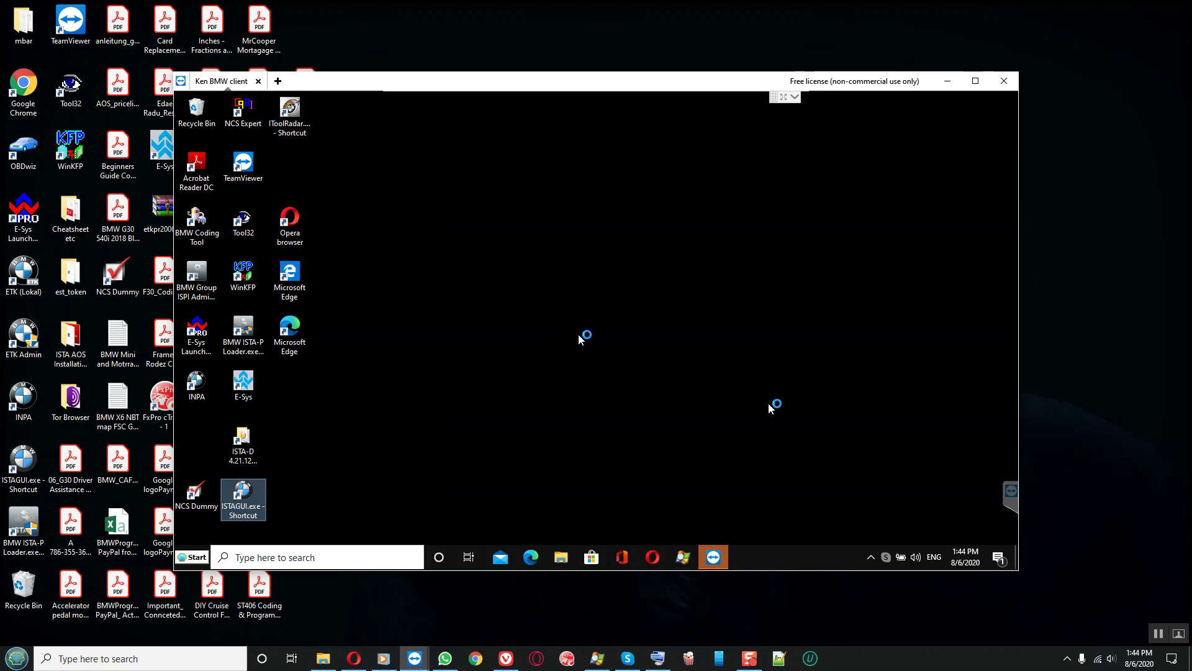
pyautogui.click(871, 557)
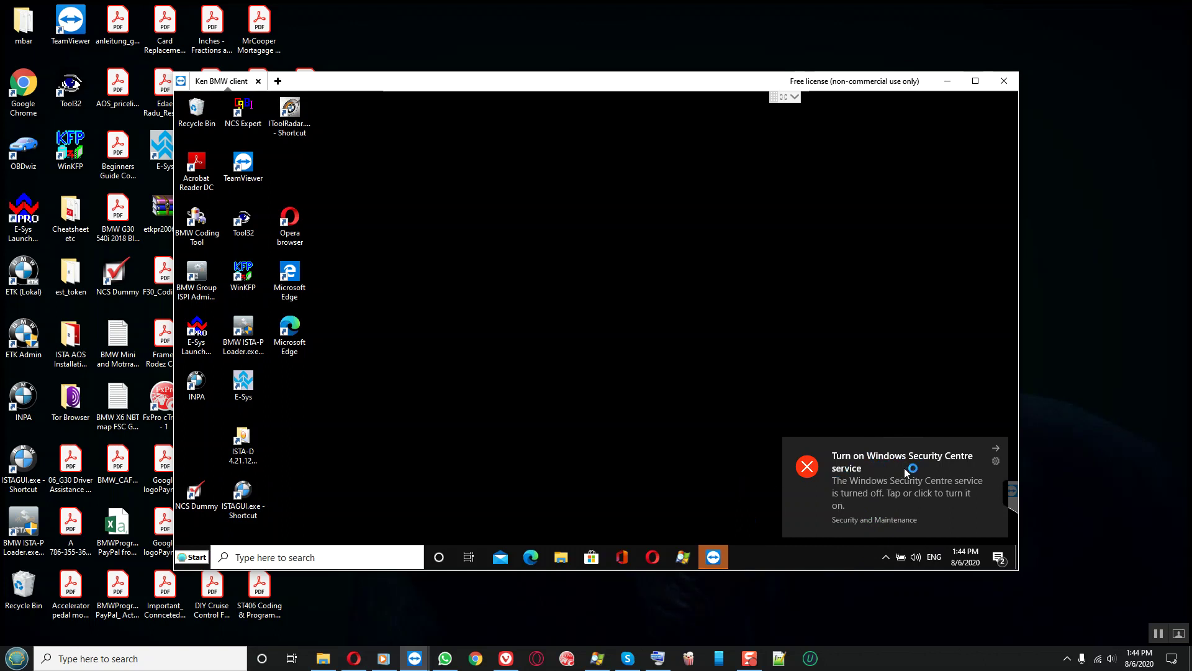
# - Find the firewall via Start search 'FIRE' and confirm it stays off for private and public networks
pyautogui.click(197, 558)
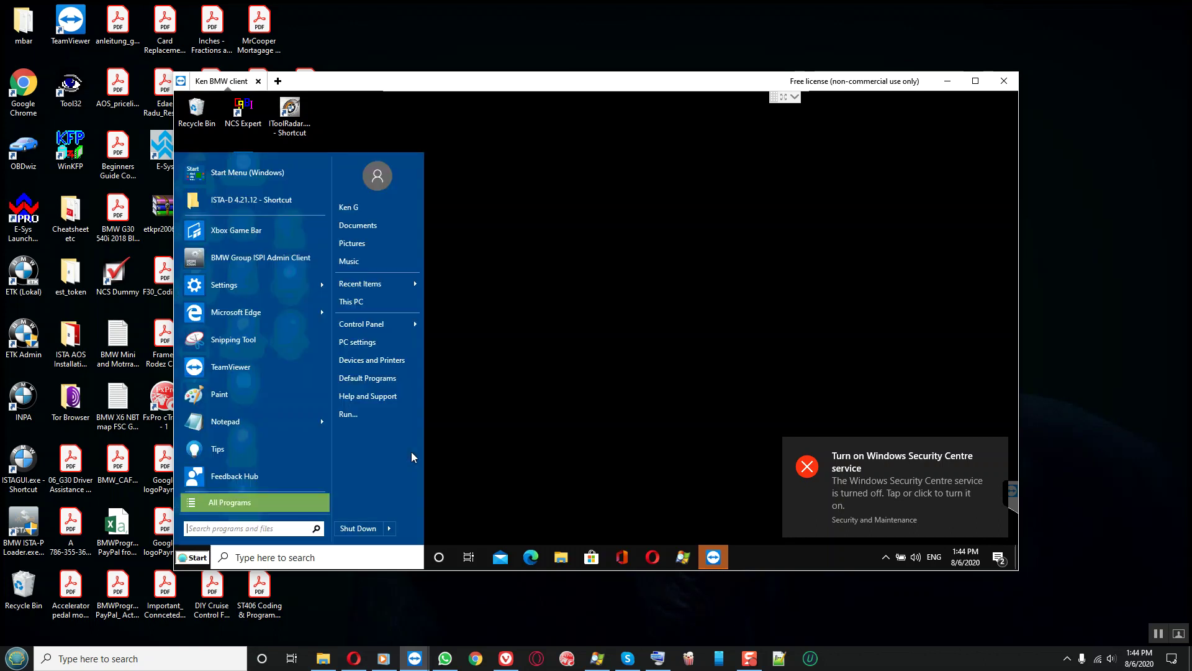
pyautogui.write('FIRE')
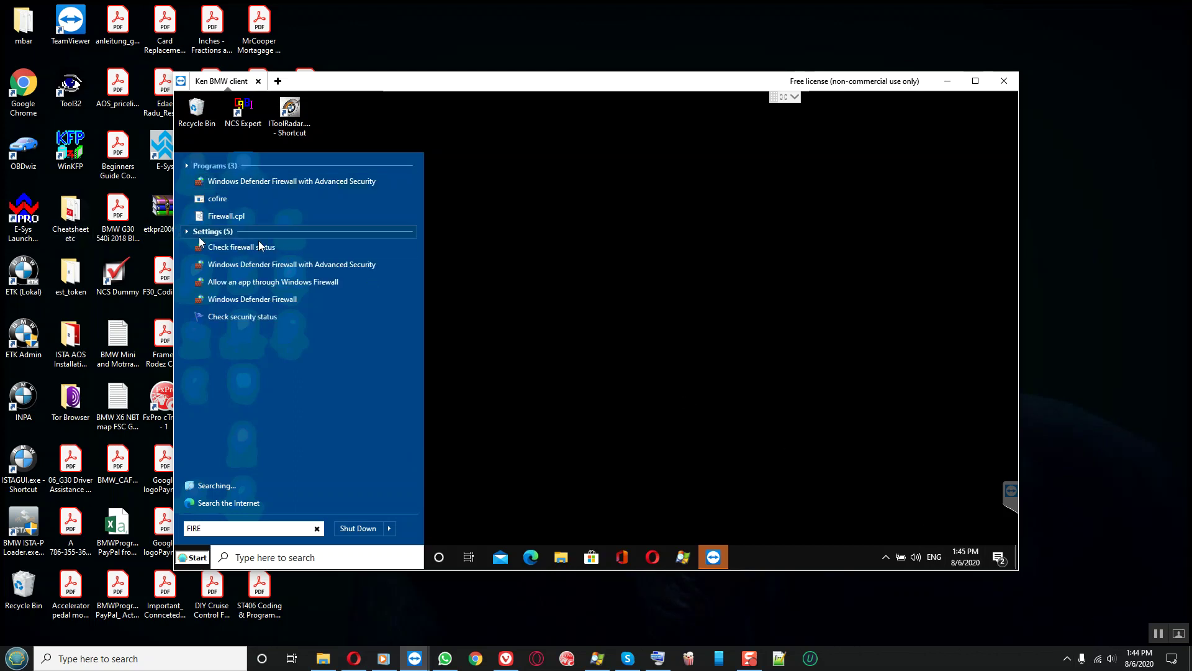
pyautogui.click(261, 247)
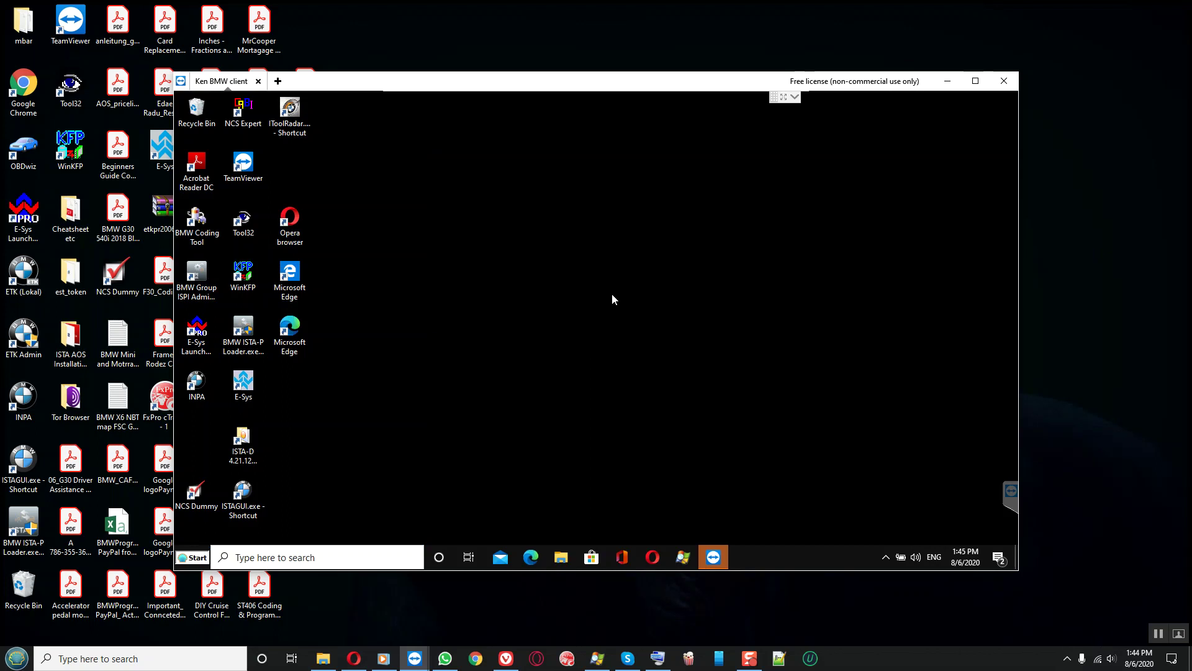
pyautogui.doubleClick(858, 82)
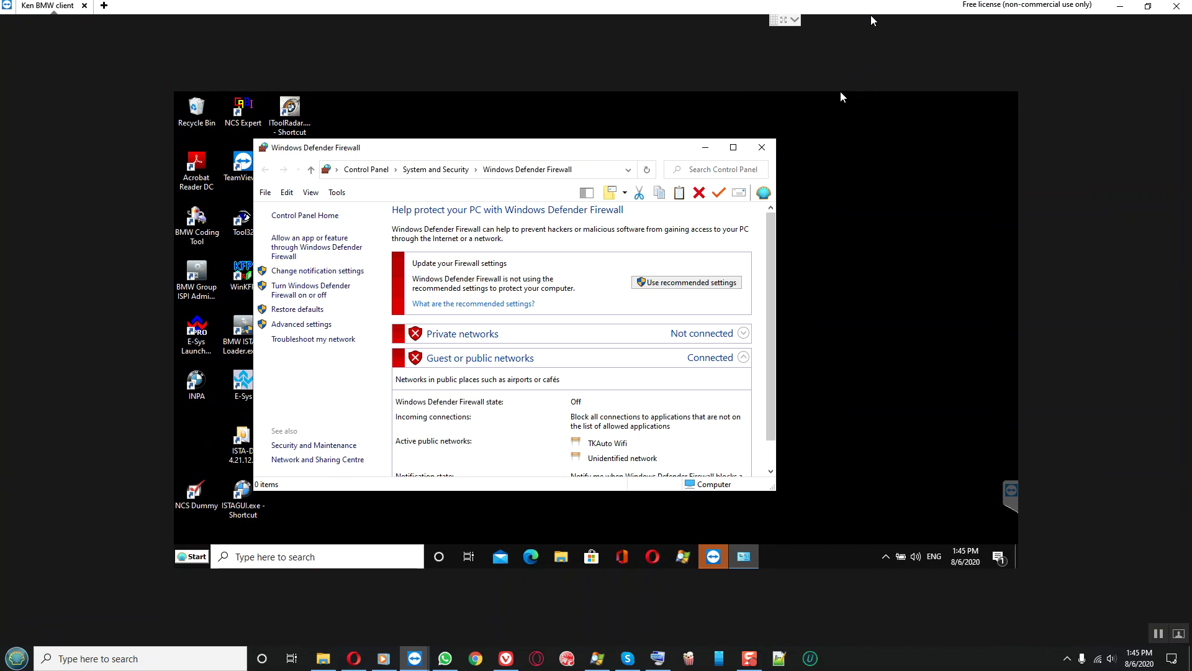
pyautogui.click(299, 289)
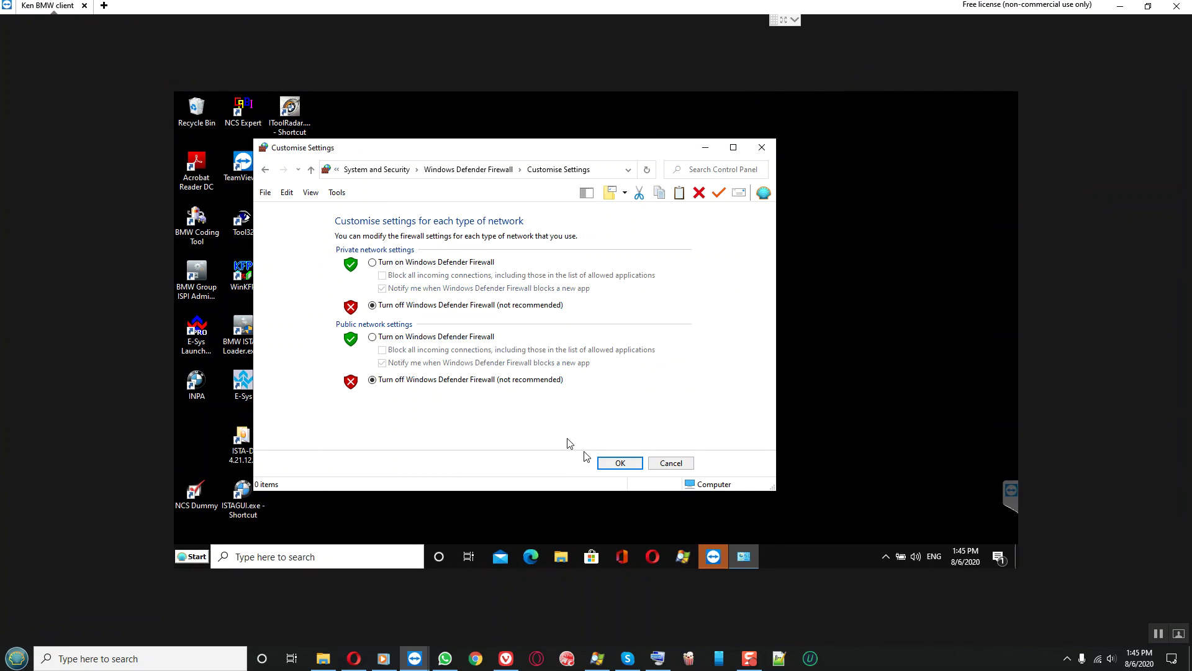
pyautogui.click(619, 462)
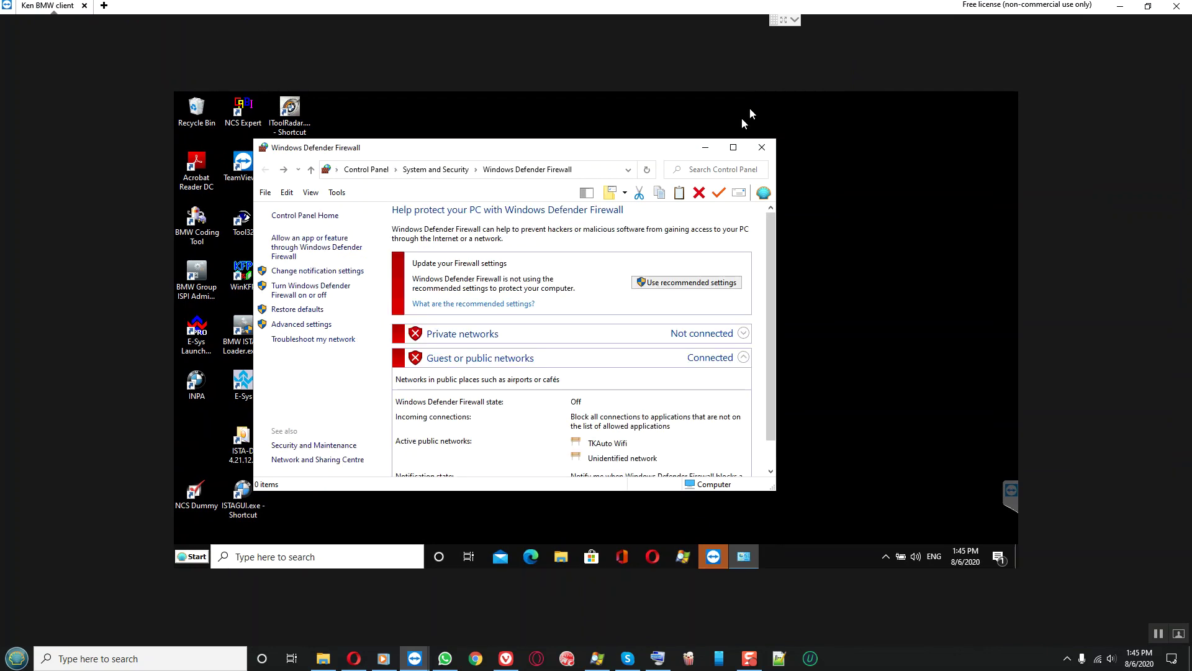
pyautogui.click(761, 148)
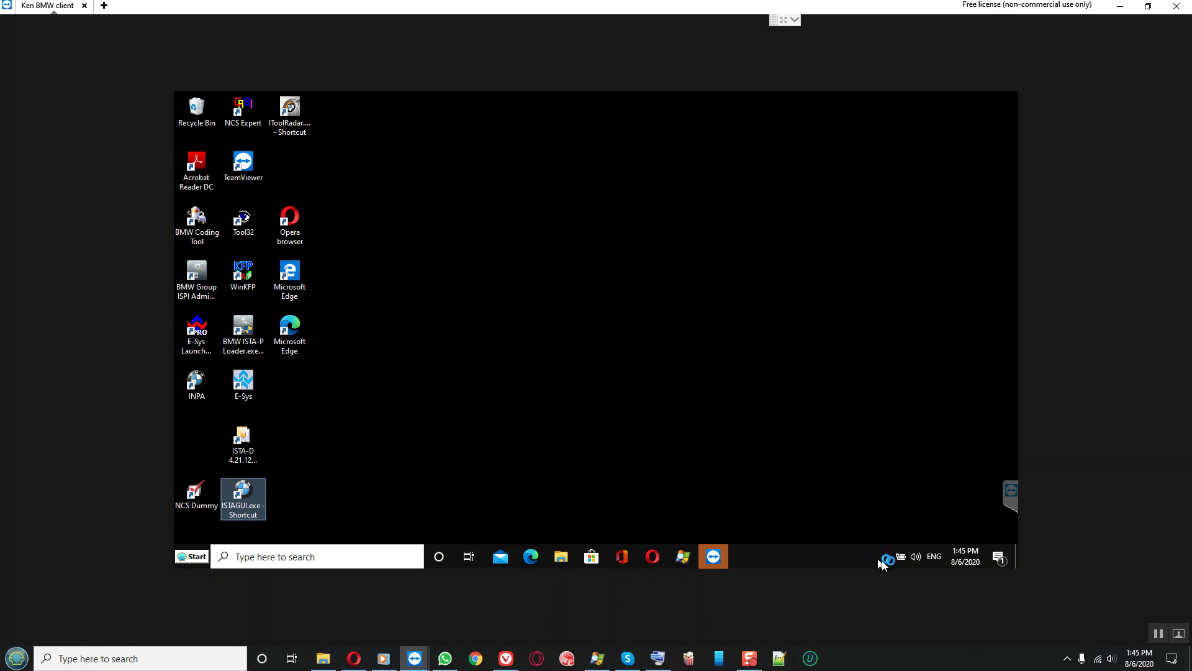
# - Bring ISTA+ to the front and start Operations > New > Read Out Vehicle Data
pyautogui.click(886, 559)
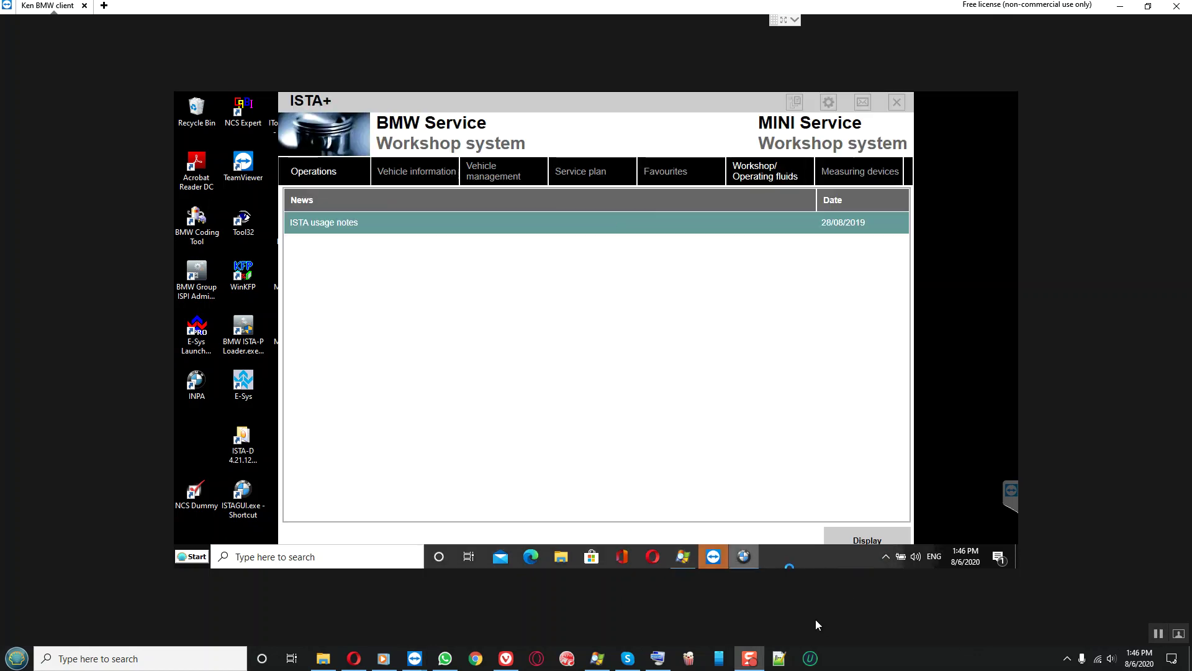
pyautogui.click(682, 559)
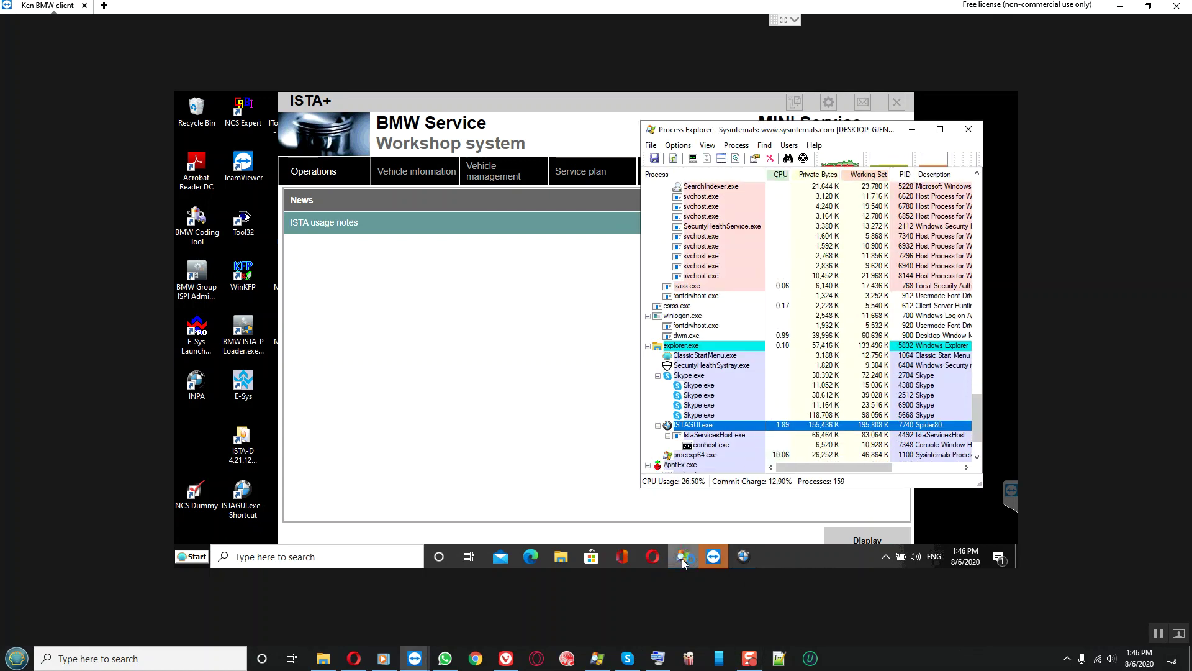
pyautogui.click(682, 559)
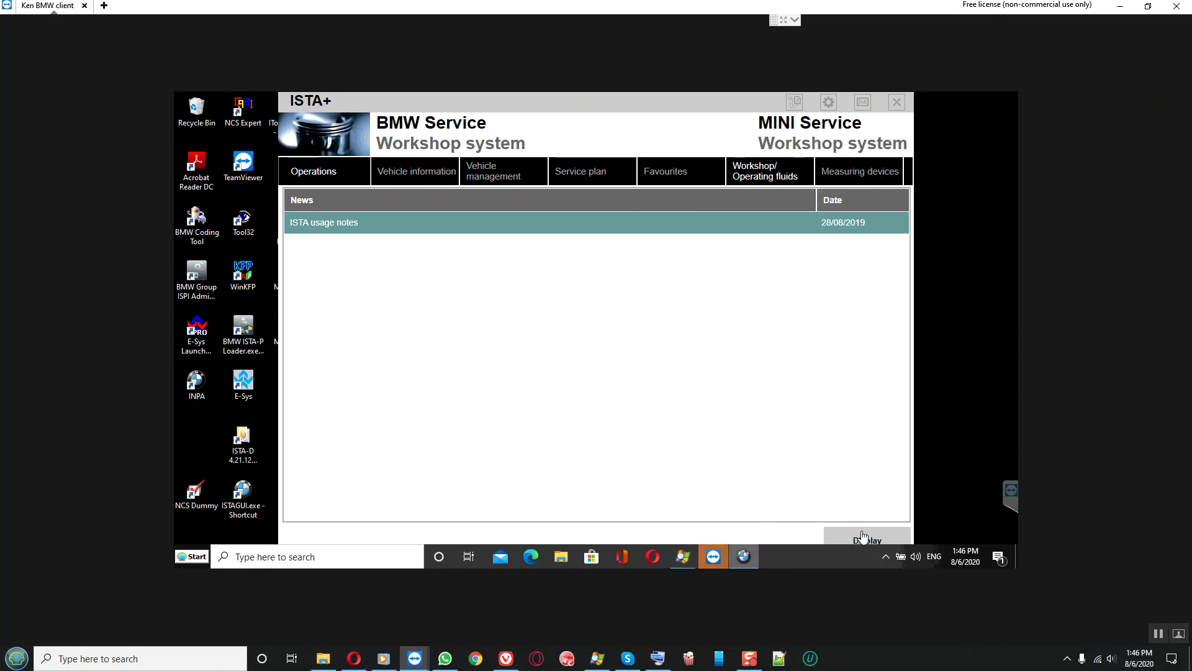
pyautogui.click(329, 178)
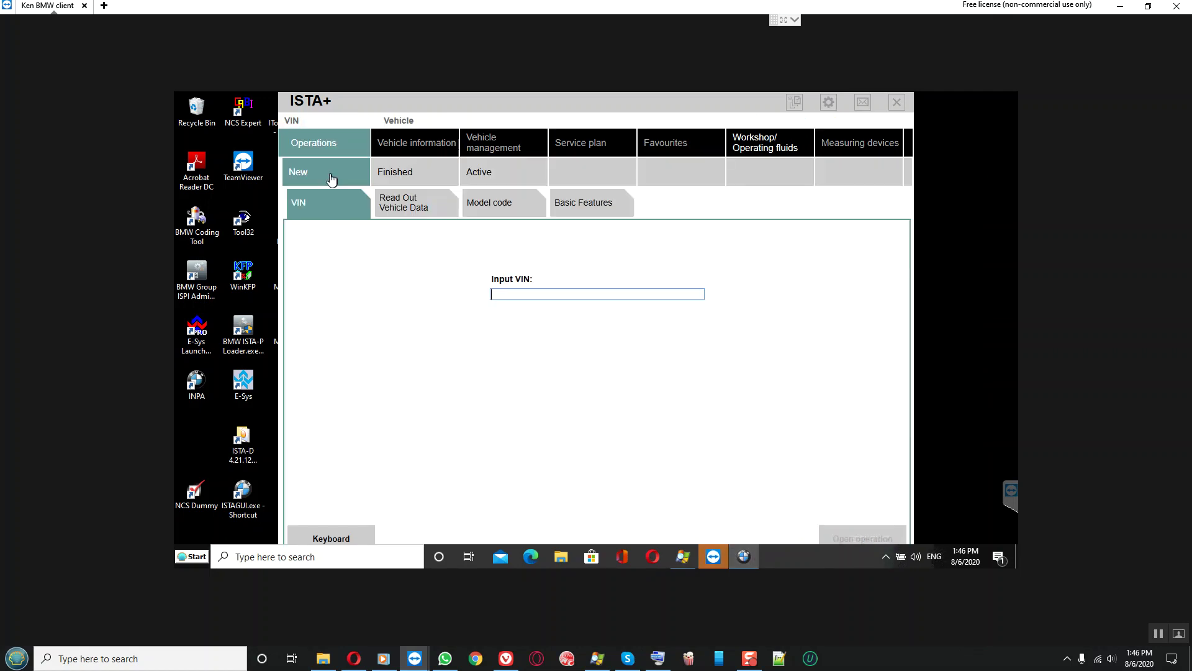
pyautogui.click(413, 202)
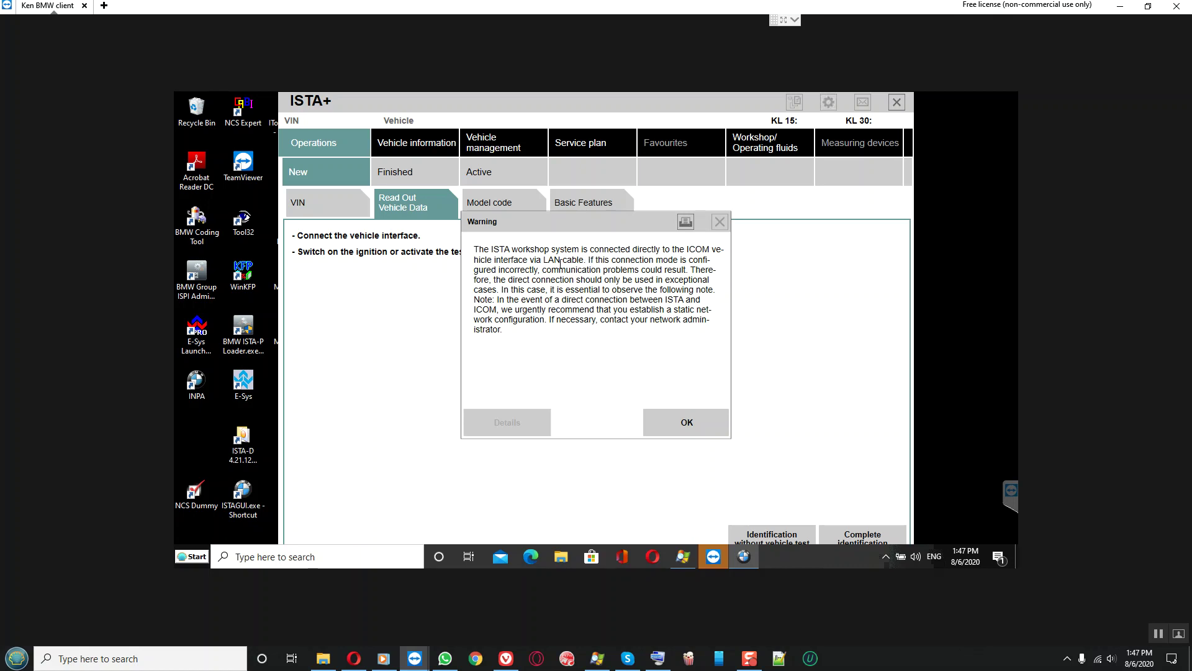
# - Dismiss the ICOM warning, review faults CA8C02 and 801A02, then delete all fault memories
pyautogui.click(674, 428)
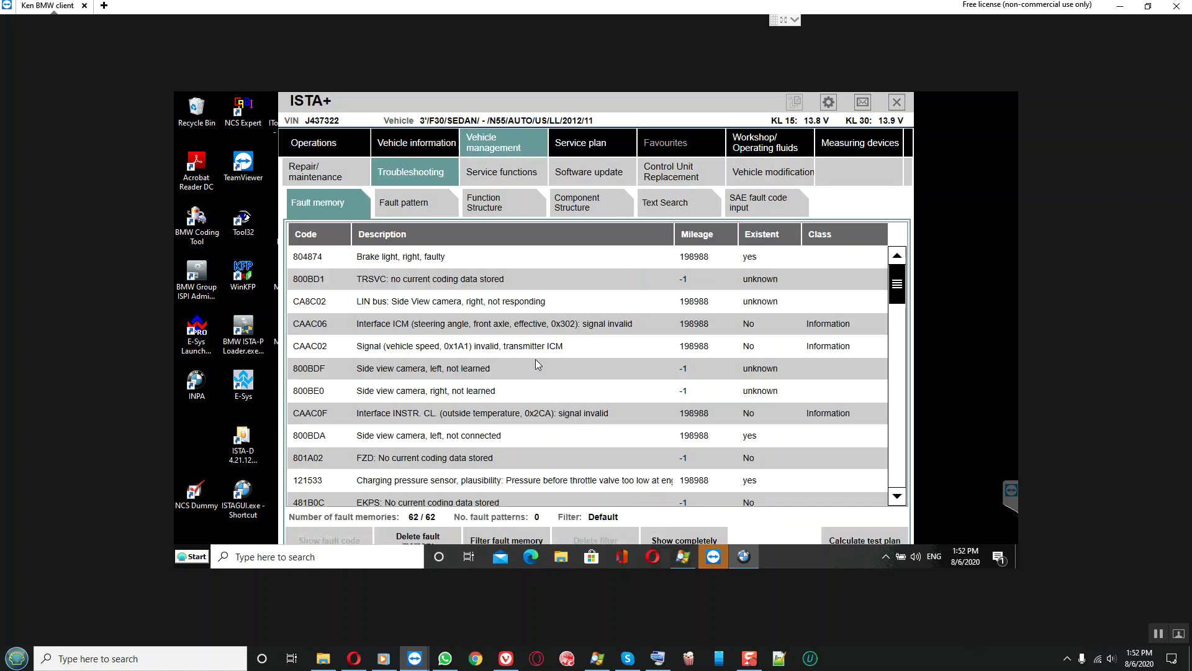
pyautogui.click(547, 306)
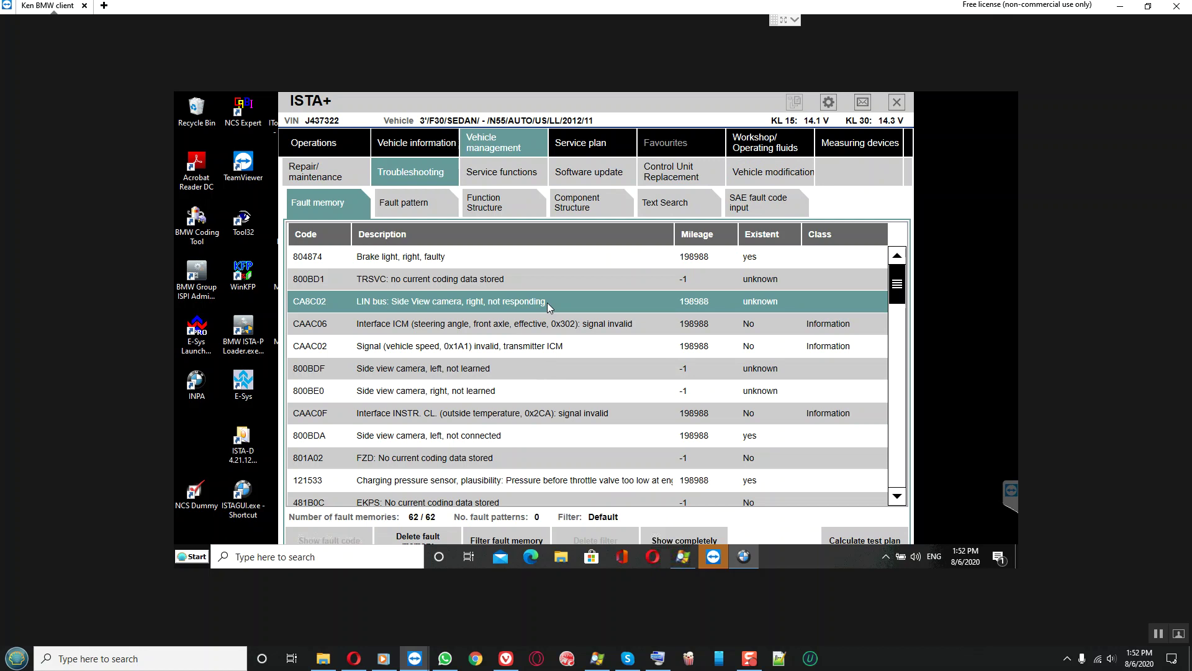
pyautogui.click(494, 457)
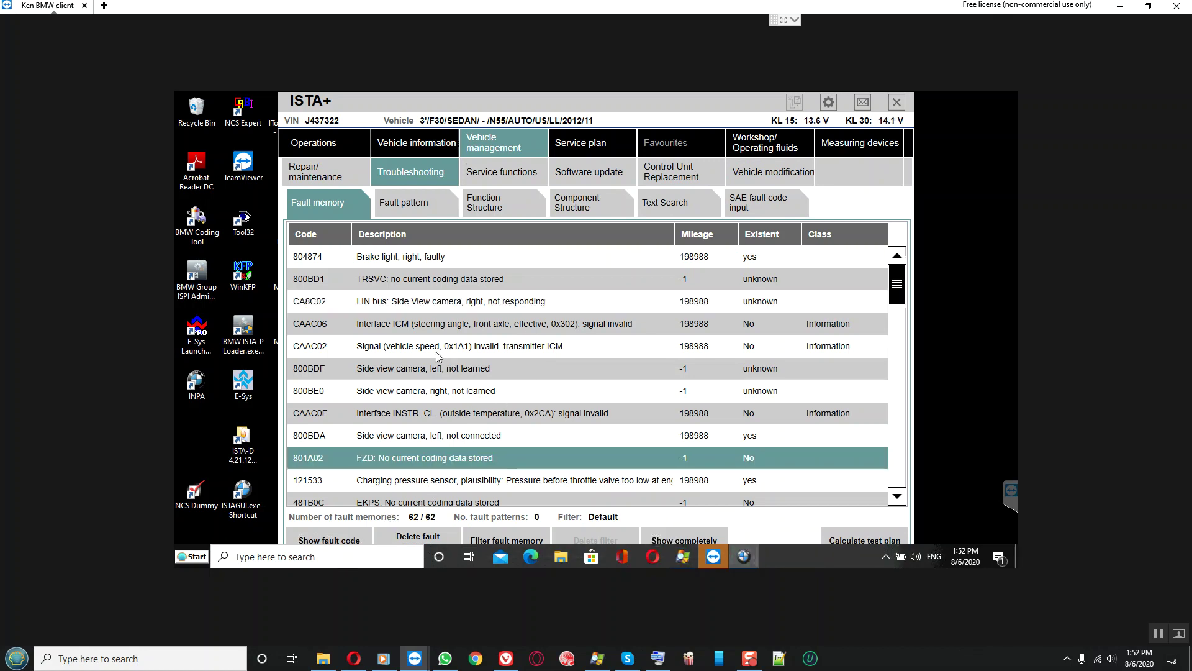
pyautogui.scroll(-6, 470, 311)
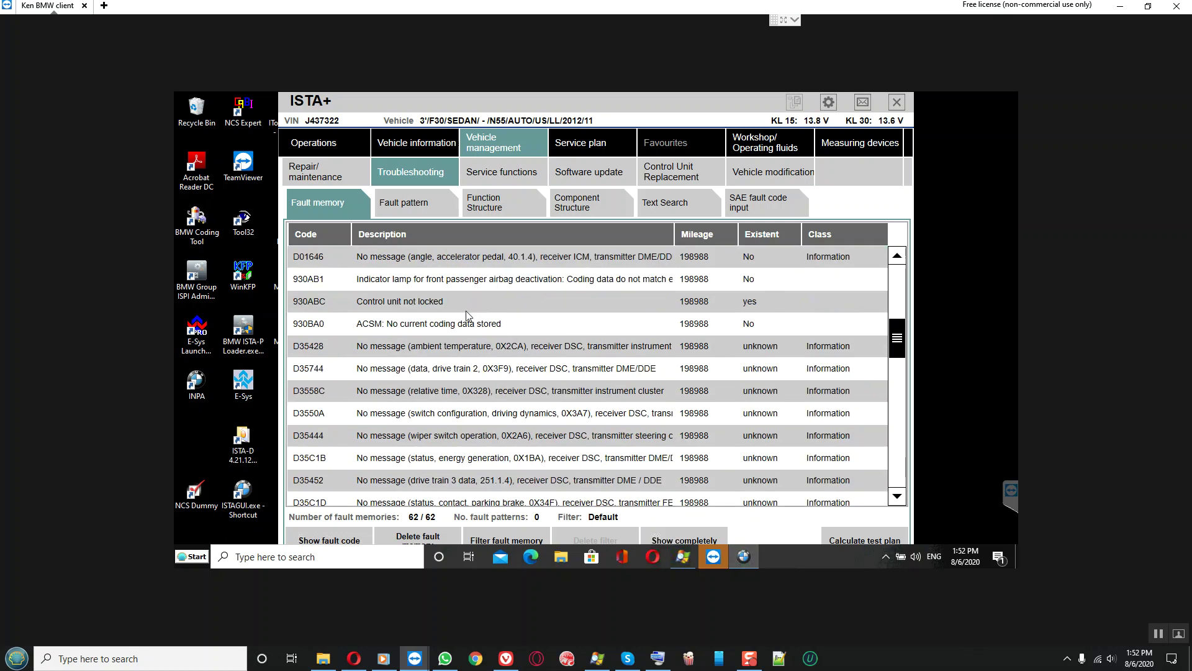
pyautogui.scroll(-8, 453, 324)
pyautogui.scroll(-3, 447, 347)
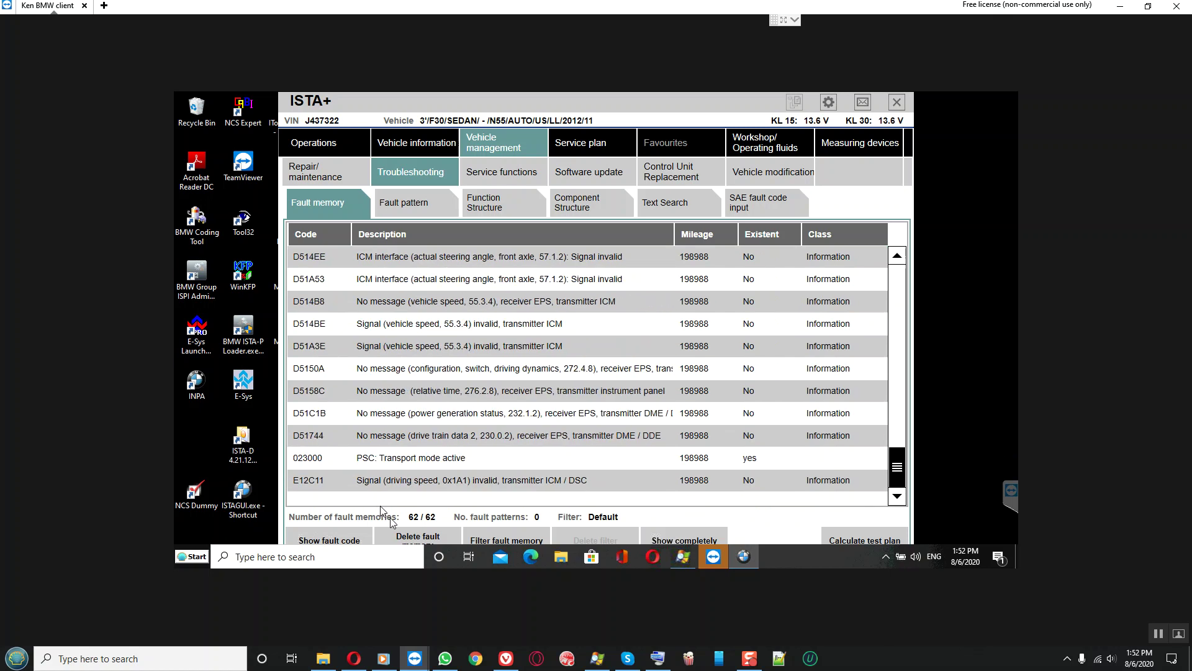
pyautogui.click(424, 537)
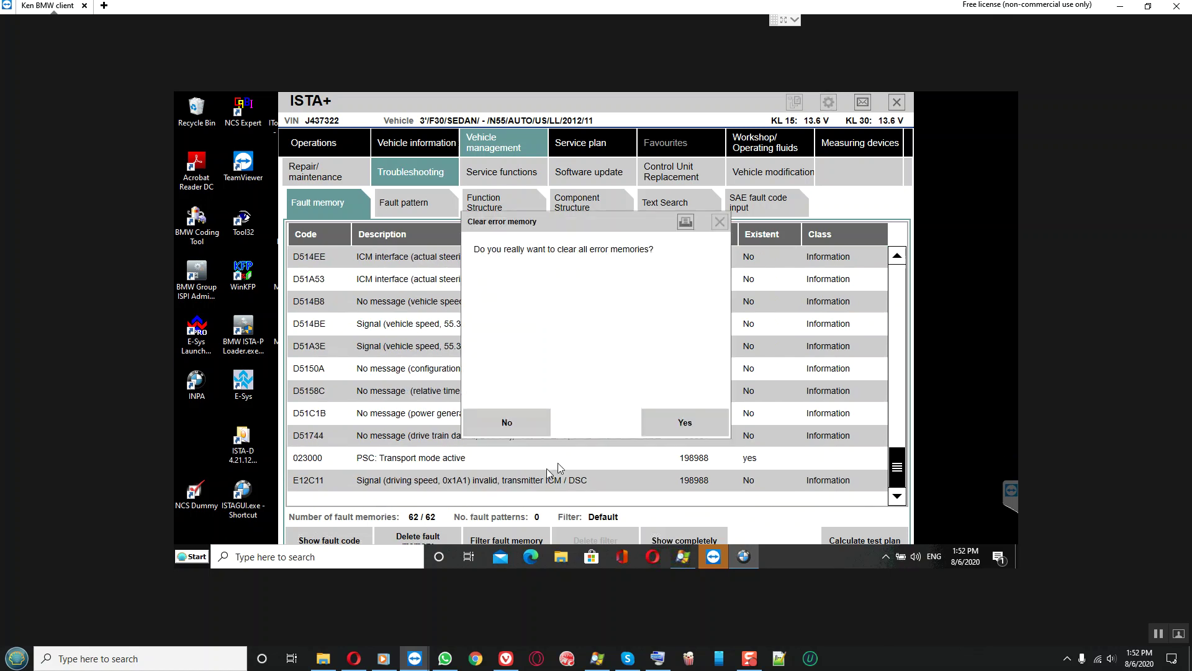
pyautogui.click(661, 421)
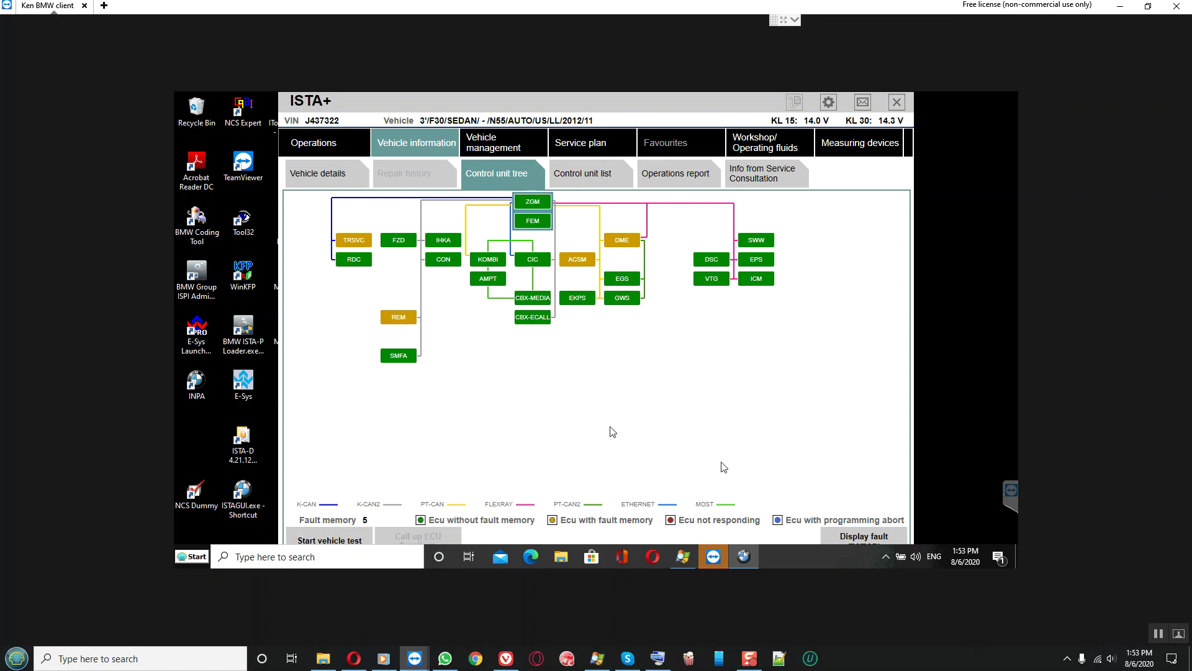
# - Display the five remaining faults and select the 930ABC 'Control unit not locked' entry
pyautogui.click(850, 535)
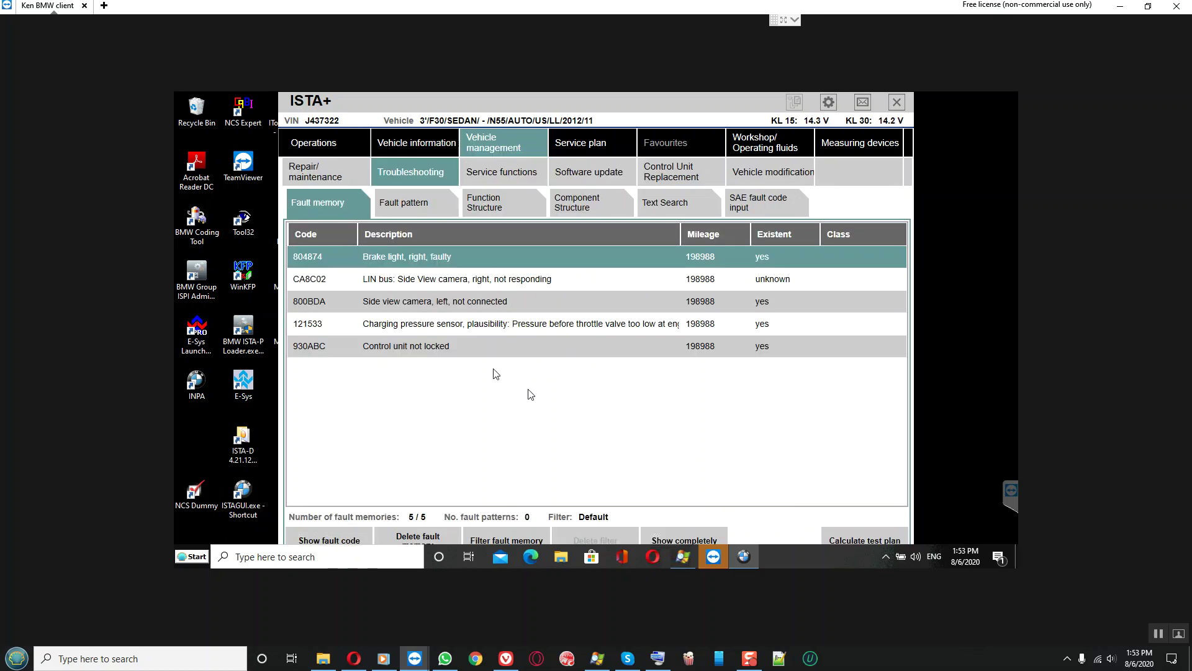
pyautogui.click(449, 348)
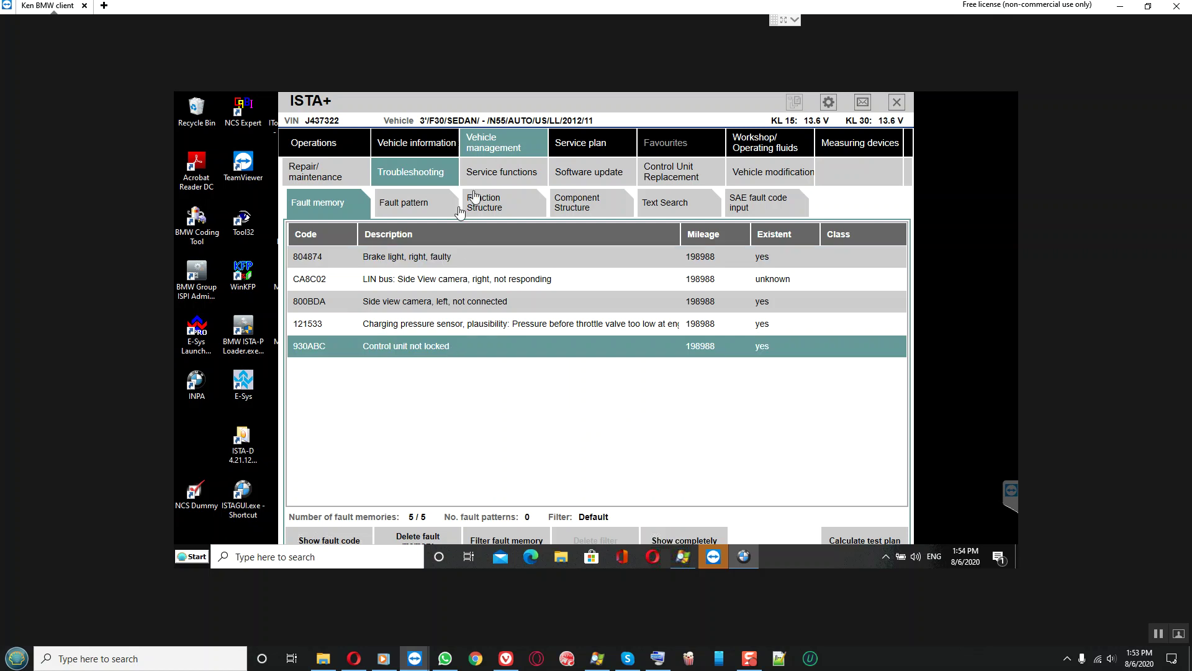
# - Run Body > Safety functions > Enable airbag activation after programming until the ACSM initialises
pyautogui.click(503, 174)
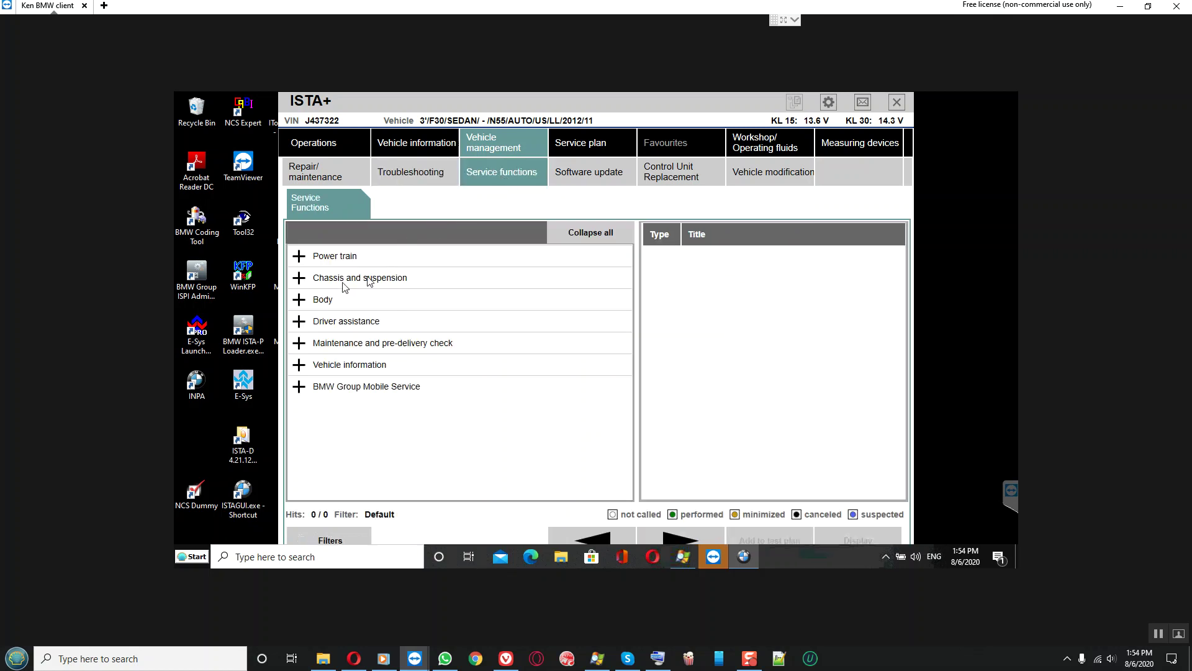
pyautogui.click(300, 301)
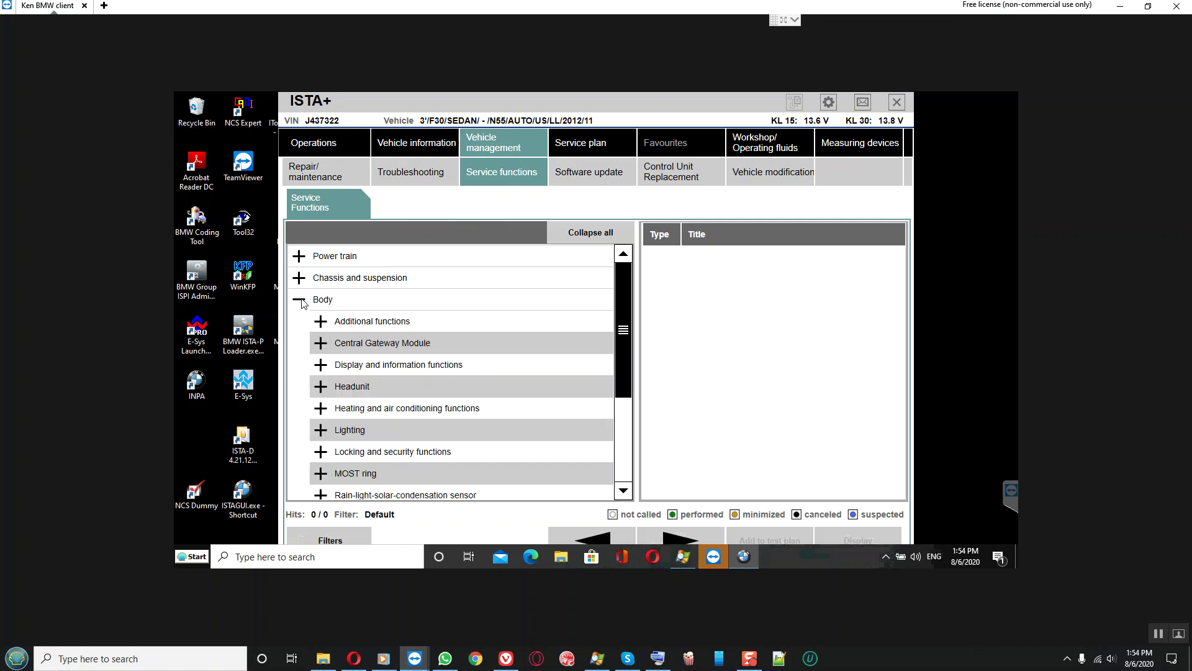
pyautogui.scroll(-1, 322, 354)
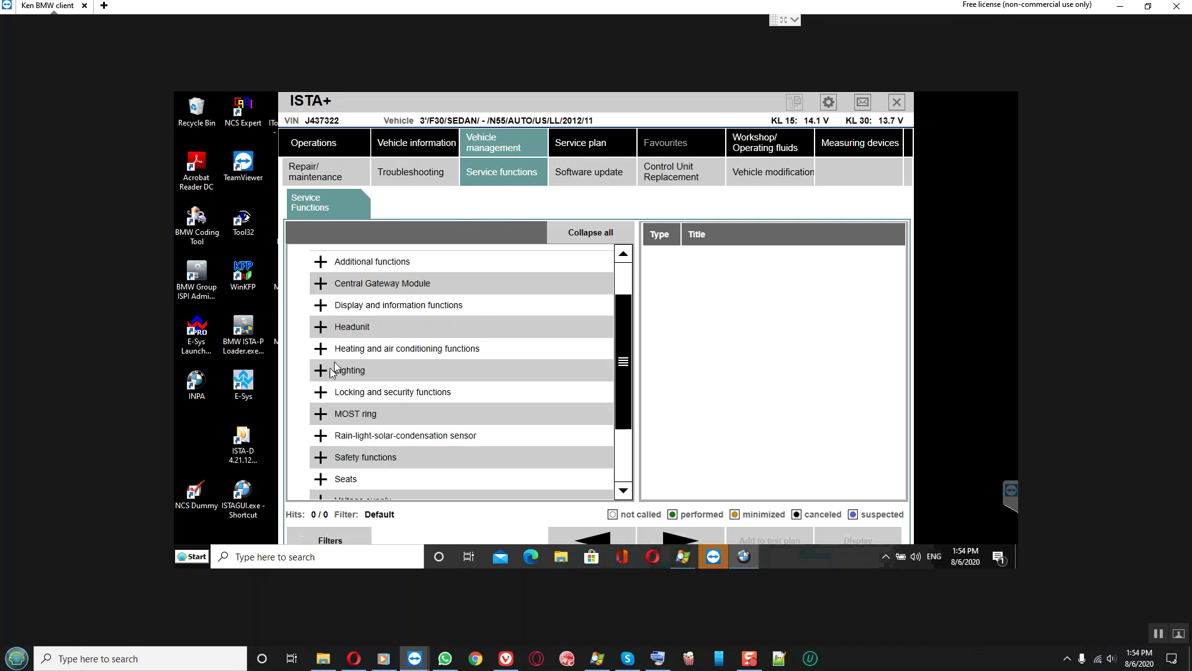
pyautogui.click(322, 392)
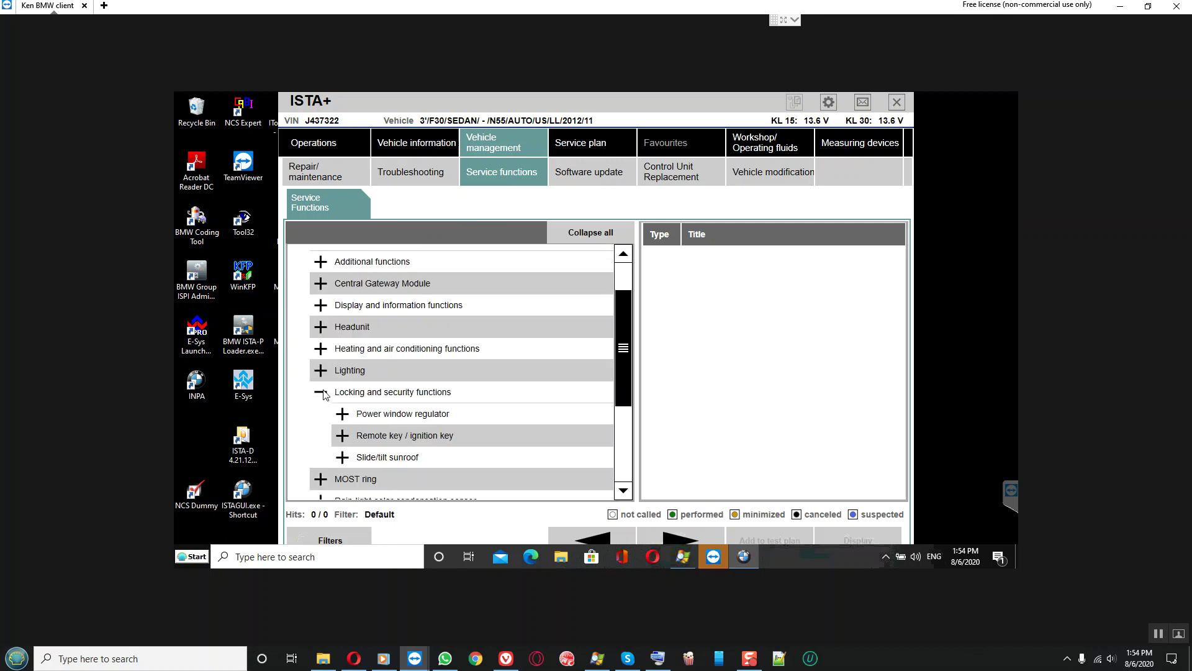
pyautogui.click(362, 395)
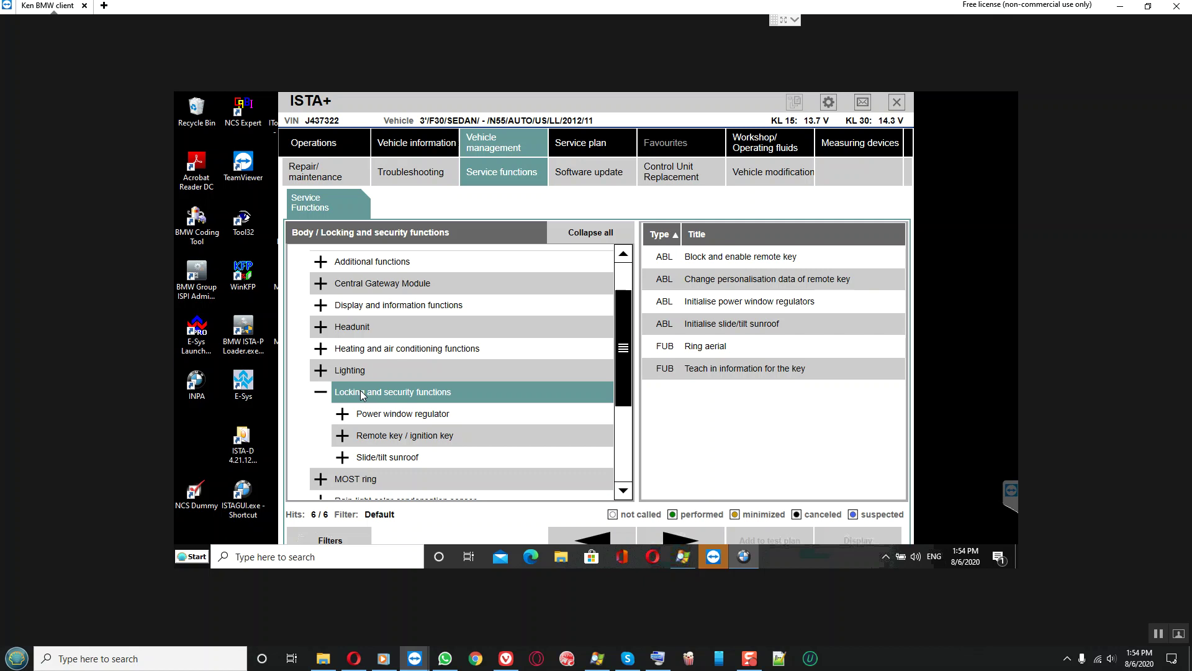
pyautogui.scroll(-1, 362, 395)
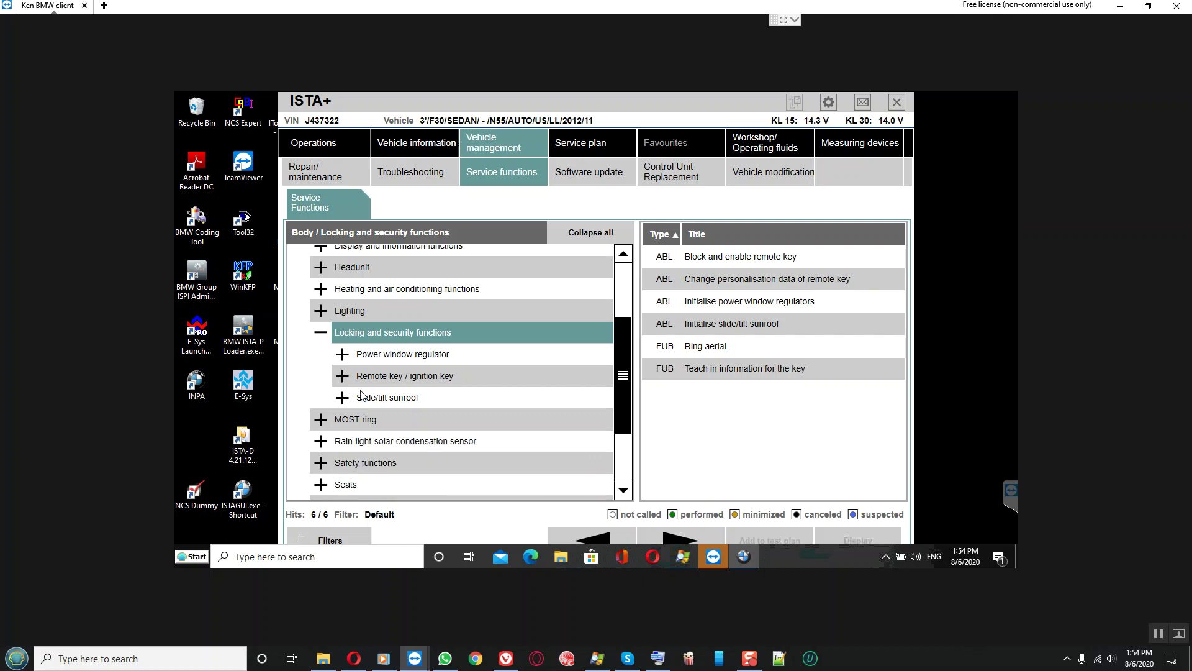
pyautogui.click(352, 462)
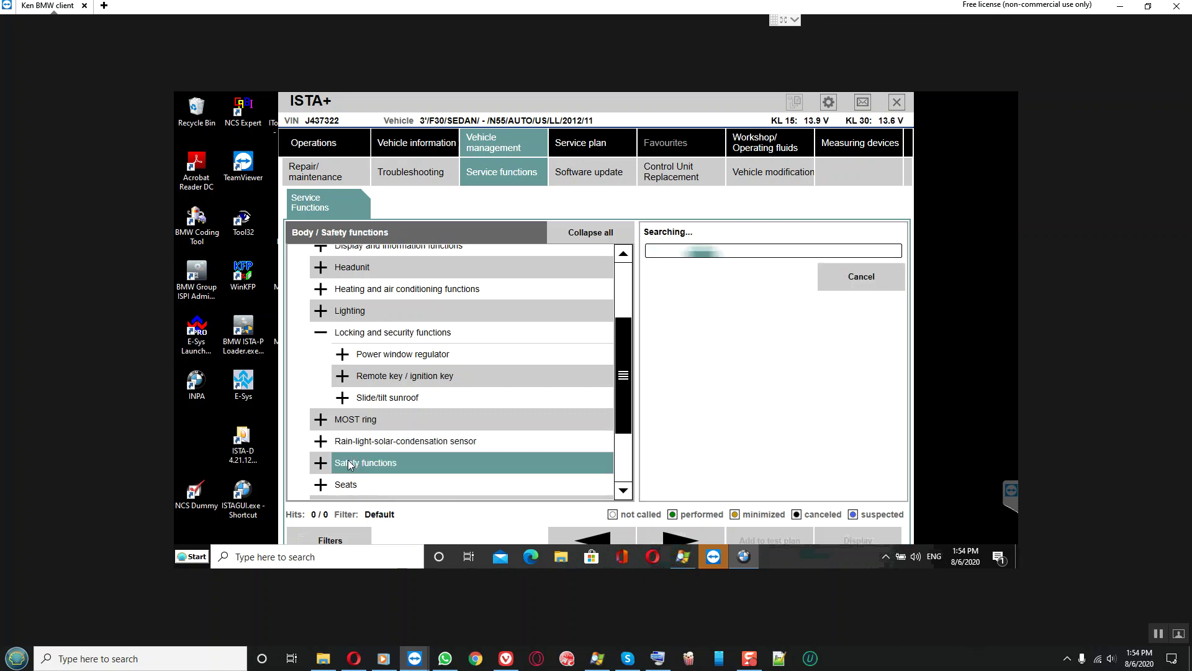
pyautogui.click(745, 263)
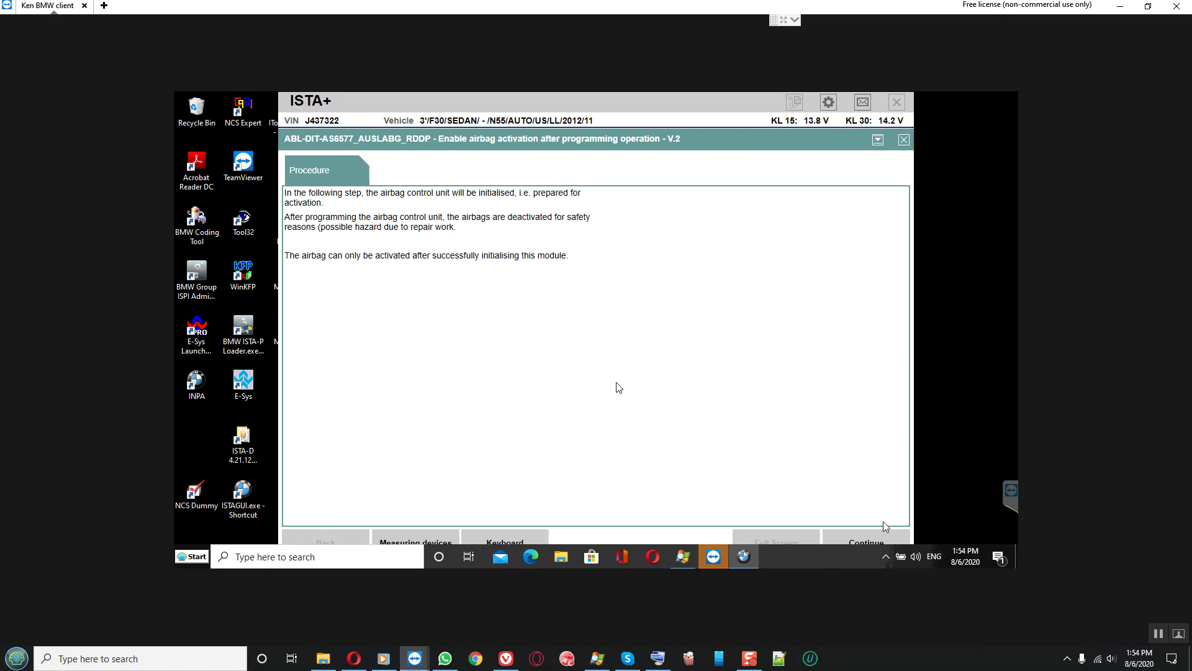
pyautogui.click(876, 540)
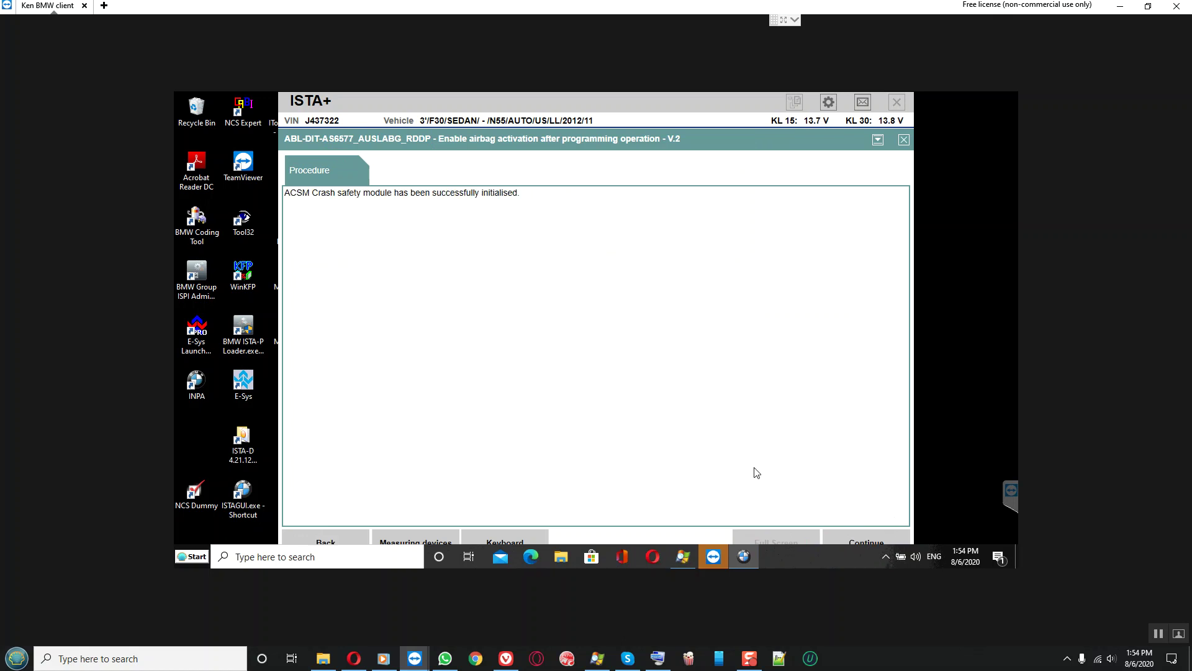
pyautogui.click(867, 542)
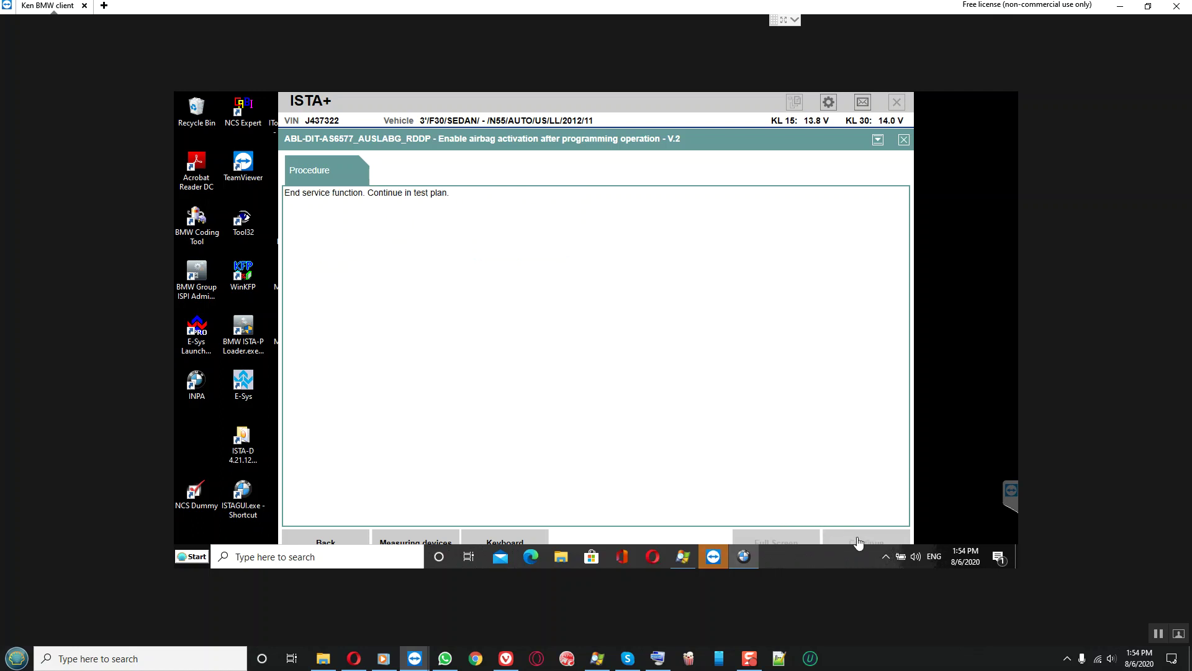
pyautogui.click(858, 542)
# - From Troubleshooting, delete the five remaining fault memory entries and confirm with Yes
pyautogui.click(430, 180)
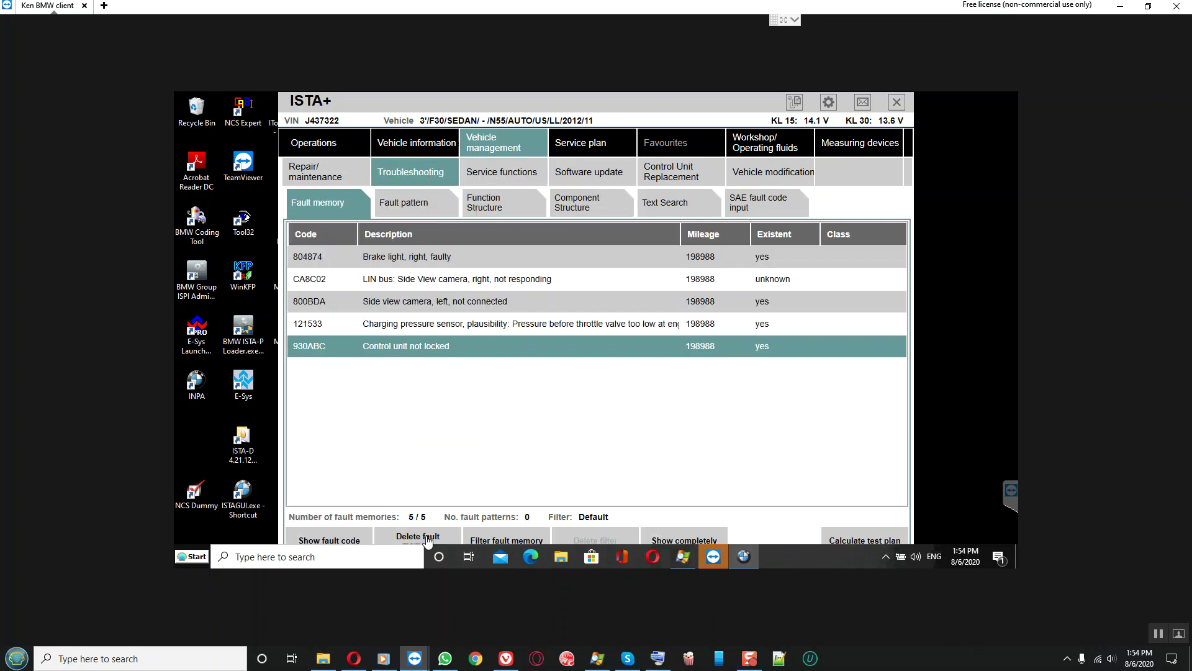
pyautogui.click(429, 539)
pyautogui.click(668, 427)
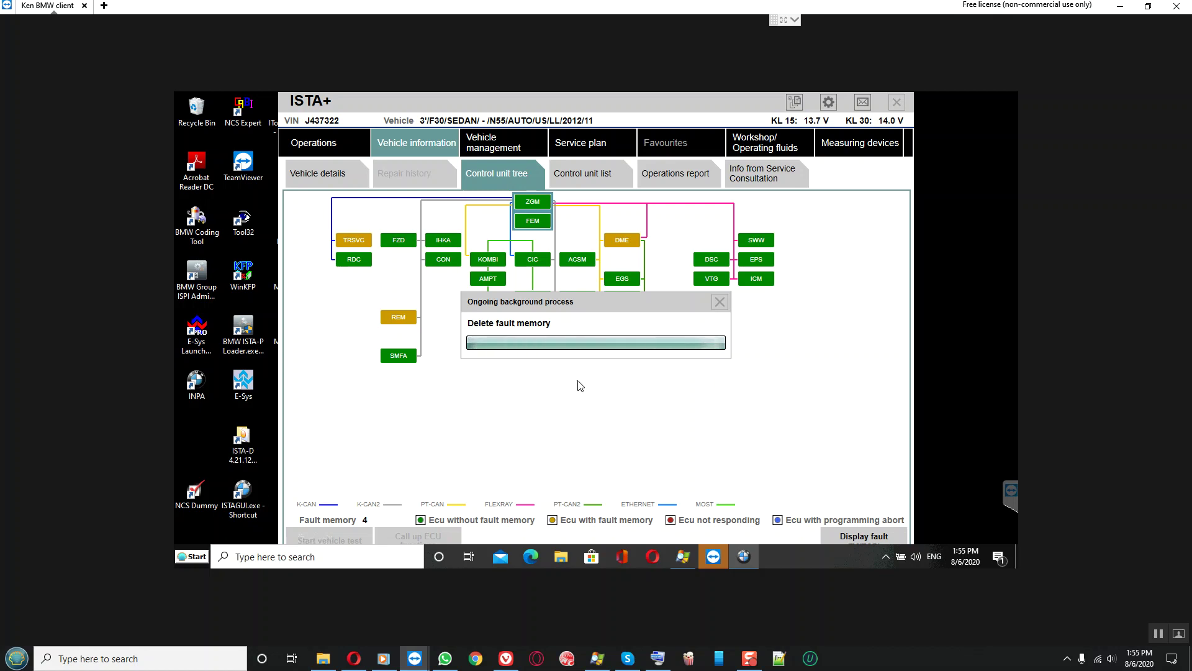
# - Review the charging pressure sensor fault 121533, then open Vehicle management > Software update
pyautogui.click(857, 535)
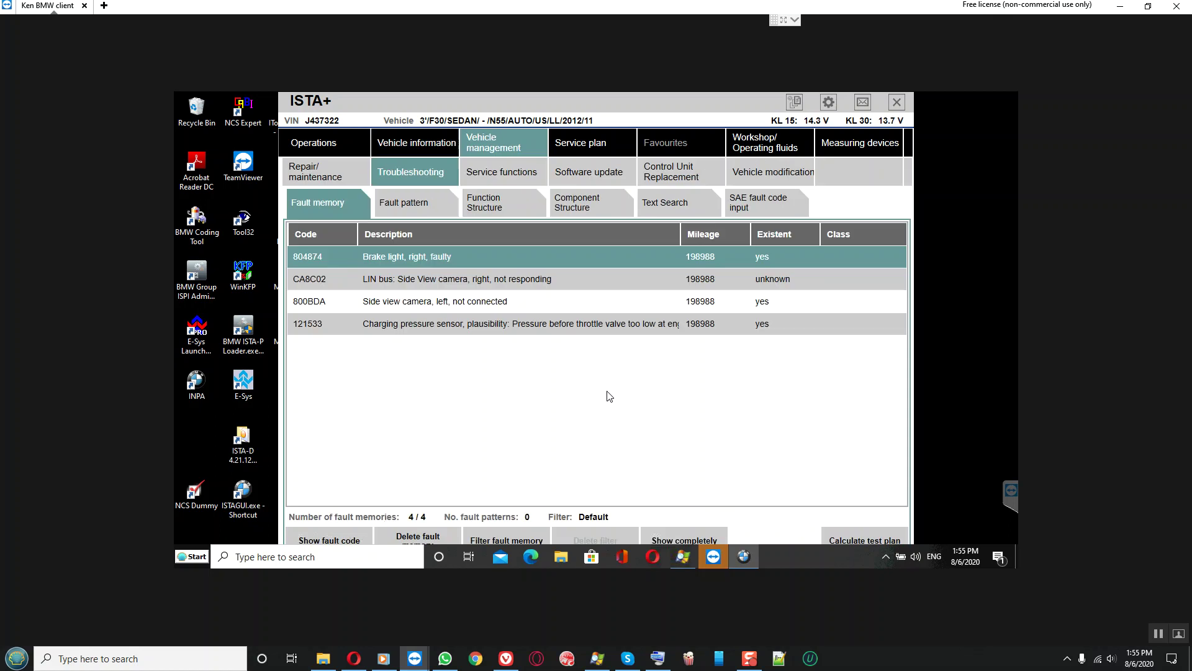
pyautogui.click(502, 326)
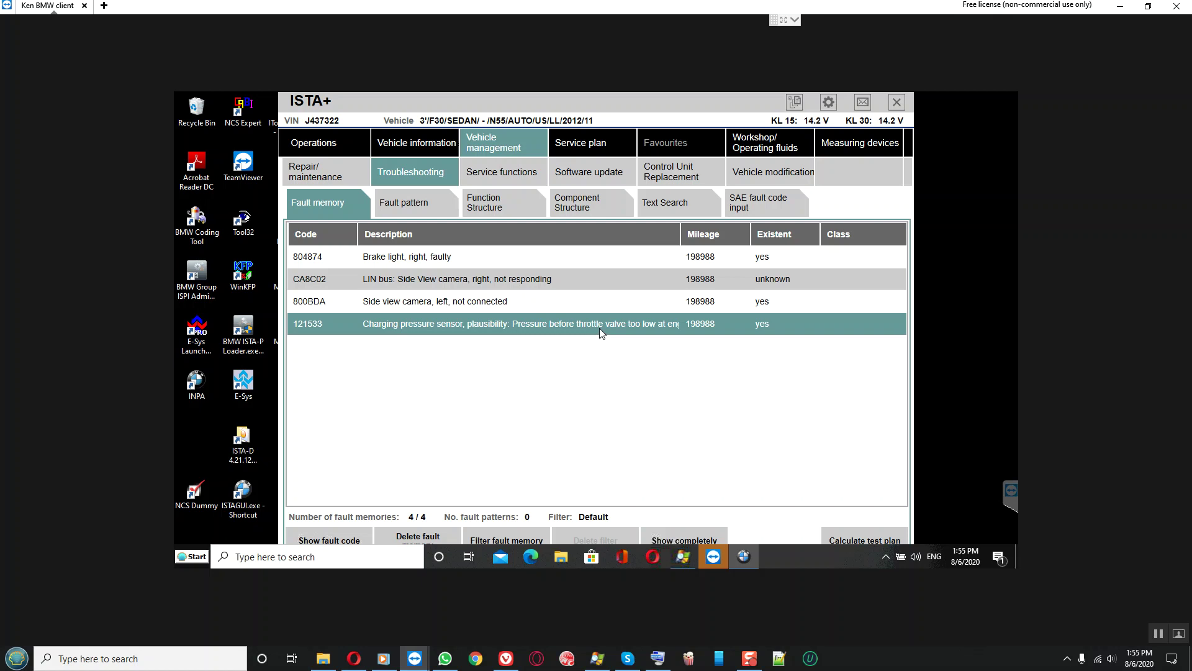
pyautogui.click(579, 174)
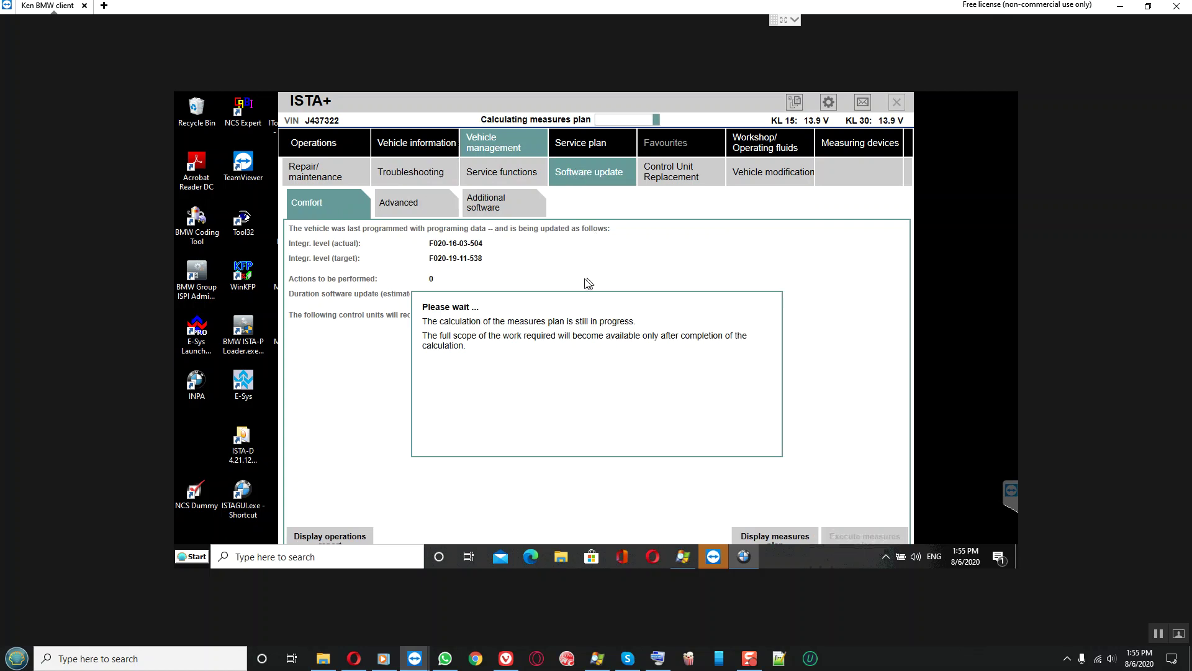